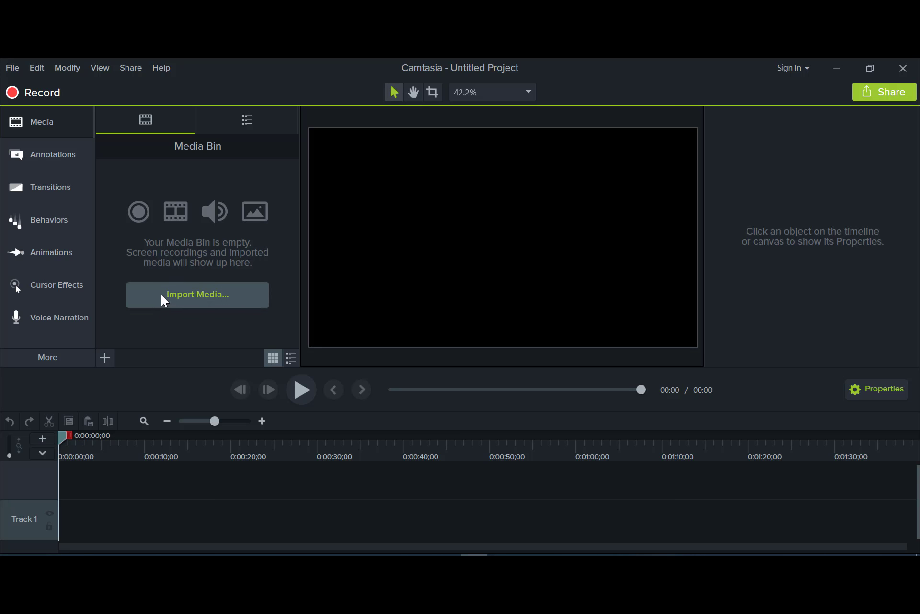
Step: Import the video VID_20200414_112809.mp4 into the Media Bin
left_click(162, 294)
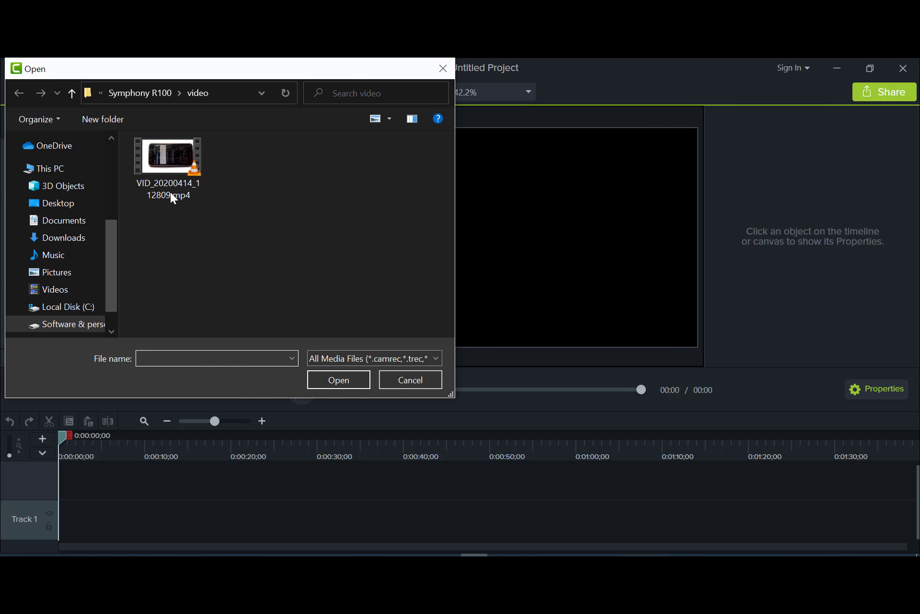
left_click(171, 192)
left_click(316, 378)
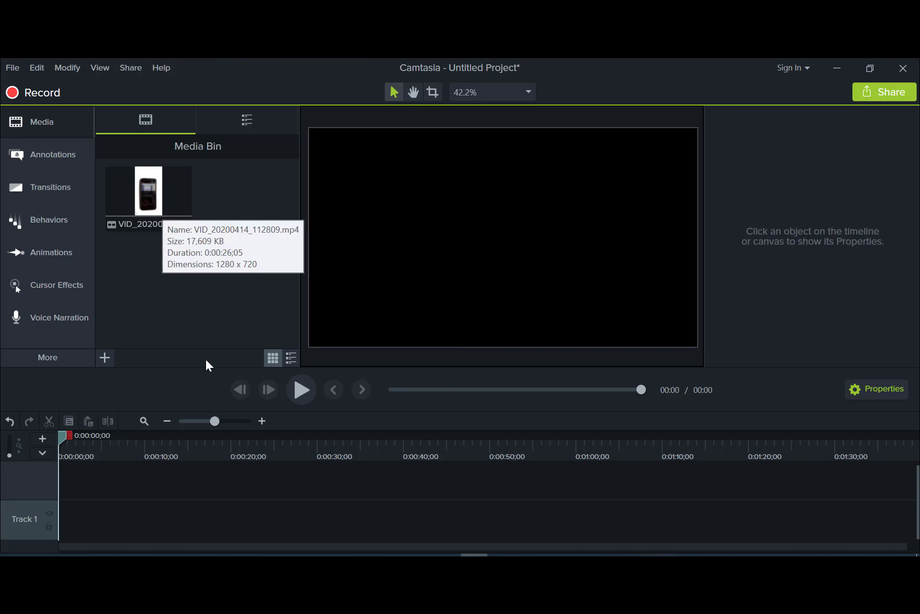
Step: Add the three WhatsApp videos from the desktop folder rubi to Track 1, with the first clip starting at 0:00:00;00
left_click(836, 68)
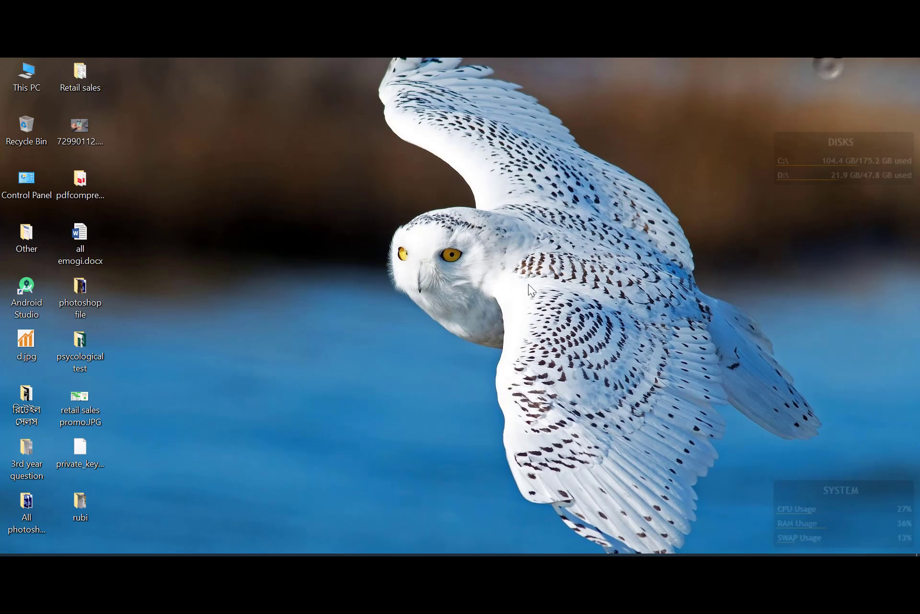
double_click(85, 507)
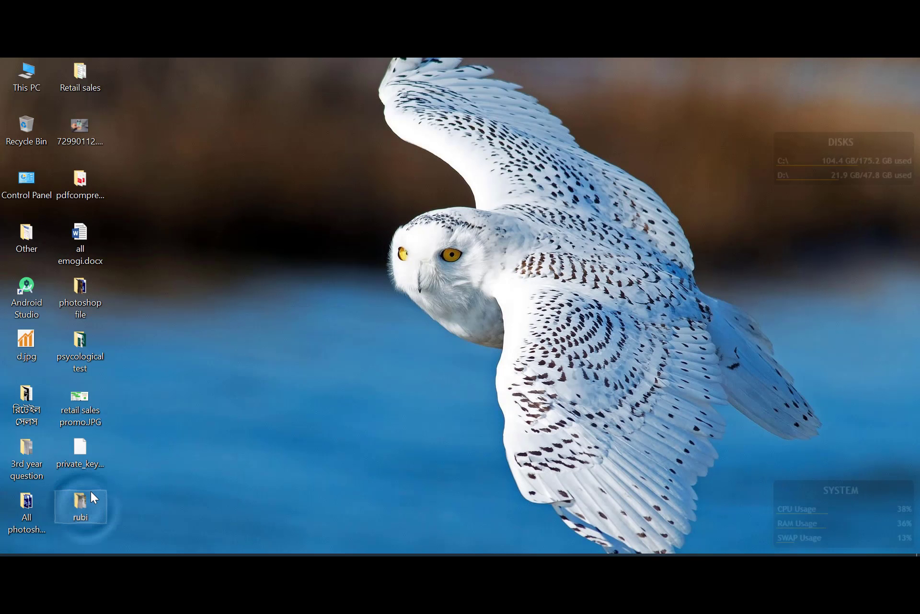
left_click_drag(413, 494, 186, 488)
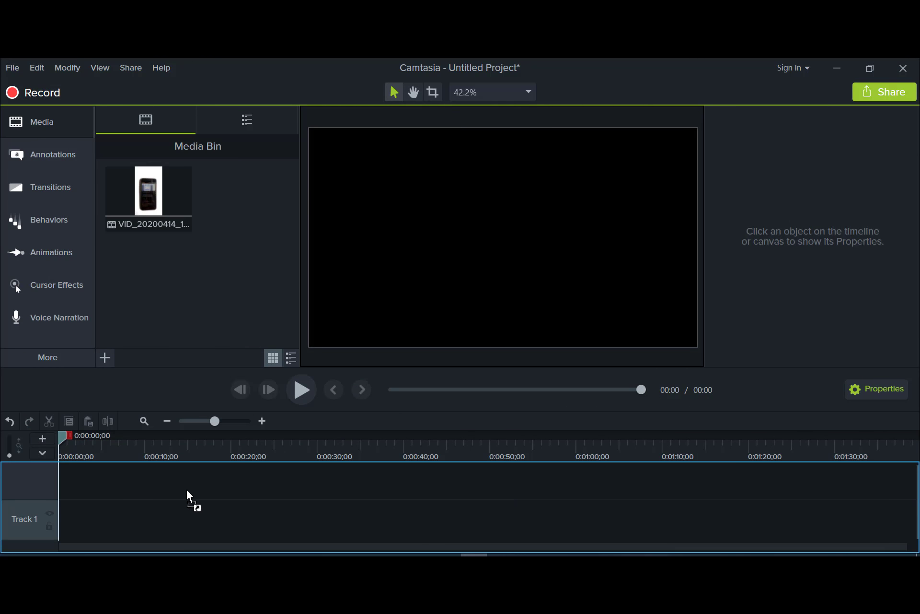
left_click_drag(123, 514, 124, 514)
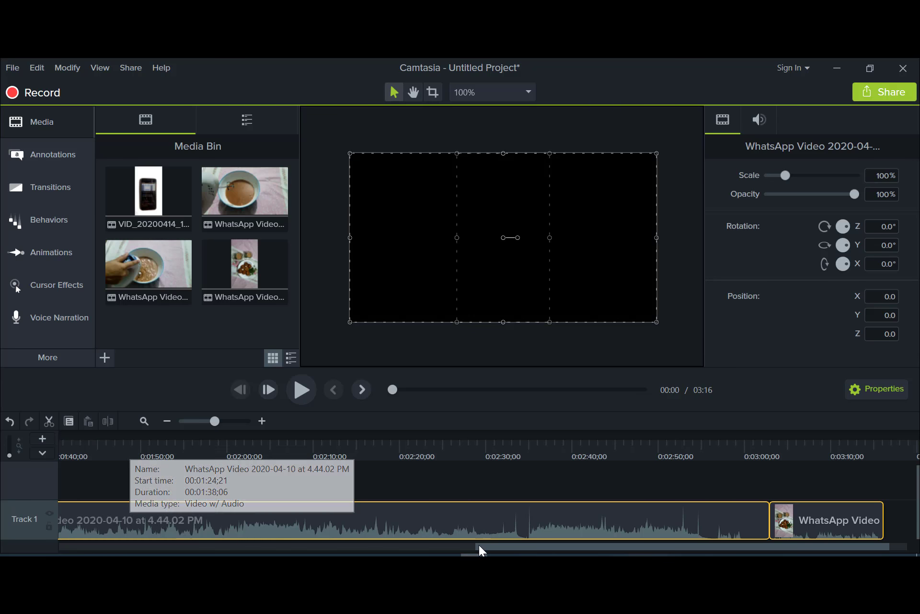
left_click_drag(479, 545, 24, 551)
left_click_drag(177, 528, 66, 525)
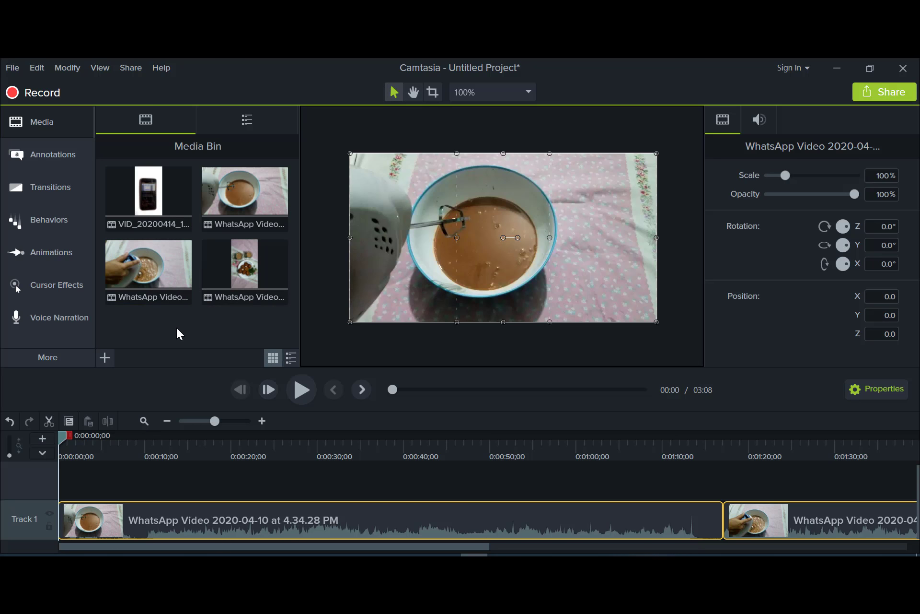
Step: Import VID_20200414_112809.mp4 once more from the video folder and select its clip in the Media Bin
left_click(104, 357)
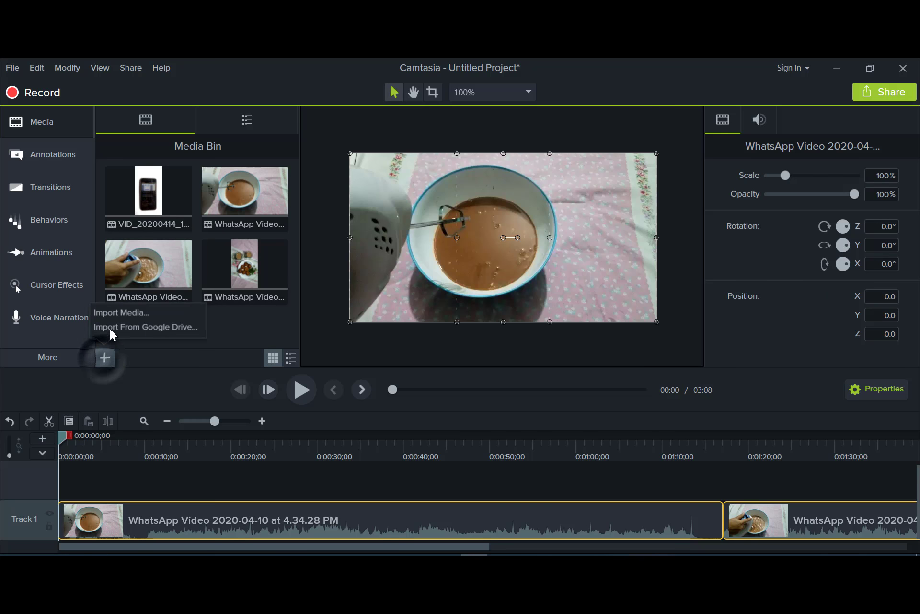
left_click(111, 317)
left_click(177, 192)
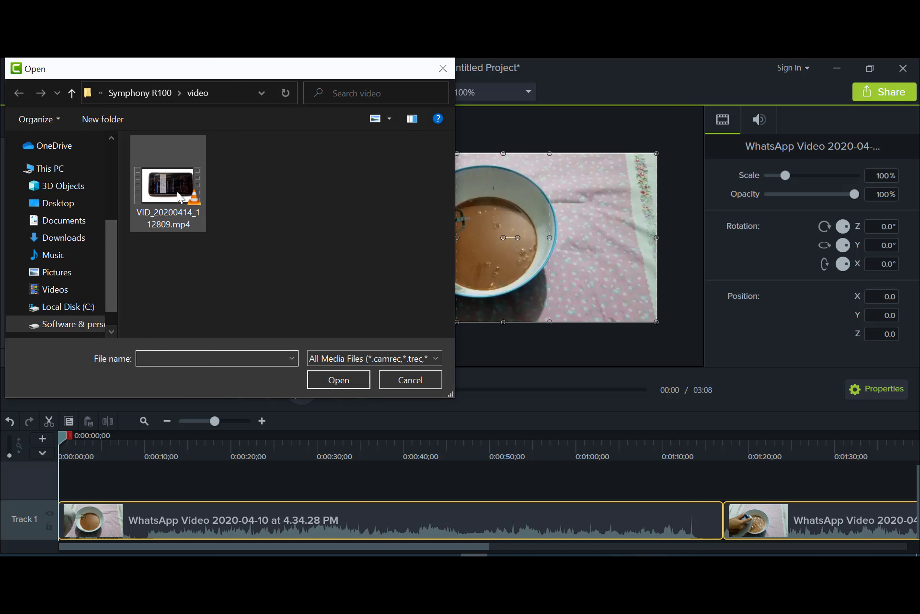
left_click(323, 378)
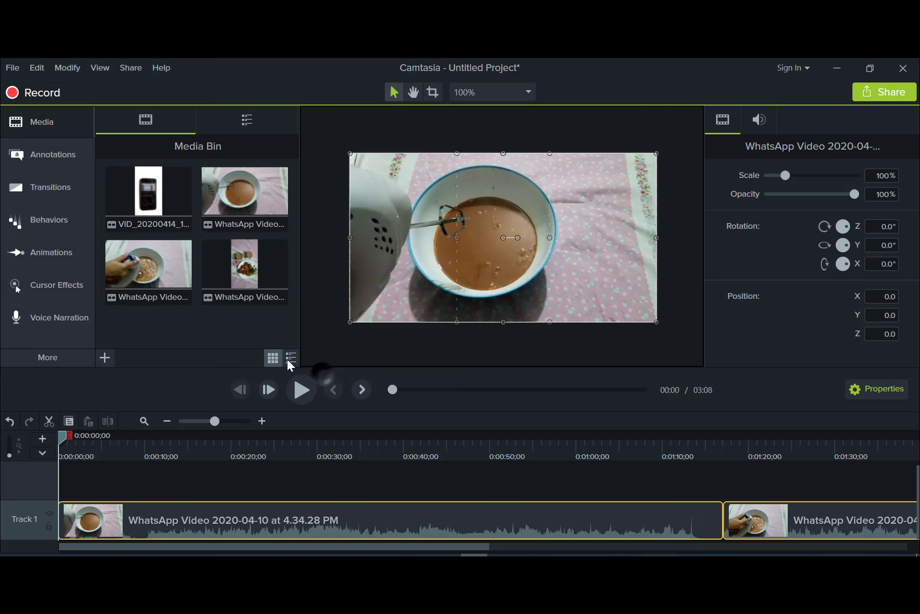
left_click_drag(150, 197, 123, 304)
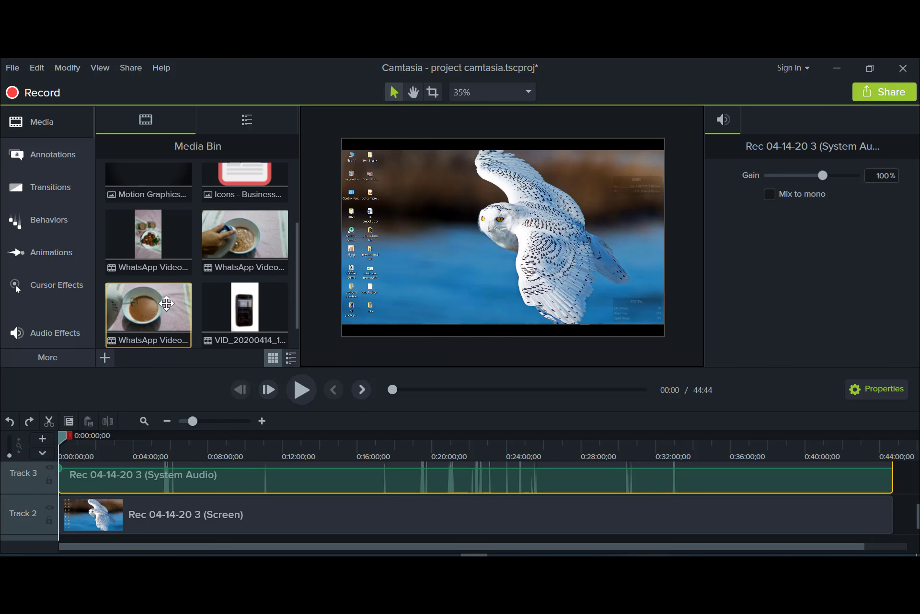
Step: On the desktop, change the extension of the video VID_20200414_112809 - Copy to .mp4 and accept the extension change
left_click(837, 68)
left_click_drag(294, 299, 295, 245)
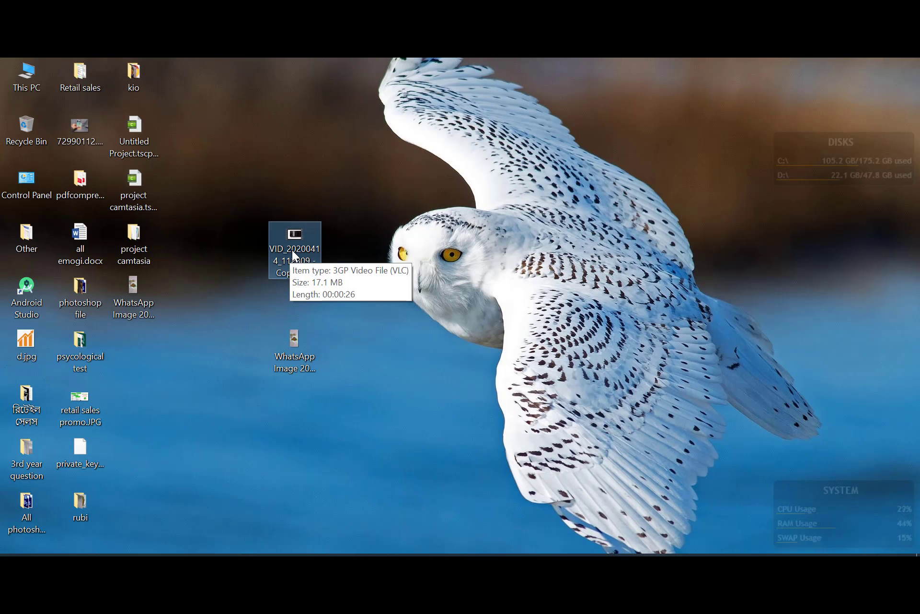
right_click(292, 250)
key("m")
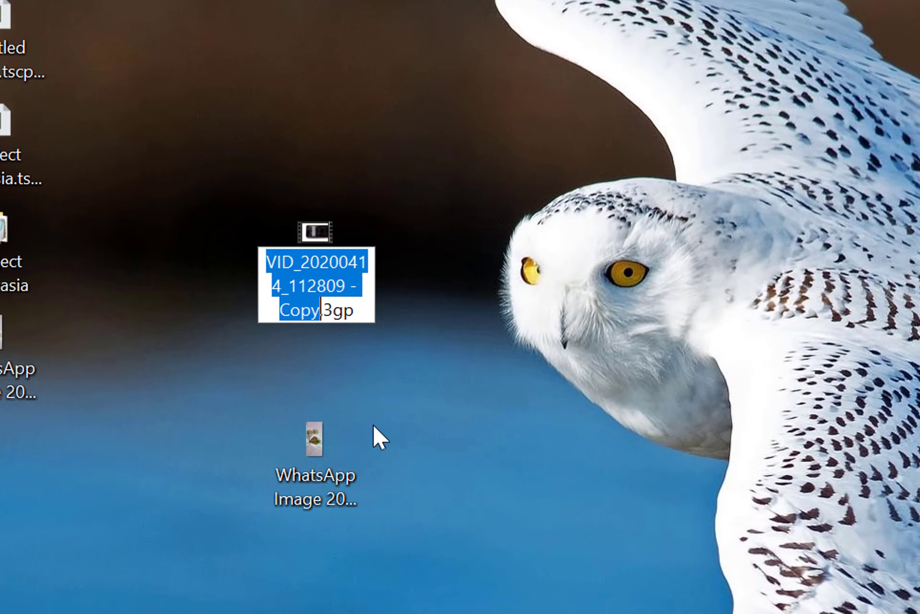
left_click(361, 312)
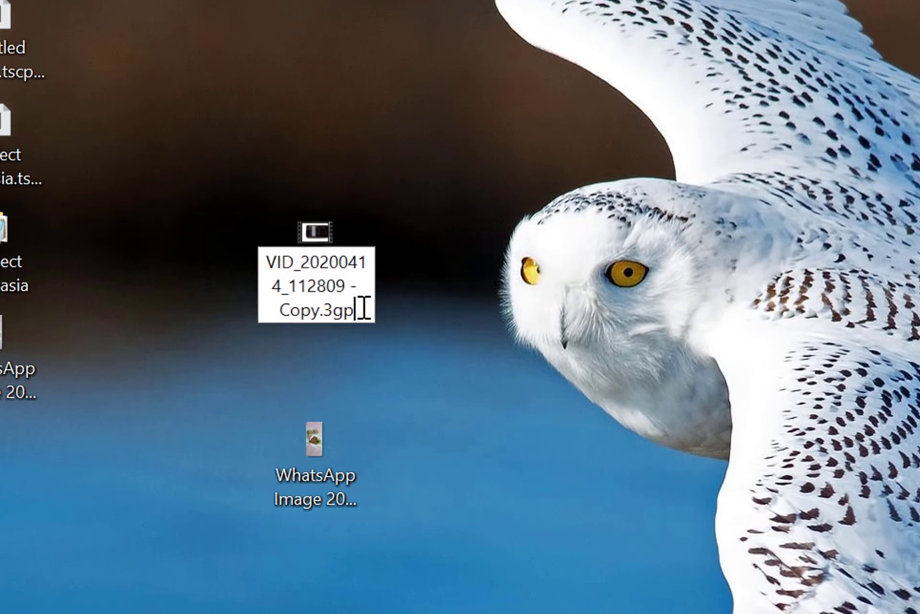
key("BackSpace")
key("BackSpace")
key("BackSpace")
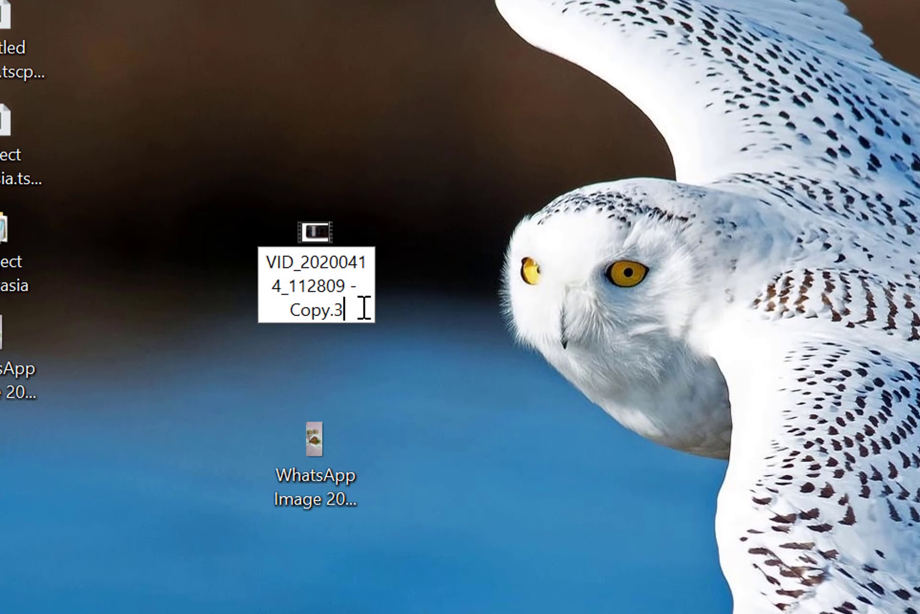
type("mp")
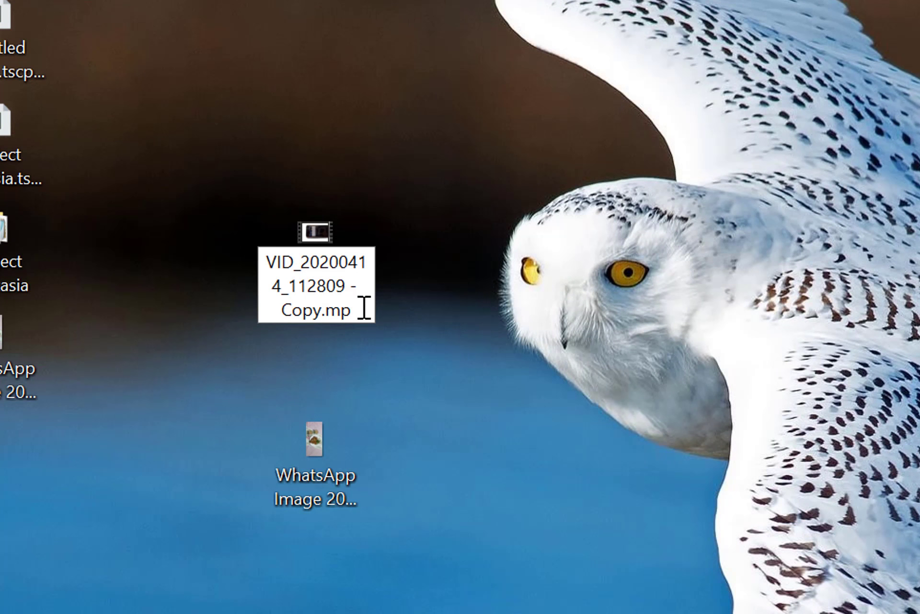
type("4")
key("Return")
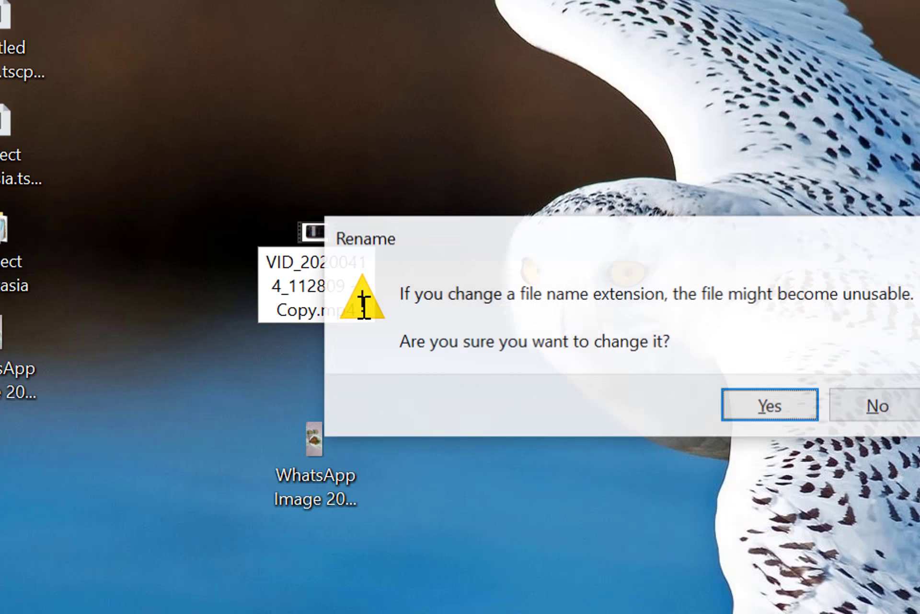
key("Return")
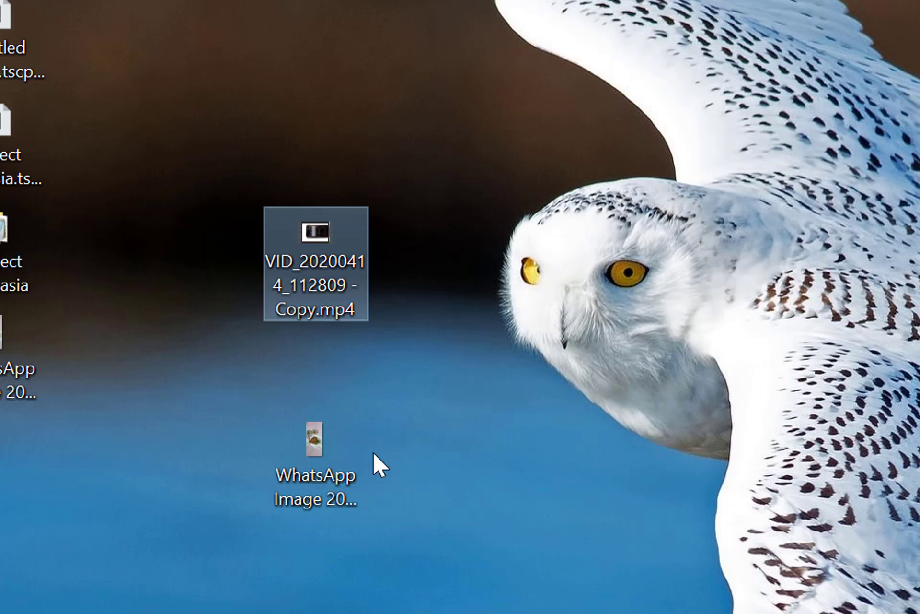
Step: Open the desktop image WhatsApp Image 2020-04-10 at 4.45.03 PM.jpeg in Paint and choose JPEG as the format for a saved copy
right_click(314, 469)
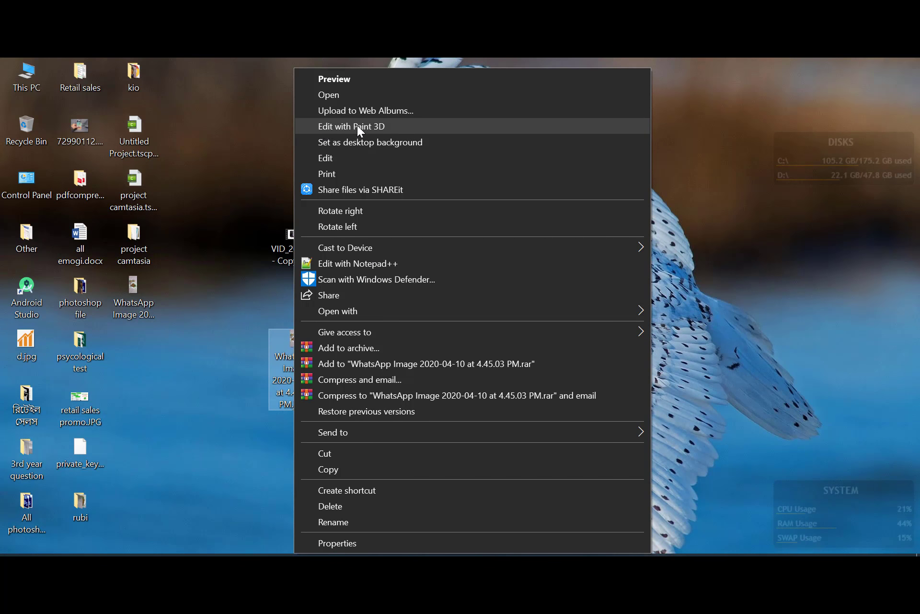
left_click(324, 159)
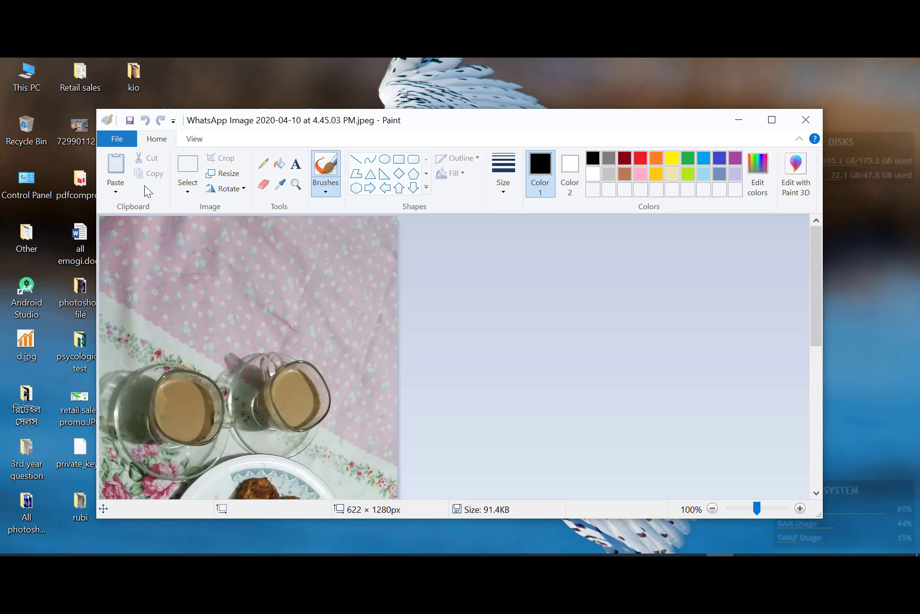
left_click(117, 139)
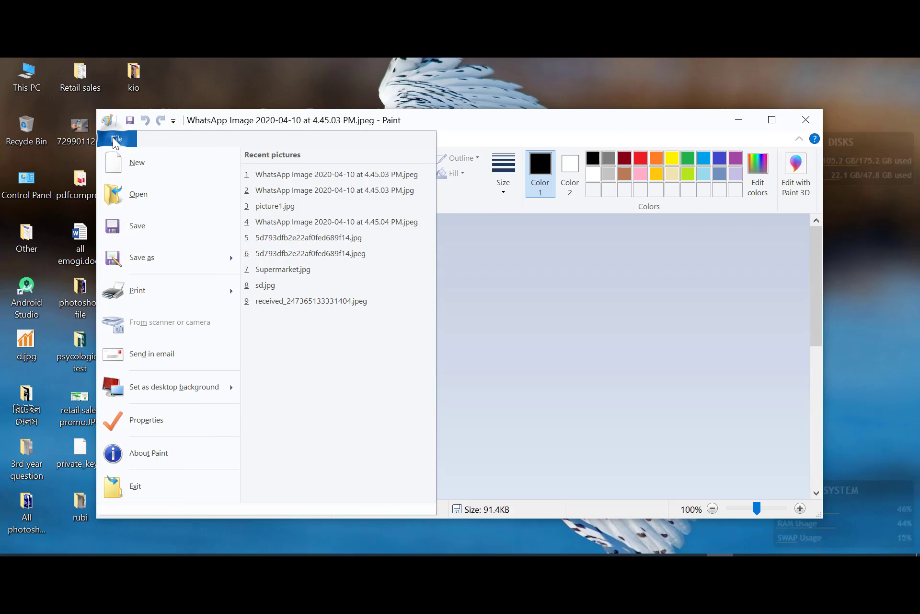
left_click(139, 258)
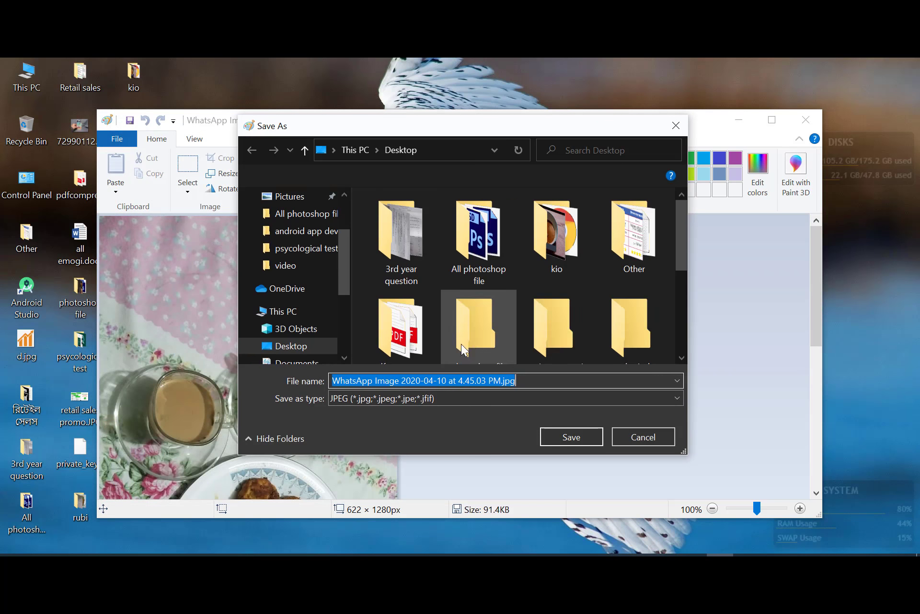
left_click(429, 401)
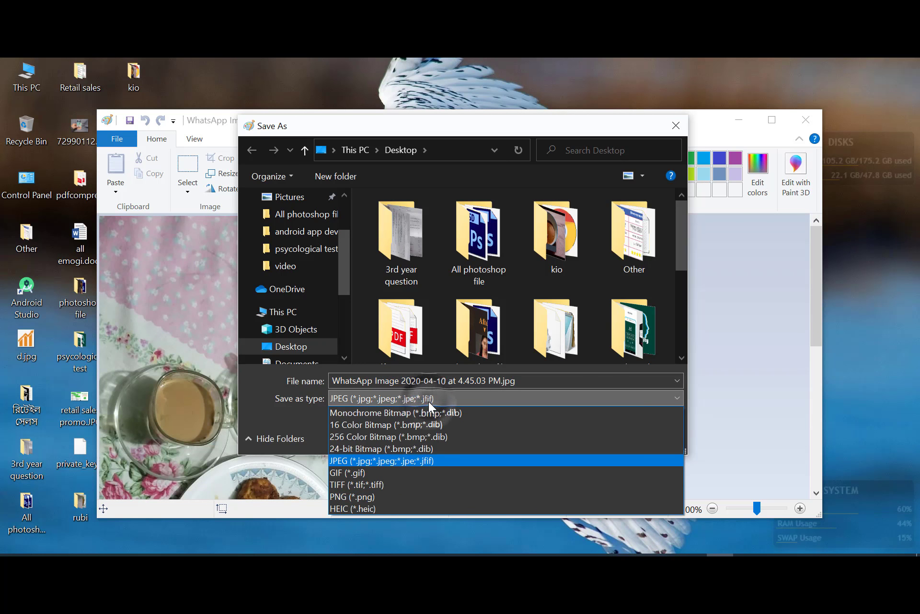
left_click(376, 459)
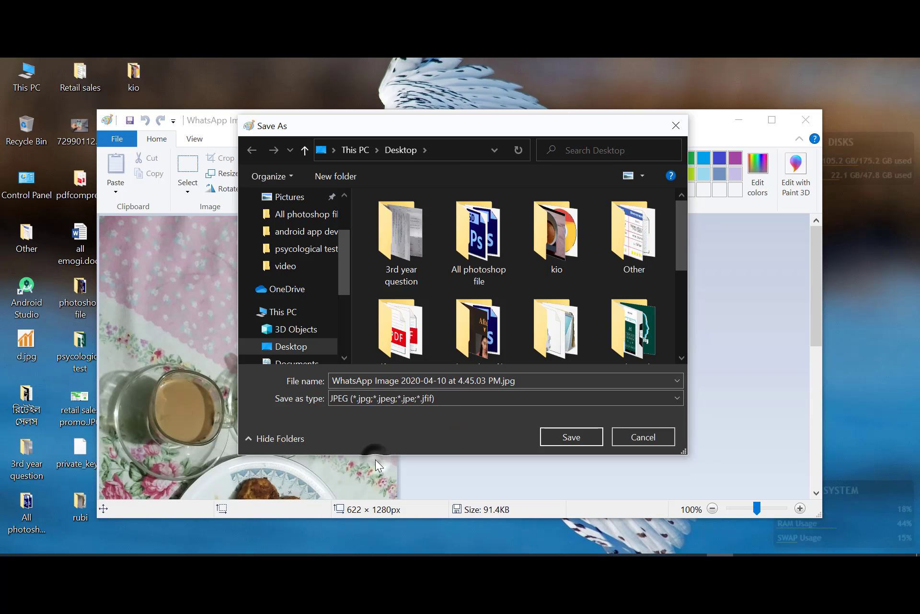
Step: Save the JPEG copy to the desktop as 4.45.03 PM.jpg without replacing the existing file, and select it on the desktop
left_click(570, 437)
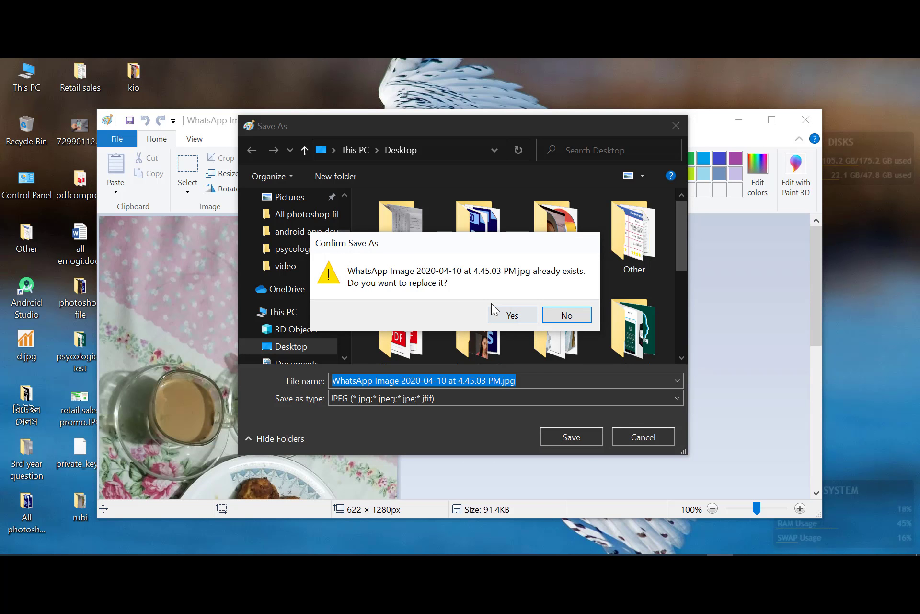
left_click(566, 314)
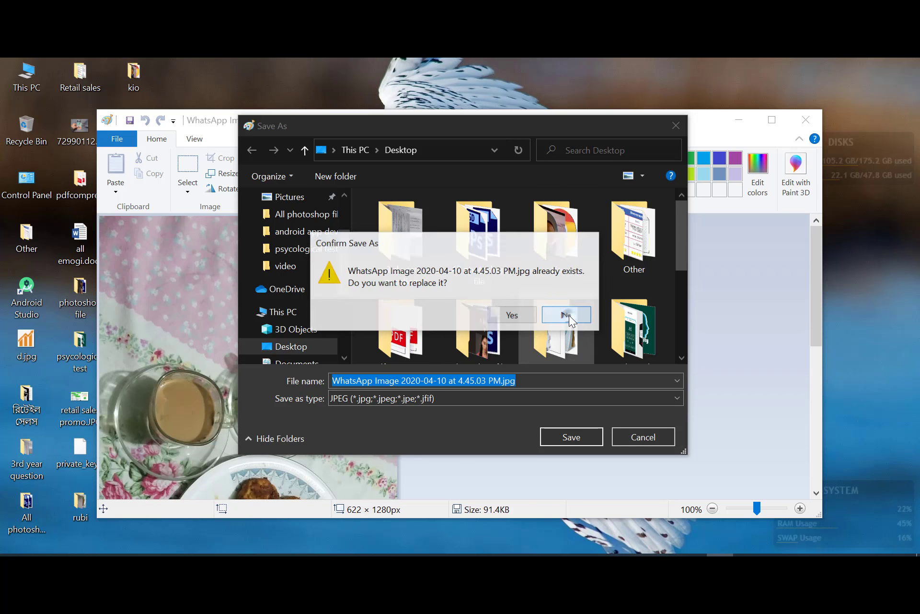
left_click_drag(461, 380, 332, 381)
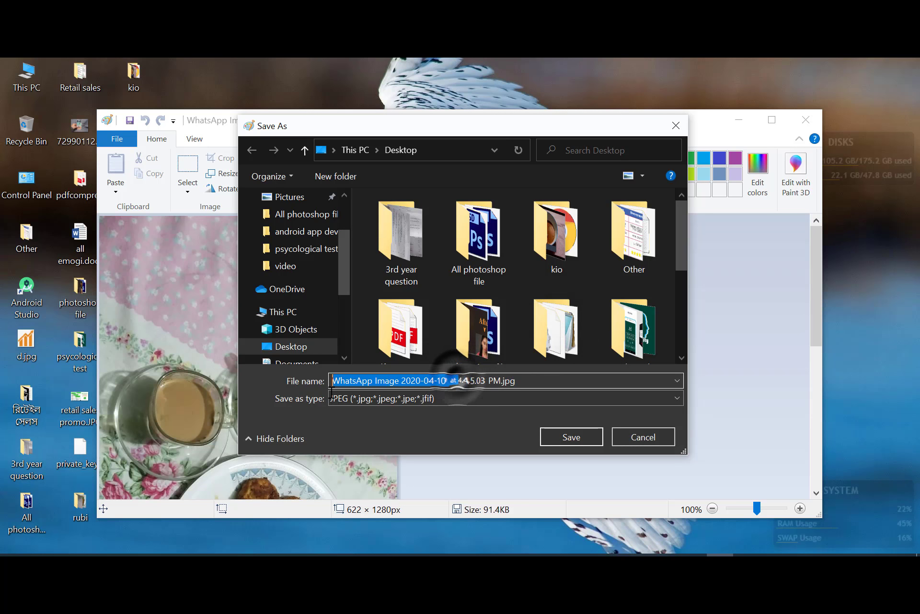
key("BackSpace")
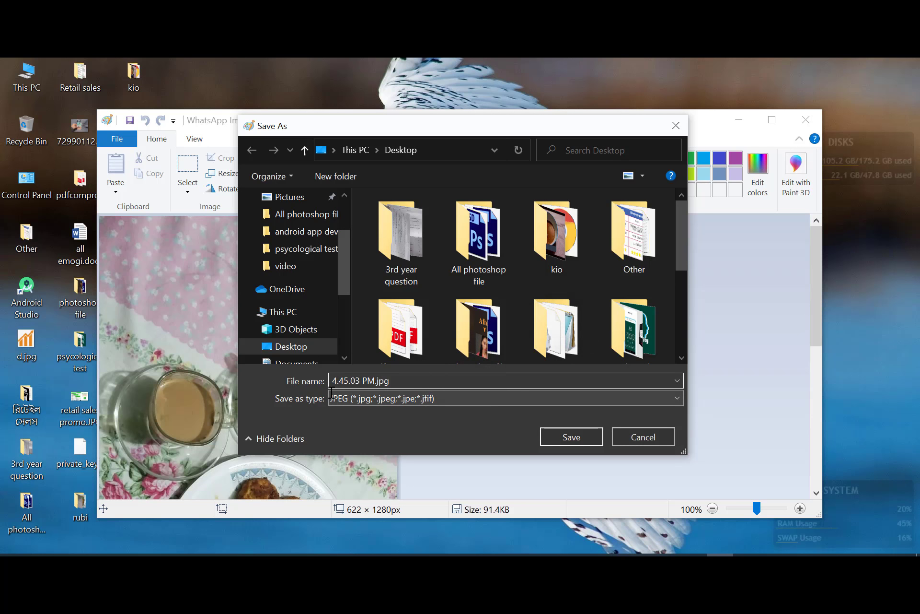
left_click(582, 442)
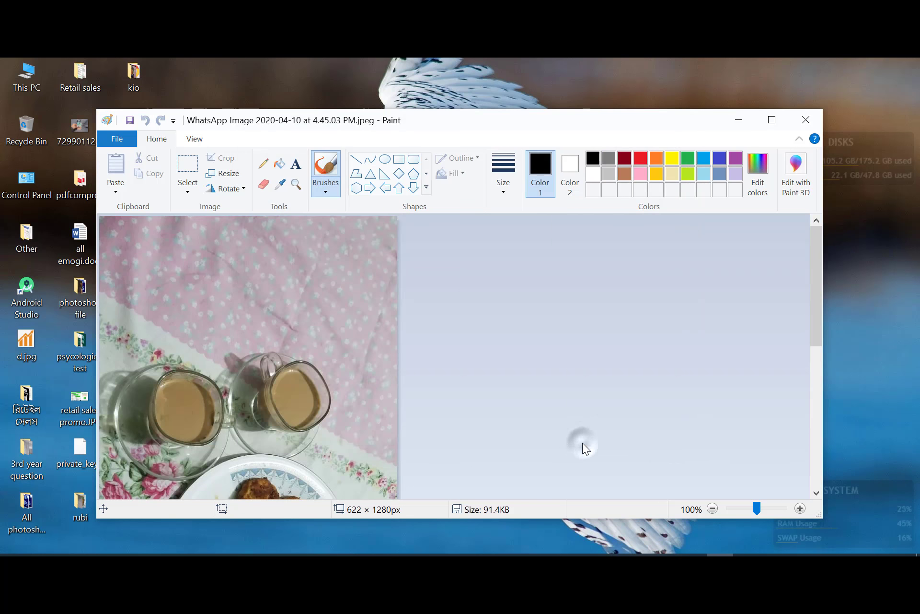
left_click(744, 110)
left_click_drag(128, 364, 146, 406)
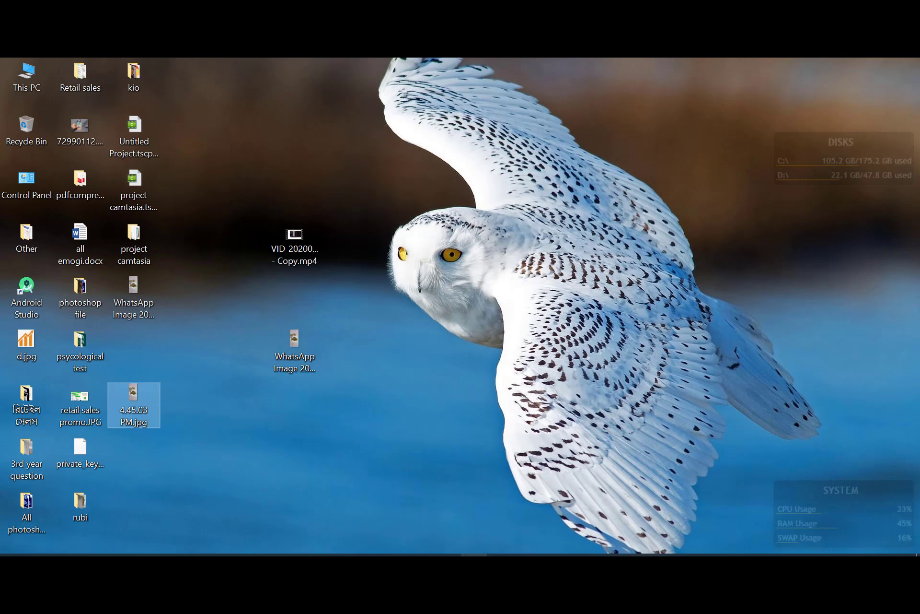
Step: Switch back to Camtasia and set the project's custom canvas dimensions to 1920 wide by 1080 high
key("alt+Tab")
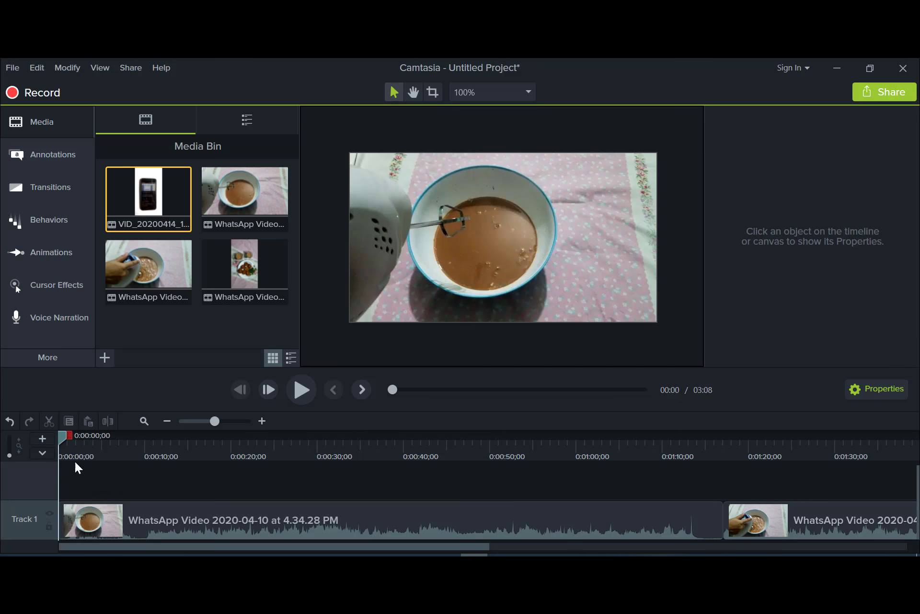
left_click(136, 523)
left_click(132, 520)
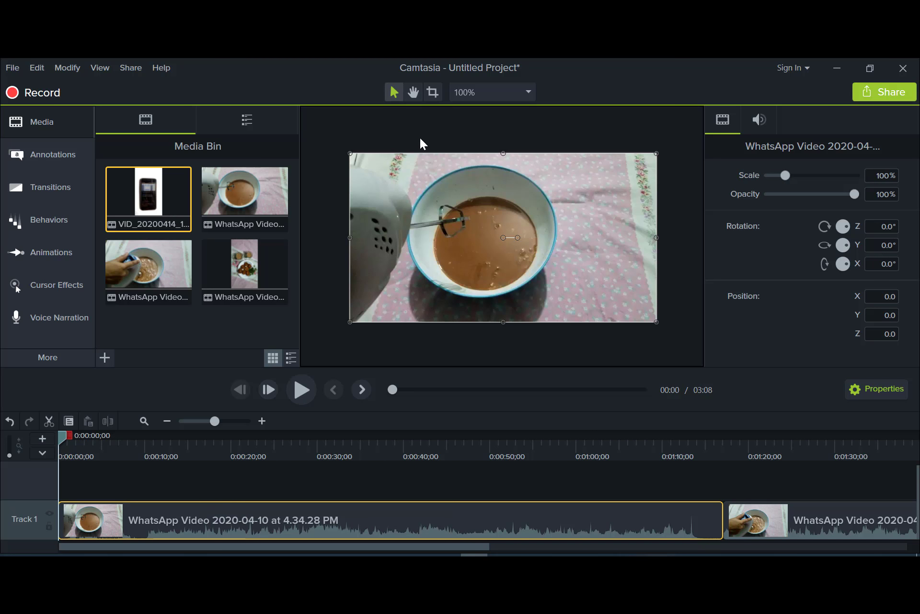
left_click(494, 89)
left_click(471, 268)
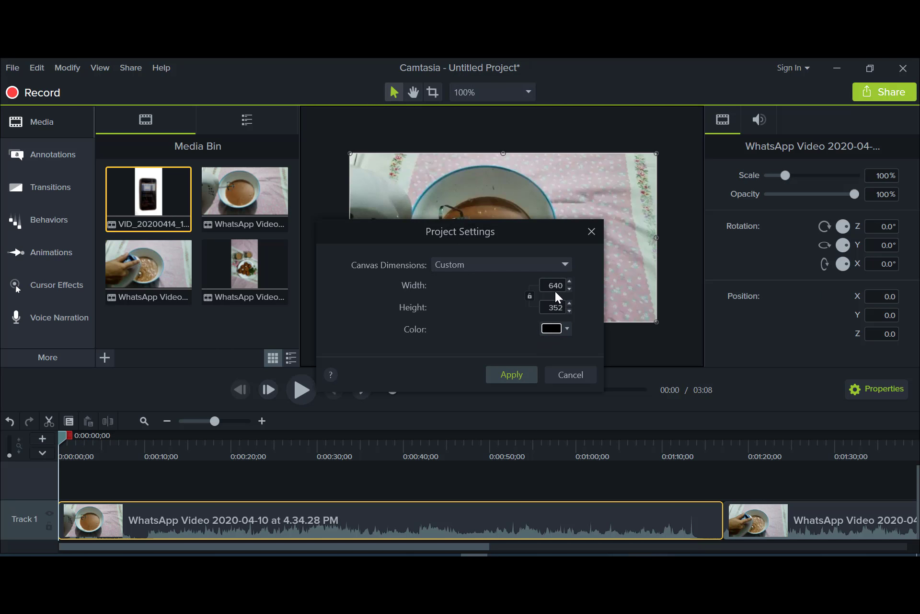
double_click(554, 285)
double_click(548, 308)
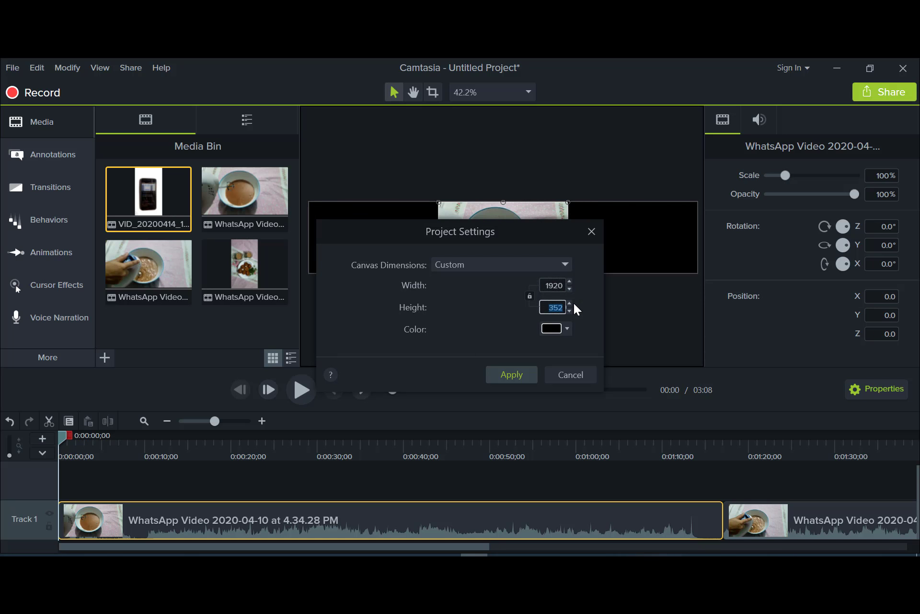
type("1080")
Step: Try red #FF0000 and the yellow swatch as the canvas color, and set it back to black #000000
left_click(568, 328)
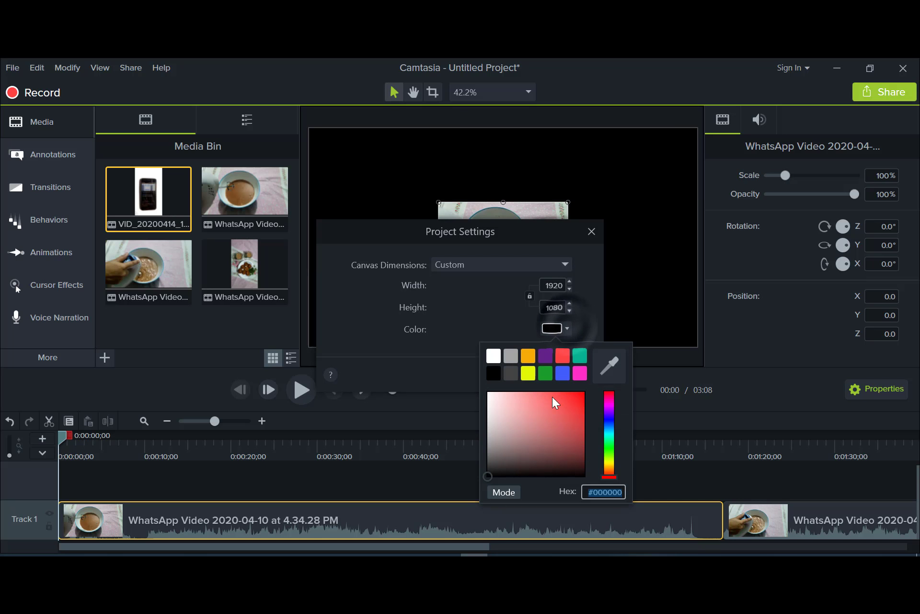
left_click_drag(545, 423, 591, 389)
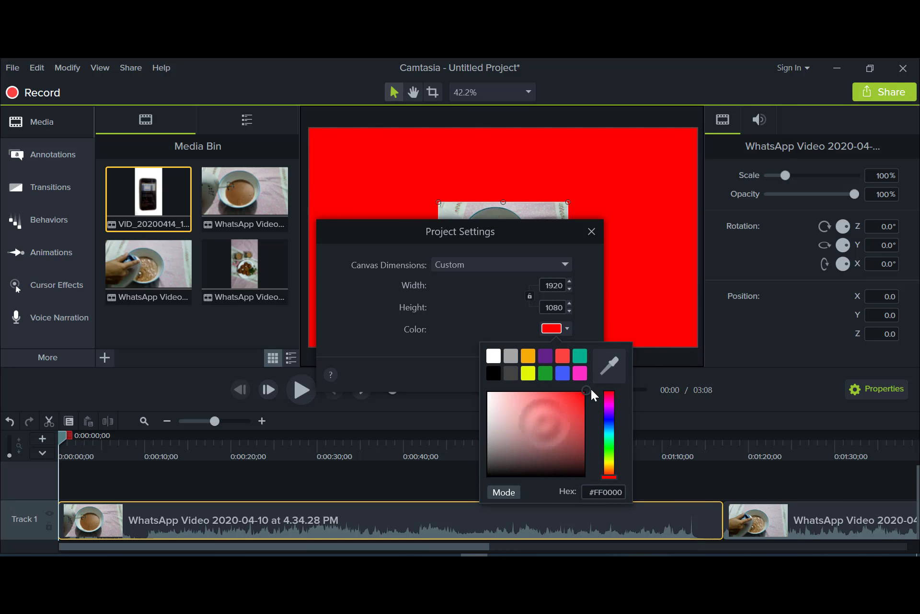
left_click(528, 372)
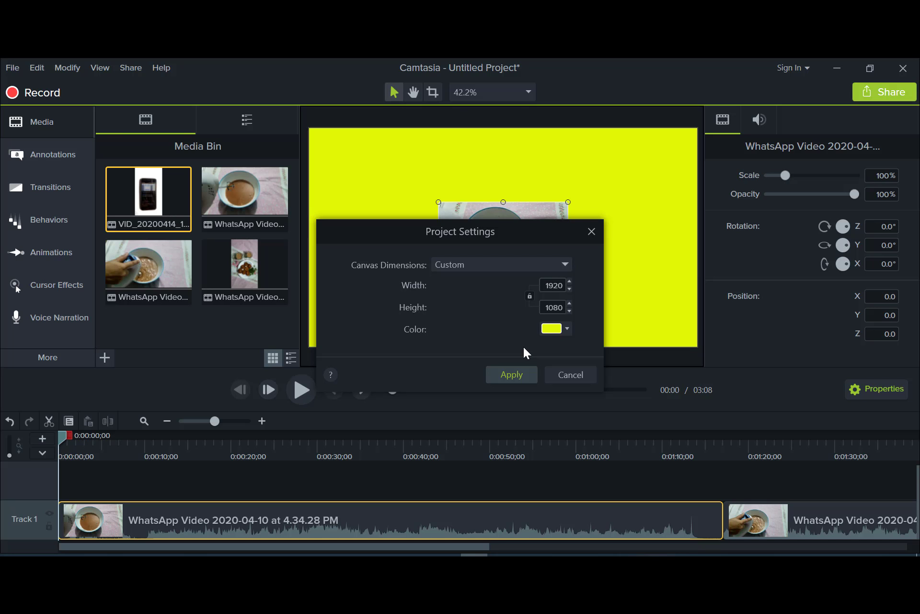
left_click(567, 328)
left_click(489, 475)
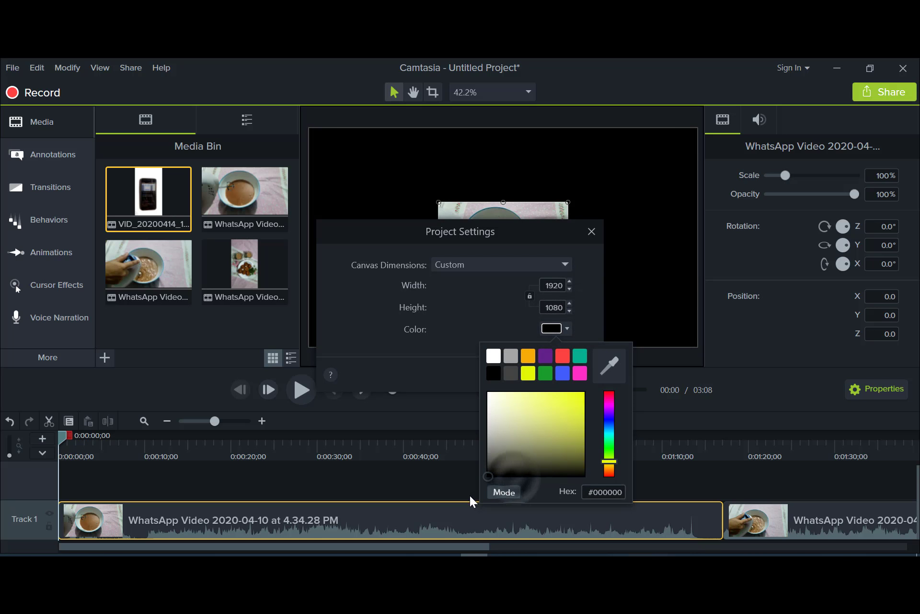
Step: Set the canvas height to 1180 and apply the project settings
left_click(570, 304)
left_click_drag(569, 303, 569, 301)
double_click(540, 310)
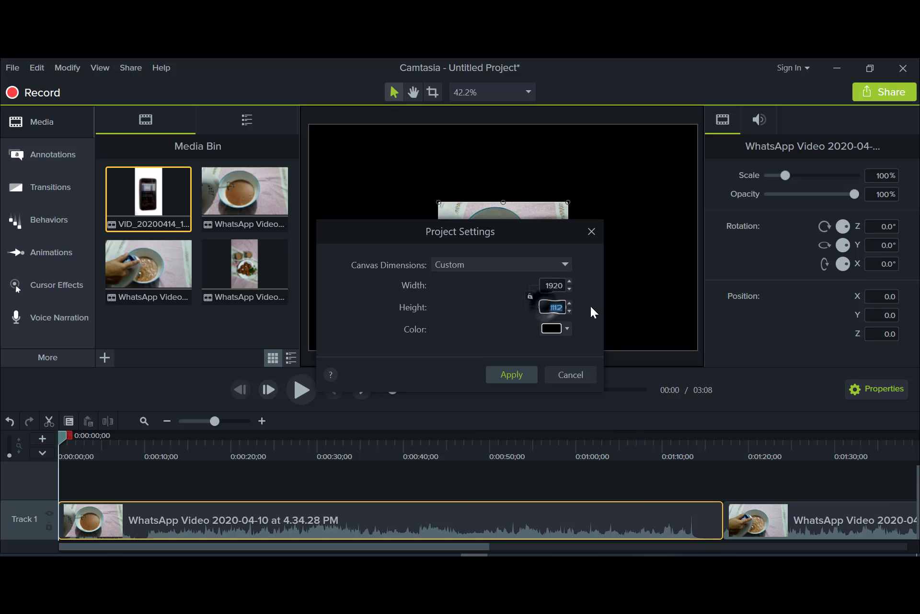
type("1")
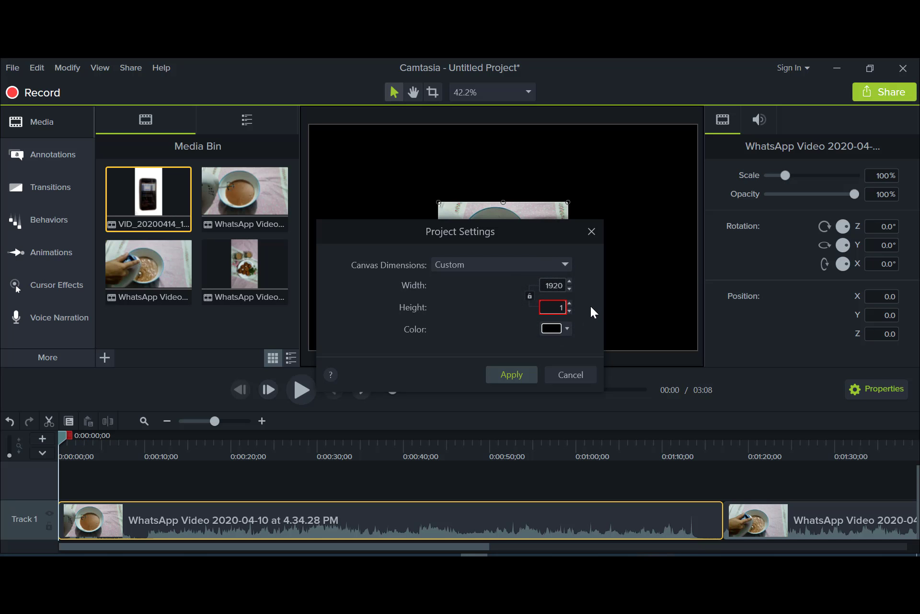
type("180")
key("Return")
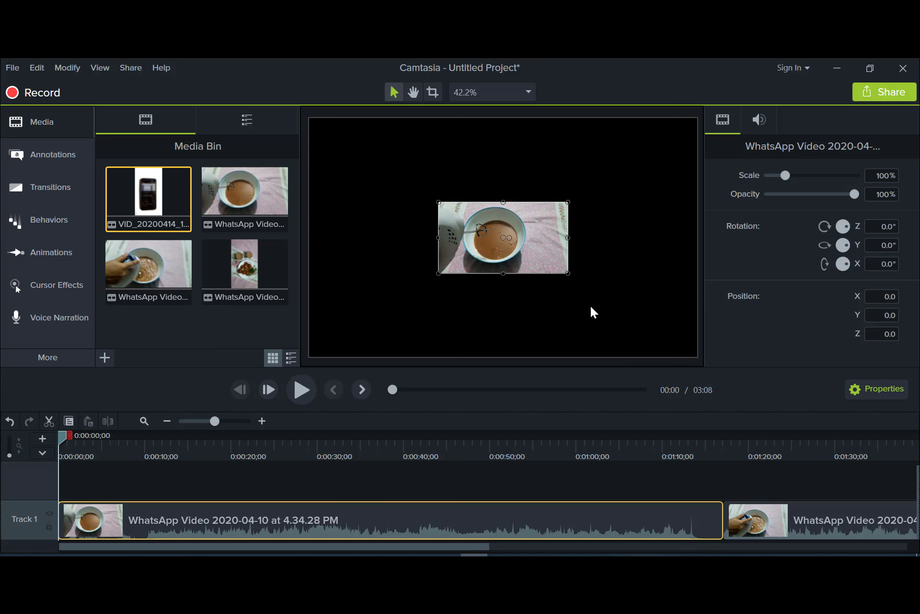
Step: Scale the first clip on the canvas to 300% so it spans the full width, and center it at position 0, 0
key("ctrl+minus")
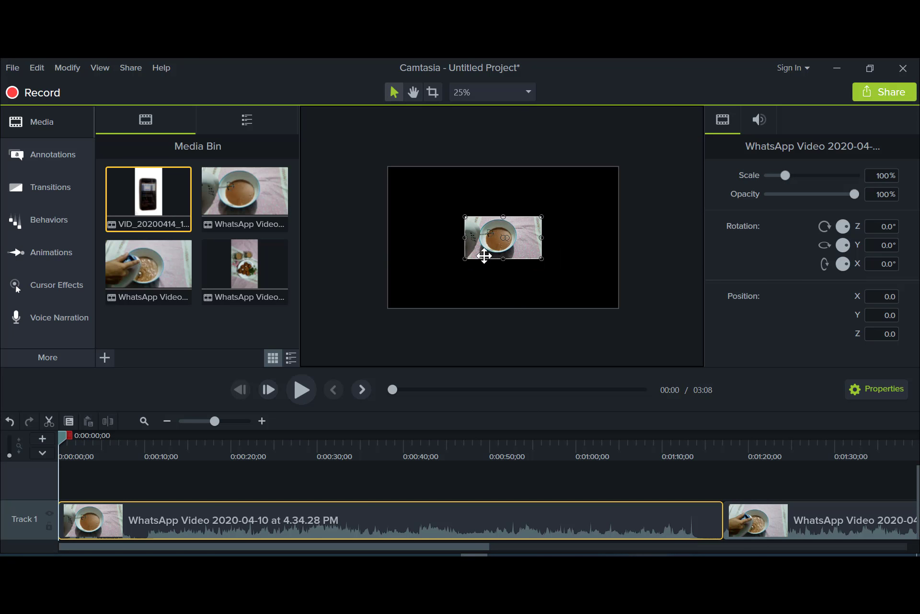
left_click_drag(465, 258, 380, 305)
left_click_drag(431, 234, 438, 186)
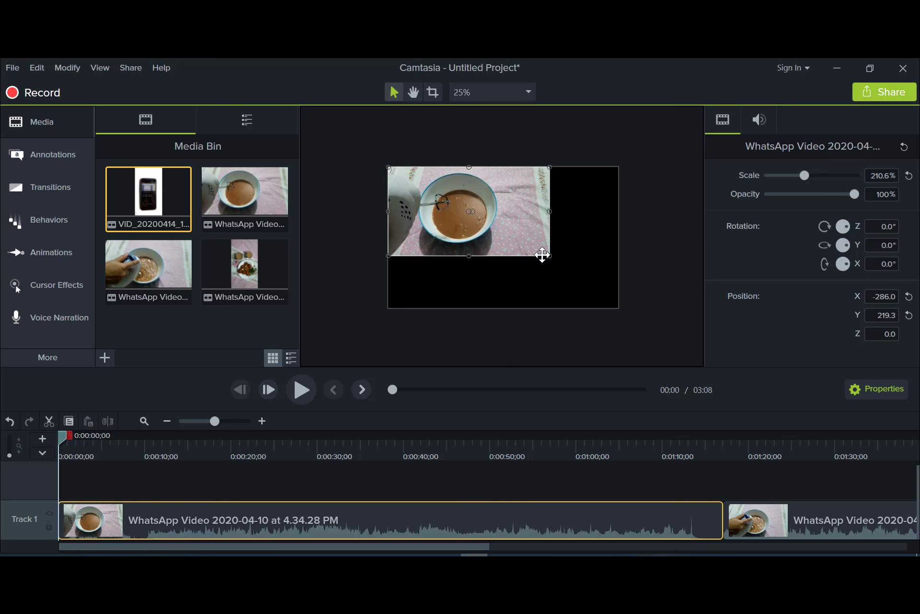
left_click_drag(550, 256, 624, 292)
left_click_drag(622, 293, 618, 296)
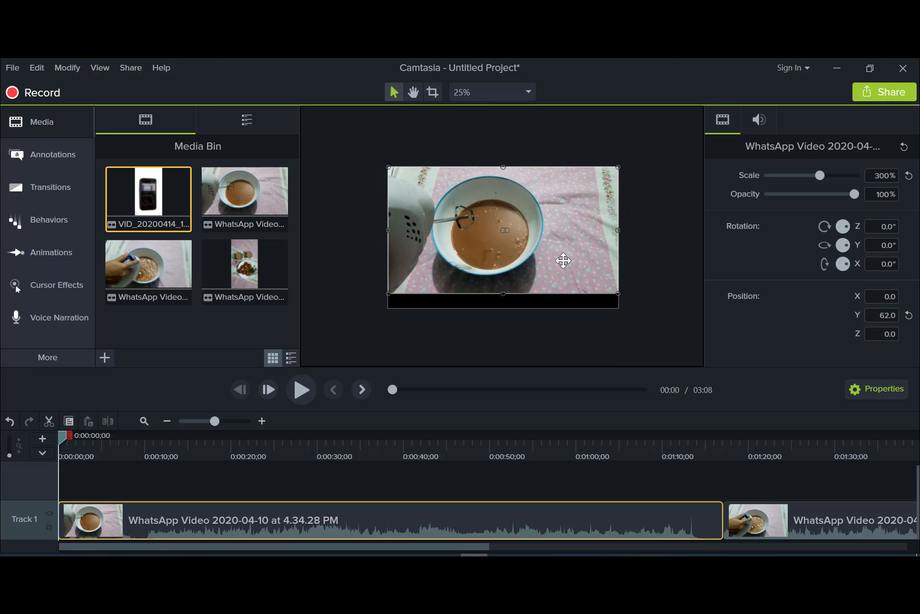
left_click_drag(561, 261, 559, 268)
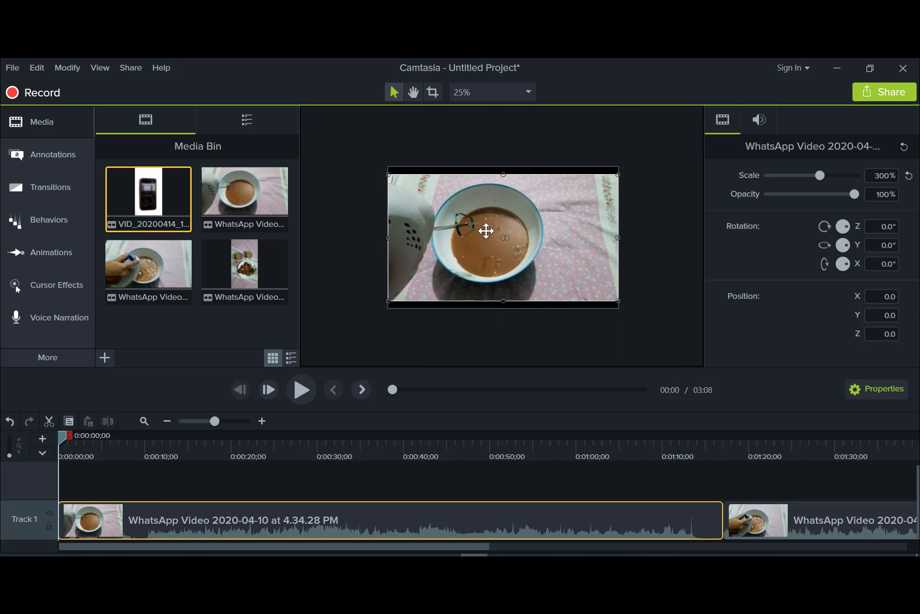
left_click(327, 229)
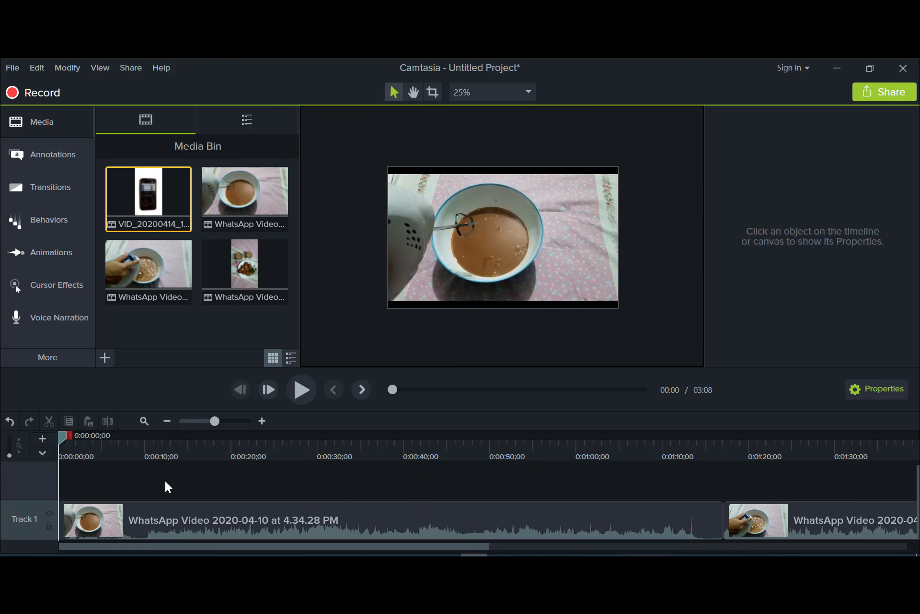
Step: Fit all three clips in the visible timeline and move the playhead to 0:00:49;12 to preview the first clip
left_click_drag(62, 436, 242, 472)
left_click(196, 420)
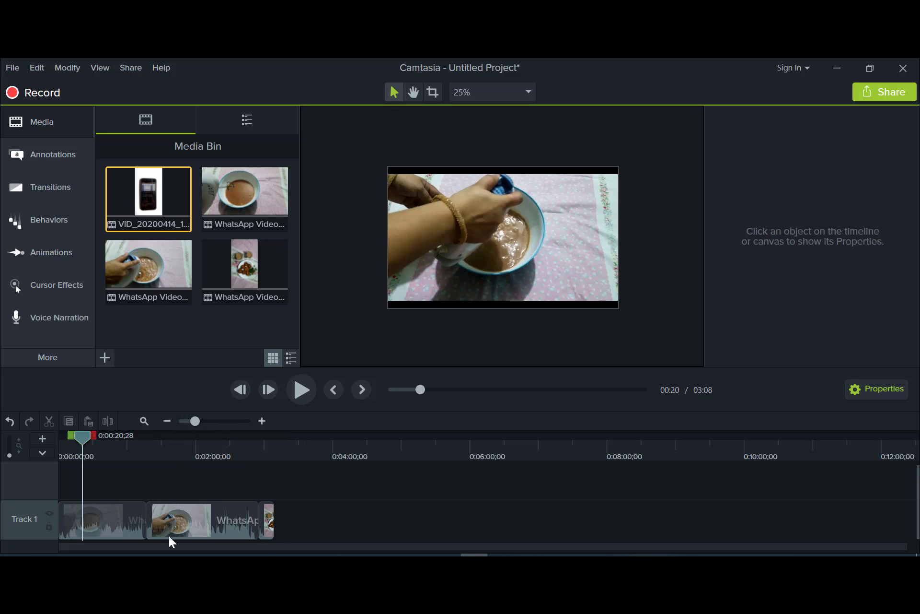
mouse_move(189, 420)
left_mouse_down()
mouse_move(241, 421)
mouse_move(194, 420)
left_mouse_up()
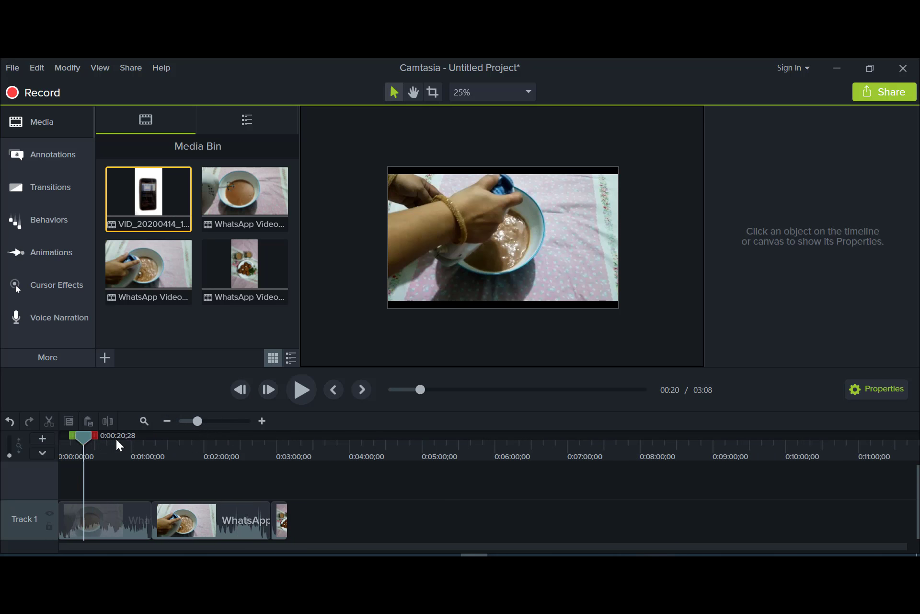
left_click_drag(88, 433, 127, 448)
left_click(119, 453)
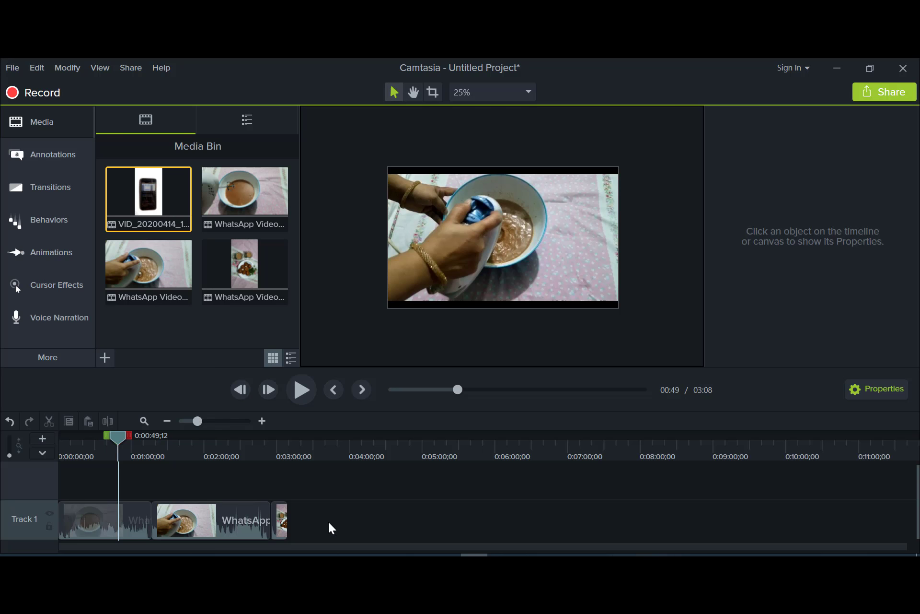
Step: Select all three clips on Track 1 and try to apply the Noise Removal audio effect to them together
left_click_drag(339, 526, 117, 506)
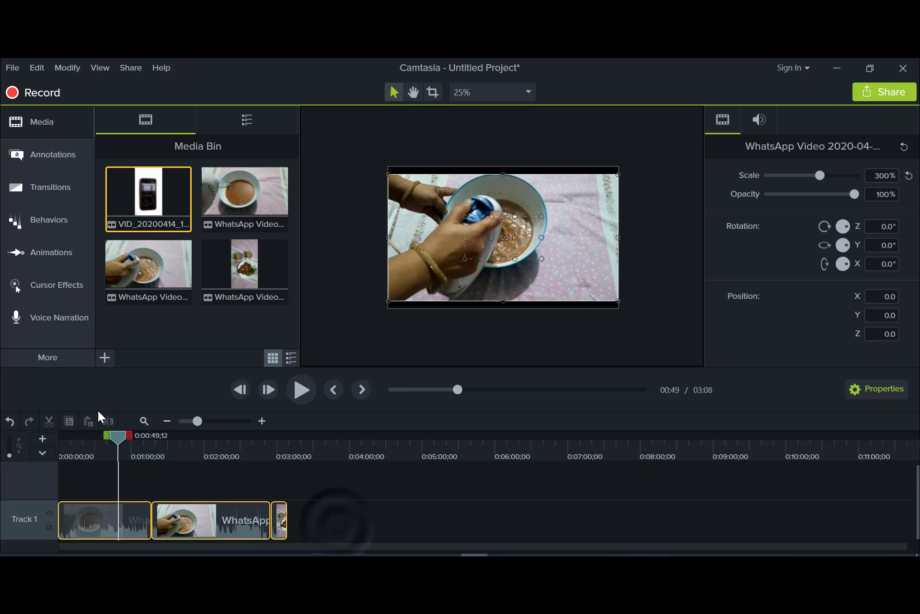
left_click(51, 357)
left_click(143, 358)
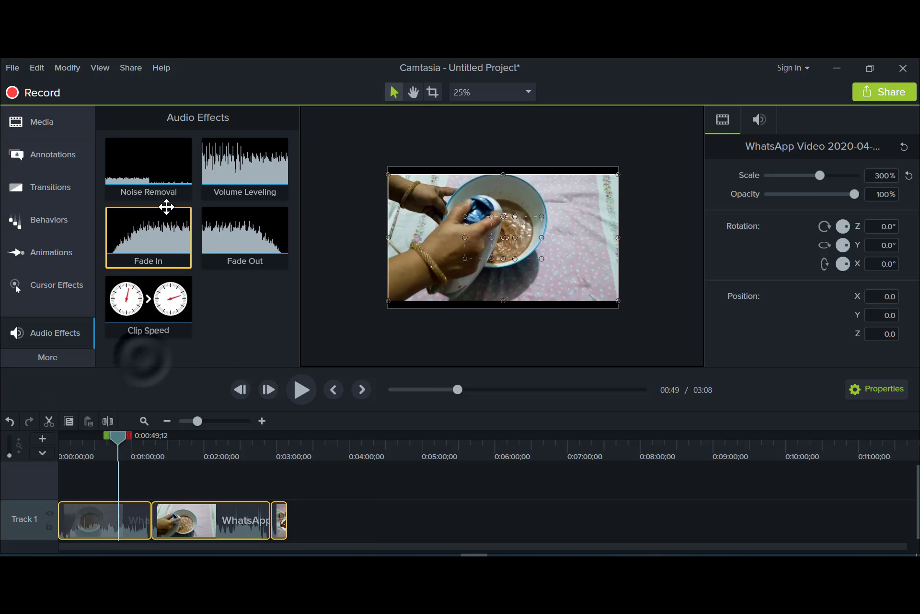
left_click_drag(151, 183, 227, 529)
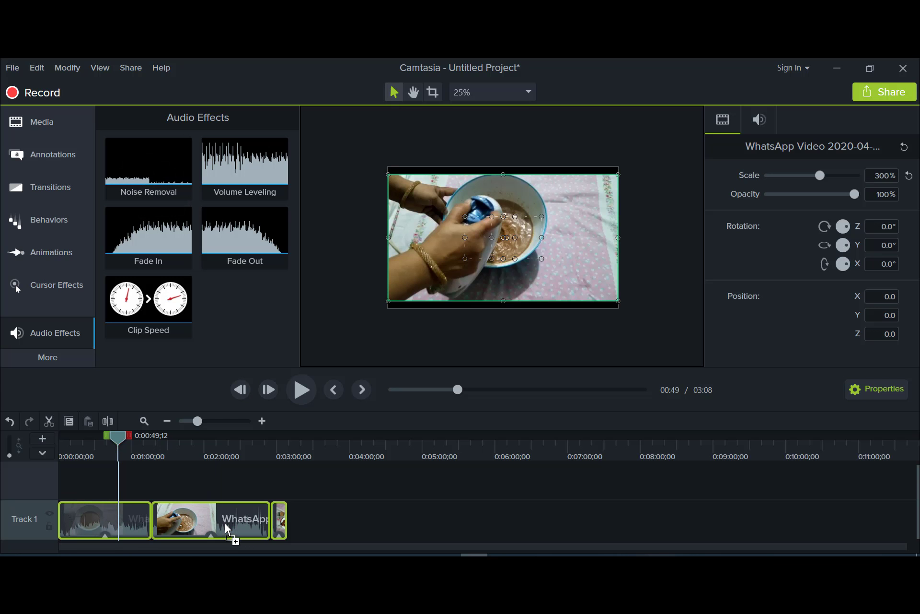
left_click_drag(217, 521, 209, 516)
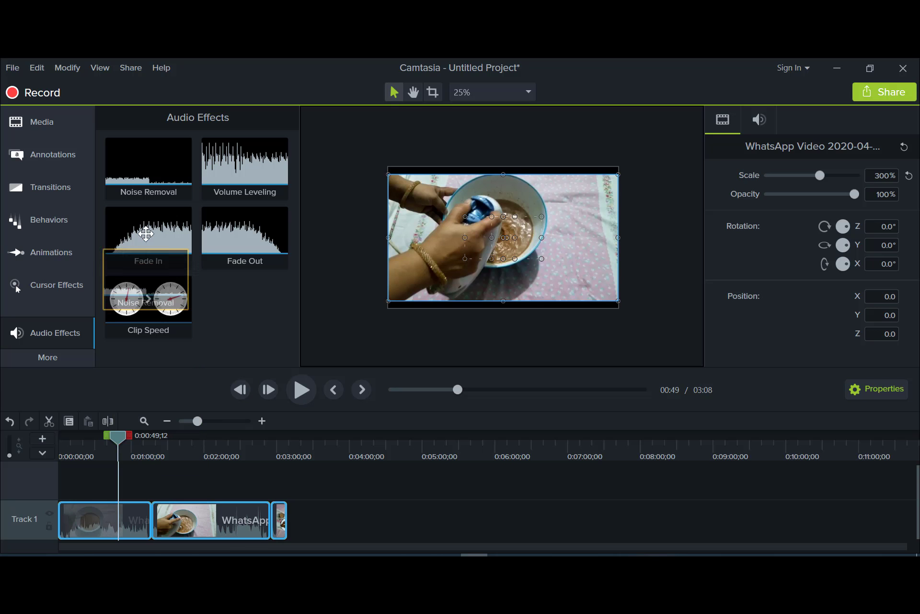
Step: Try to apply the Noise Removal effect to a single Track 1 clip instead of the whole selection
left_click(298, 514)
left_click(240, 517)
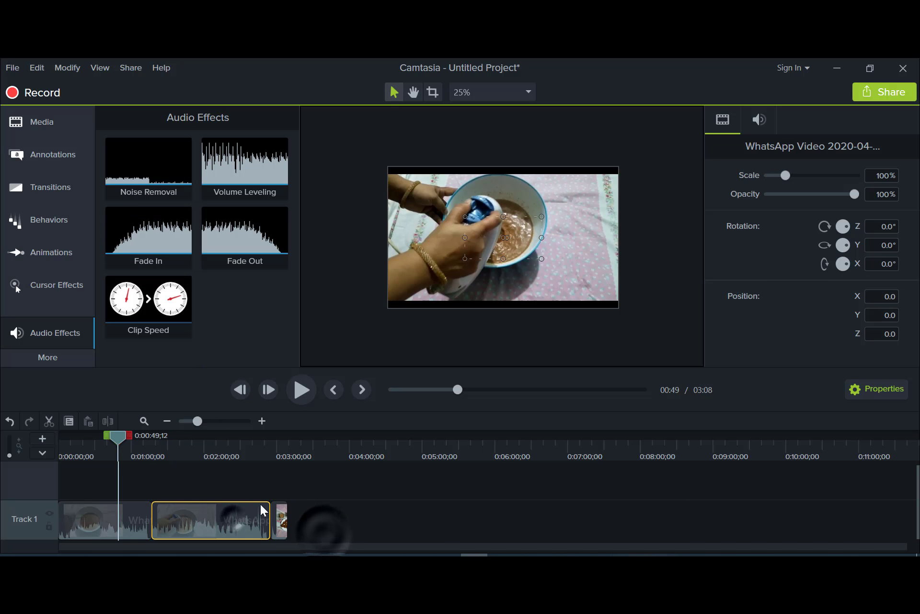
left_click_drag(123, 175, 154, 519)
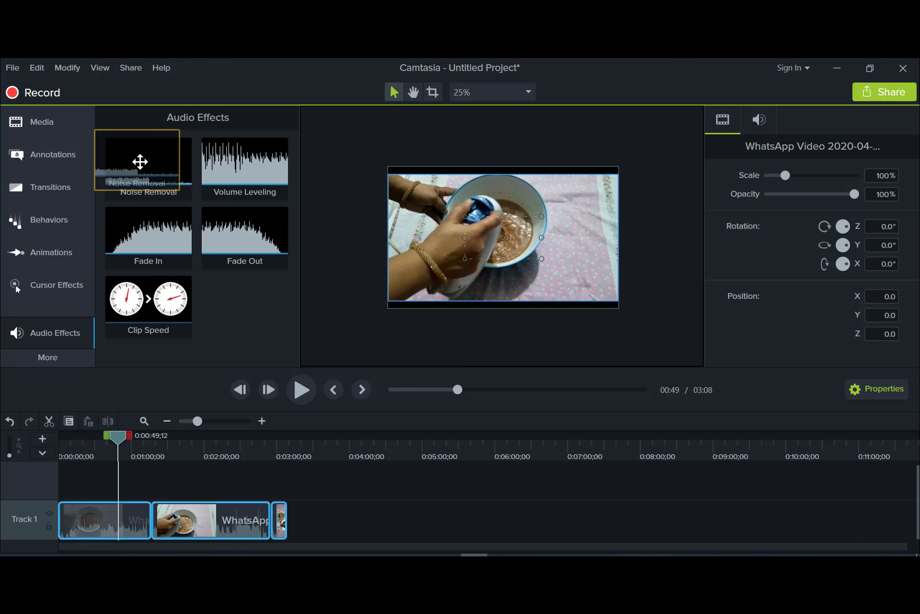
left_click(317, 496)
left_click_drag(115, 145, 123, 527)
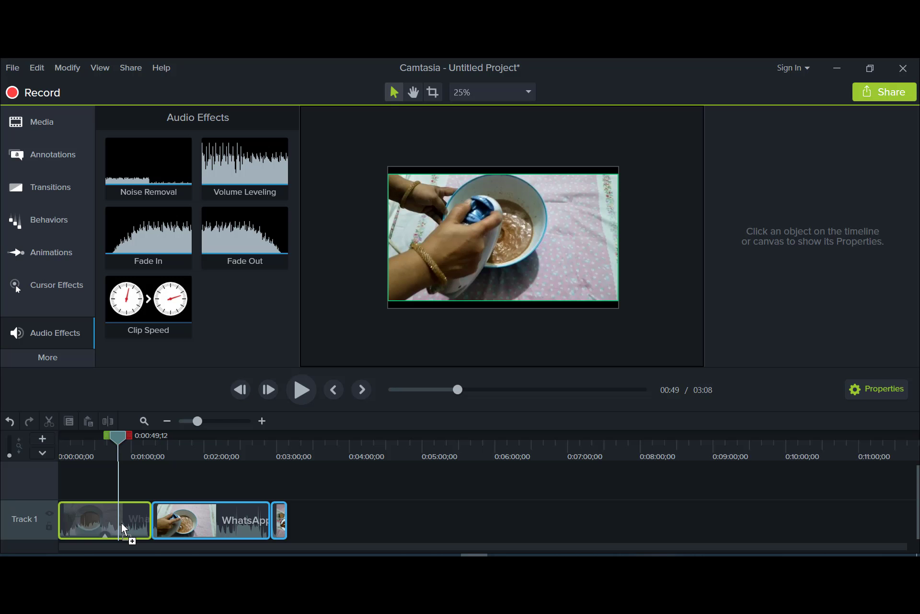
left_click_drag(122, 523, 121, 522)
left_click_drag(131, 516, 150, 163)
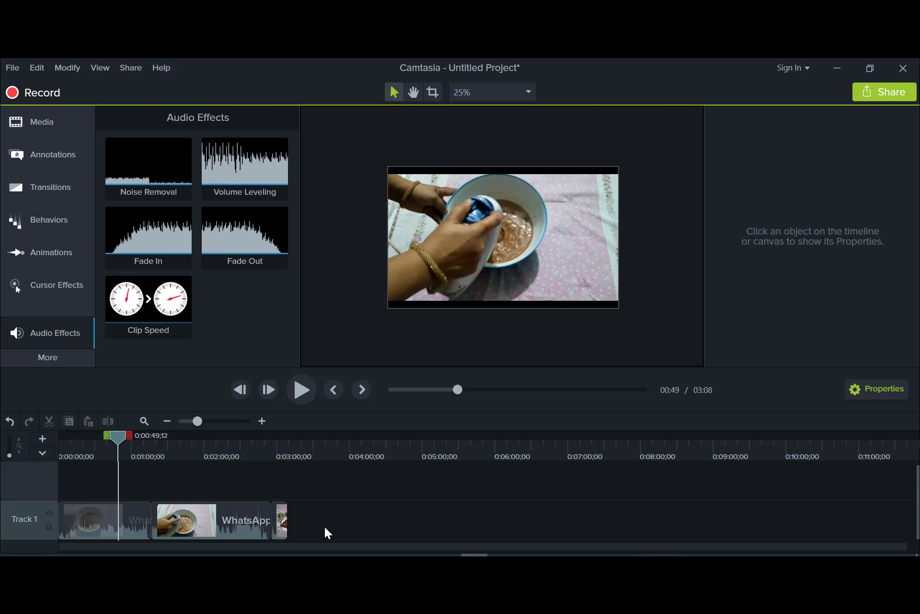
Step: Select all three Track 1 clips, try Noise Removal on them, and add the Clip Speed effect
left_click_drag(333, 530, 61, 532)
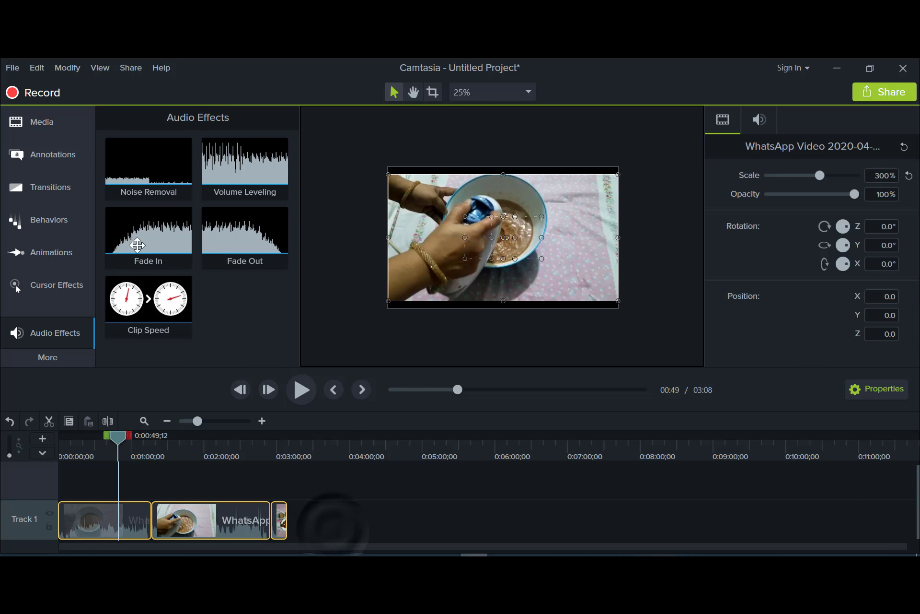
left_click_drag(141, 165, 173, 523)
left_click_drag(159, 326, 159, 527)
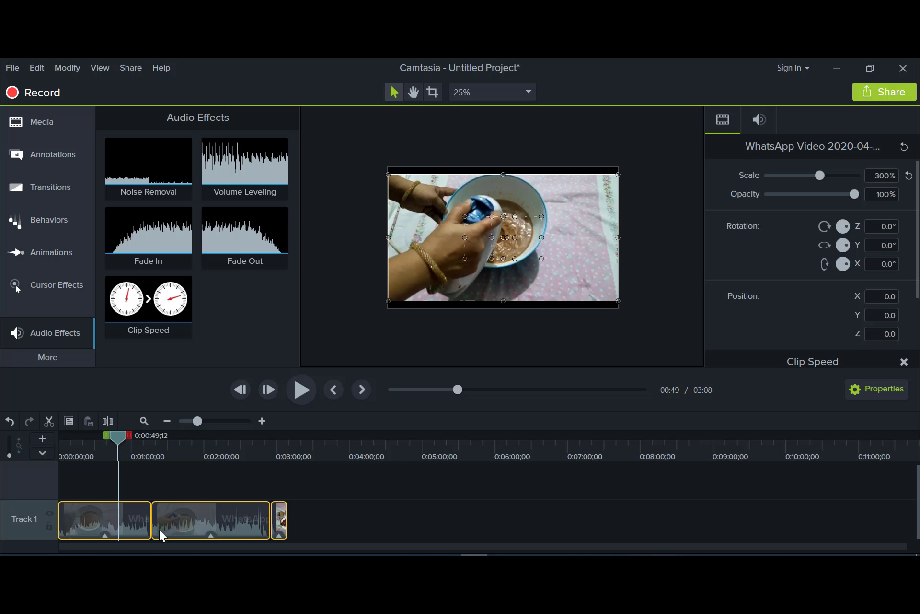
Step: Split the first Track 1 clip, WhatsApp Video 2020-04-10 at 4.34.28 PM, at 0:00:38;08
left_click_drag(114, 433, 99, 437)
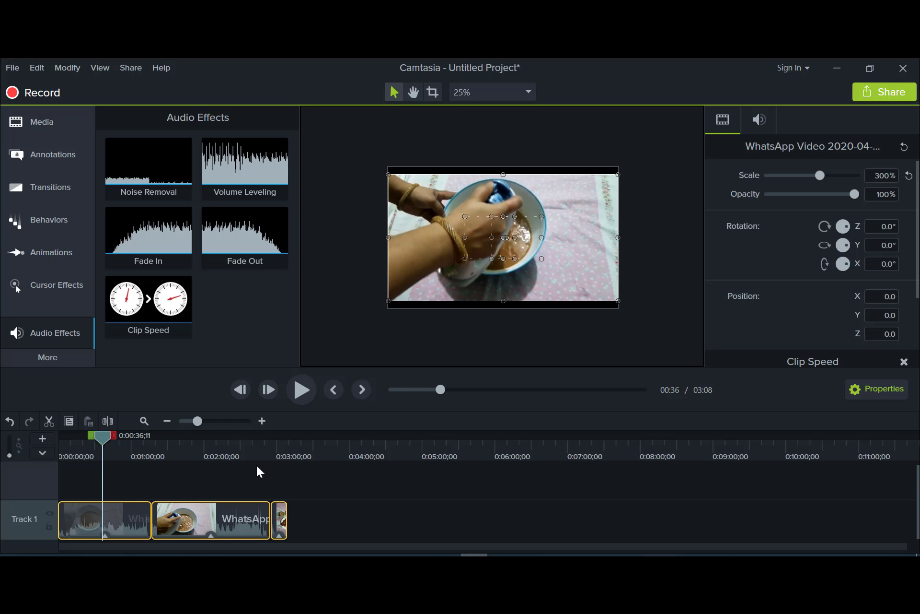
left_click_drag(113, 439, 120, 442)
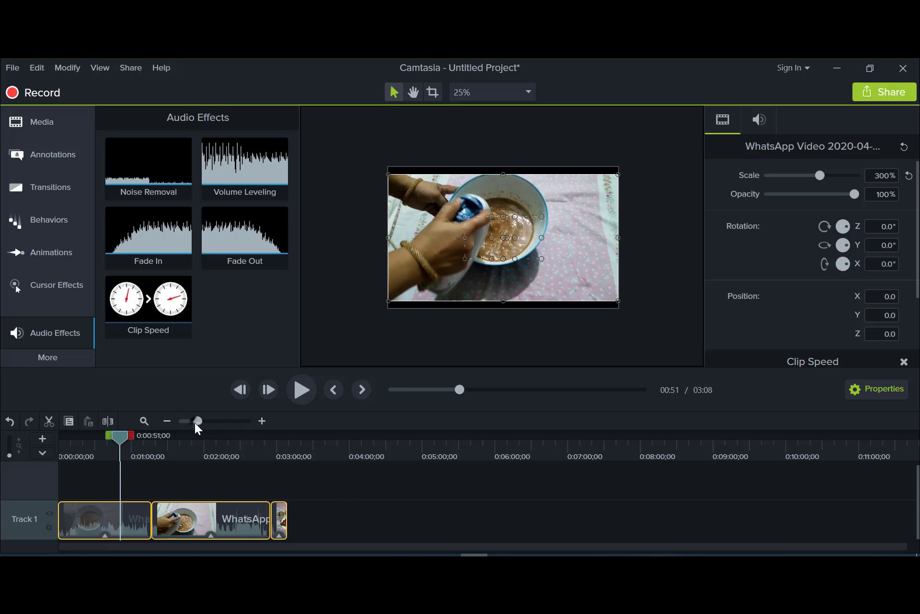
mouse_move(197, 421)
left_mouse_down()
mouse_move(243, 438)
mouse_move(191, 439)
left_mouse_up()
left_click(241, 522)
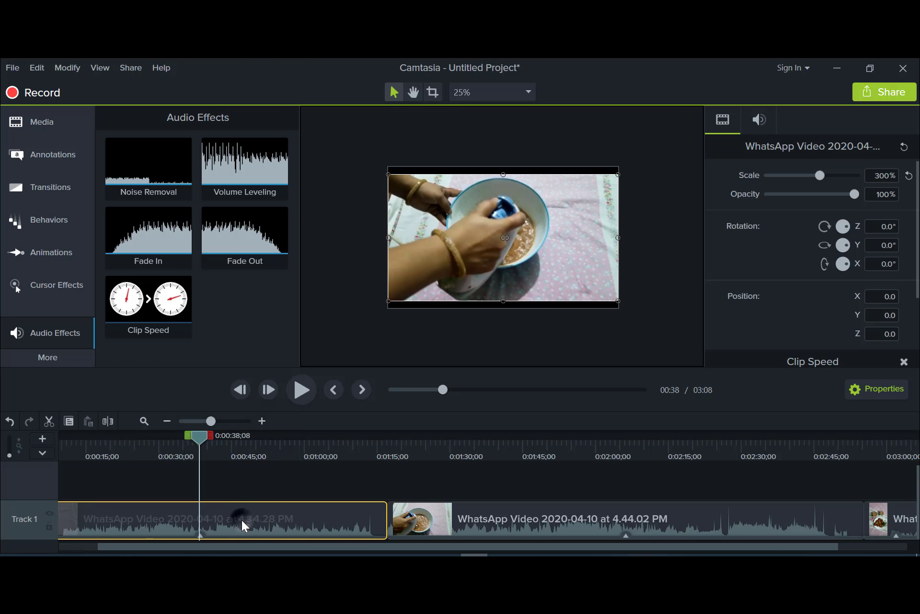
left_click(107, 422)
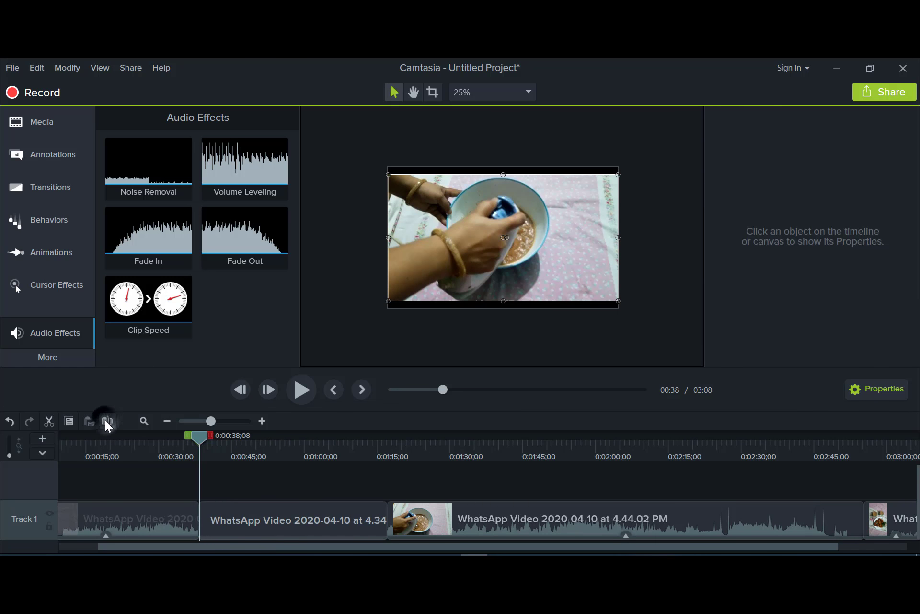
Step: Split the second part of the WhatsApp Video 2020-04-10 at 4.34.28 PM clip at 0:00:54;08
left_click(260, 528)
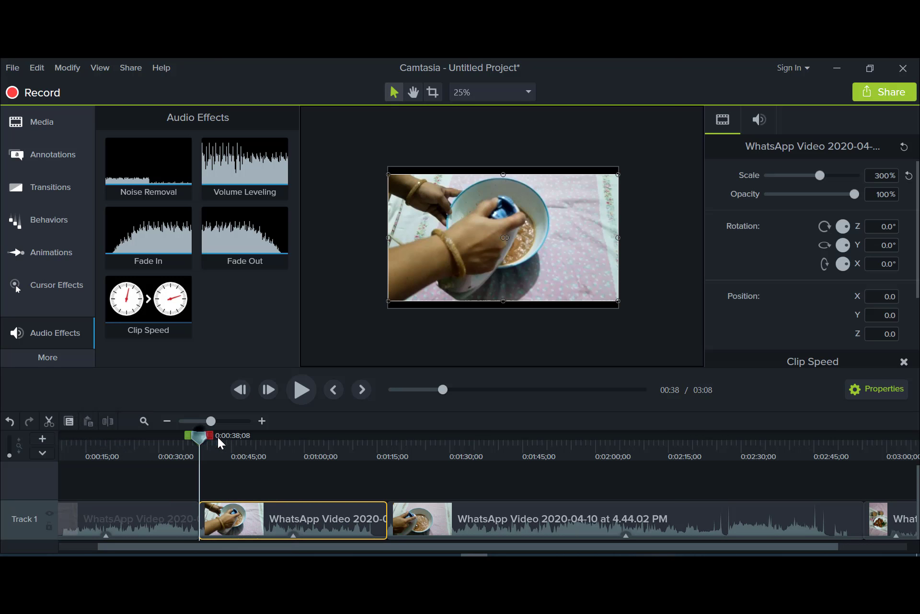
left_click_drag(218, 442, 279, 450)
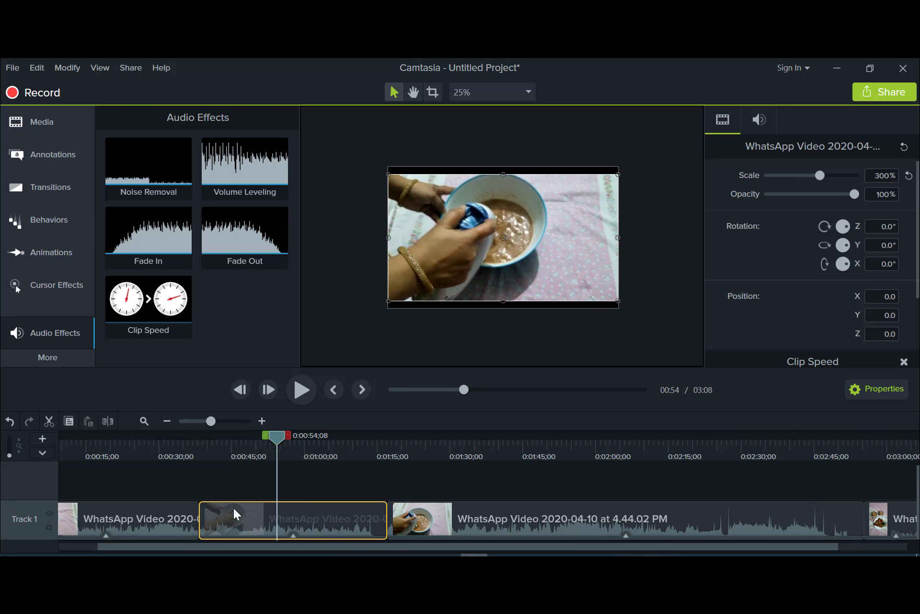
left_click(108, 421)
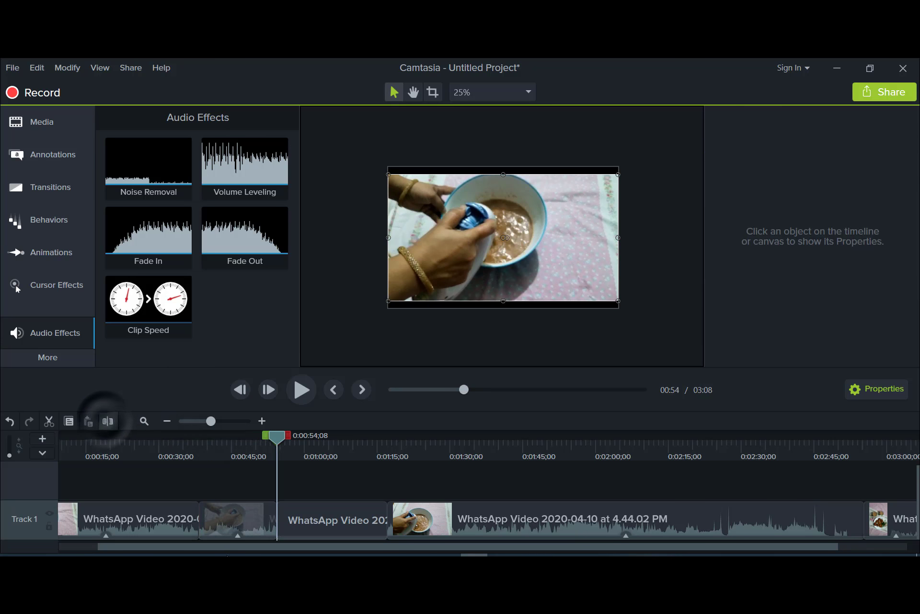
Step: Set the clip speed of the middle segment, between the two splits on Track 1, to 3.00x
left_click(229, 519)
scroll(775, 297, "down", 3)
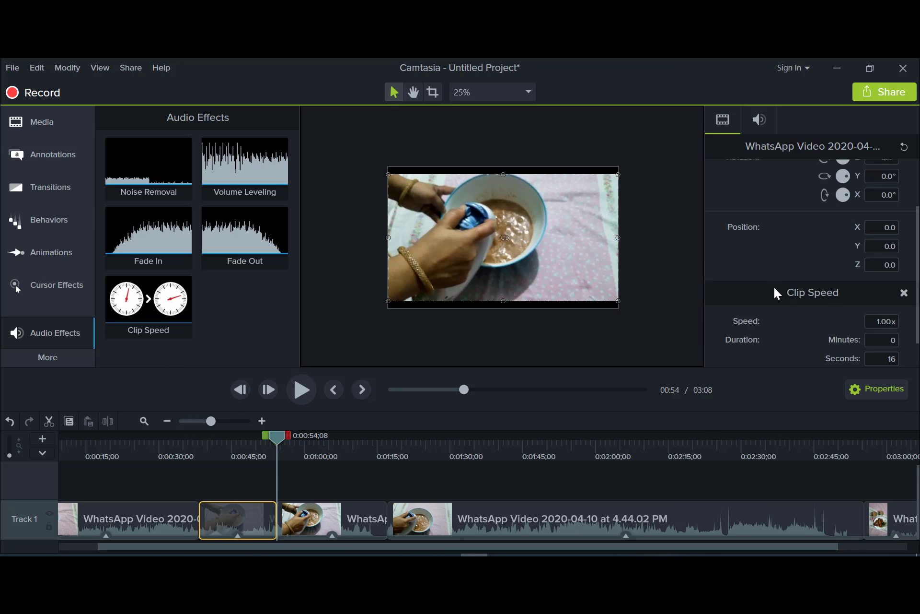
scroll(764, 321, "down", 1)
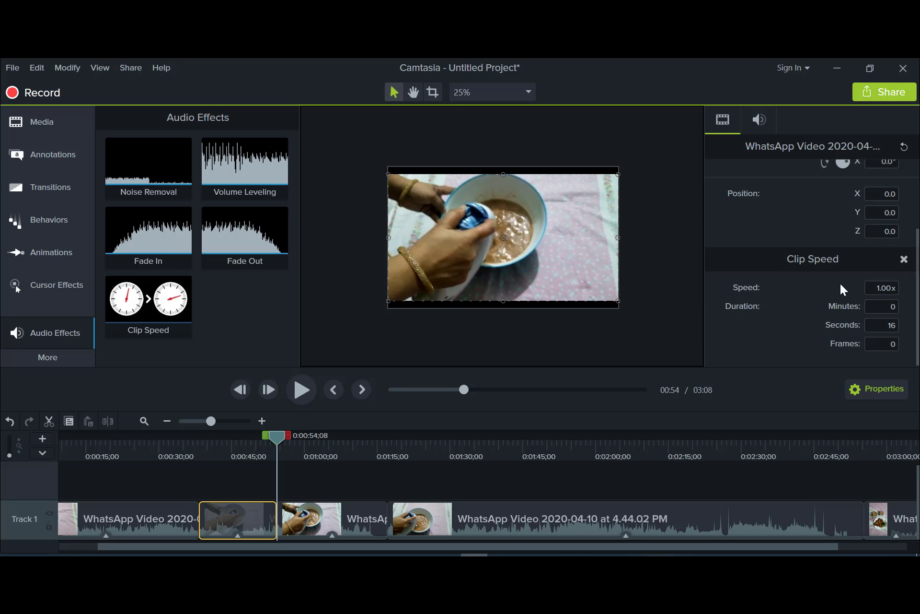
left_click(245, 442)
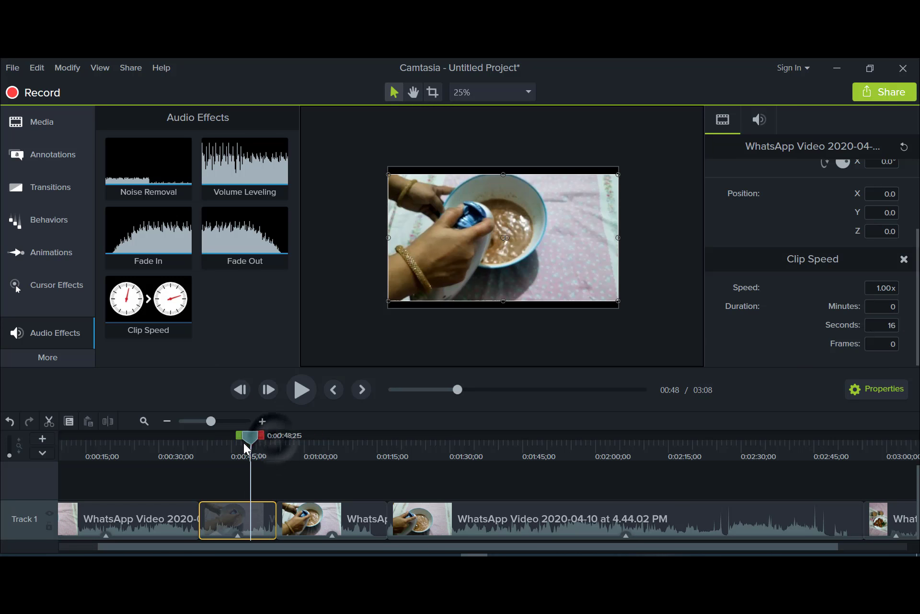
double_click(881, 288)
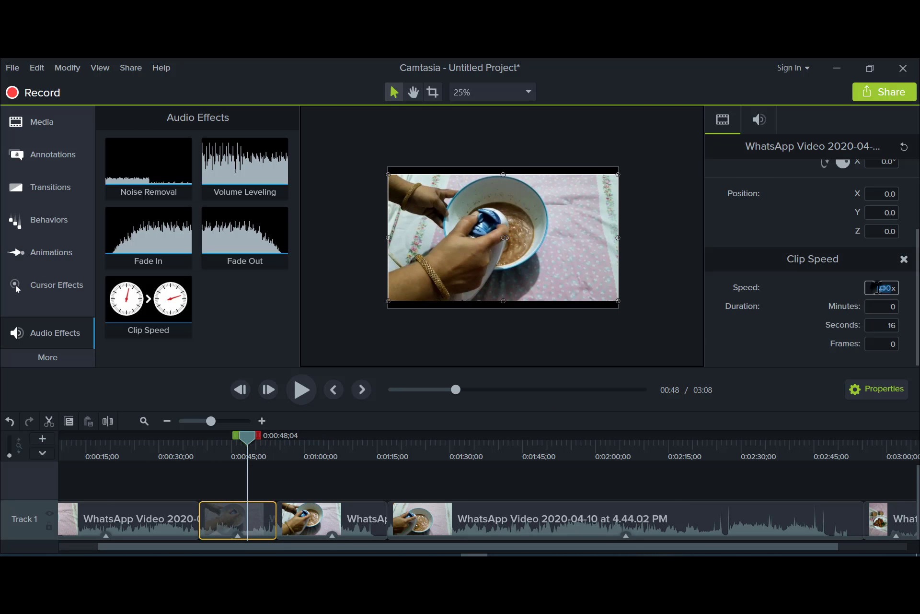
type("3x")
key("Return")
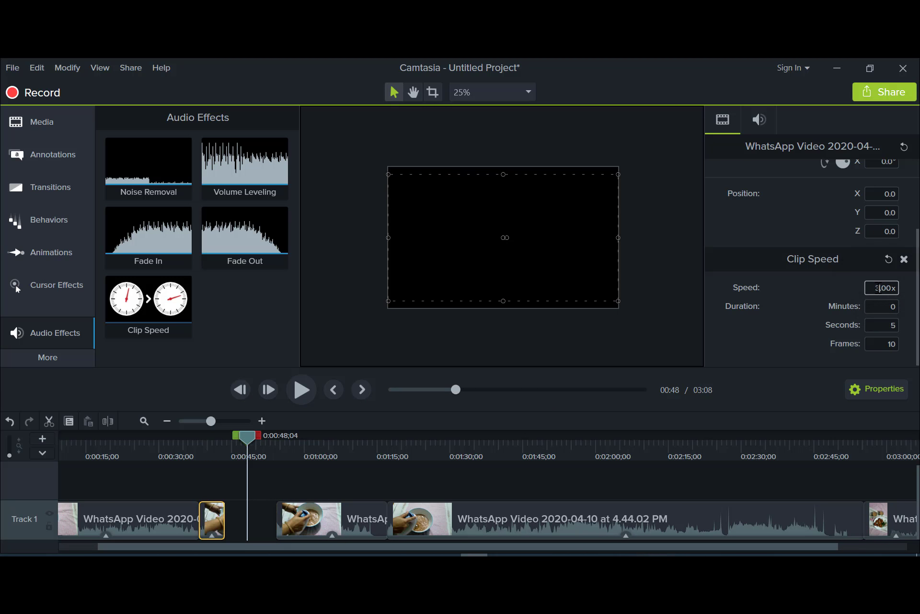
Step: Preview the 3x segment and move the following split segment directly against its end to close the gap
left_click_drag(243, 437, 197, 449)
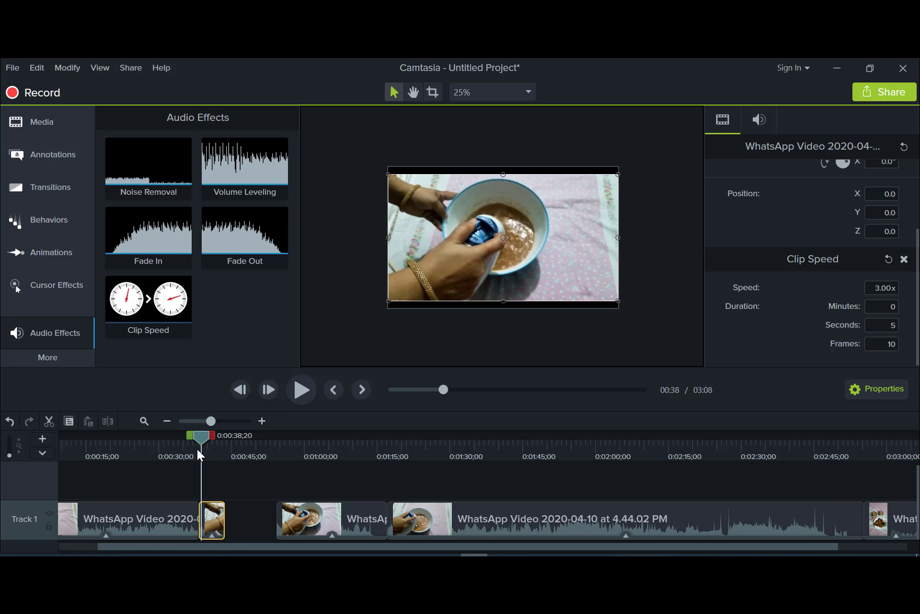
left_click(300, 393)
key("space")
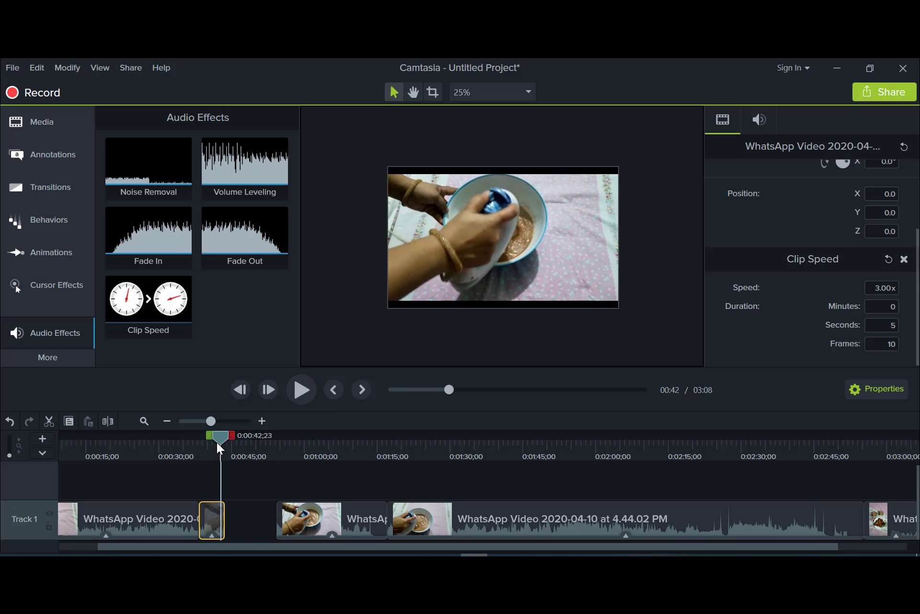
left_click_drag(201, 443, 191, 445)
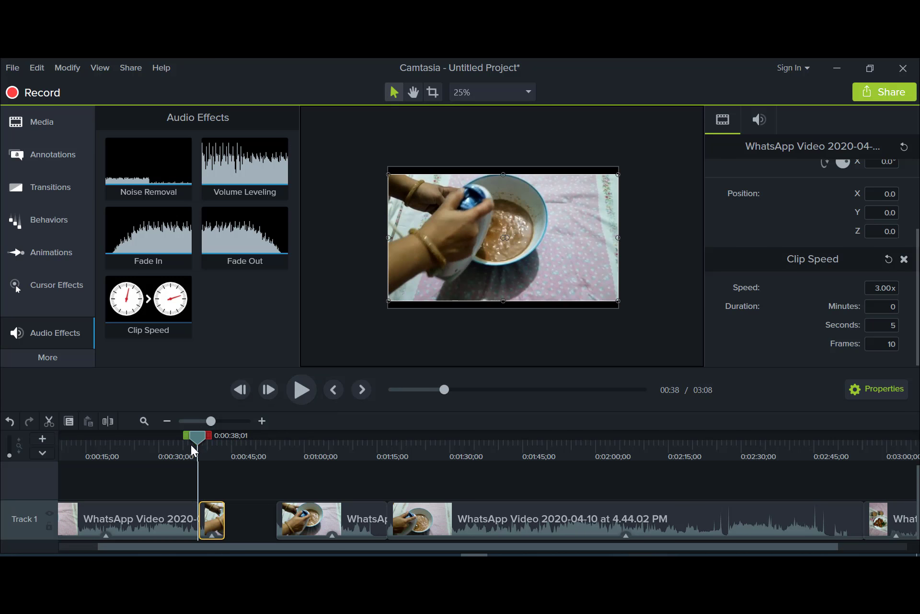
left_click(306, 389)
left_click_drag(258, 511, 247, 511)
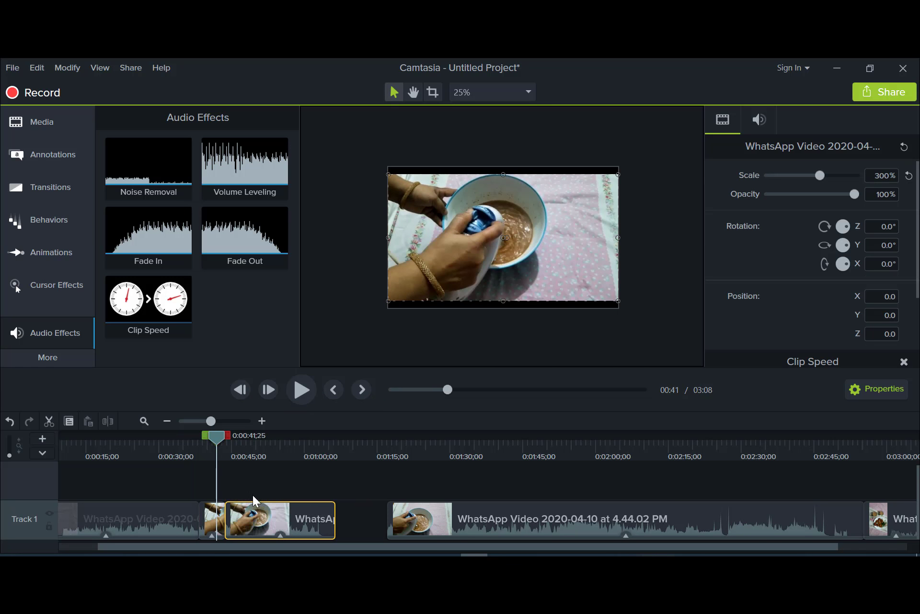
left_click_drag(216, 436, 213, 437)
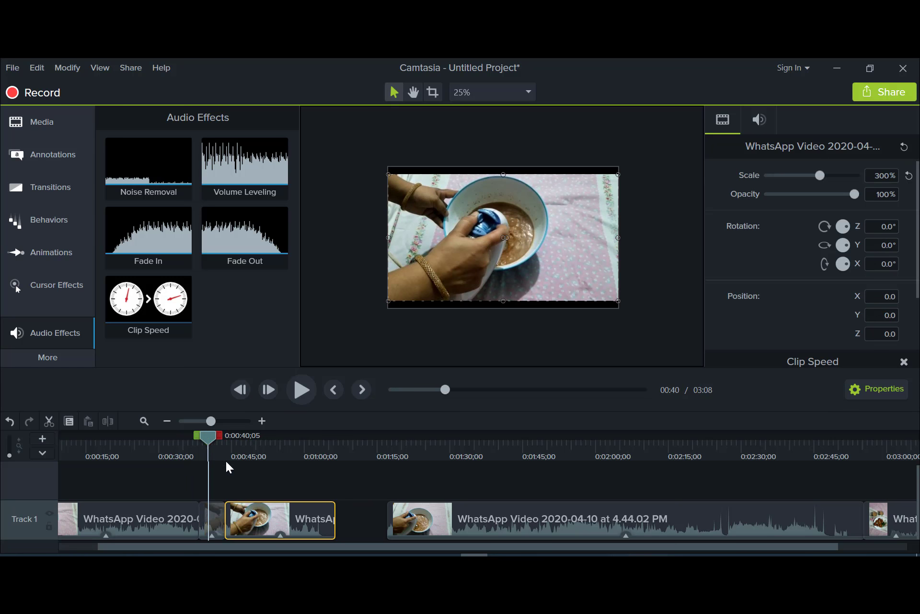
Step: Set the clip speed of the last split segment of the first video to 5.00x
scroll(865, 306, "down", 3)
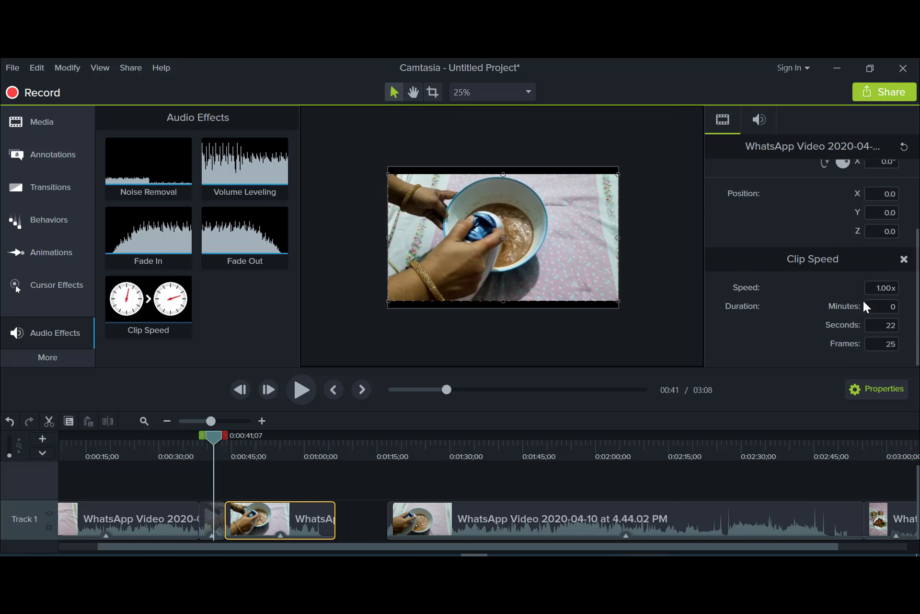
left_click(882, 289)
type("5x")
key("Return")
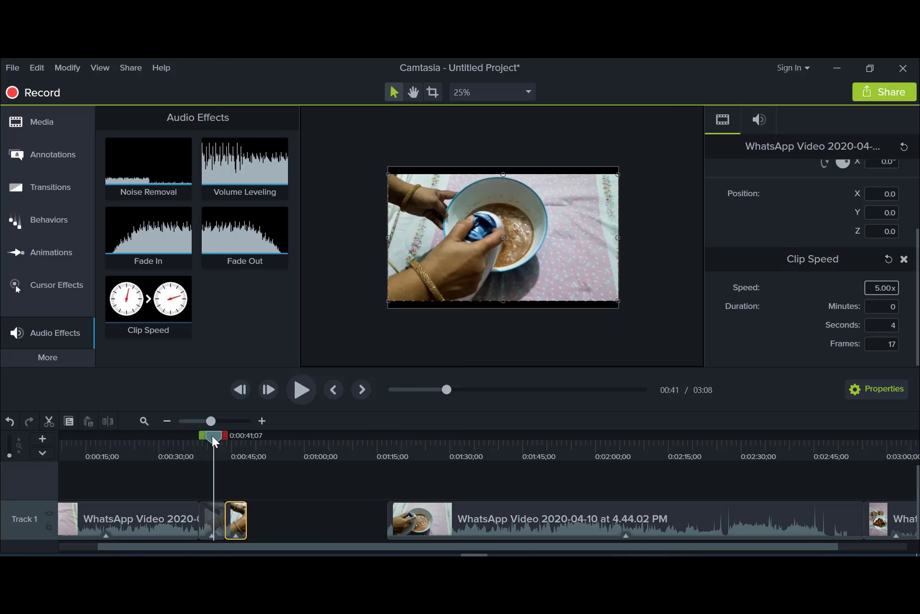
Step: Preview the 5x segment and move the WhatsApp Video 2020-04-10 at 4.44.02 PM clip directly against its end
left_click_drag(215, 441, 224, 438)
left_click(297, 389)
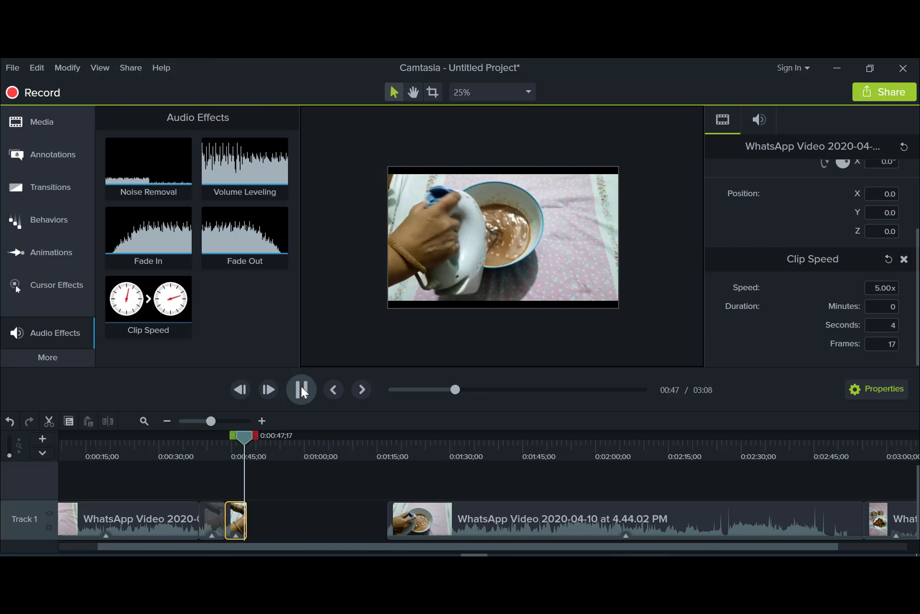
left_click(301, 390)
left_click_drag(432, 521, 250, 531)
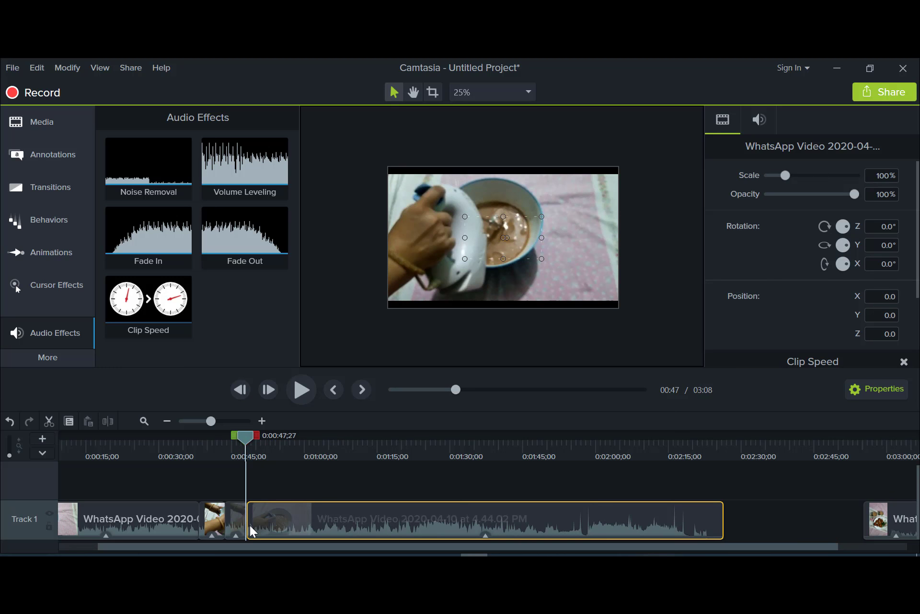
mouse_move(234, 525)
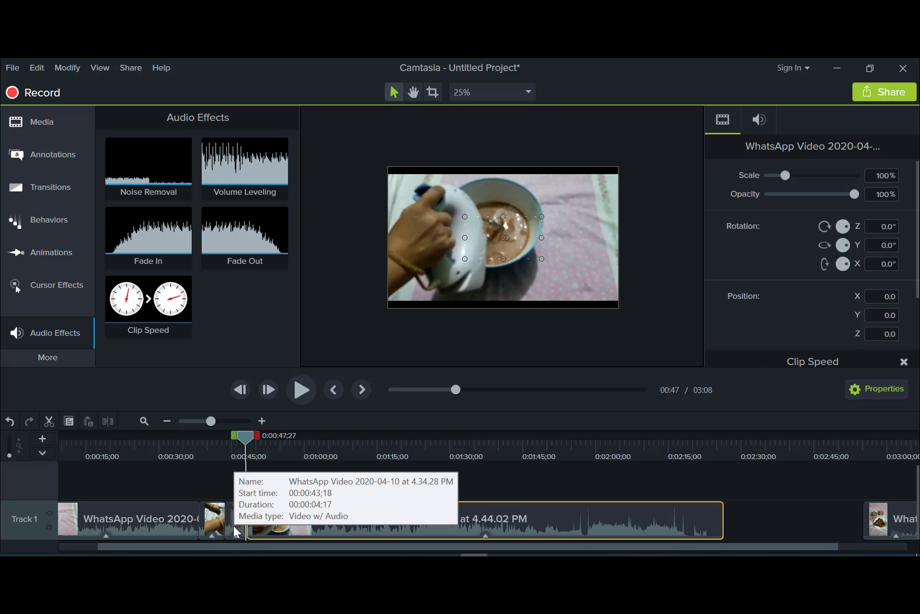
mouse_move(342, 519)
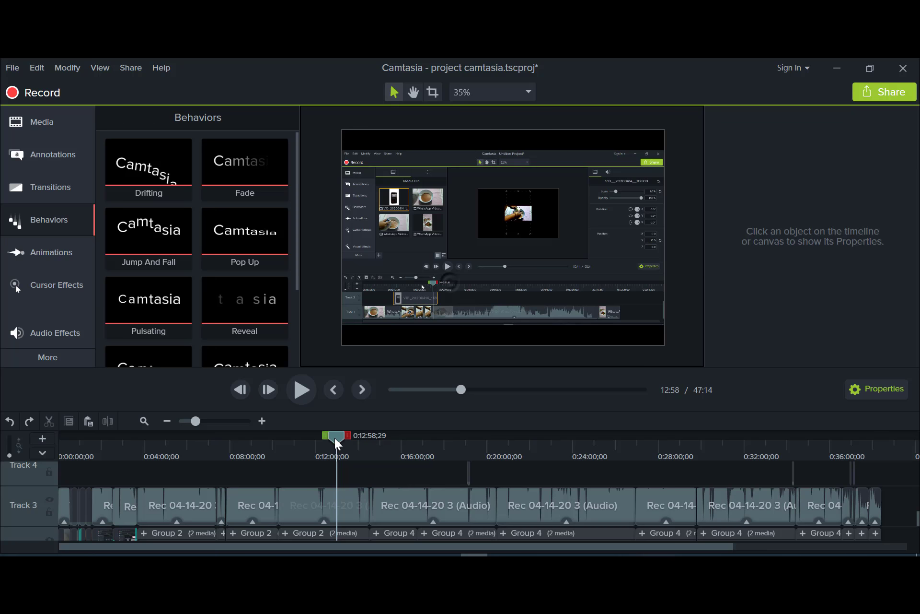
Step: Switch to the project camtasia.tscproj project, scrub through its timeline and inspect a Rec 04-14-20 3 (Audio) clip on Track 3
left_click_drag(337, 443, 436, 439)
left_click(333, 451)
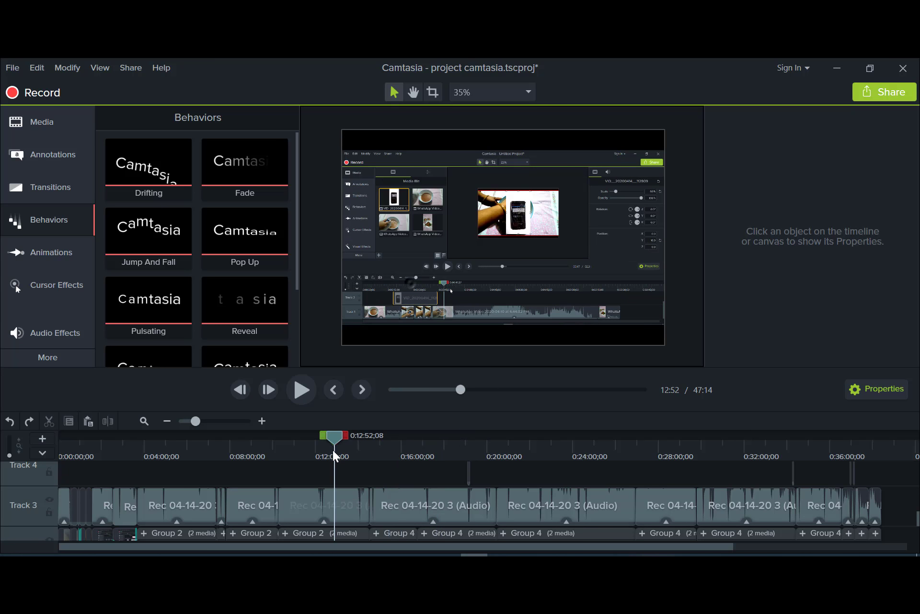
left_click(333, 449)
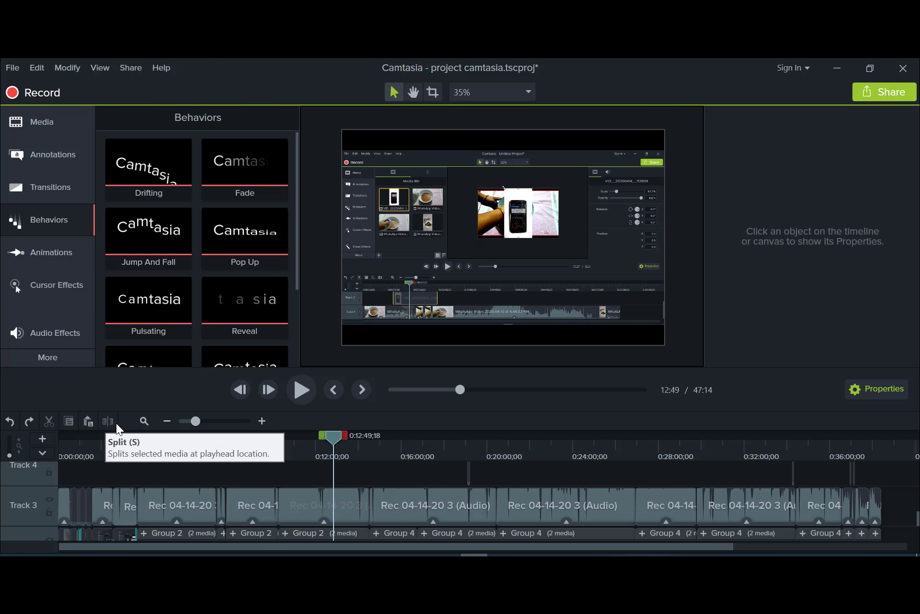
left_click(314, 502)
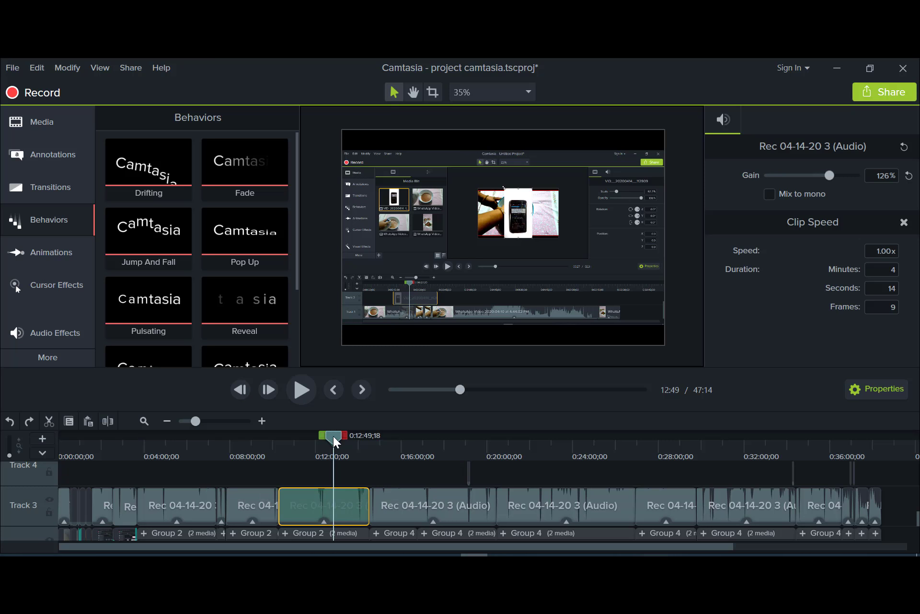
left_click_drag(332, 435, 732, 467)
left_click_drag(834, 471, 898, 478)
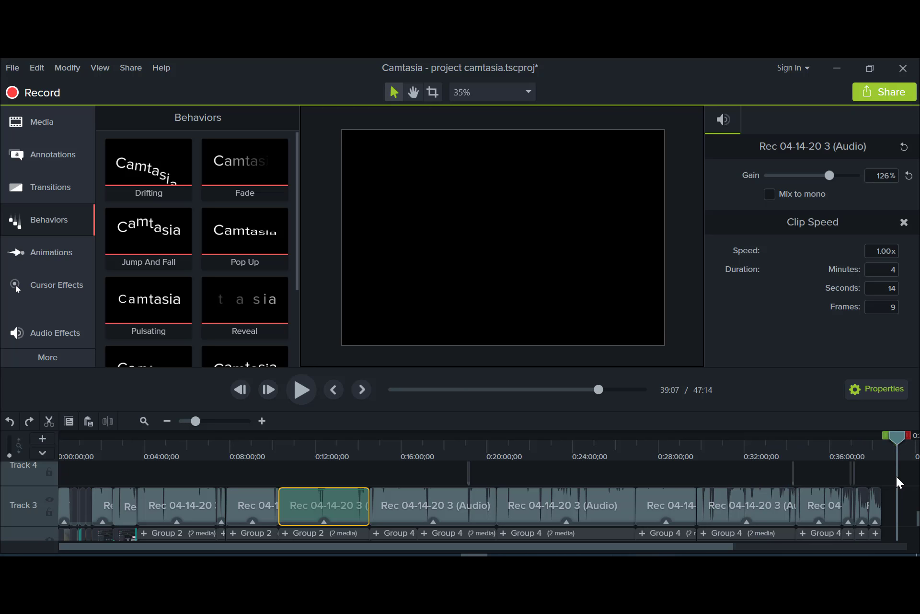
left_click_drag(897, 445, 526, 487)
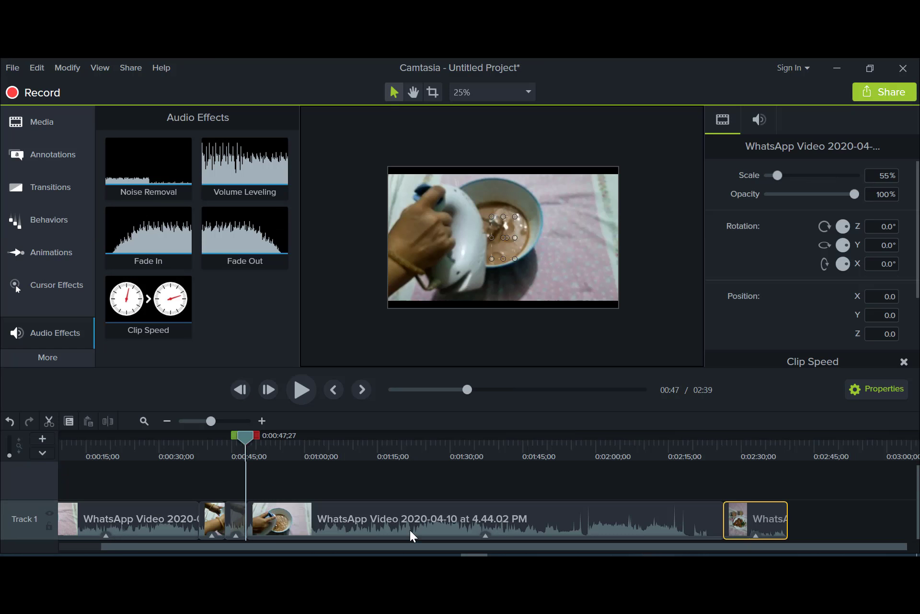
Step: Select all clips in the untitled project, set their audio gain to 128% and enable Mix to mono
key("ctrl+a")
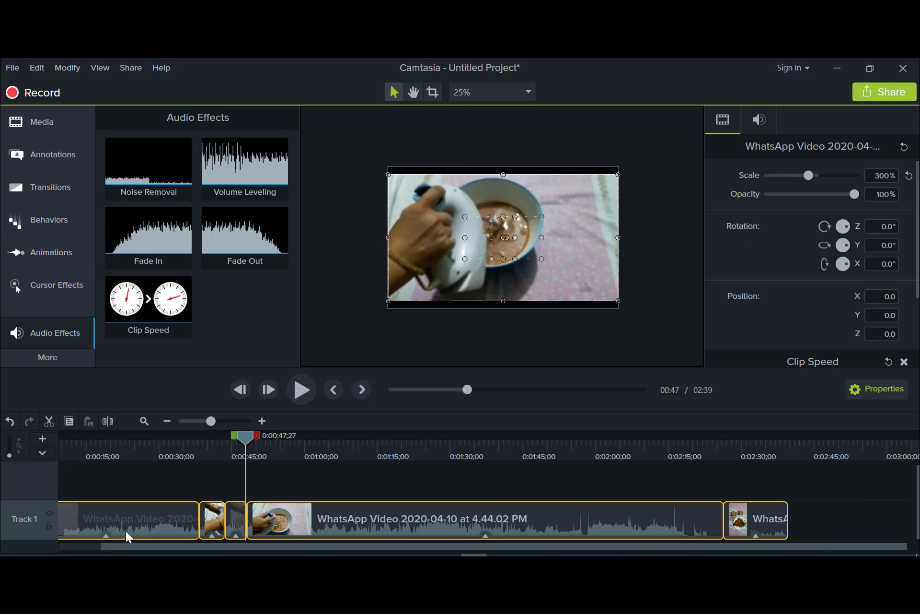
left_click(758, 120)
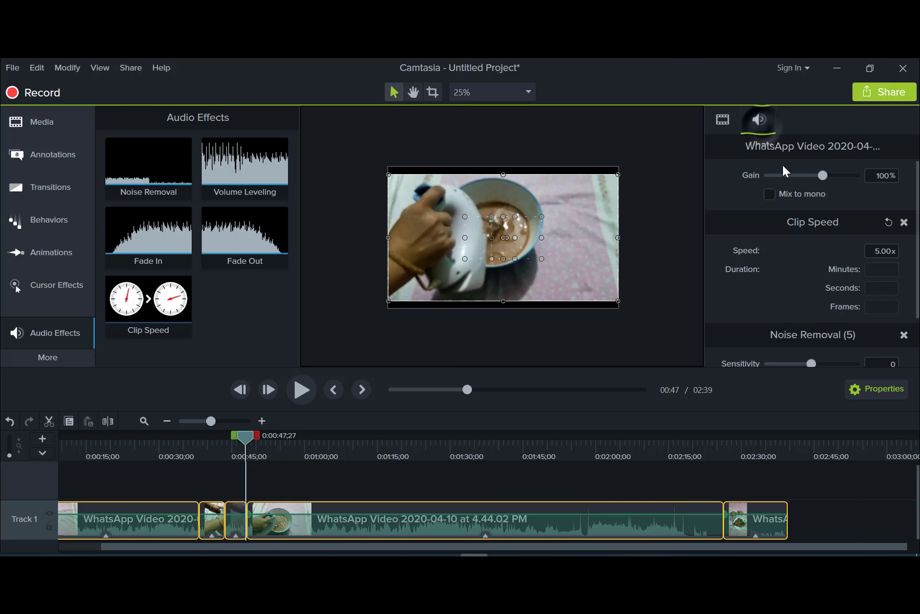
left_click_drag(836, 184, 846, 186)
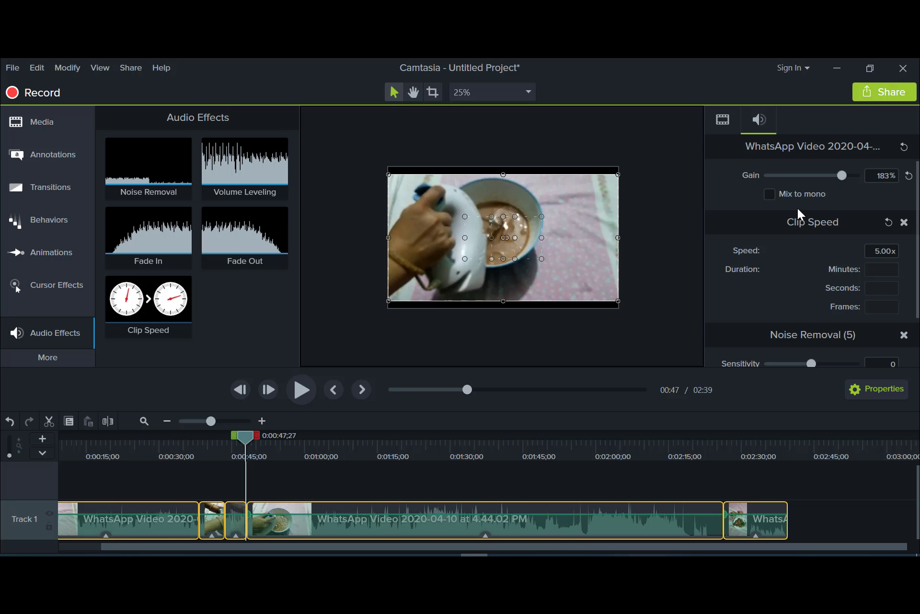
mouse_move(842, 179)
left_mouse_down()
mouse_move(833, 180)
mouse_move(842, 185)
left_mouse_up()
left_click_drag(839, 180, 837, 178)
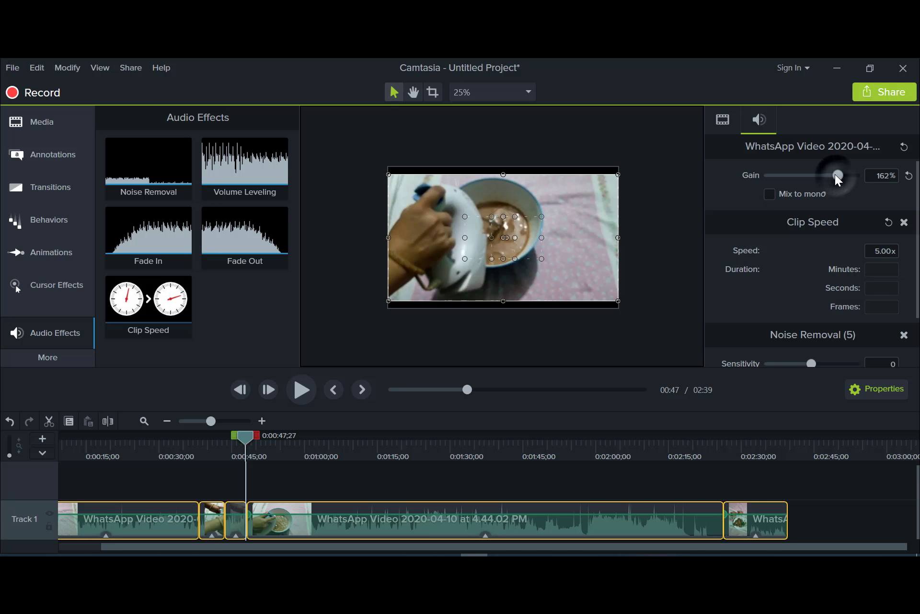
left_click(785, 197)
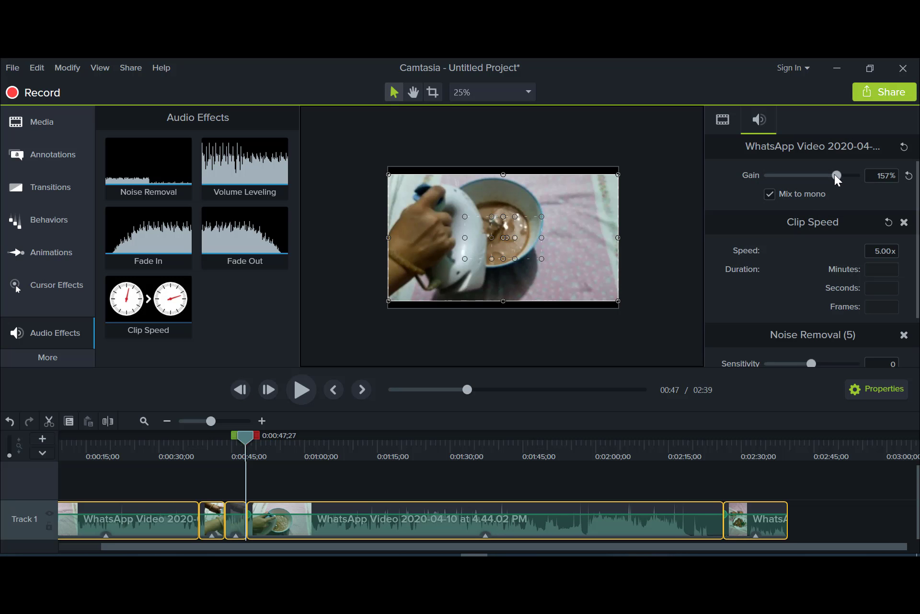
left_click_drag(837, 177, 829, 176)
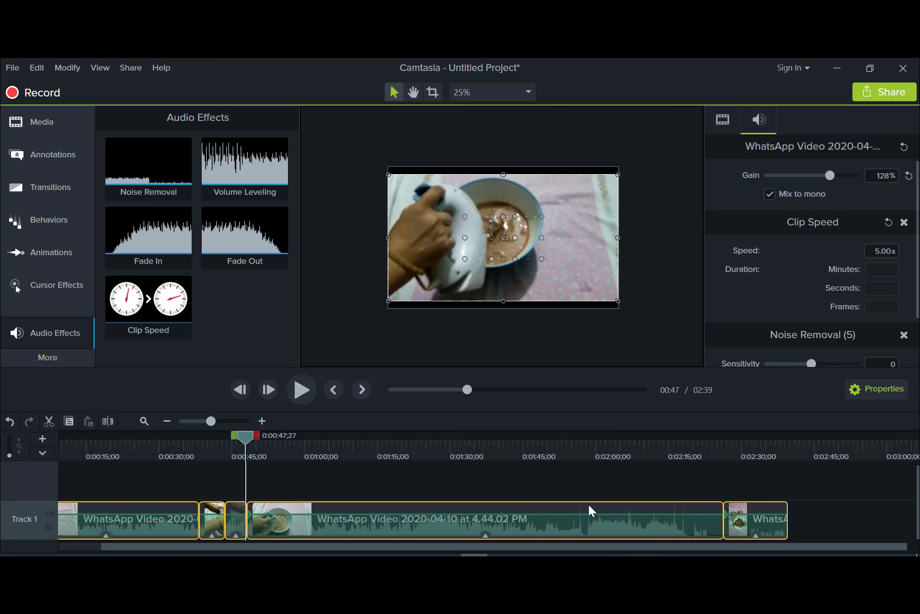
Step: Add two pairs of audio points to the 4.44.02 PM clip's volume line, about a third in and just past the midpoint
left_click(522, 517)
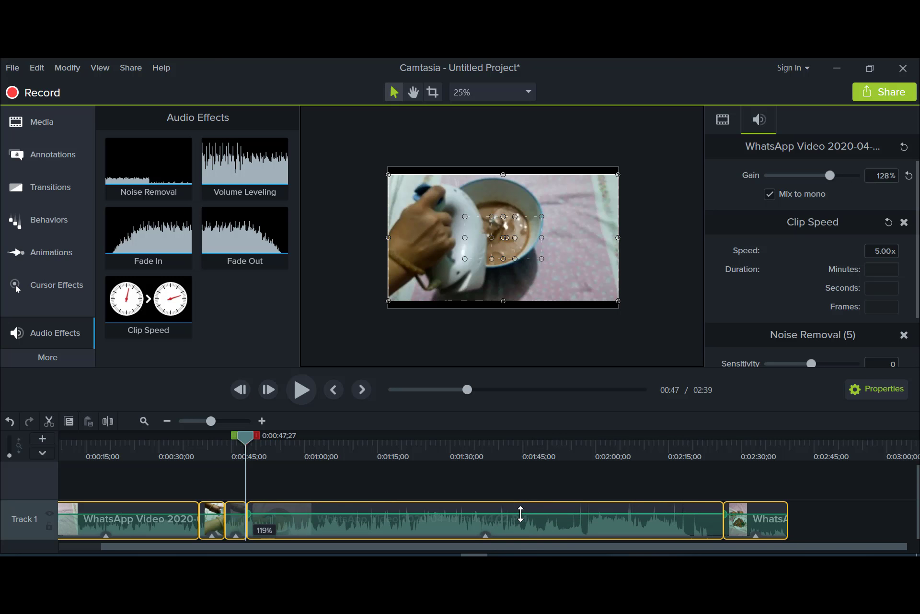
left_click_drag(244, 442, 313, 455)
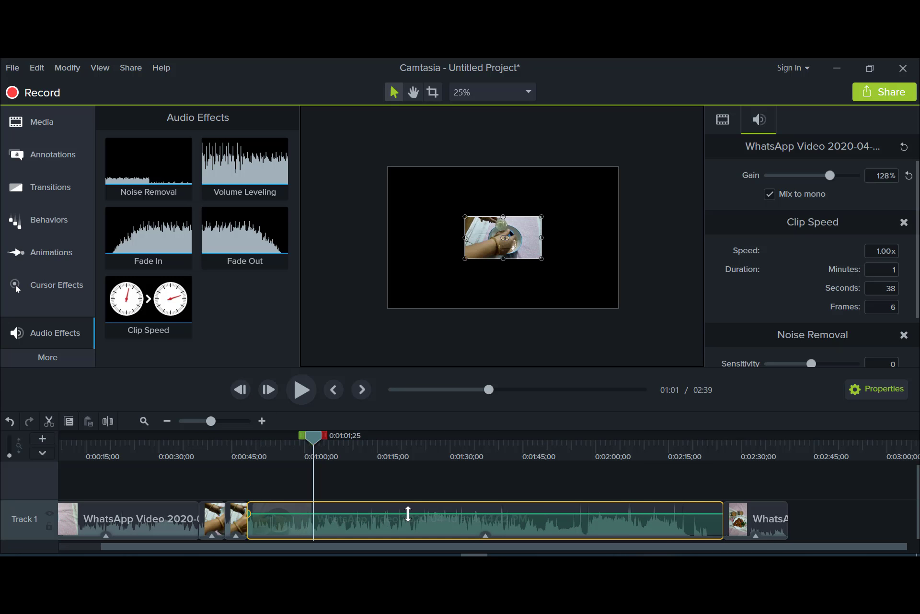
double_click(408, 513)
double_click(413, 513)
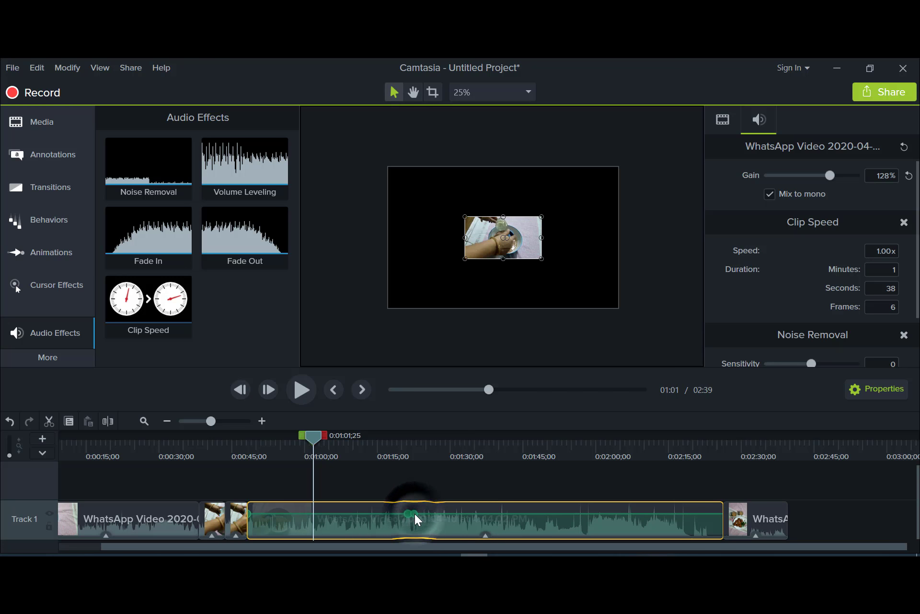
mouse_move(415, 515)
left_mouse_down()
mouse_move(421, 540)
mouse_move(422, 514)
left_mouse_up()
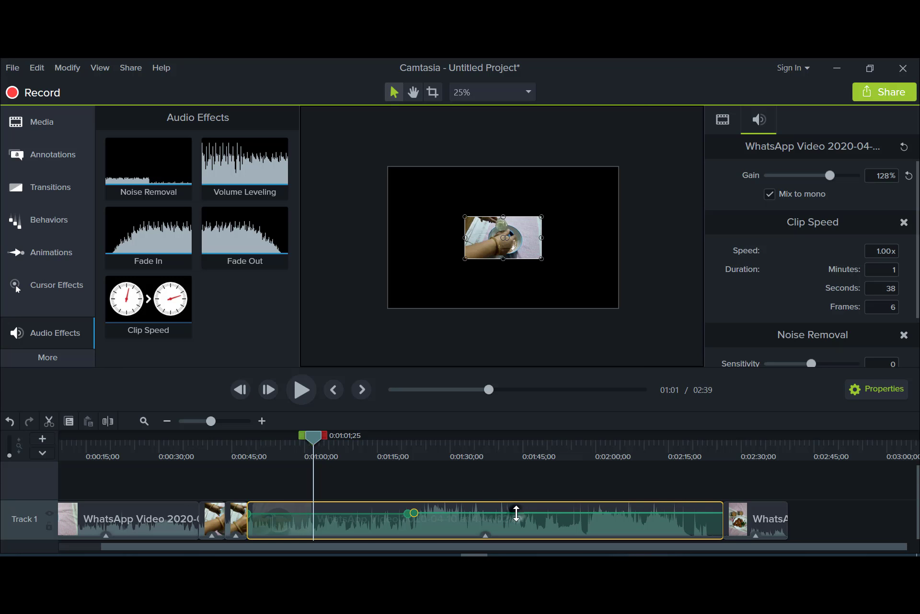
left_click(516, 513)
left_click(520, 513)
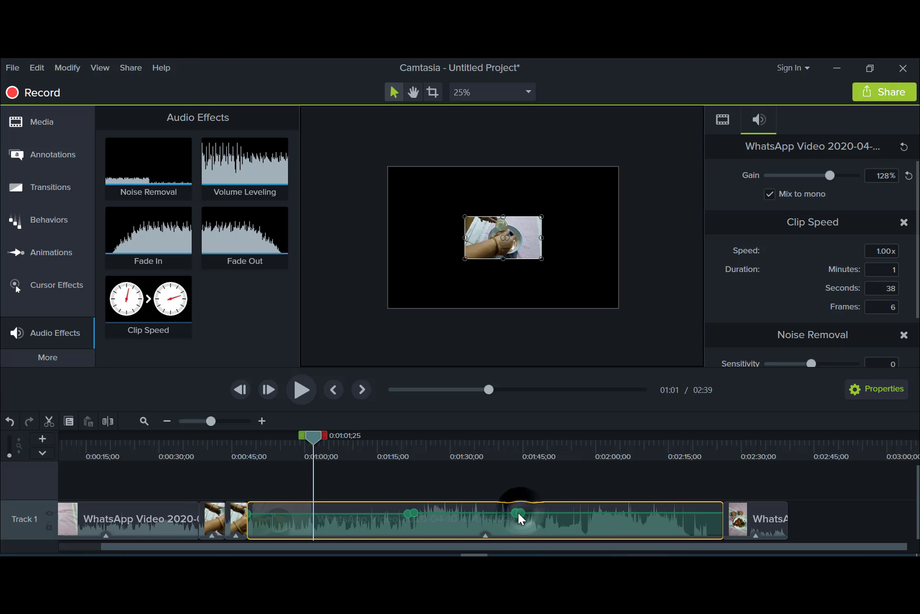
Step: Lower the first audio point past the middle of the 4.44.02 PM clip almost to the bottom and scrub through the faded section
left_click_drag(518, 513, 516, 541)
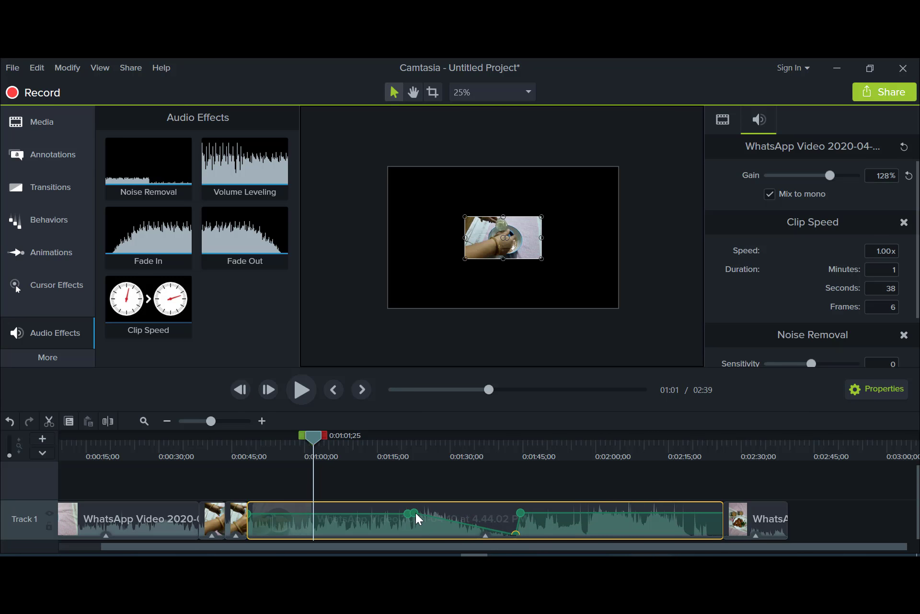
mouse_move(417, 520)
left_mouse_down()
mouse_move(425, 538)
mouse_move(421, 520)
left_mouse_up()
left_click_drag(313, 438, 316, 437)
left_click_drag(365, 456, 492, 472)
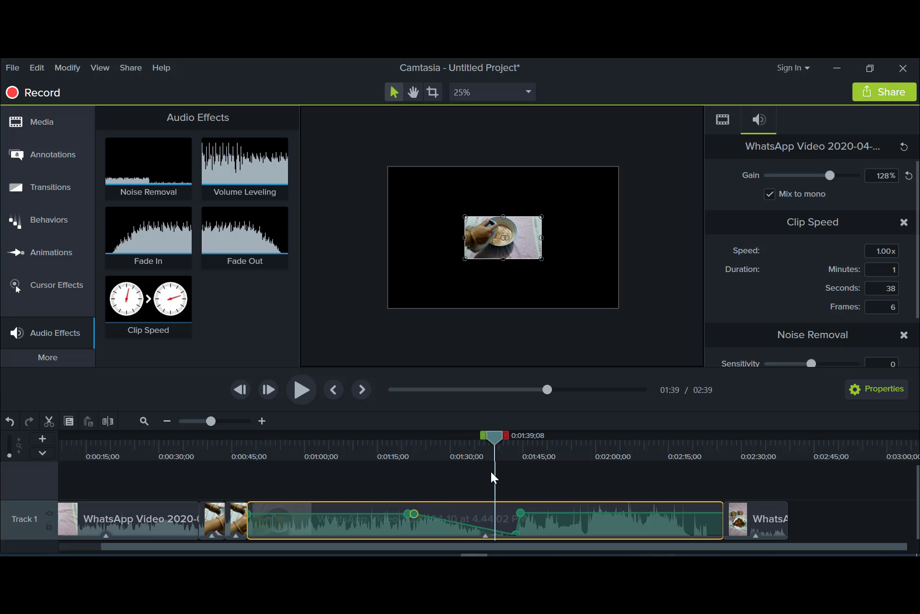
left_click(491, 438)
left_click_drag(492, 439, 387, 478)
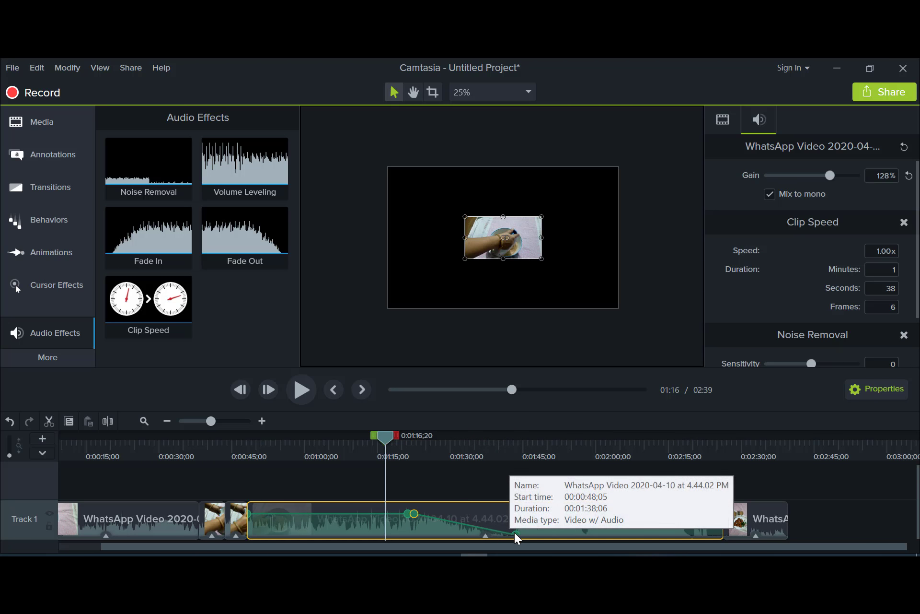
Step: Move the lowered audio point earlier and raise it to the top of the 4.44.02 PM clip to boost the volume there
left_click_drag(514, 536, 468, 492)
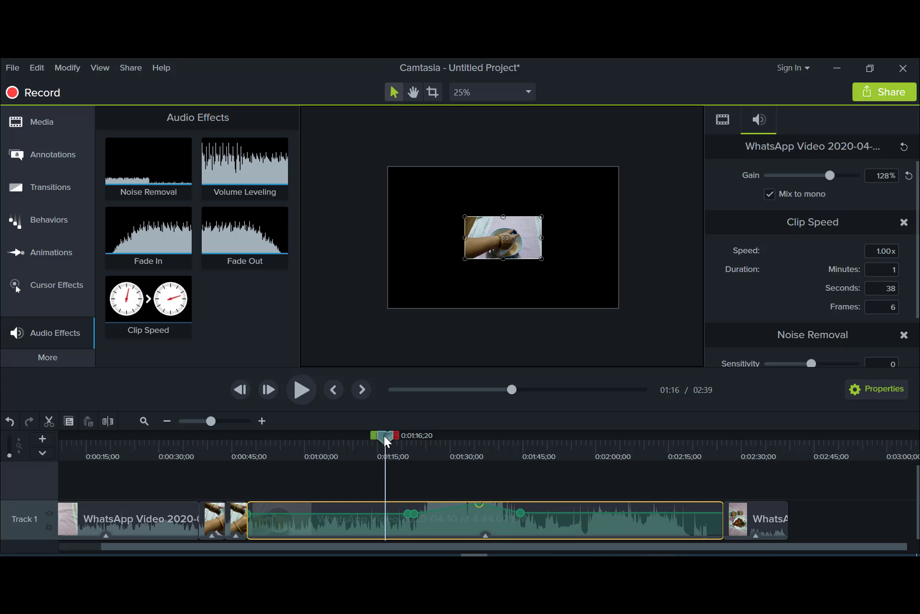
left_click_drag(385, 440, 370, 444)
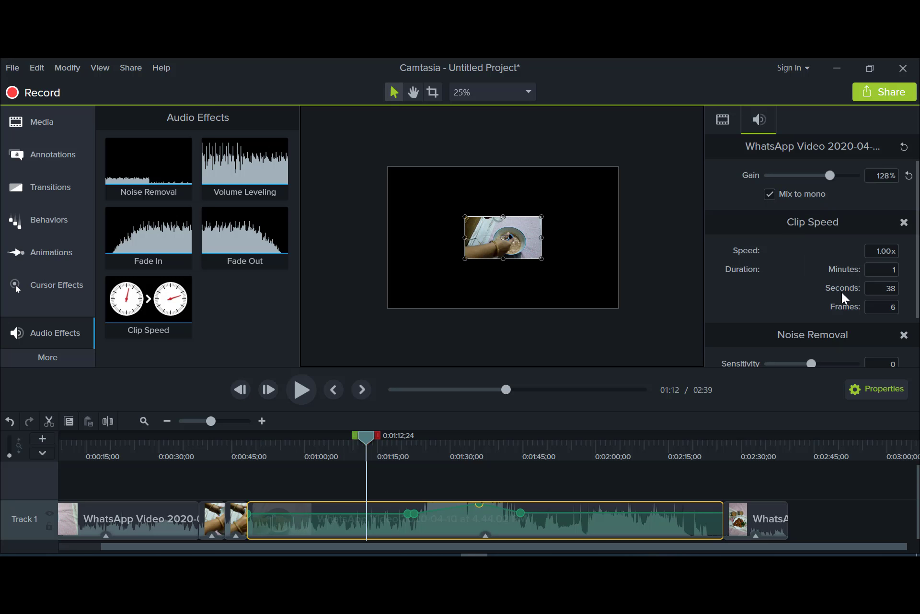
left_click(870, 387)
left_click(871, 390)
left_click_drag(364, 441, 353, 437)
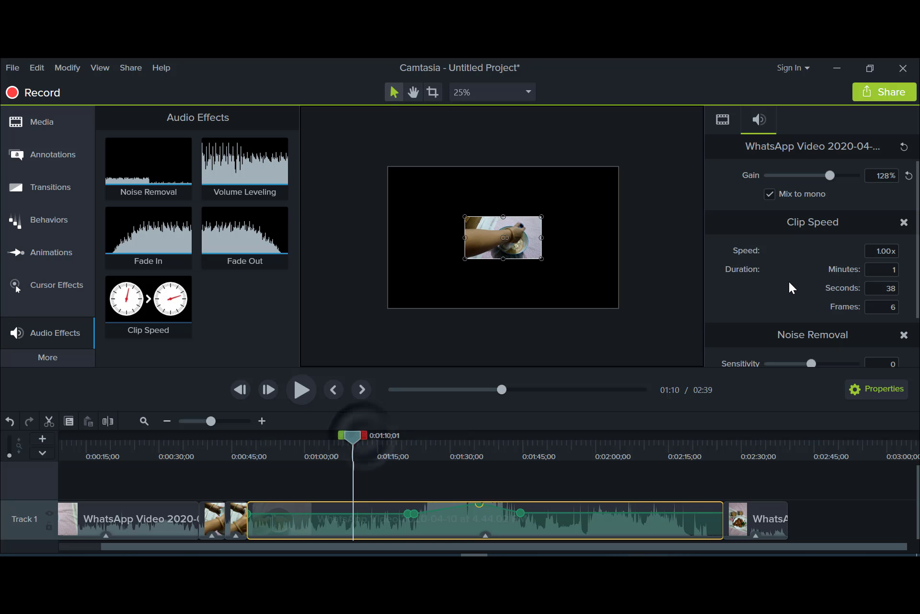
scroll(794, 283, "down", 2)
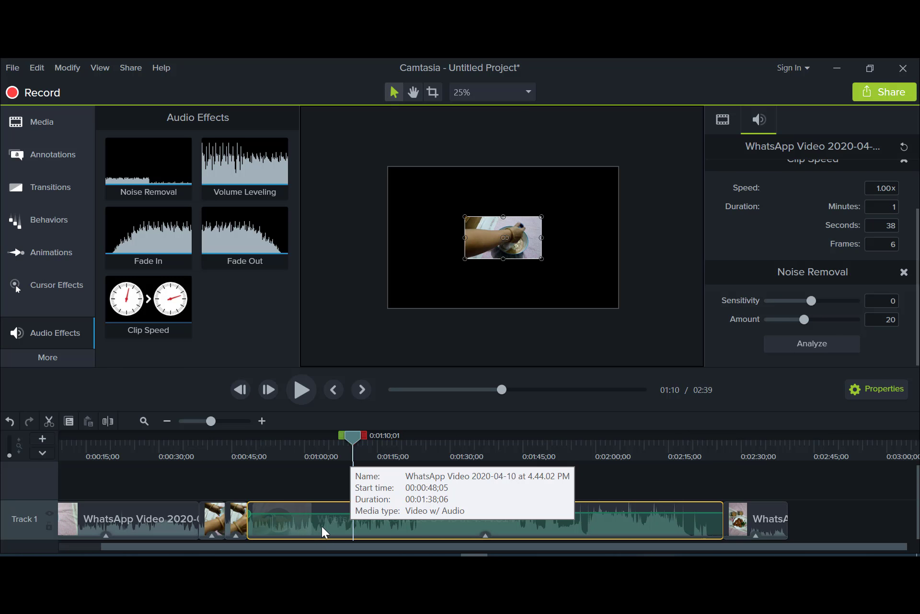
Step: Apply the Fade In audio effect to the first clip and Fade Out to the last clip on Track 1
left_click_drag(159, 232, 69, 510)
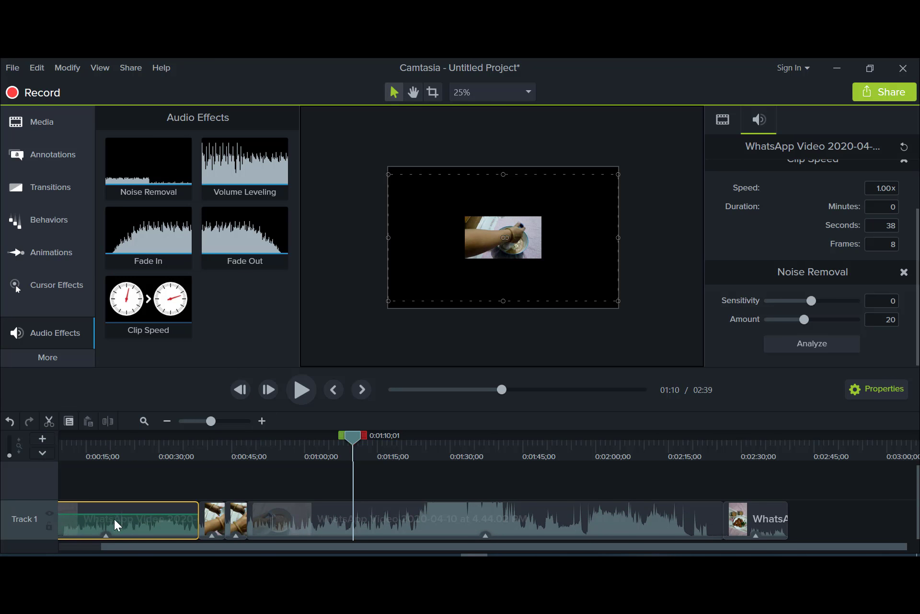
left_click_drag(219, 449, 2, 468)
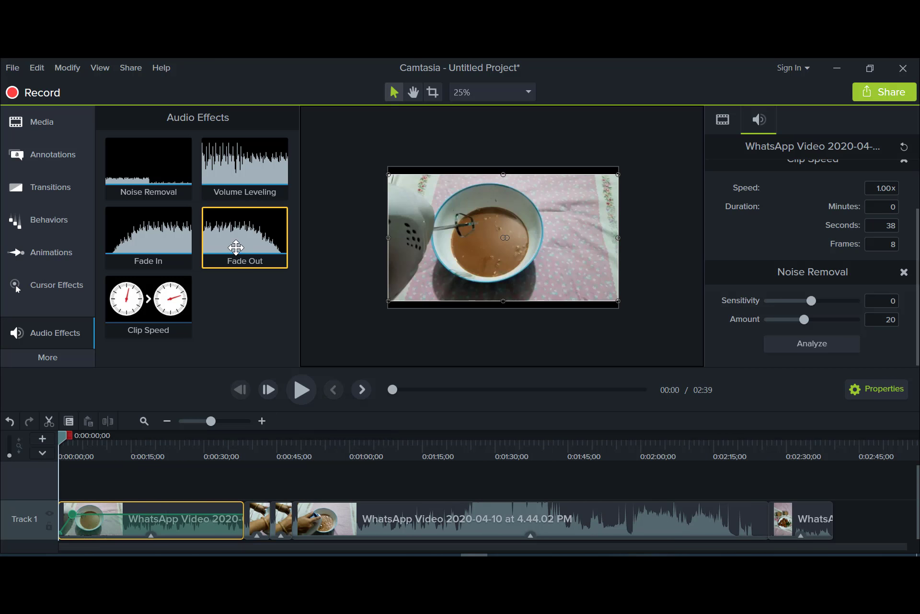
left_click_drag(235, 251, 816, 511)
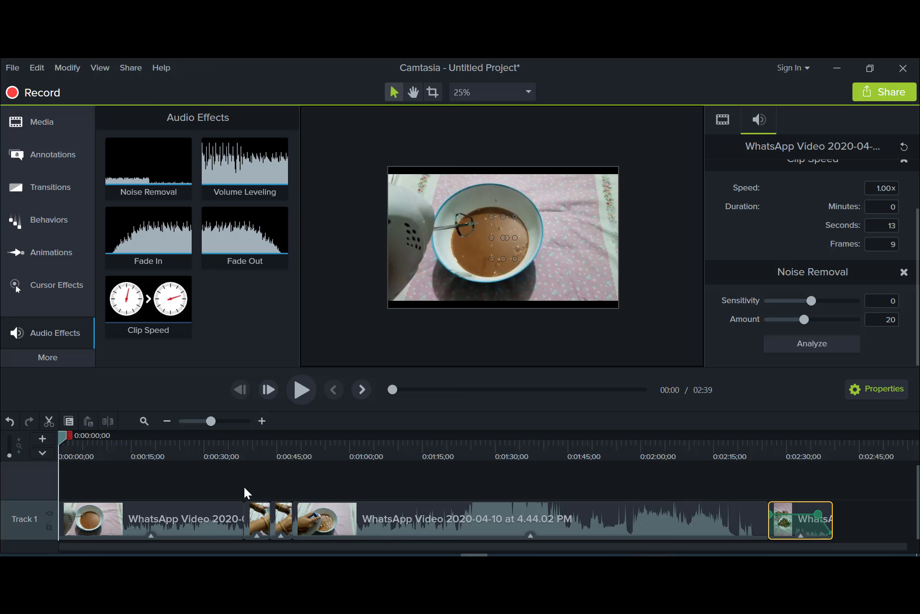
Step: Split the first clip on Track 1 at 0:00:21;28 and again at 0:00:29;28
left_click_drag(62, 431, 169, 486)
left_click(168, 519)
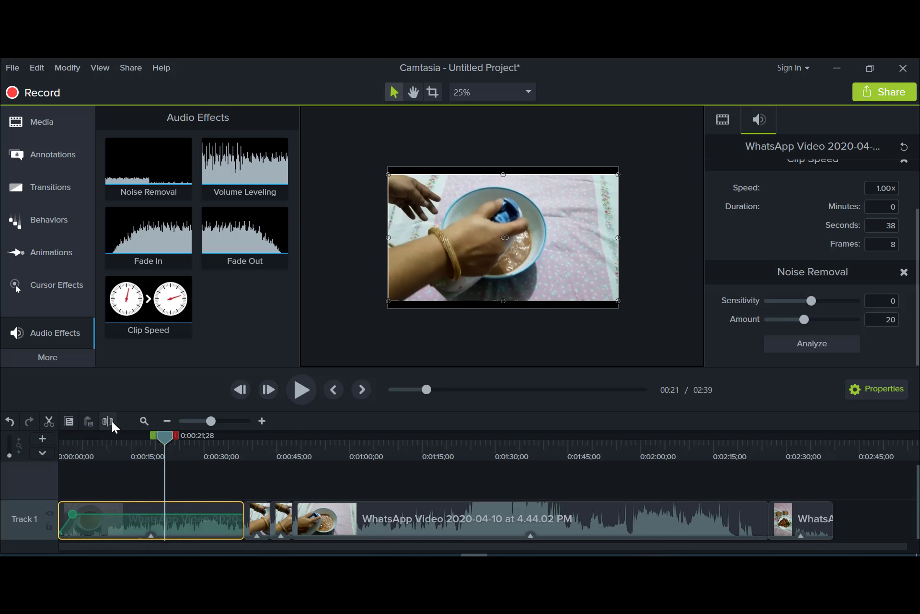
left_click_drag(159, 461, 203, 452)
left_click(178, 516)
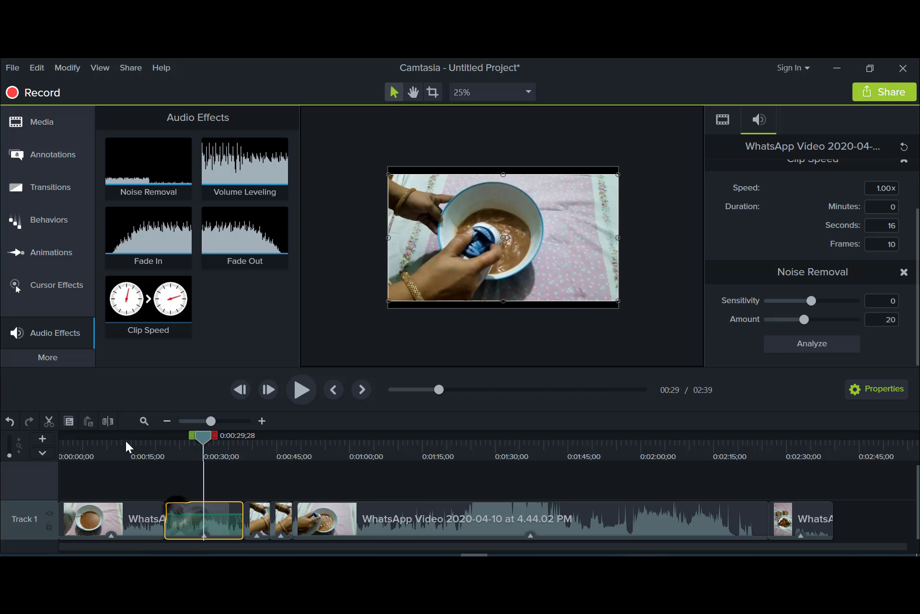
left_click(109, 421)
Step: Delete the 8-second segment between the two splits and move all following clips against the end of the first clip
left_click(180, 527)
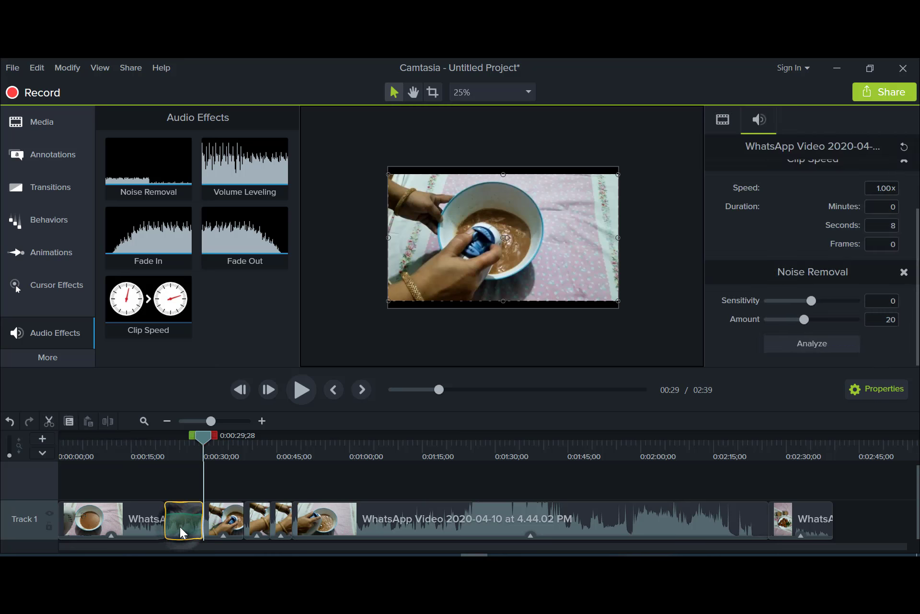
key("Delete")
left_click_drag(182, 513, 821, 525)
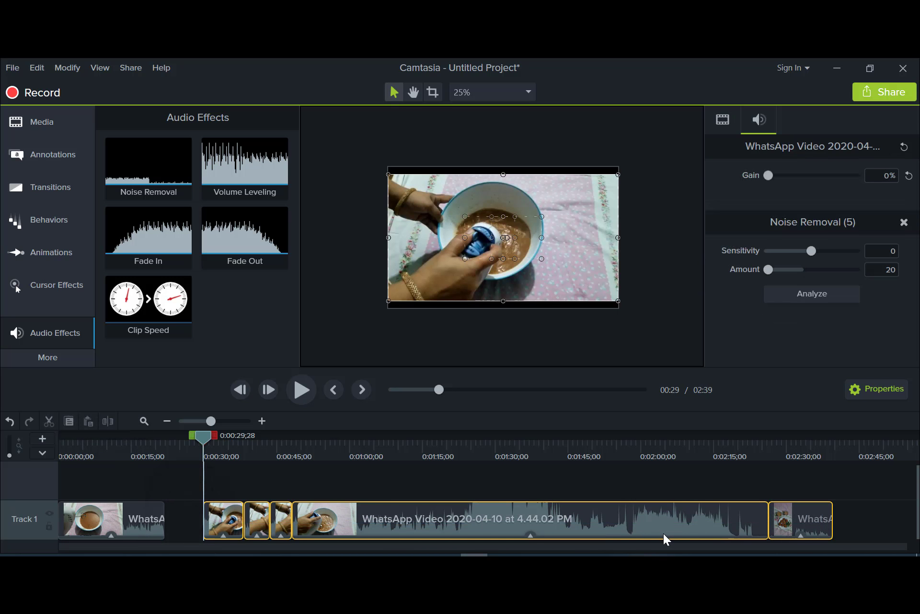
left_click_drag(522, 528, 484, 528)
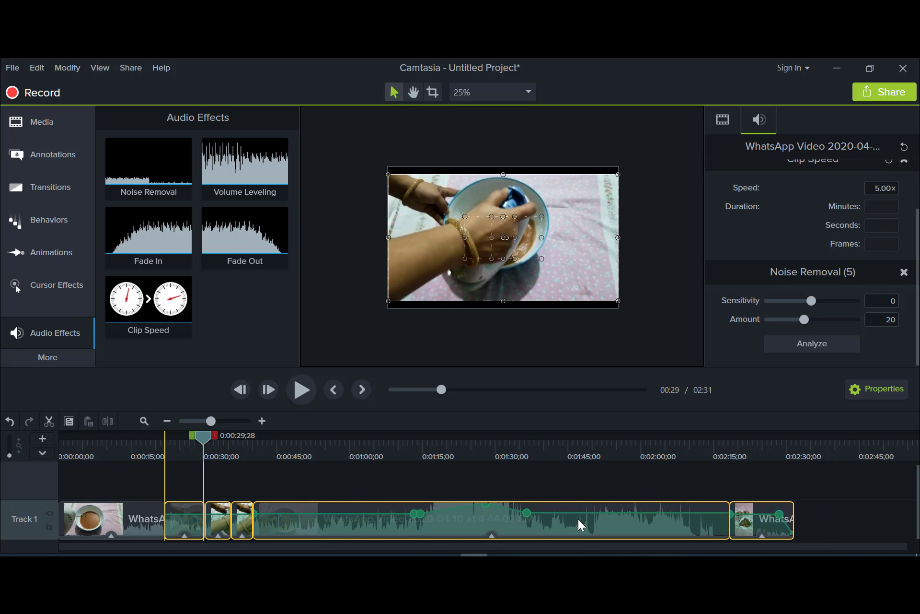
left_click(434, 482)
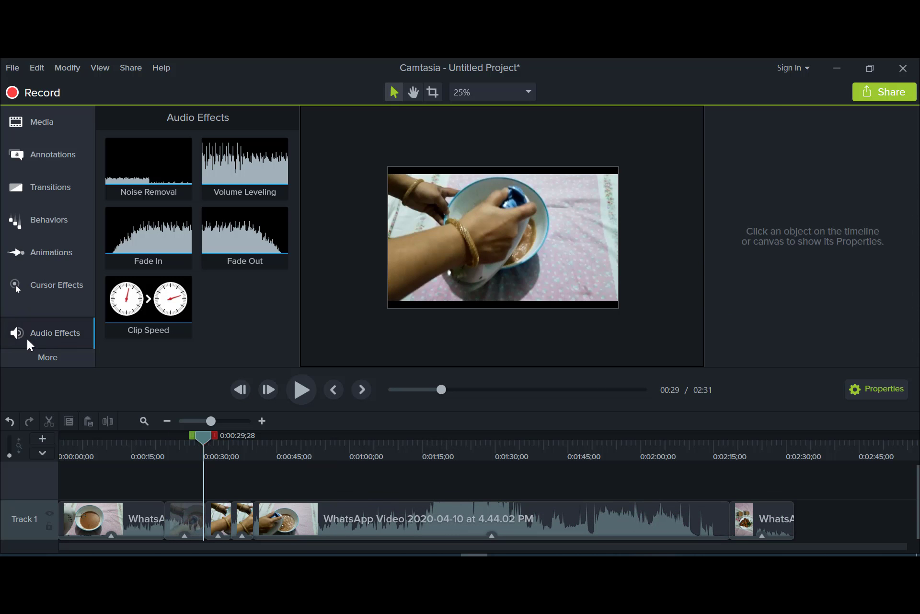
Step: Select all clips on Track 1 and apply the Drop Shadow visual effect to them
left_click(38, 359)
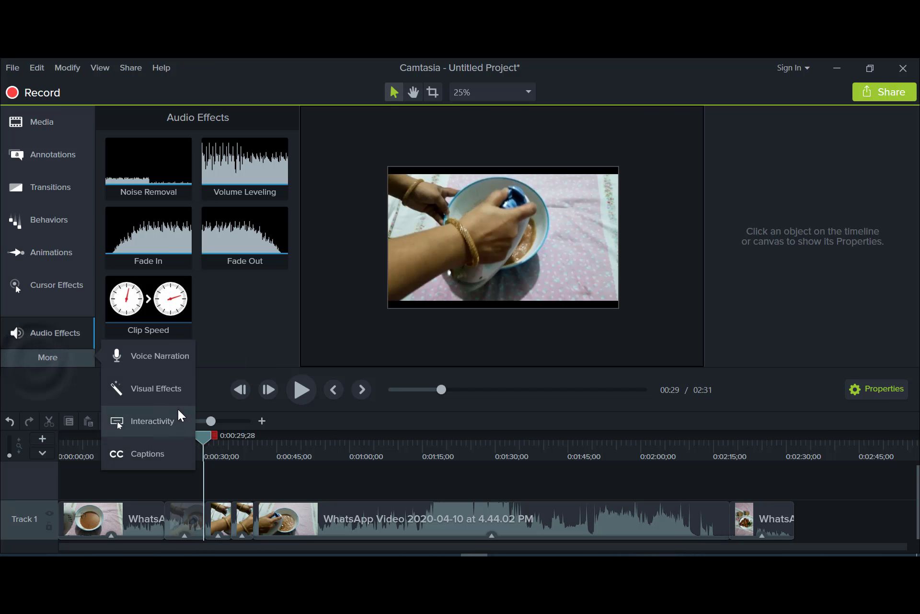
left_click(143, 397)
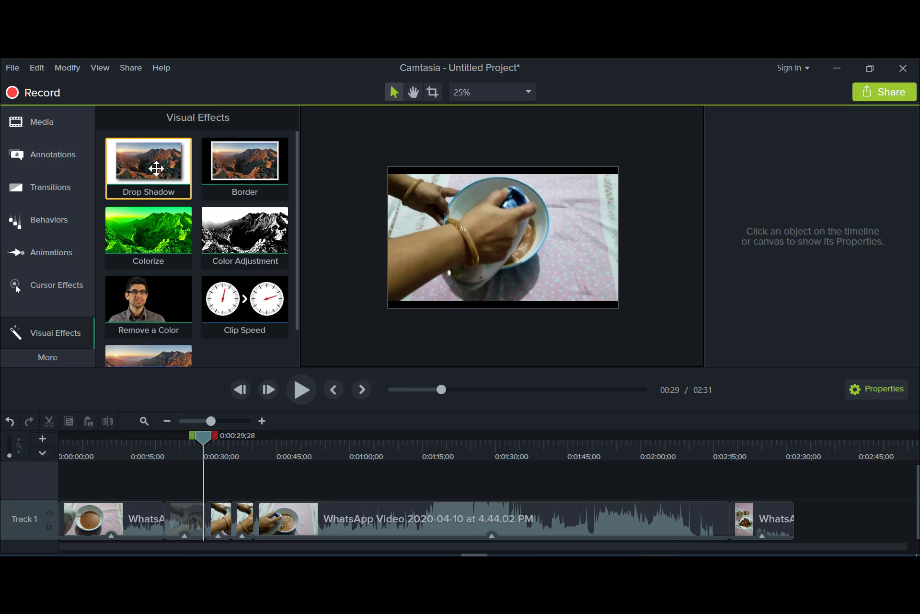
left_click_drag(154, 166, 204, 516)
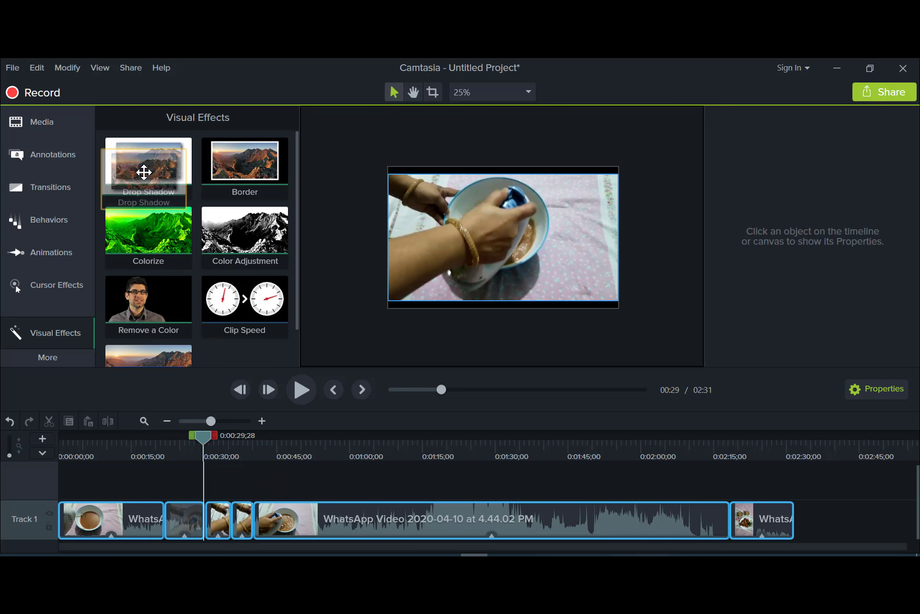
left_click_drag(876, 519, 160, 480)
left_click_drag(148, 163, 260, 520)
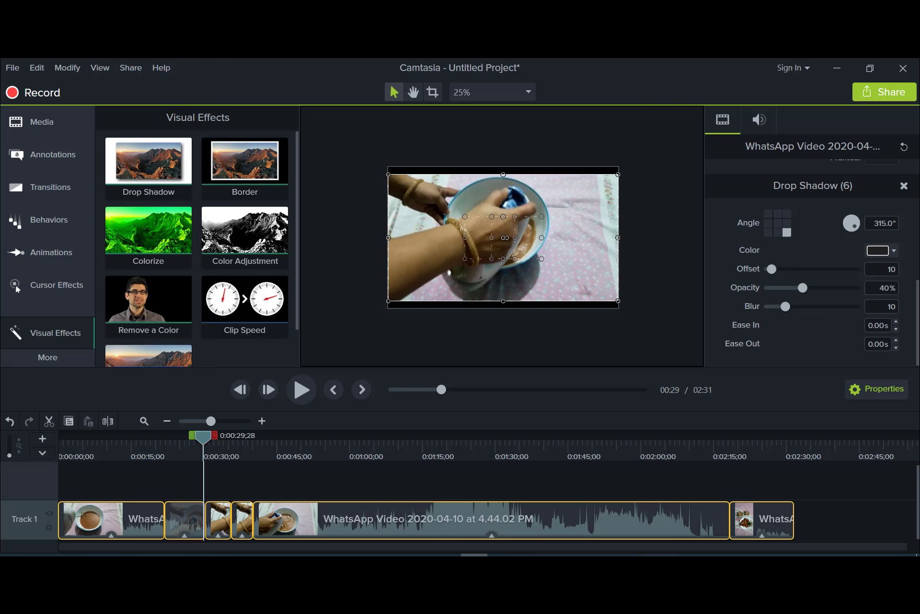
Step: Set the drop shadow colour of all selected clips to a bright red
left_click(892, 251)
left_click_drag(822, 329, 869, 319)
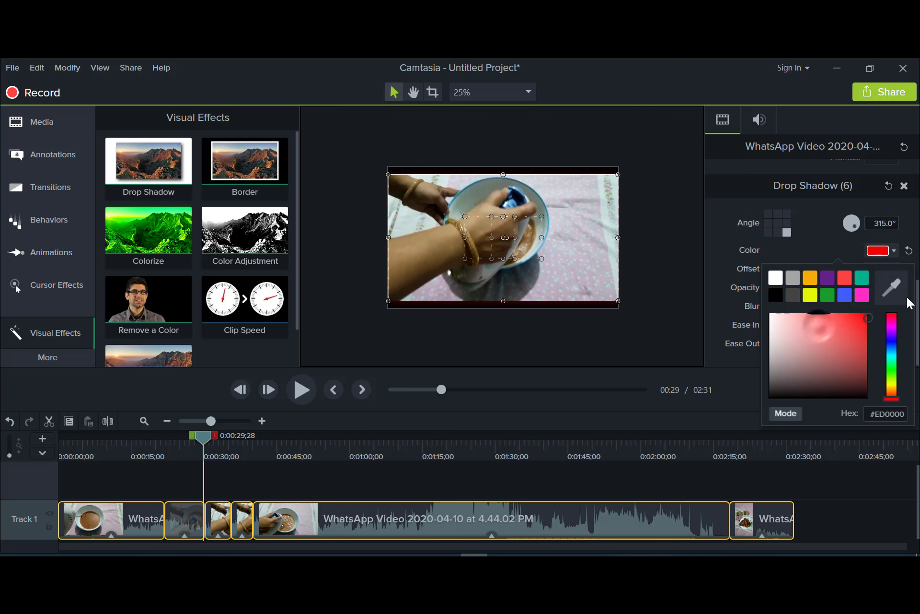
left_click(859, 318)
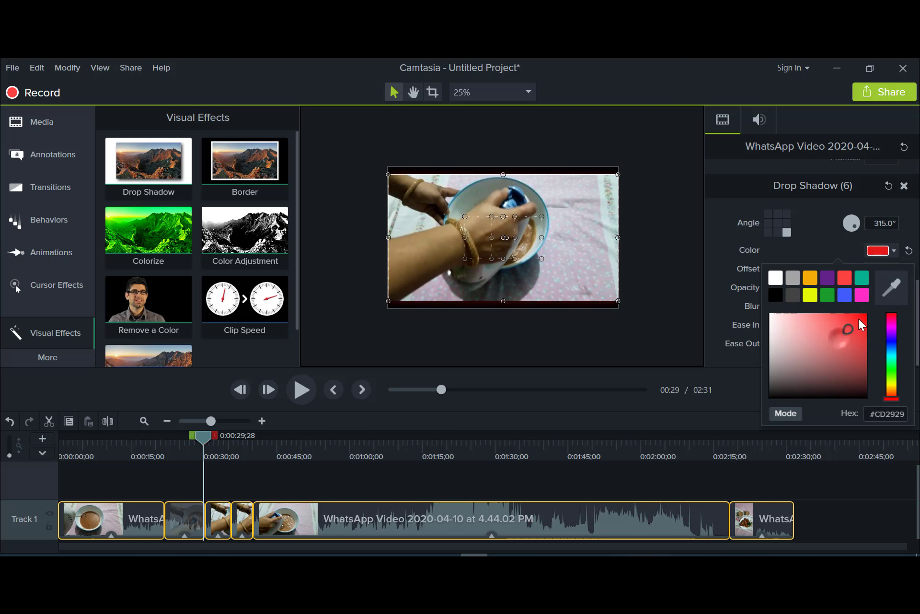
left_click(700, 274)
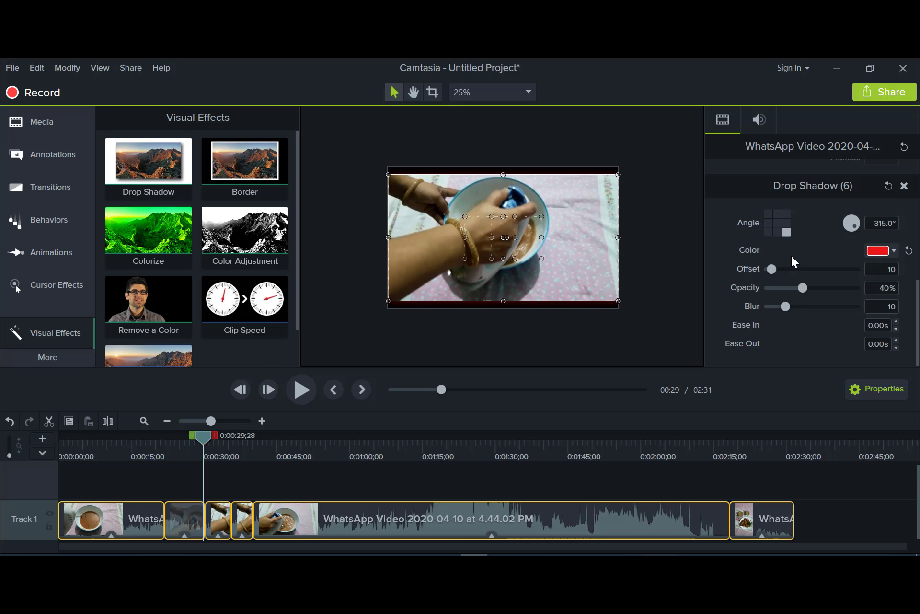
Step: Centre the drop shadow behind the clips with an angle of 180° and an offset of 0
scroll(825, 267, "up", 2)
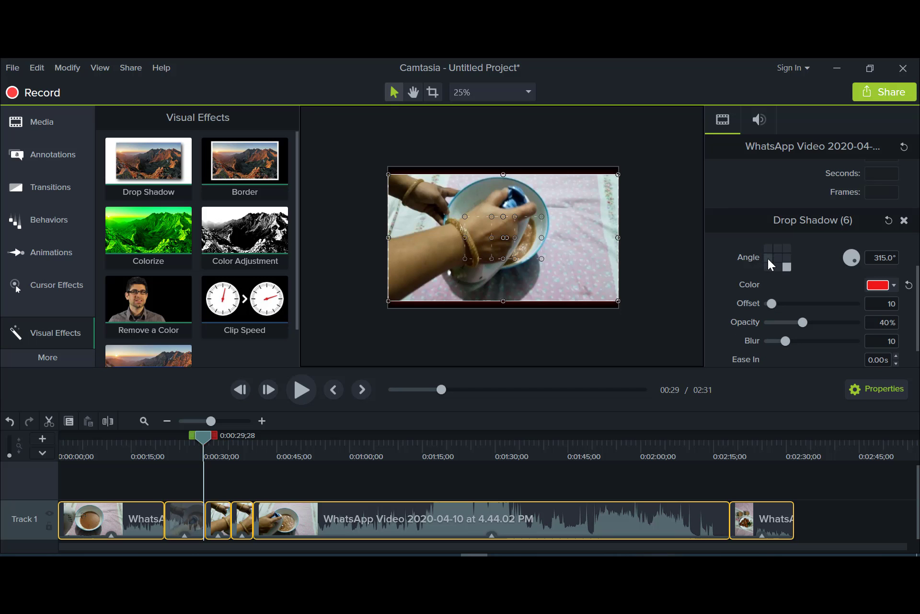
left_click(768, 258)
left_click(778, 258)
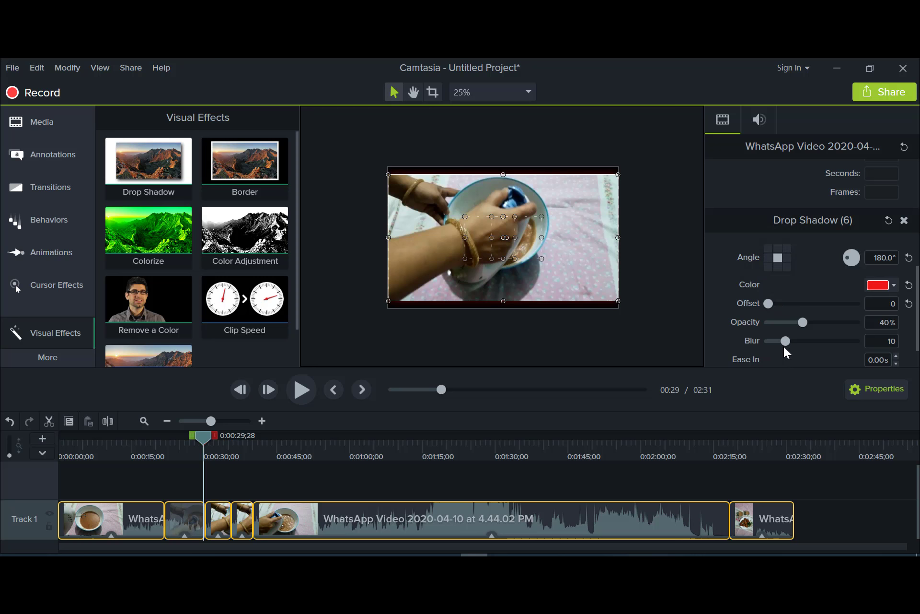
scroll(781, 355, "down", 2)
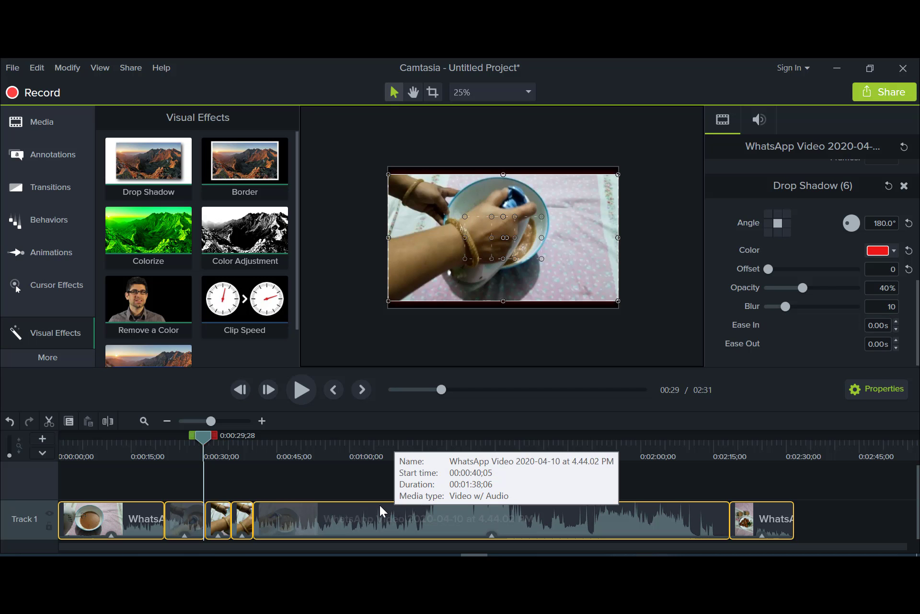
left_click(478, 348)
Step: Apply the Border visual effect to the second clip on Track 1 and move the playhead to 0:00:25;15
left_click(245, 522)
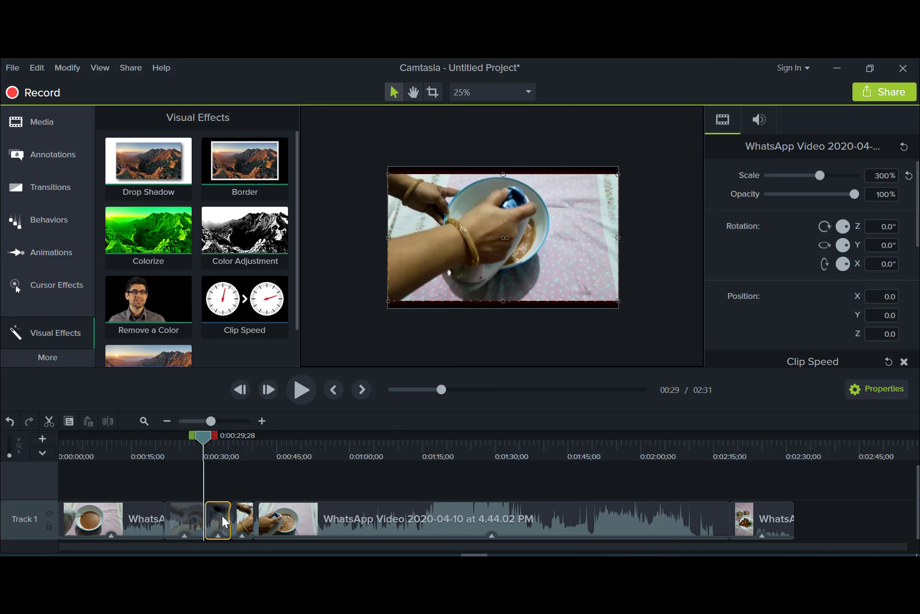
left_click(223, 516)
mouse_move(222, 246)
left_mouse_down()
mouse_move(226, 307)
mouse_move(240, 240)
left_mouse_up()
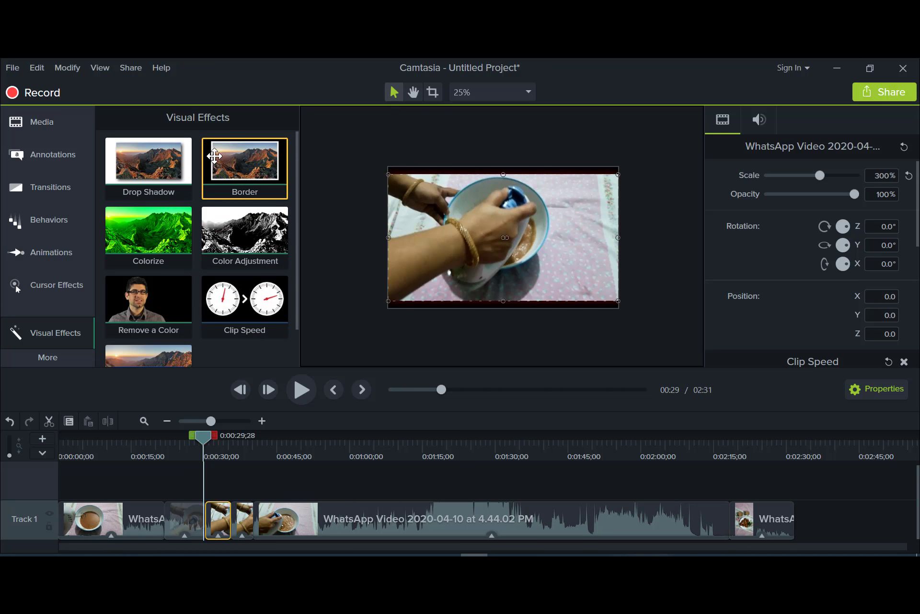
left_click_drag(215, 155, 182, 516)
left_click(181, 438)
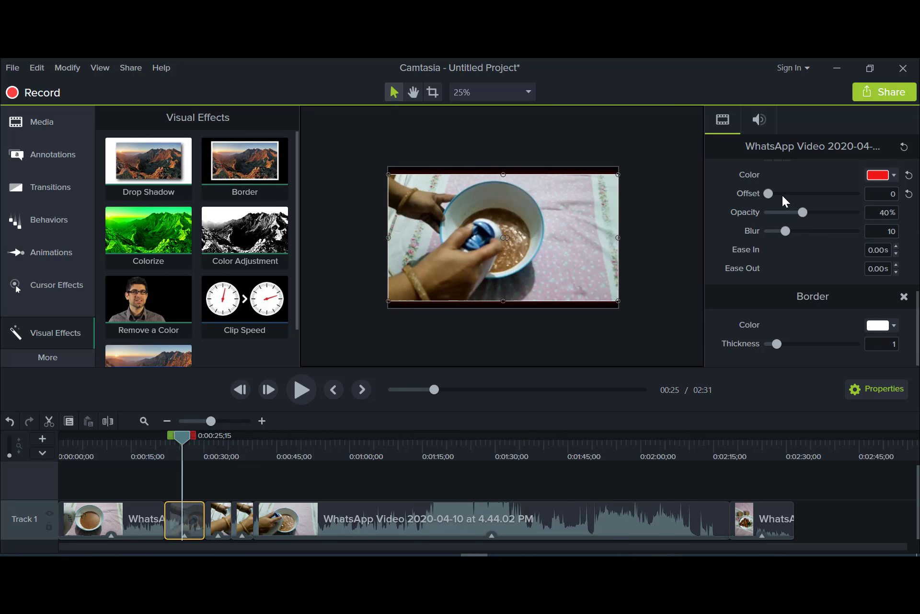
Step: Set the second clip's border thickness to 10 and its colour to red #FF0000
left_click_drag(775, 344, 870, 344)
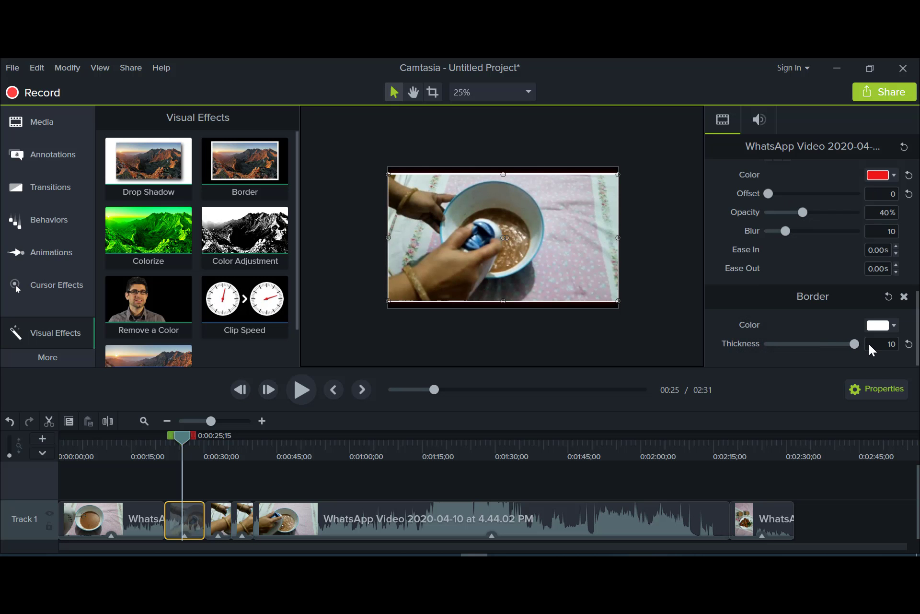
left_click(893, 326)
left_click(867, 388)
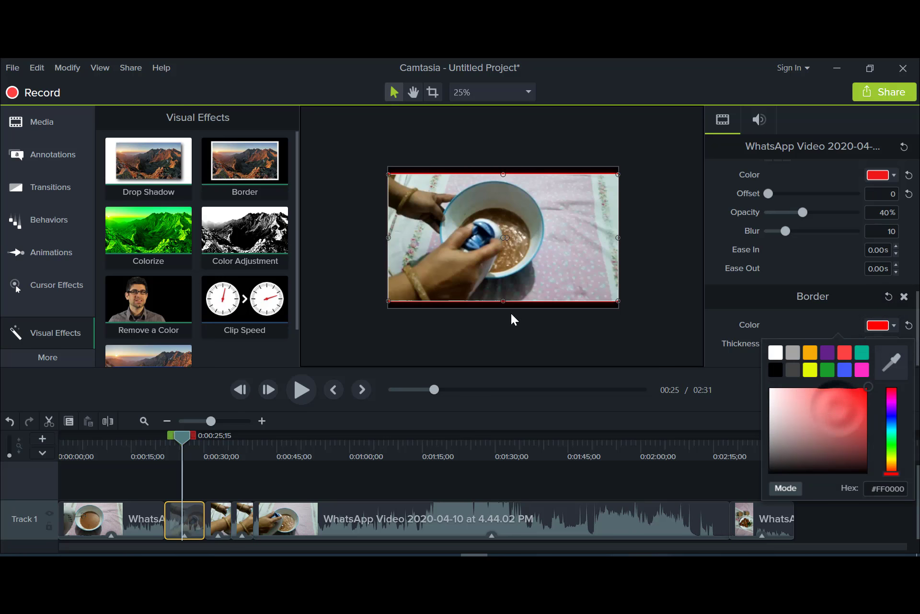
left_click(462, 341)
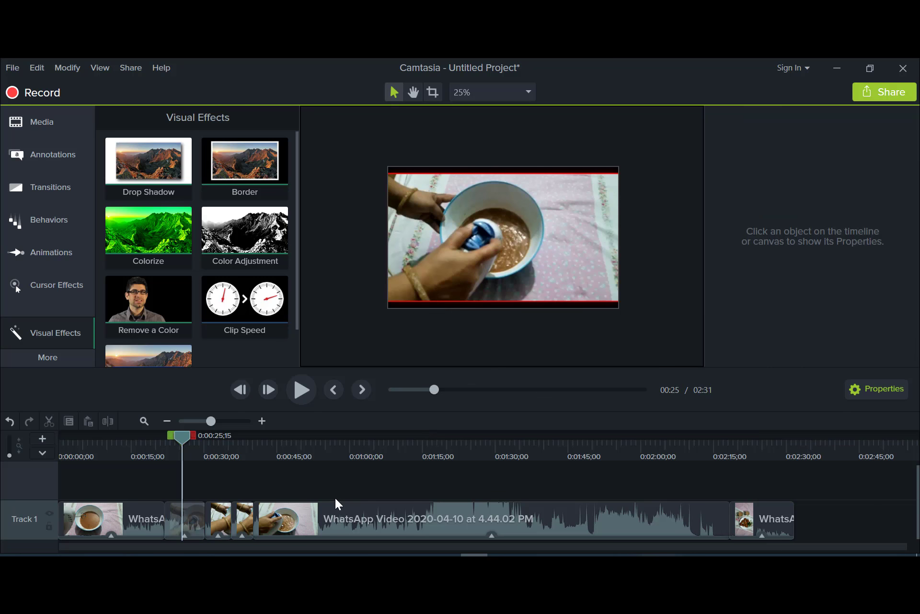
Step: Apply the Color Adjustment visual effect to all six clips on Track 1
left_click(230, 237)
key("ctrl+a")
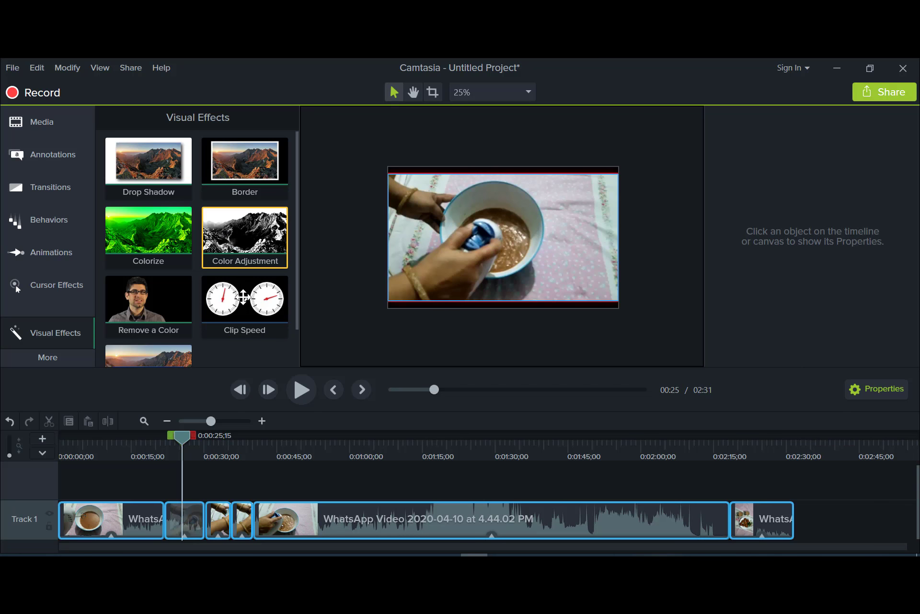
left_click(858, 547)
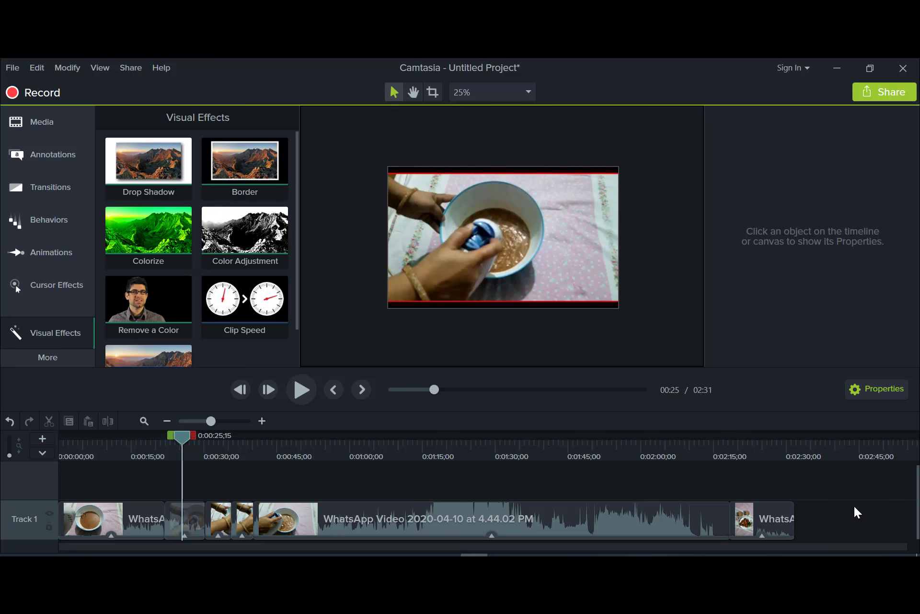
left_click_drag(858, 512, 87, 505)
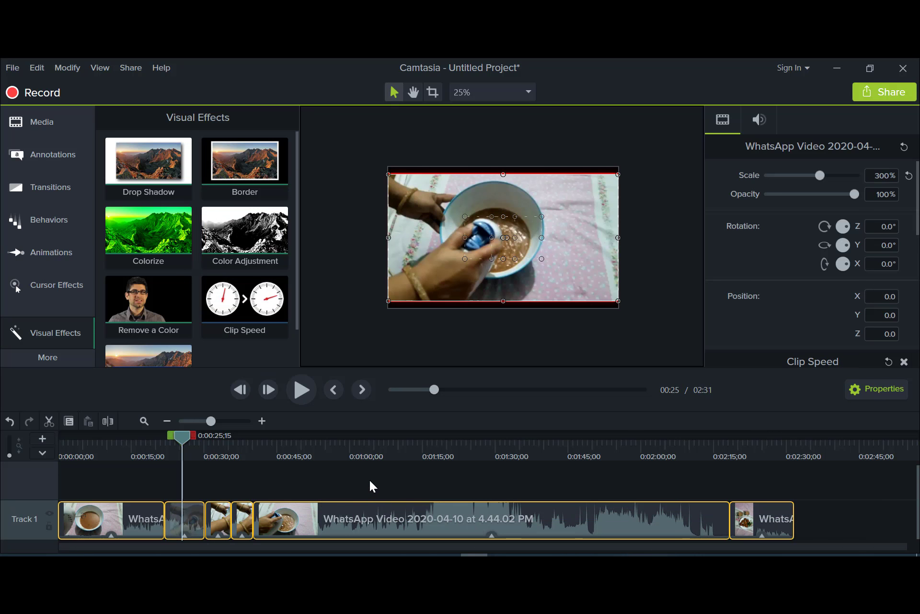
left_click(252, 237)
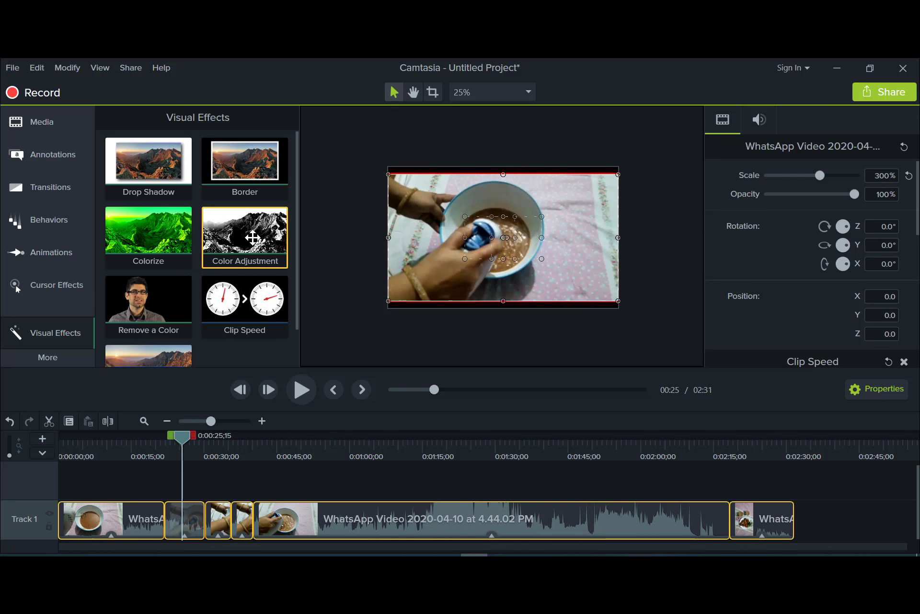
left_click_drag(242, 240, 222, 526)
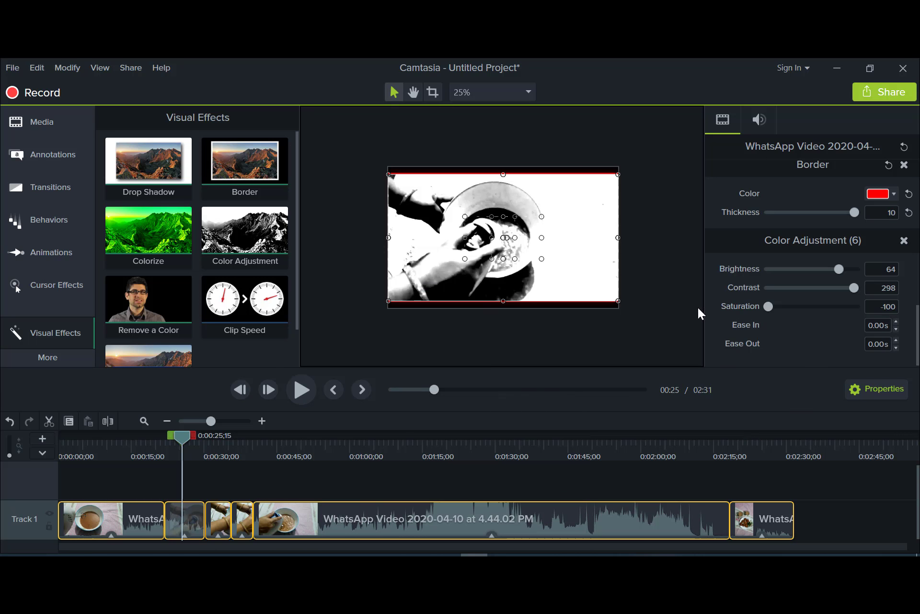
Step: Set the selected clips' color adjustment to brightness 2, contrast 65 and saturation 7
left_click_drag(769, 307, 817, 307)
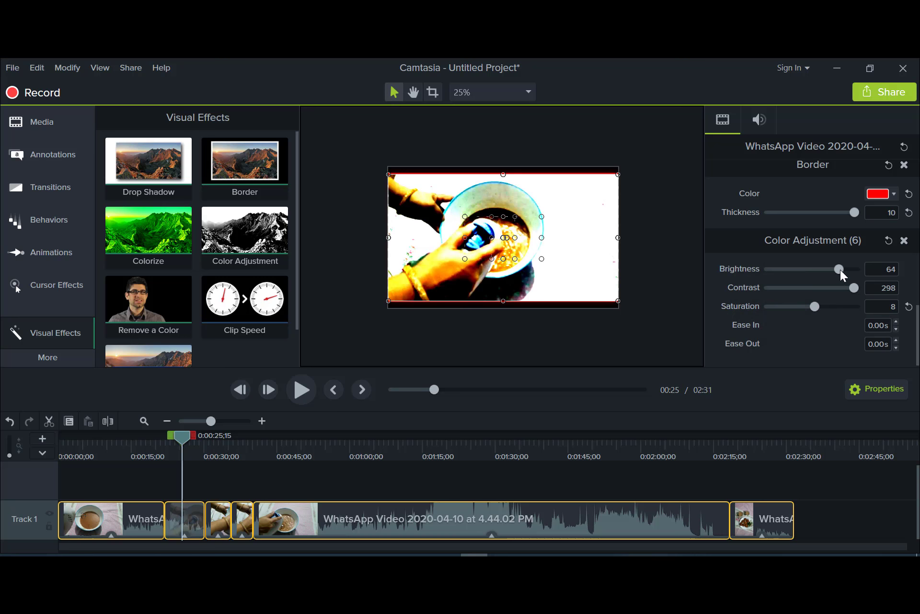
left_click_drag(835, 266, 795, 273)
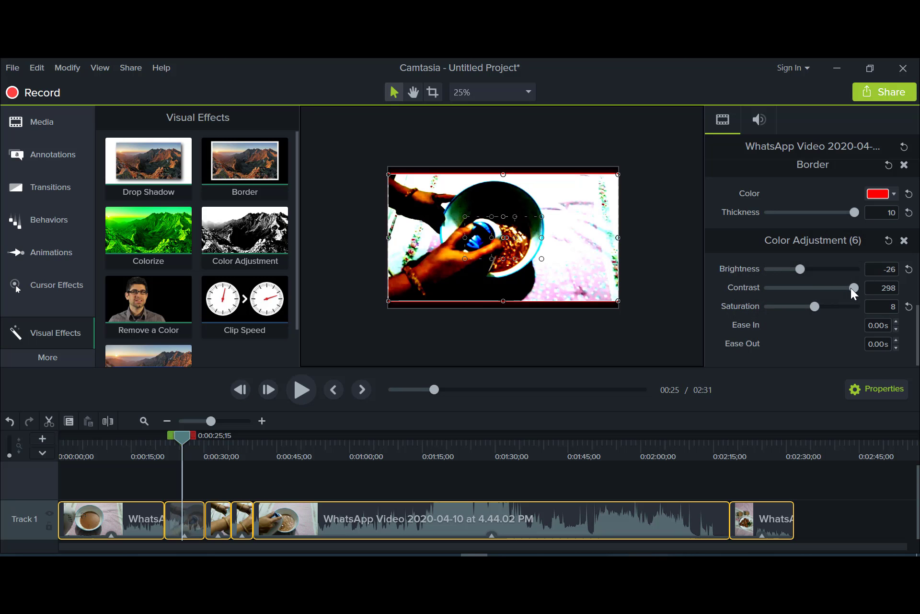
left_click_drag(853, 288, 813, 268)
left_click(798, 289)
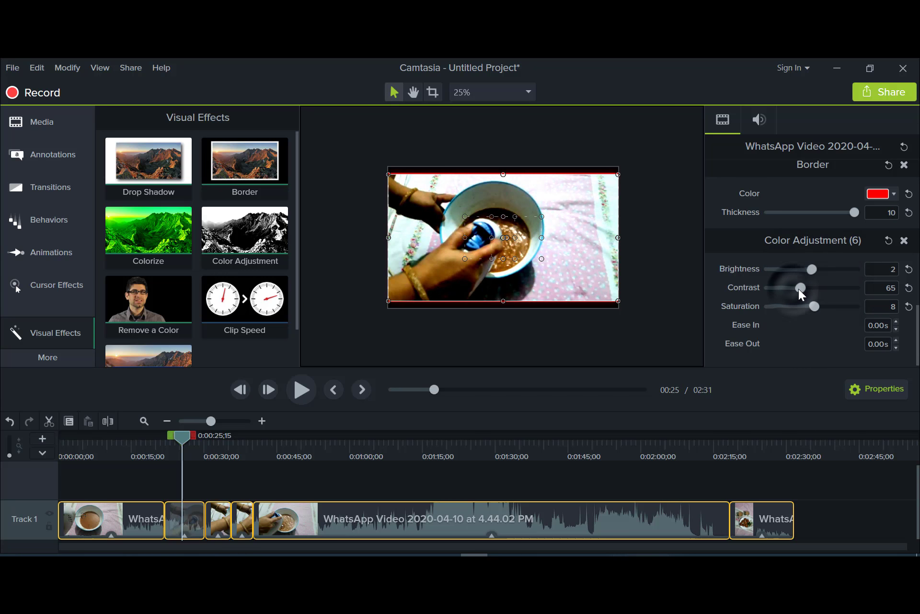
mouse_move(811, 307)
left_mouse_down()
mouse_move(797, 305)
mouse_move(832, 308)
mouse_move(810, 311)
left_mouse_up()
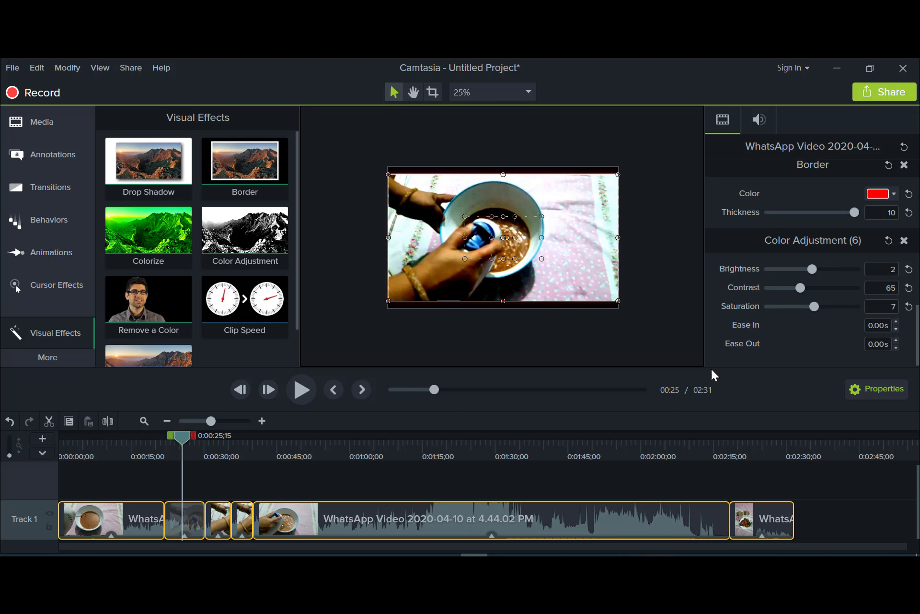
Step: Set the color adjustment's ease-in to 0.70 s and play back a couple of seconds of the edit
left_click(896, 322)
left_click(896, 322)
left_click(896, 322)
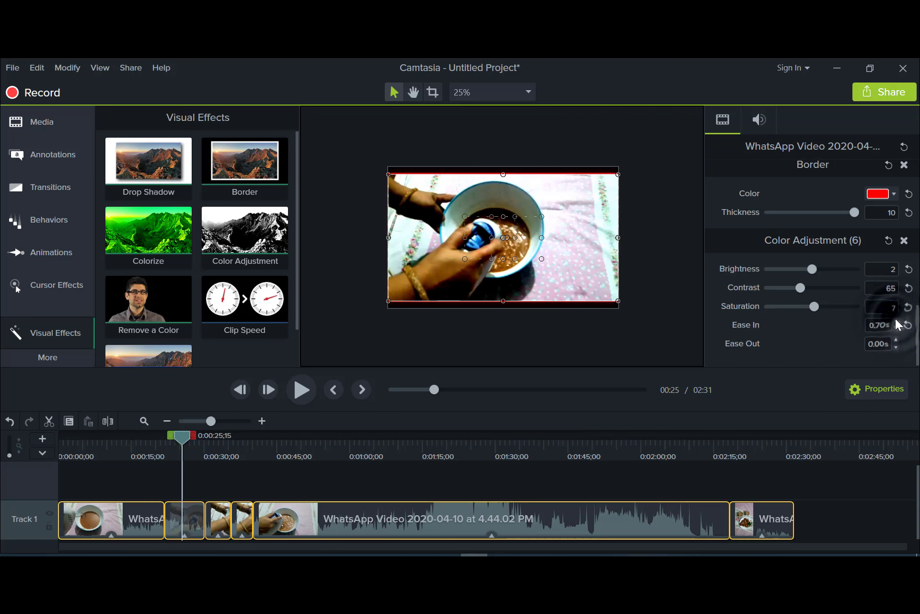
left_click(896, 322)
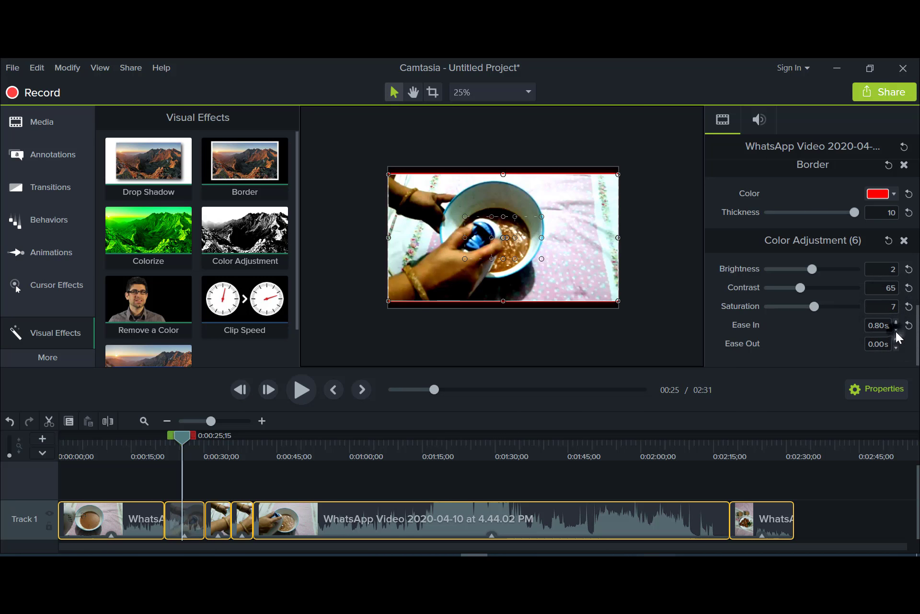
left_click(896, 330)
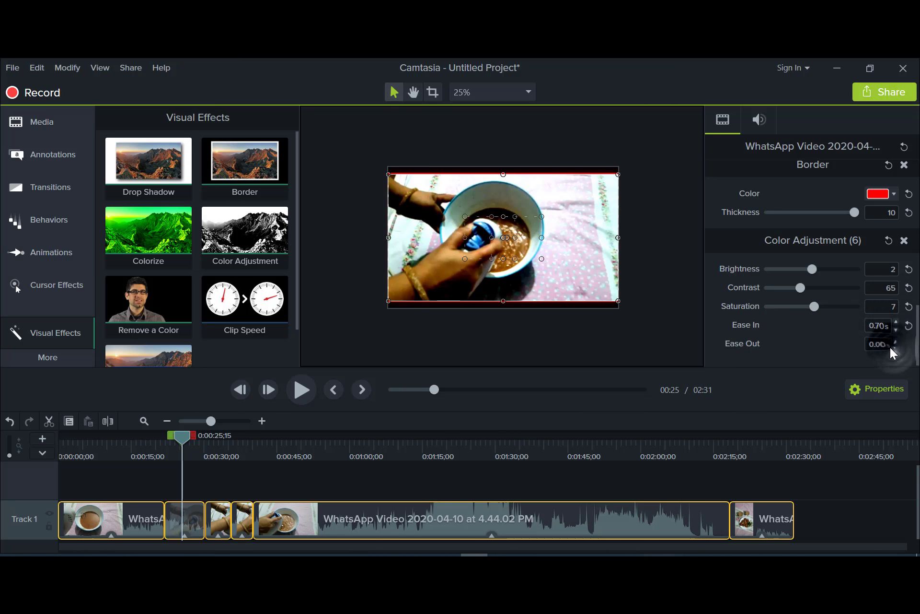
left_click(301, 392)
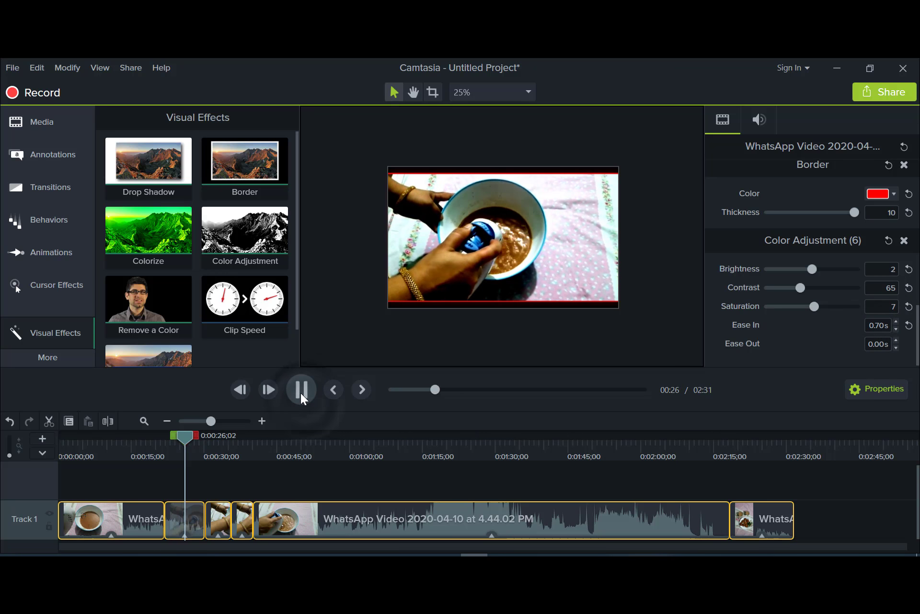
left_click(298, 392)
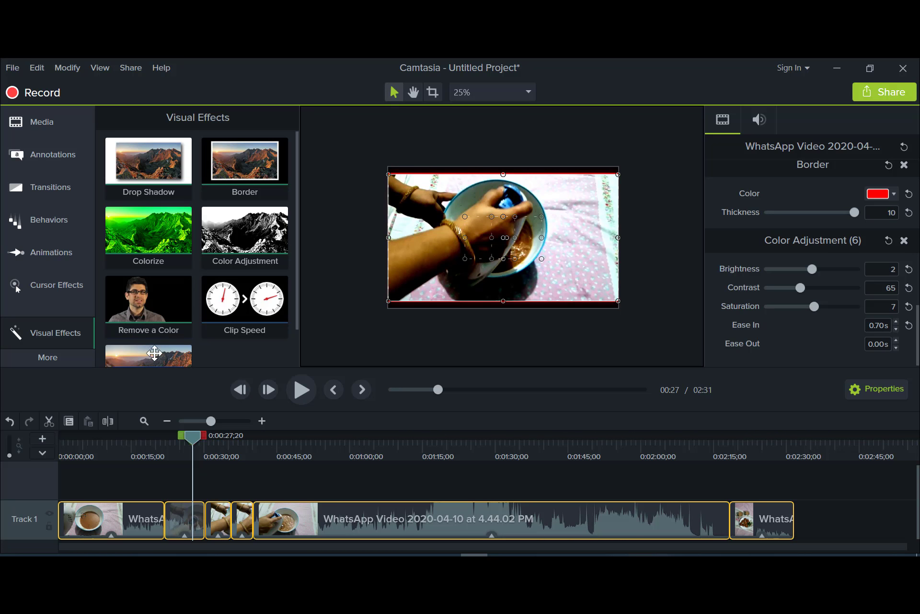
Step: Place the VID_20200414_112809 phone video on Track 2, starting a little before the second clip on Track 1
left_click(26, 122)
left_click(129, 124)
left_click_drag(157, 221, 162, 482)
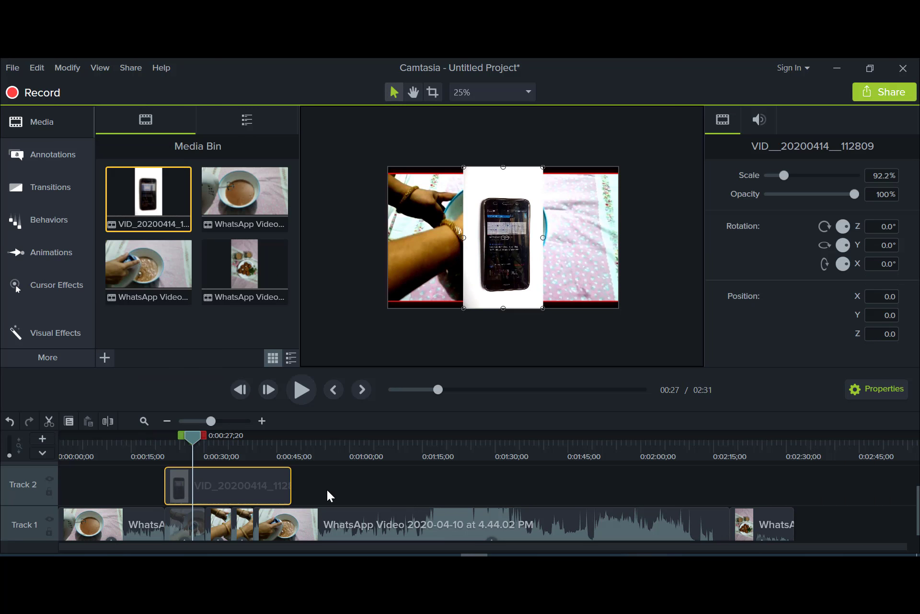
scroll(327, 490, "up", 2)
scroll(320, 494, "down", 2)
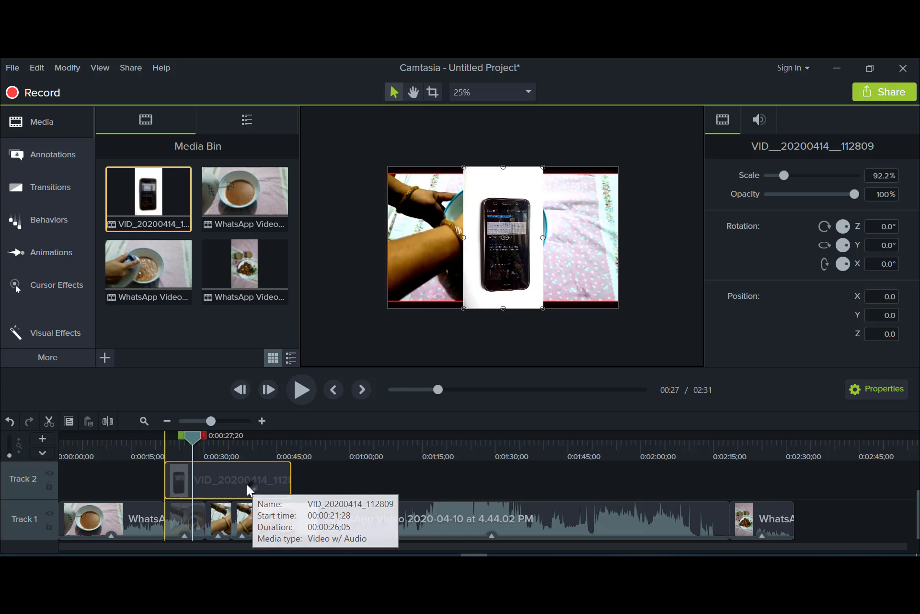
left_click_drag(246, 485, 227, 487)
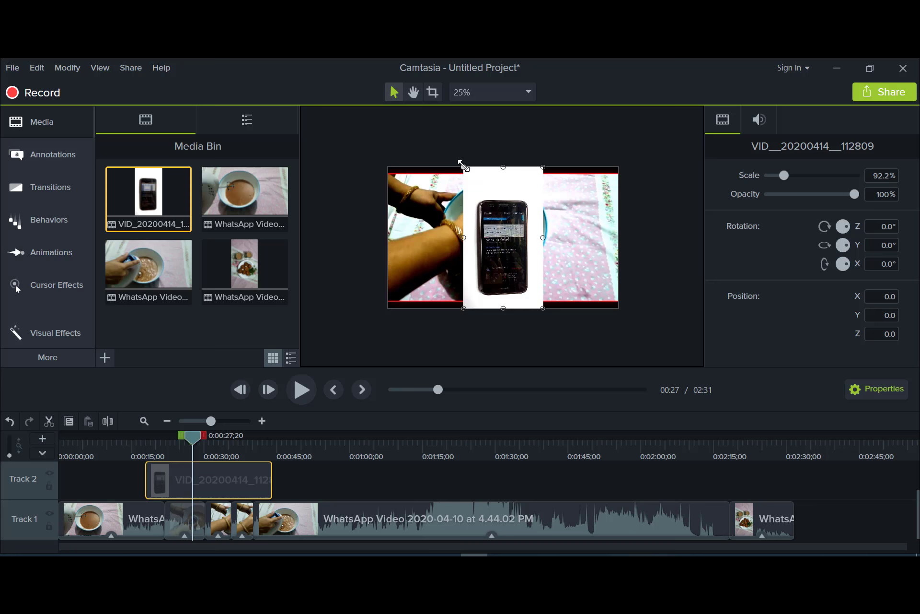
Step: Scale the phone clip to 80% with a Y position of 16, and move the playhead to 0:00:30;25
left_click_drag(464, 166, 469, 174)
left_click_drag(517, 234, 519, 232)
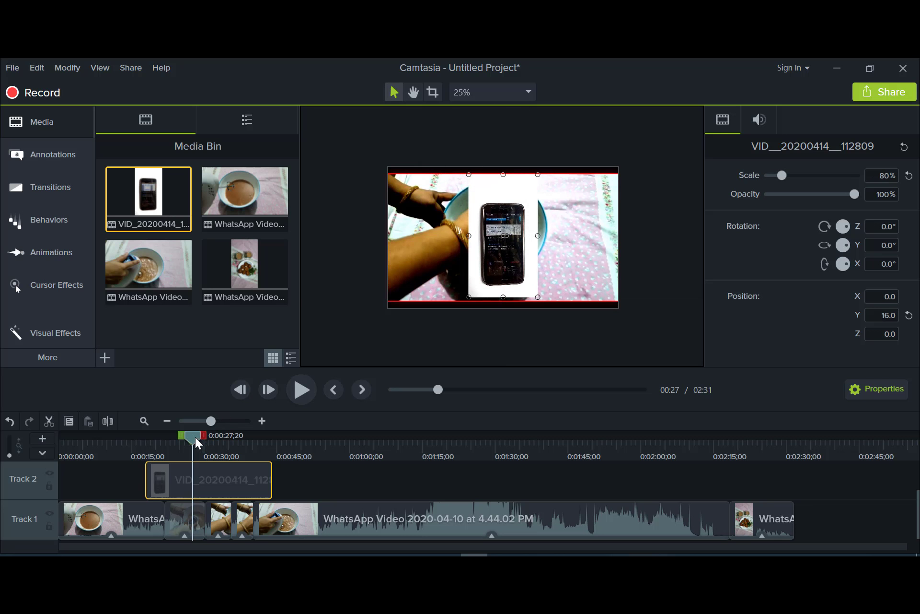
left_click_drag(194, 436, 309, 453)
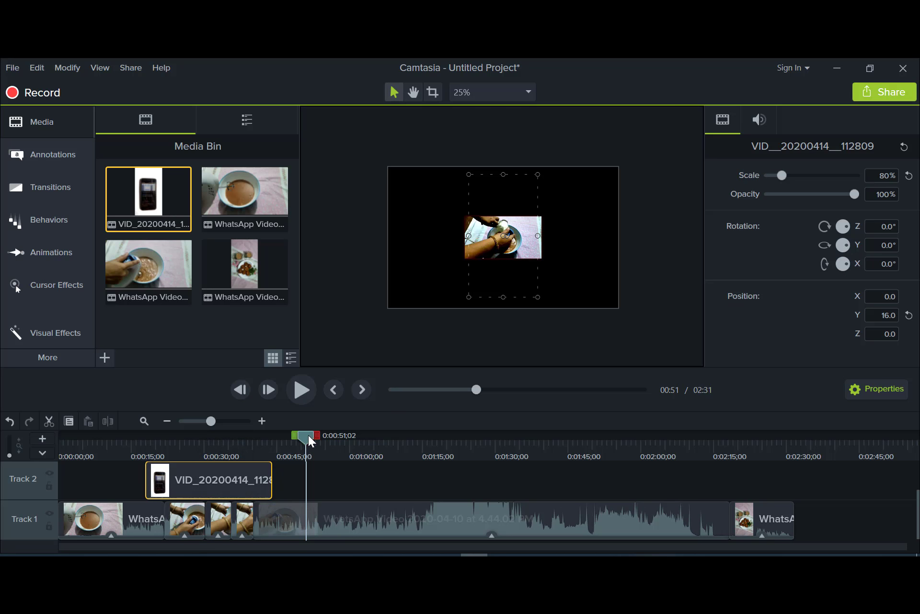
left_click_drag(310, 440, 223, 442)
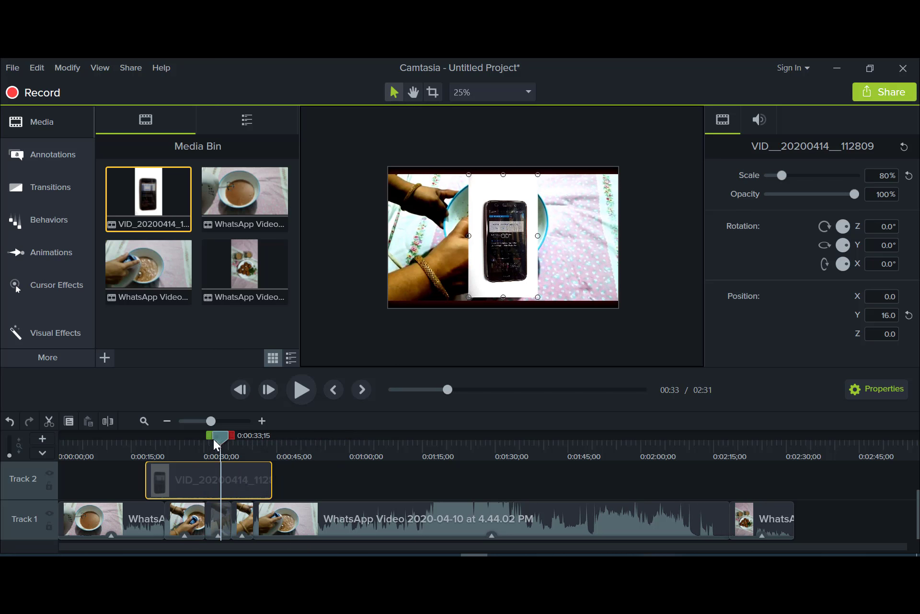
left_click_drag(214, 439, 203, 446)
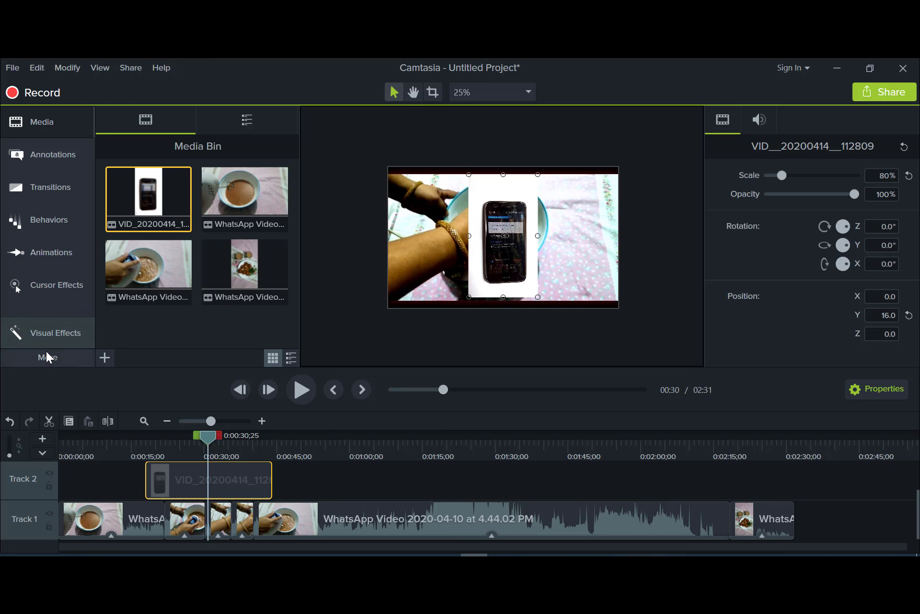
Step: Apply Remove a Color to the phone clip, sampling its white background, with tolerance 30% and softness 17%
left_click(48, 336)
left_click_drag(144, 309, 206, 463)
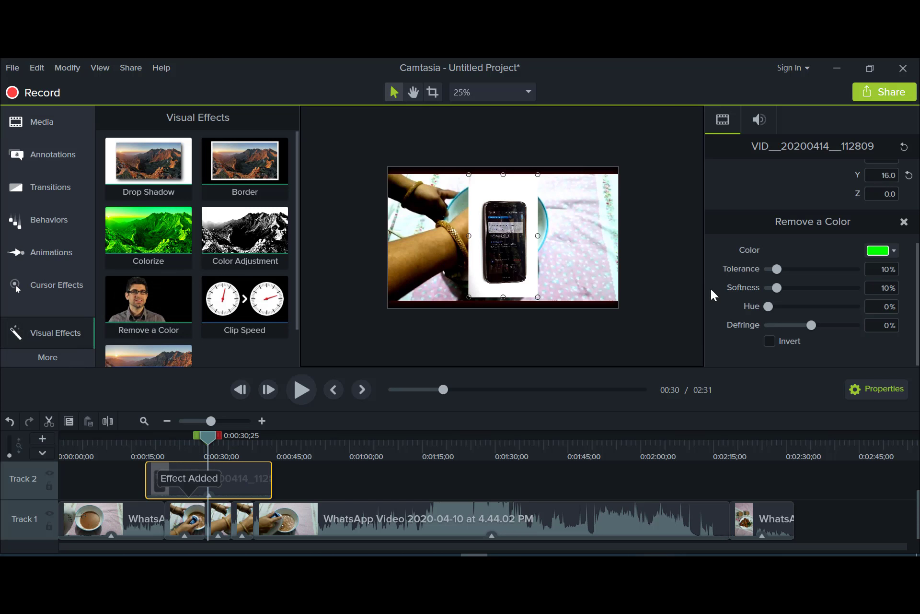
left_click(894, 250)
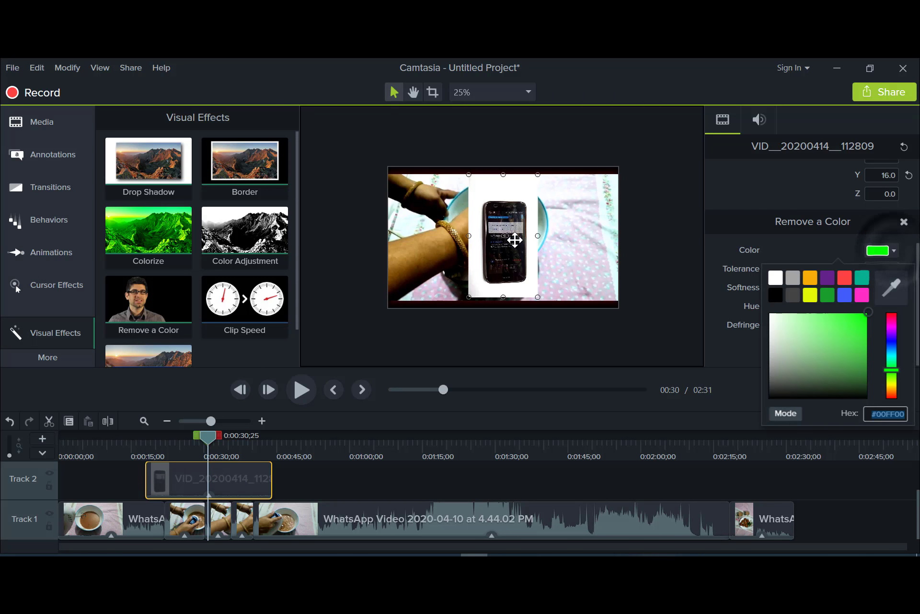
left_click(892, 288)
left_click(523, 190)
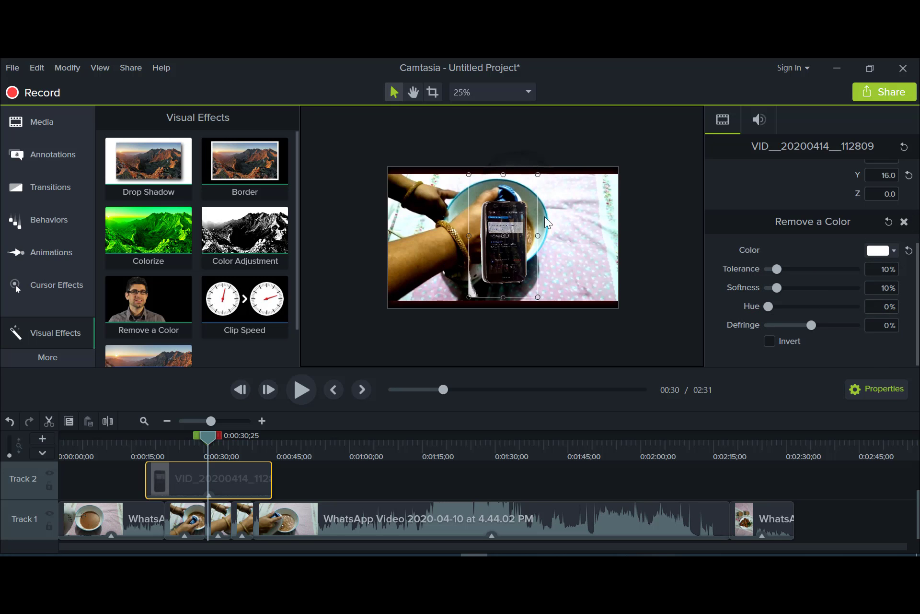
mouse_move(777, 269)
left_mouse_down()
mouse_move(797, 270)
mouse_move(781, 288)
left_mouse_up()
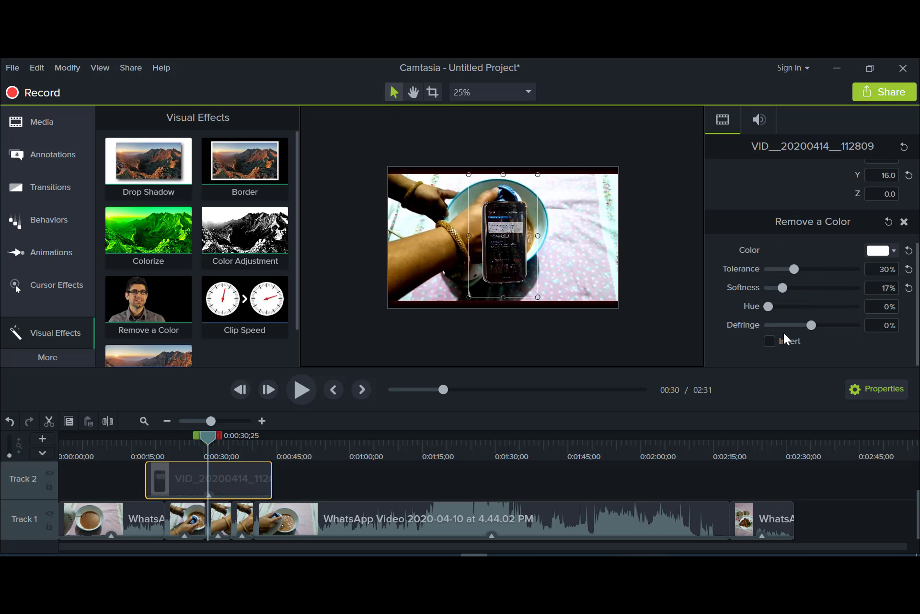
Step: Try inverting the color removal on the phone clip
left_click(770, 343)
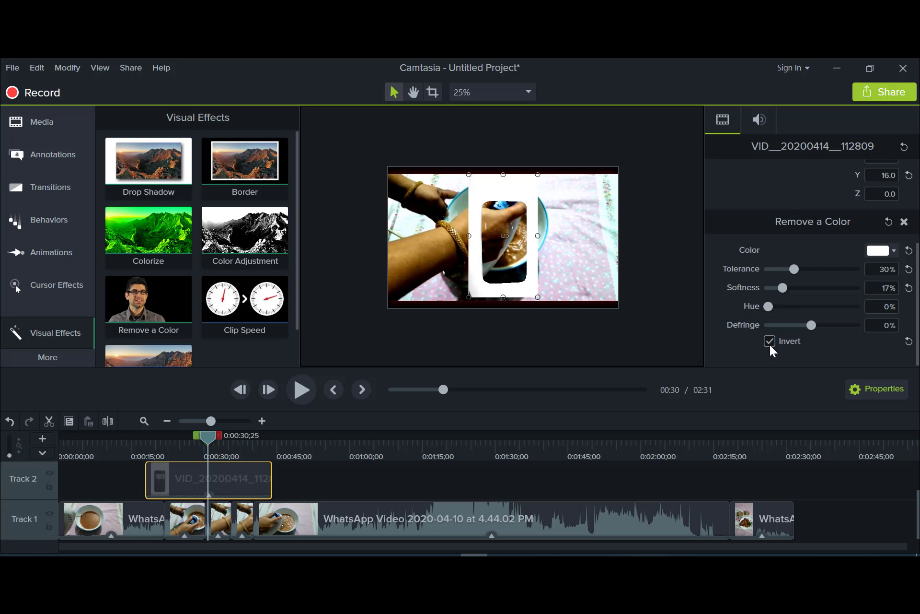
left_click(770, 343)
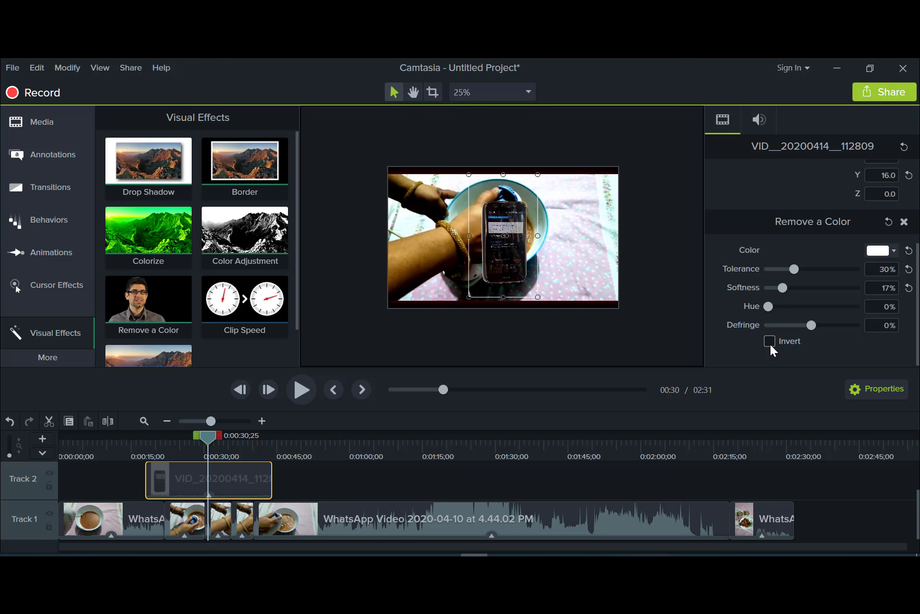
left_click(770, 342)
left_click(770, 343)
Step: Crop the phone clip on all four sides to a tighter frame around the phone
left_click(446, 272)
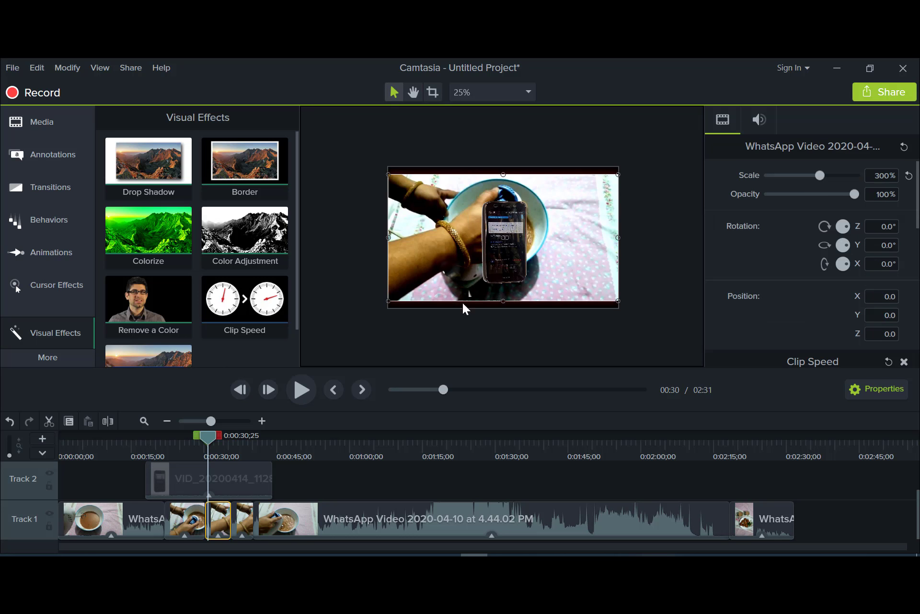
left_click(487, 265)
left_click(432, 93)
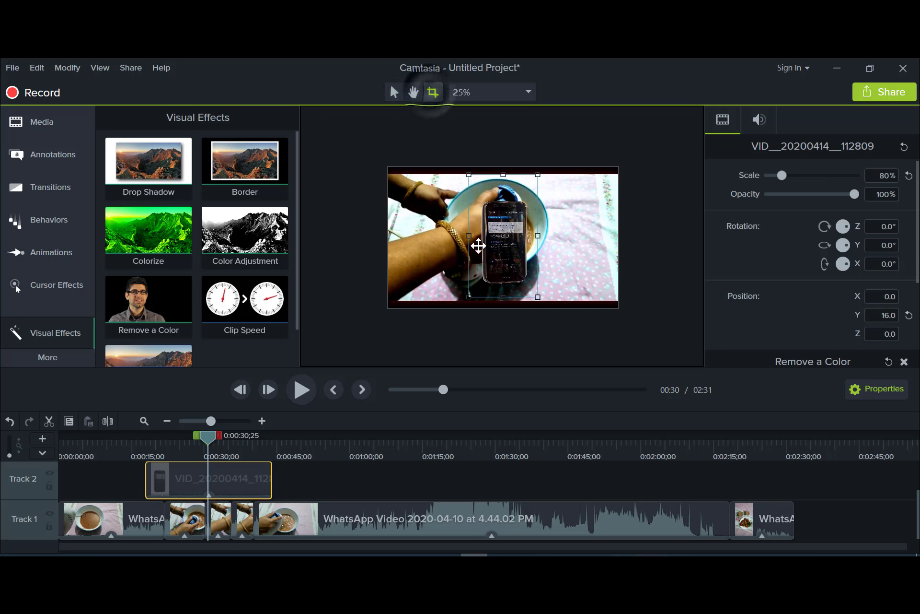
left_click_drag(468, 234, 478, 234)
left_click_drag(540, 236, 531, 236)
left_click(547, 236)
left_click(534, 236)
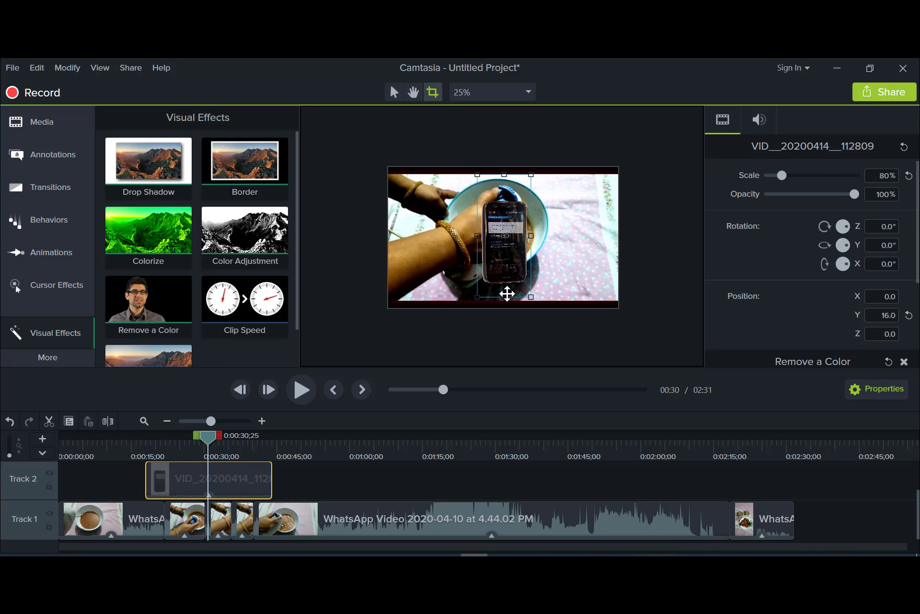
left_click_drag(507, 300, 505, 288)
left_click_drag(504, 172, 504, 191)
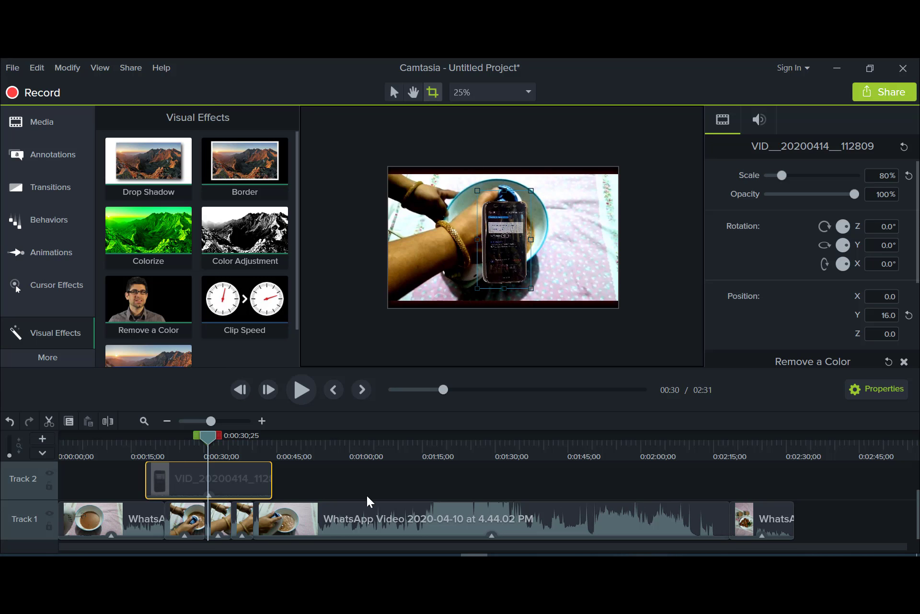
Step: Move the playhead to 0:01:01;16 and enlarge the long Track 1 clip to about 341.5% so it fills the canvas
left_click(369, 509)
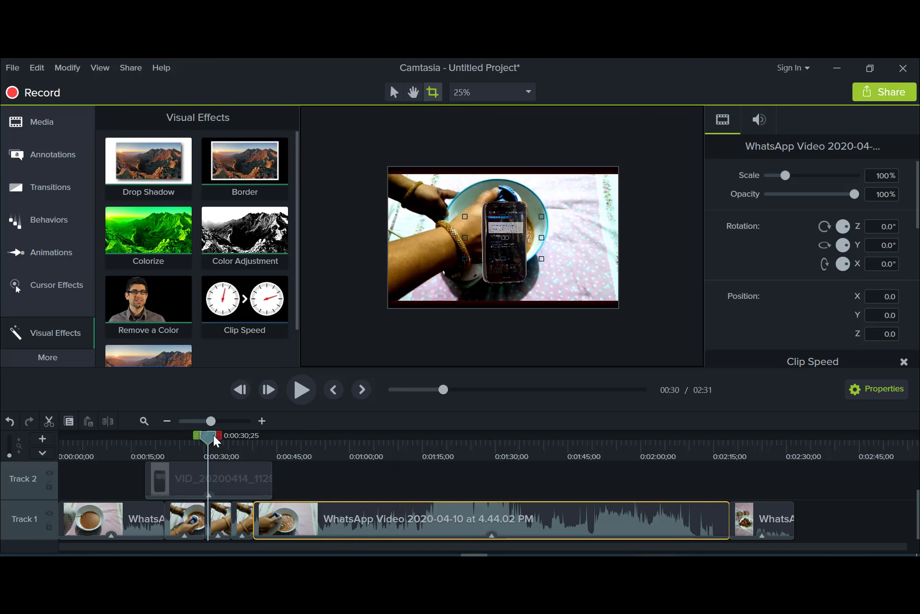
left_click_drag(214, 435, 356, 456)
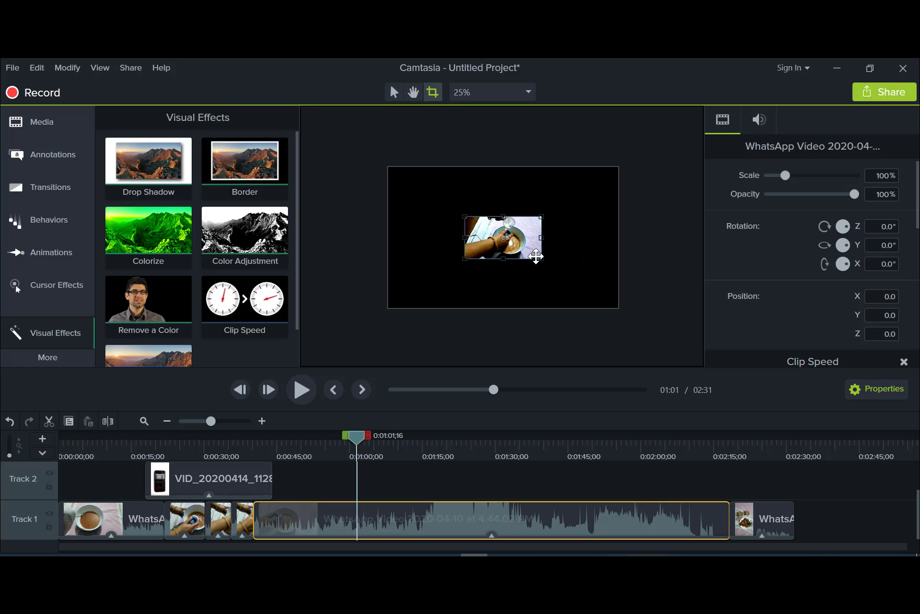
left_click(395, 92)
left_click_drag(541, 258, 566, 284)
left_click_drag(464, 216, 371, 165)
Step: Try cropping the long Track 1 clip from its lower-left corner, and undo the crop while keeping the enlarged scale
left_click(433, 92)
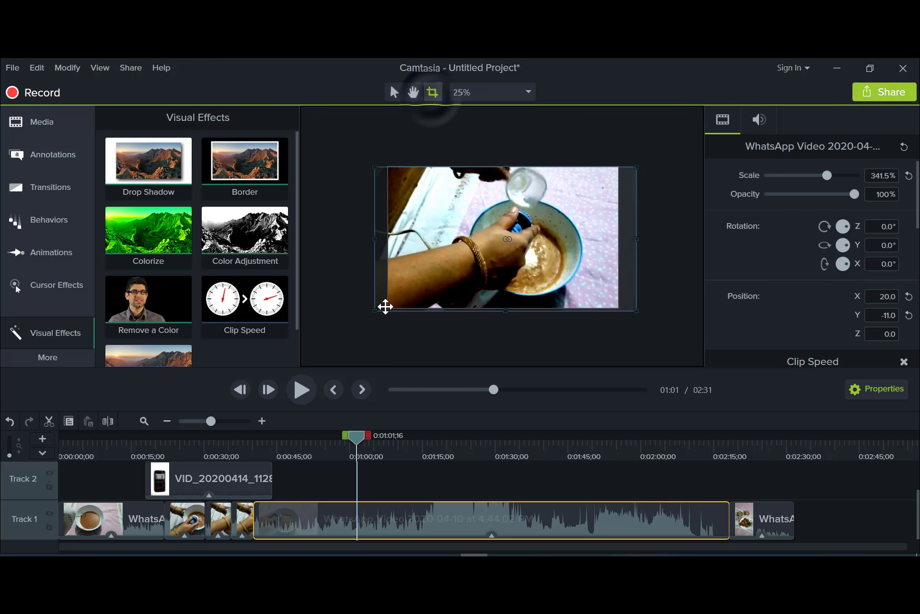
left_click_drag(374, 310, 455, 276)
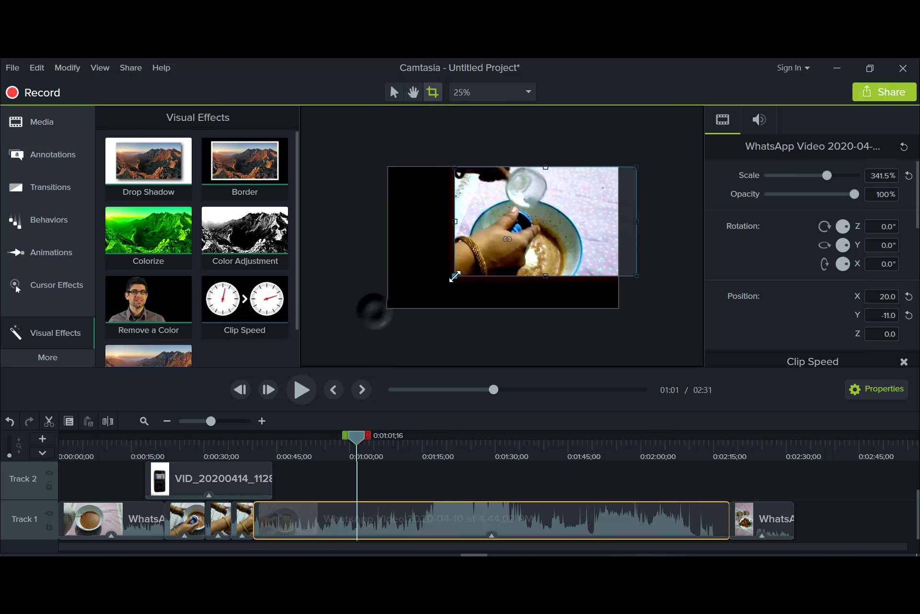
left_click(416, 284)
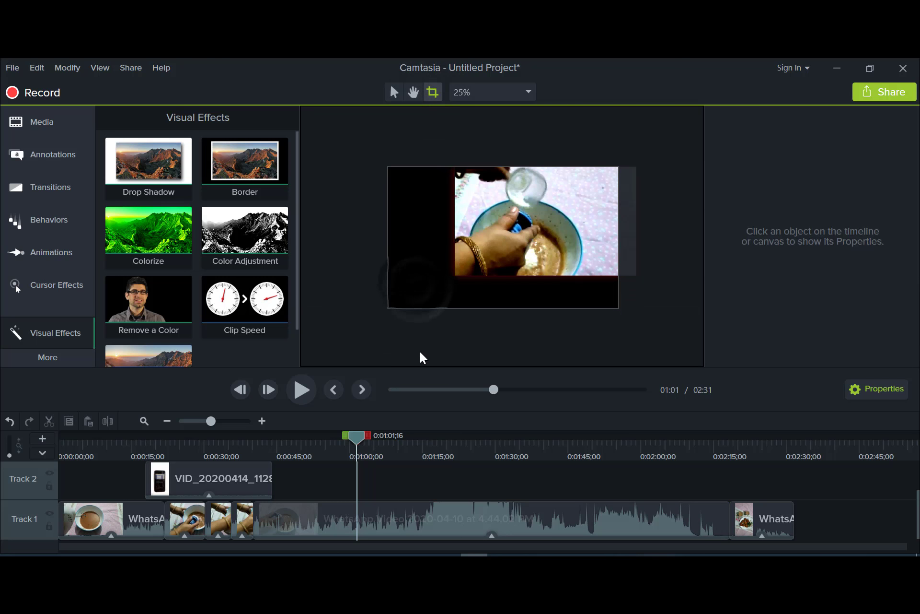
key("ctrl+z")
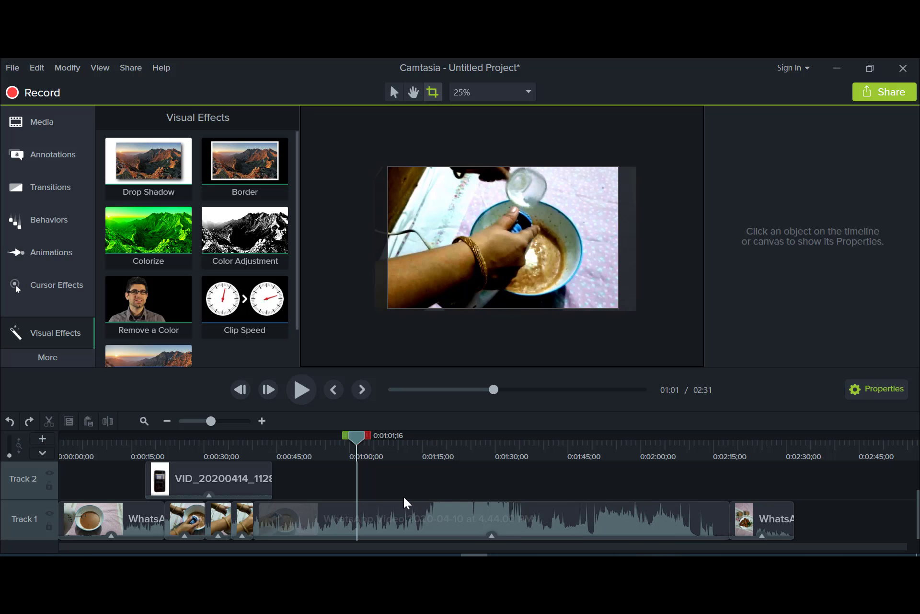
left_click(9, 421)
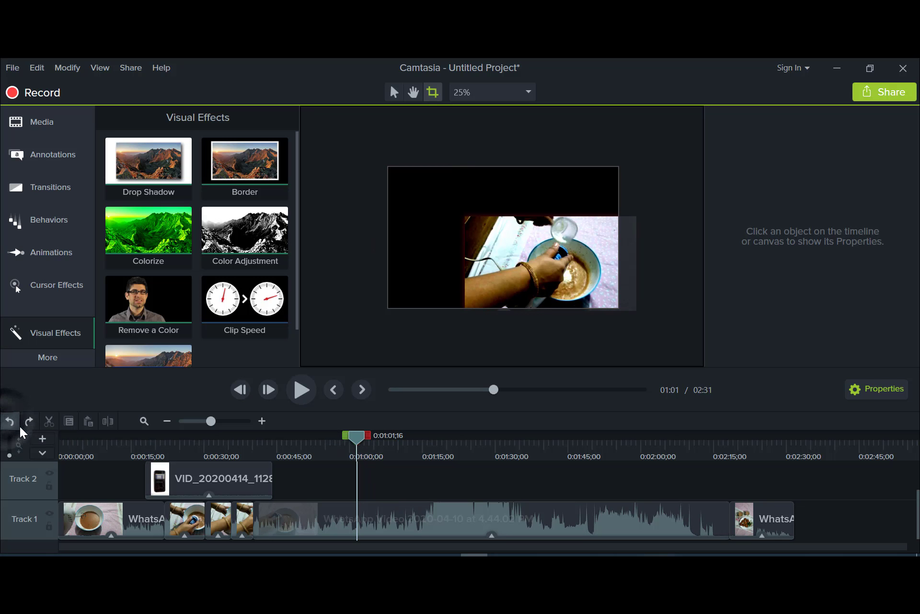
left_click(27, 422)
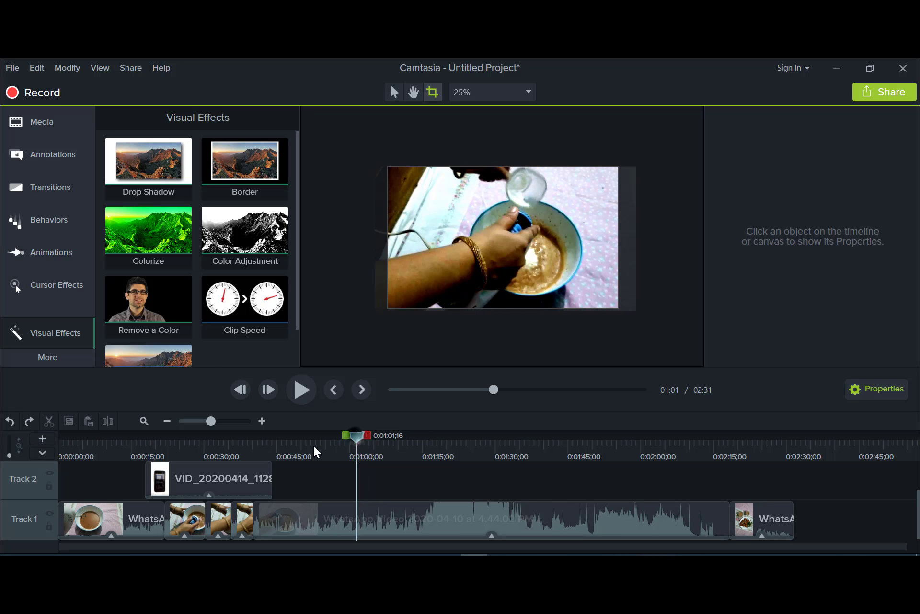
Step: Return the playhead to the start of the timeline and delete the phone clip from Track 2
left_click(297, 448)
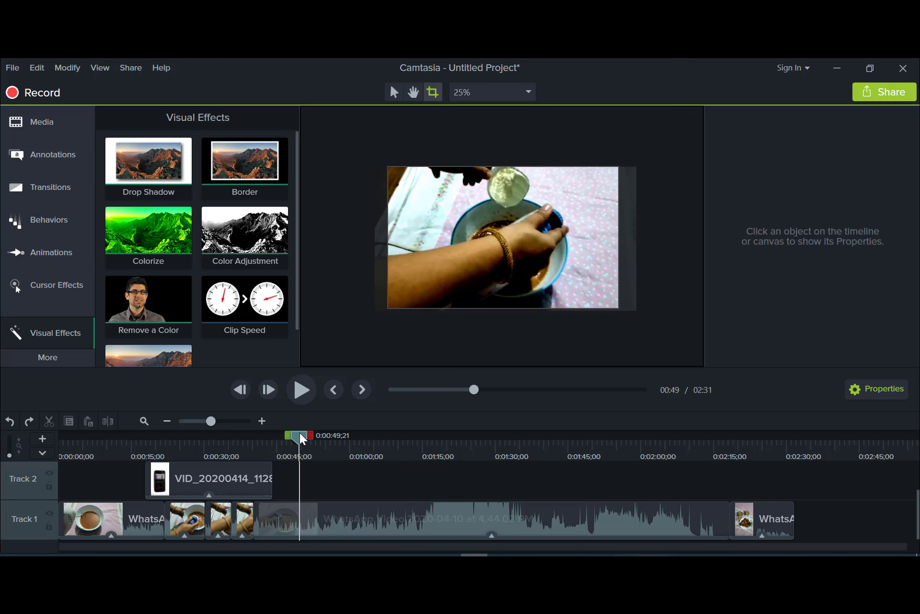
left_click(57, 344)
left_click(56, 344)
left_click_drag(295, 436, 20, 455)
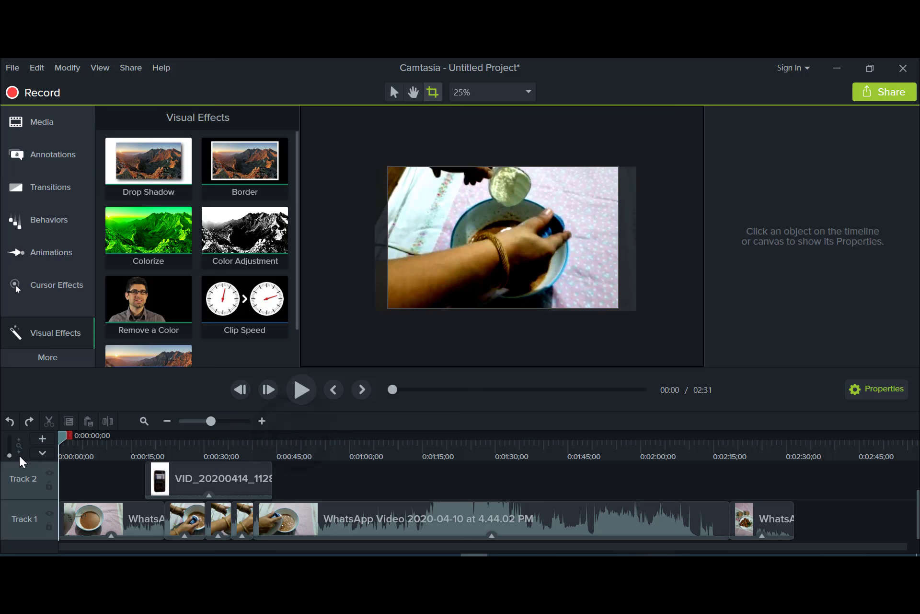
left_click(172, 472)
key("Delete")
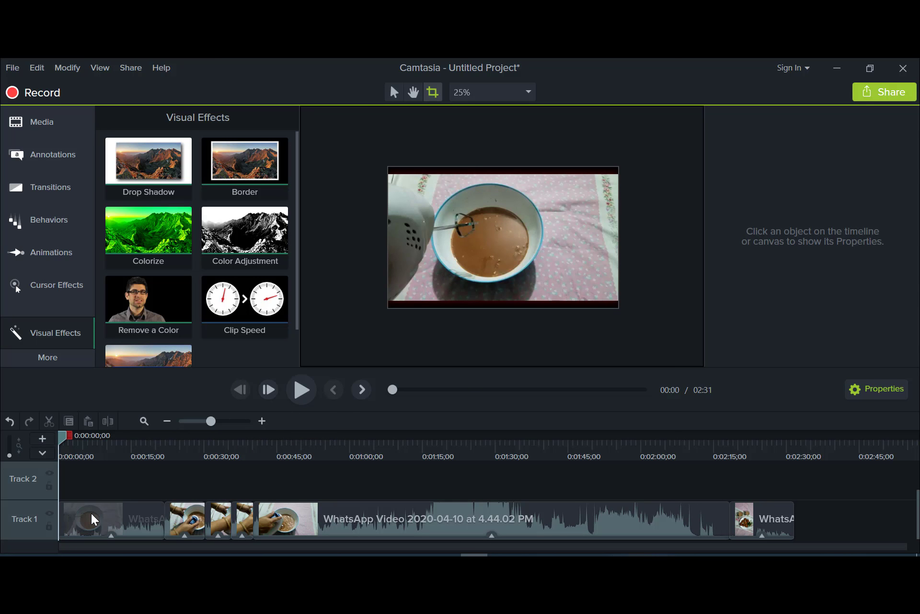
Step: Add the red Basic speech-bubble callout to Track 2 at 0:00:11;17, positioned at X 544, Y 208 with its tail pointing to the bowl
left_click(91, 518)
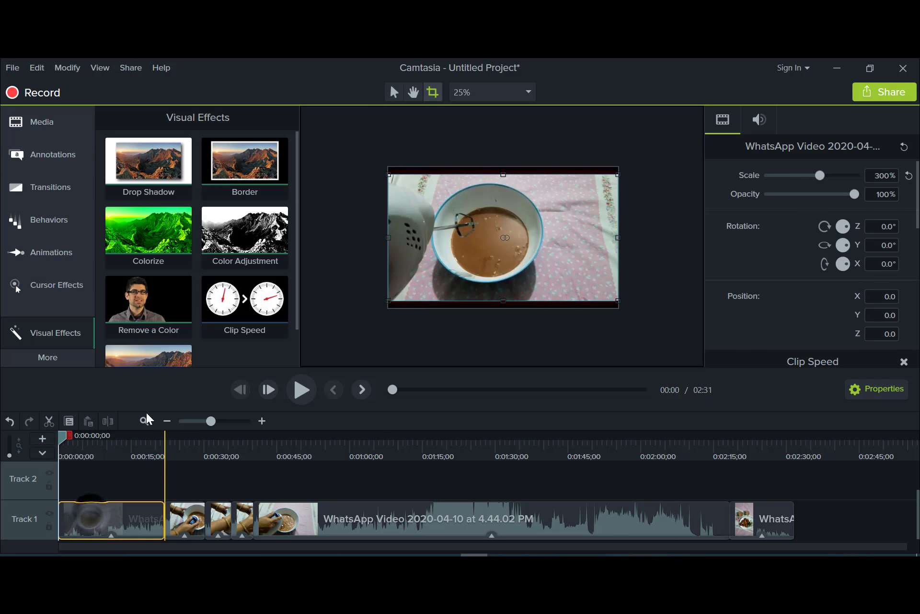
left_click(34, 160)
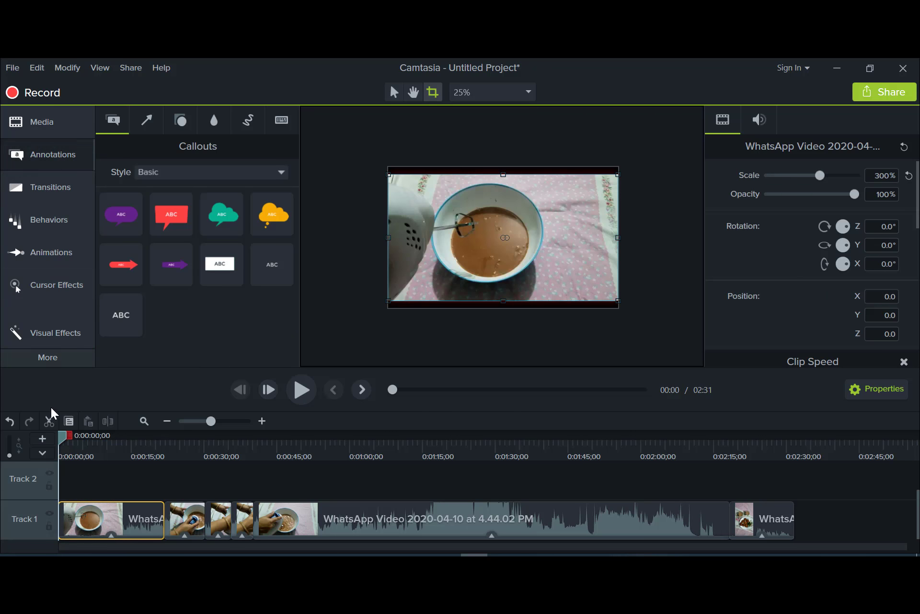
left_click_drag(65, 438, 117, 447)
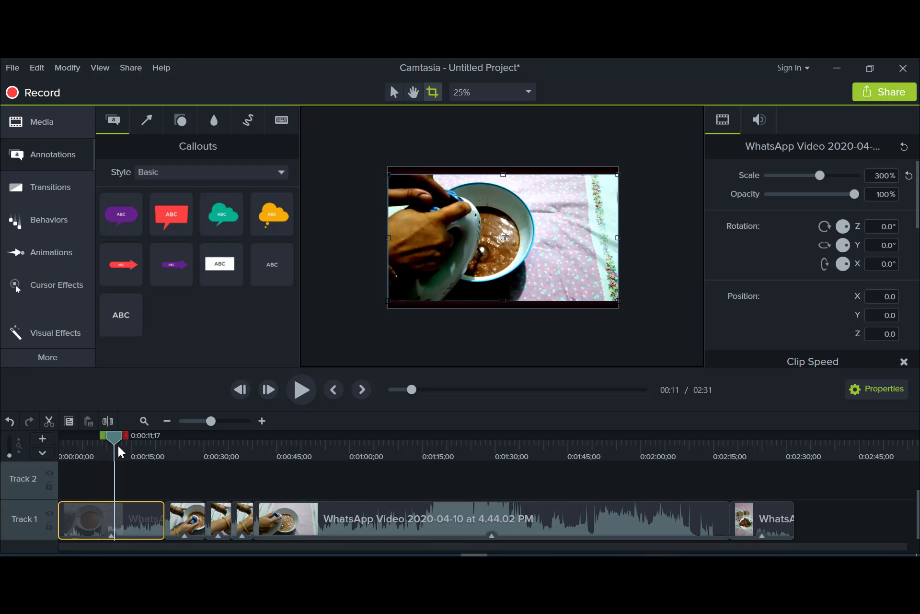
left_click_drag(160, 215, 120, 494)
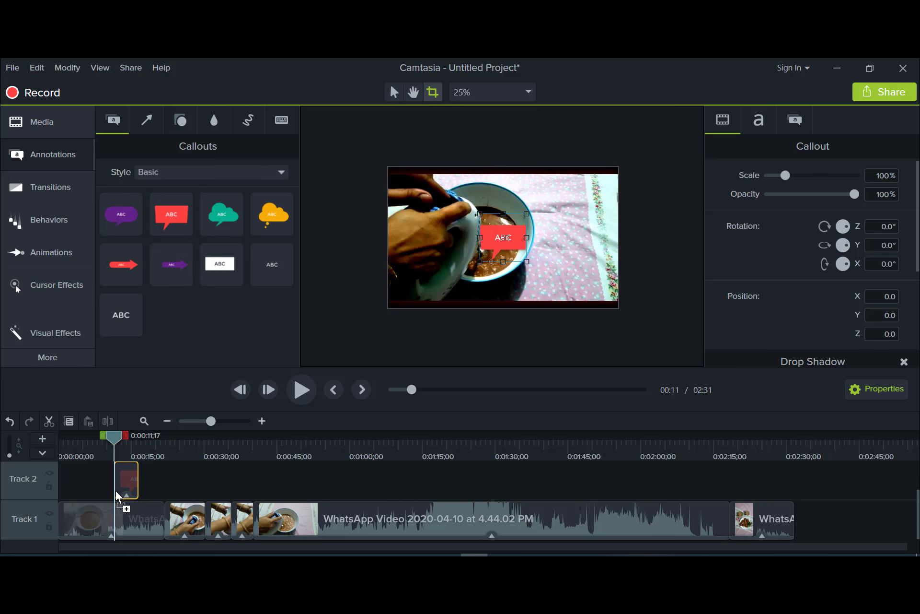
left_click_drag(474, 261, 520, 237)
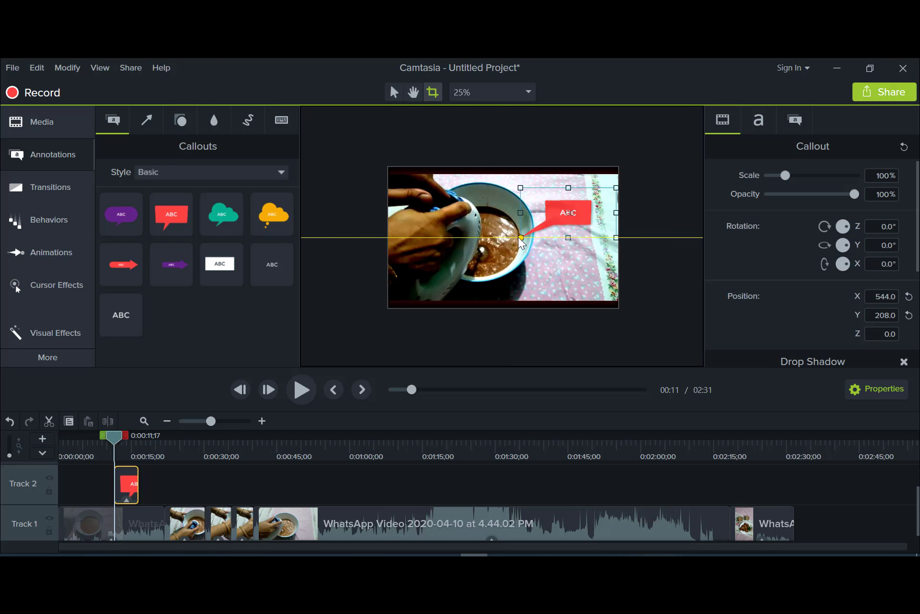
Step: Replace the callout's text with "dsffggf" with the playhead at 0:00:13;19
double_click(566, 210)
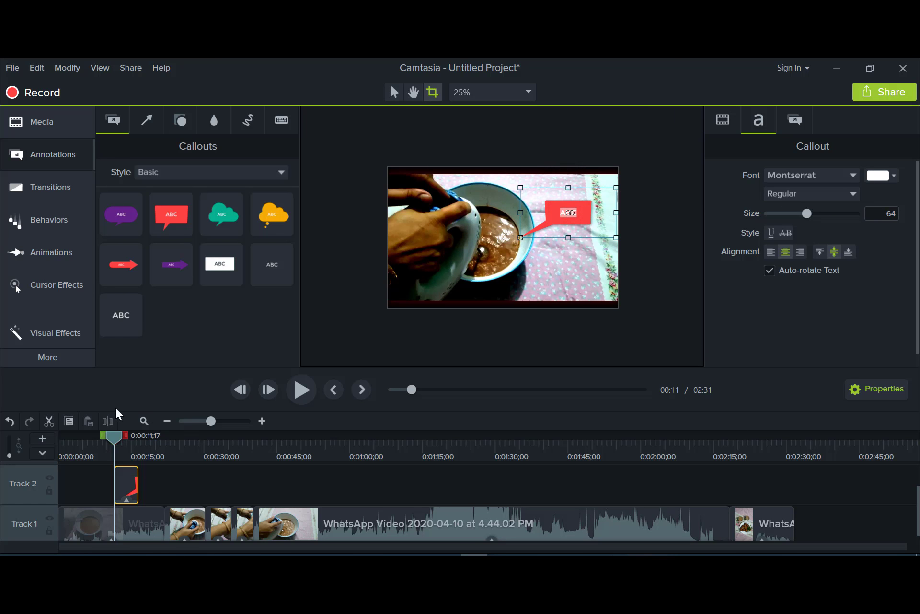
left_click_drag(115, 438, 125, 436)
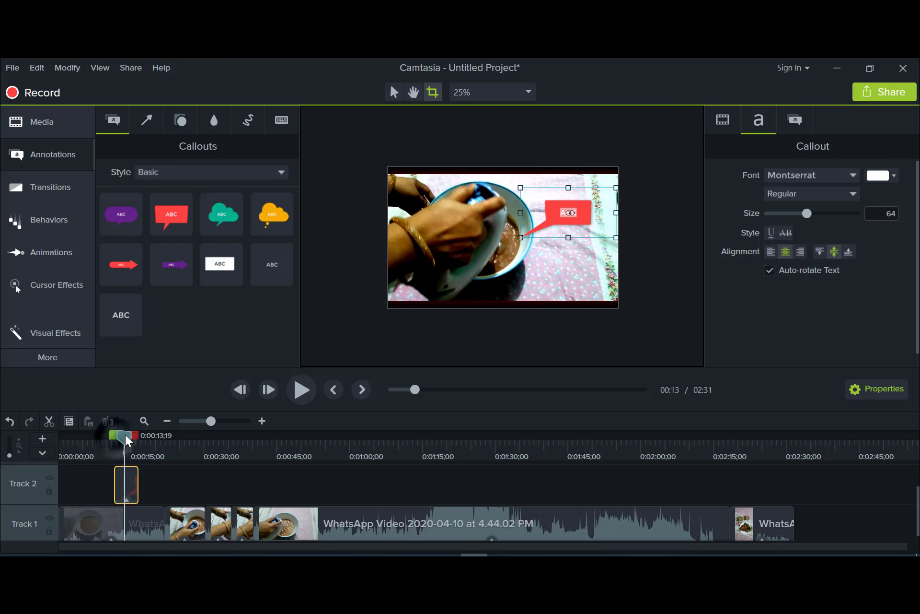
left_click(567, 214)
key("d")
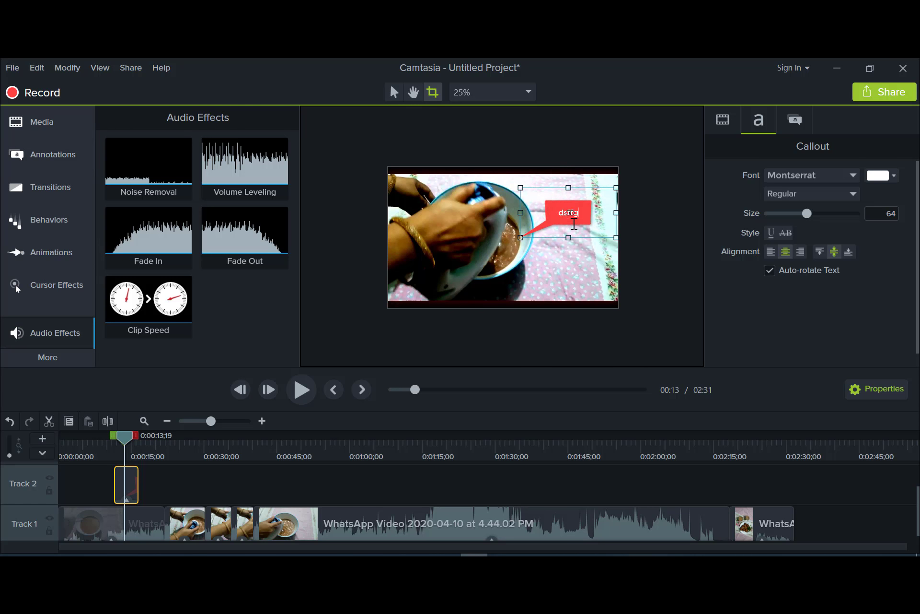
left_click(362, 317)
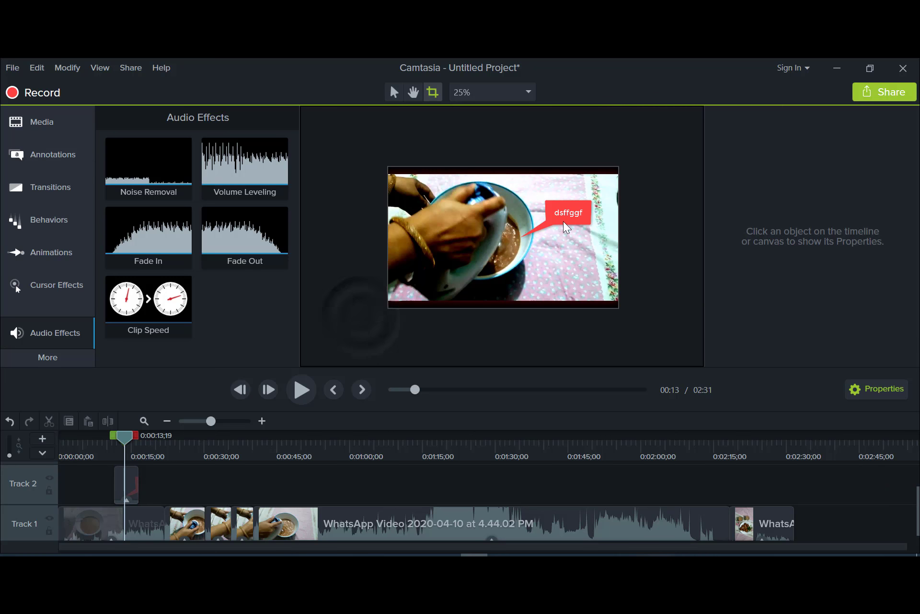
Step: Change the callout's font to NSimSun and keep the callout selected
left_click(130, 489)
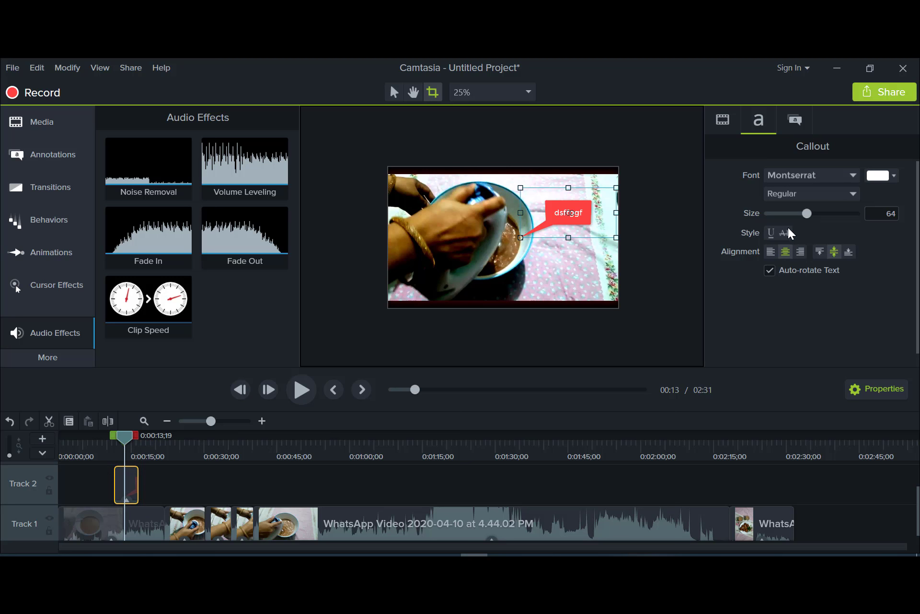
left_click(821, 177)
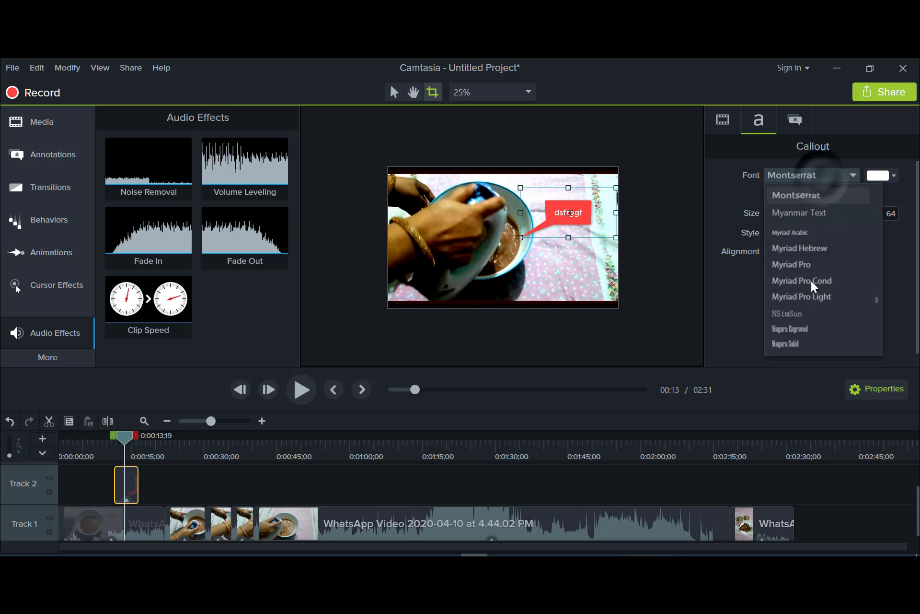
left_click(800, 309)
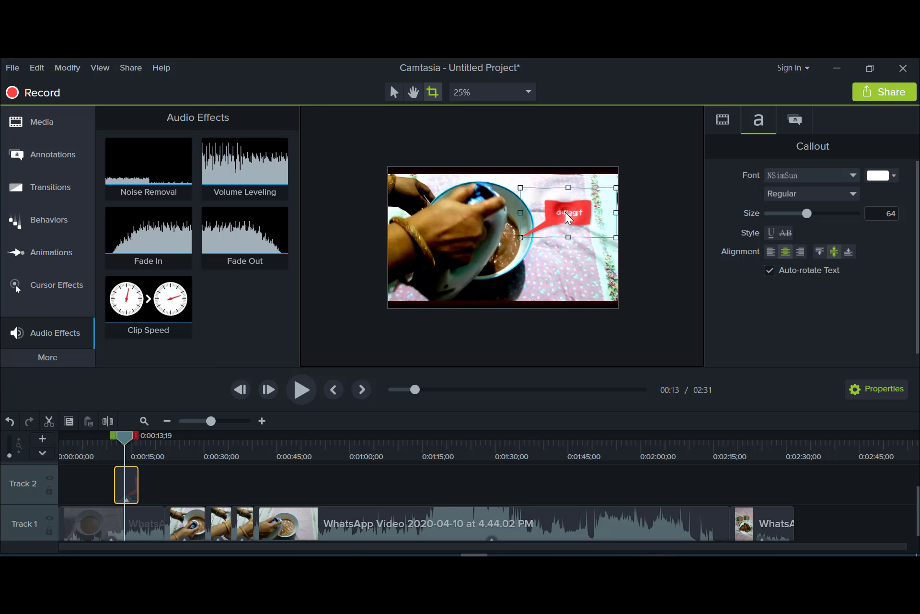
double_click(571, 212)
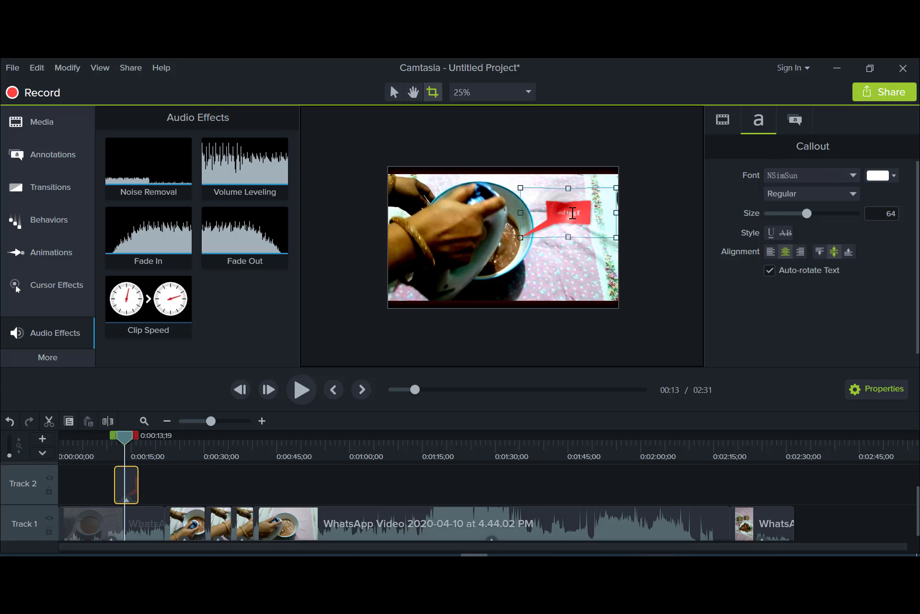
left_click(703, 178)
left_click(595, 218)
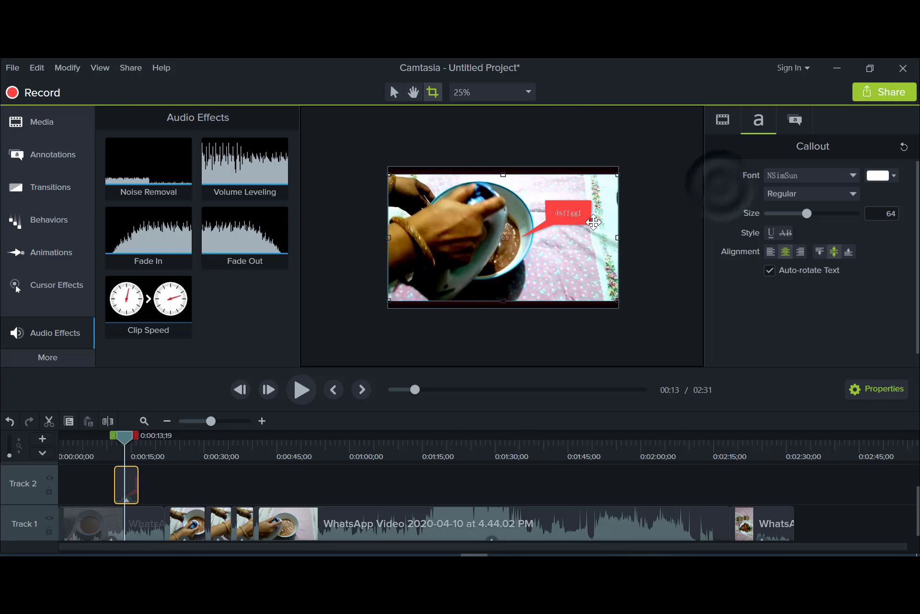
left_click(571, 212)
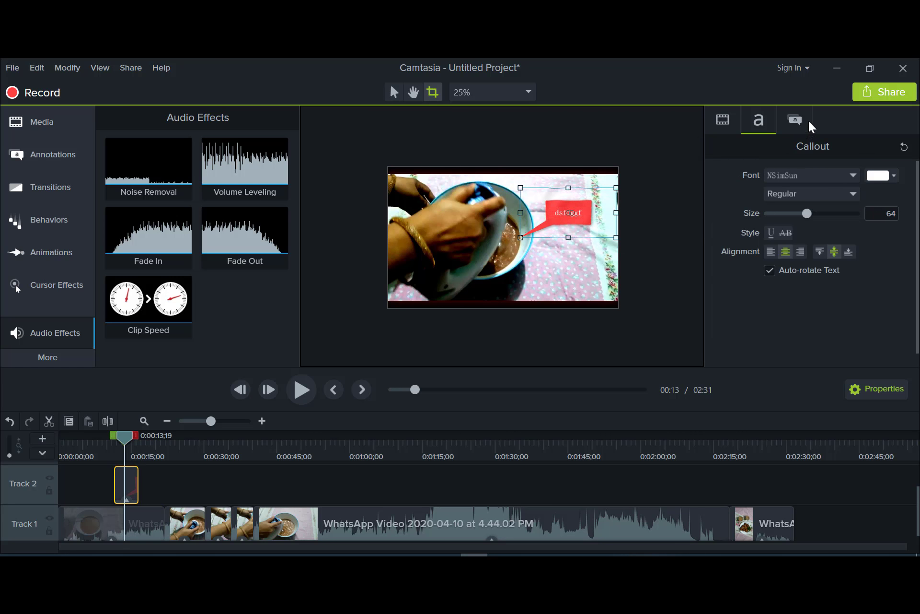
Step: Give the callout a Gradient fill in dark grey, keeping the Speech Bubble 2 shape
left_click(792, 123)
left_click(831, 202)
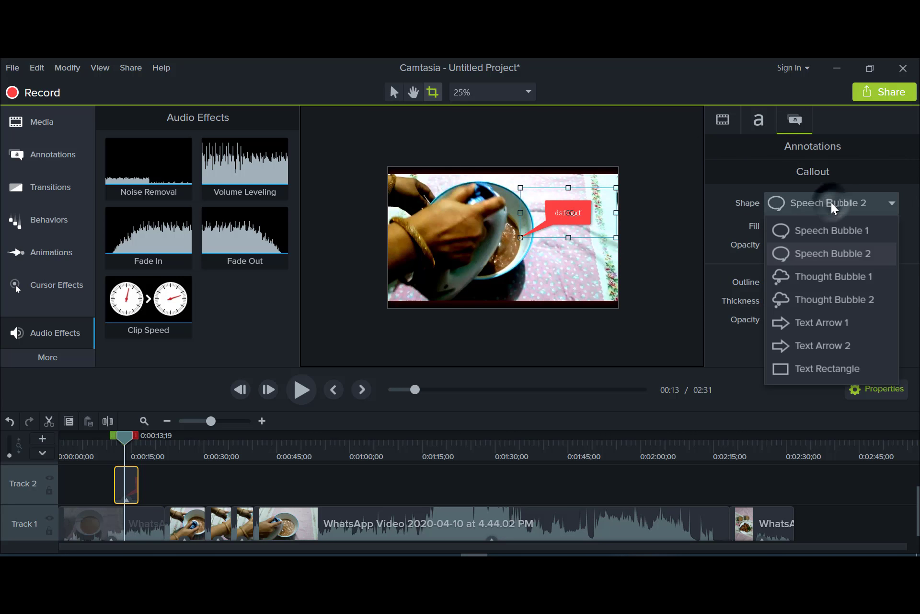
left_click(809, 203)
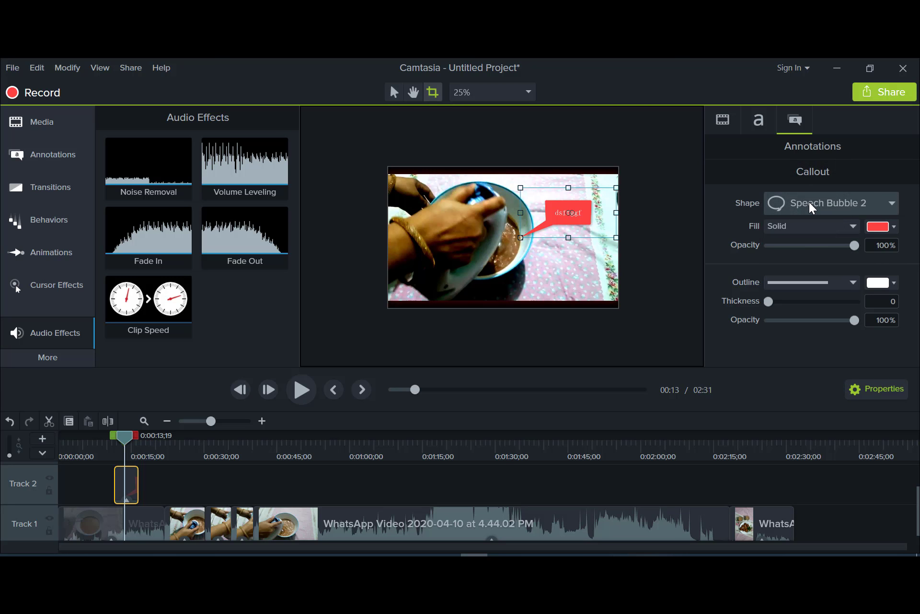
left_click(804, 226)
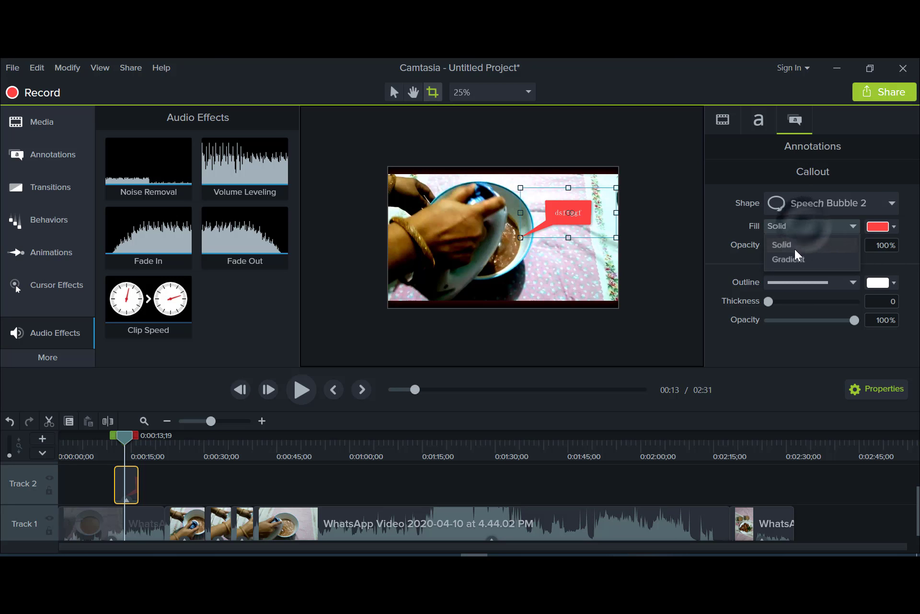
left_click(813, 257)
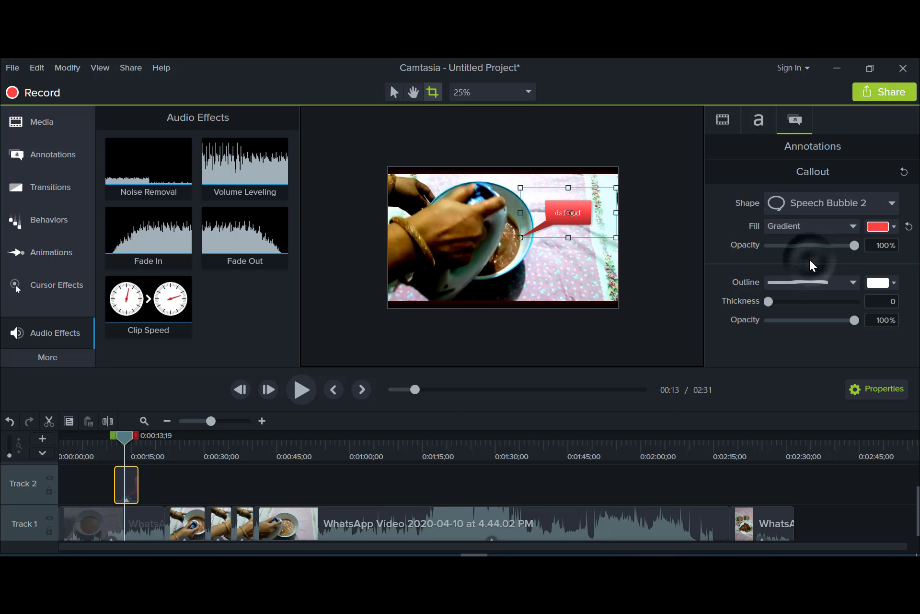
left_click(878, 226)
left_click_drag(810, 326, 754, 349)
left_click(693, 239)
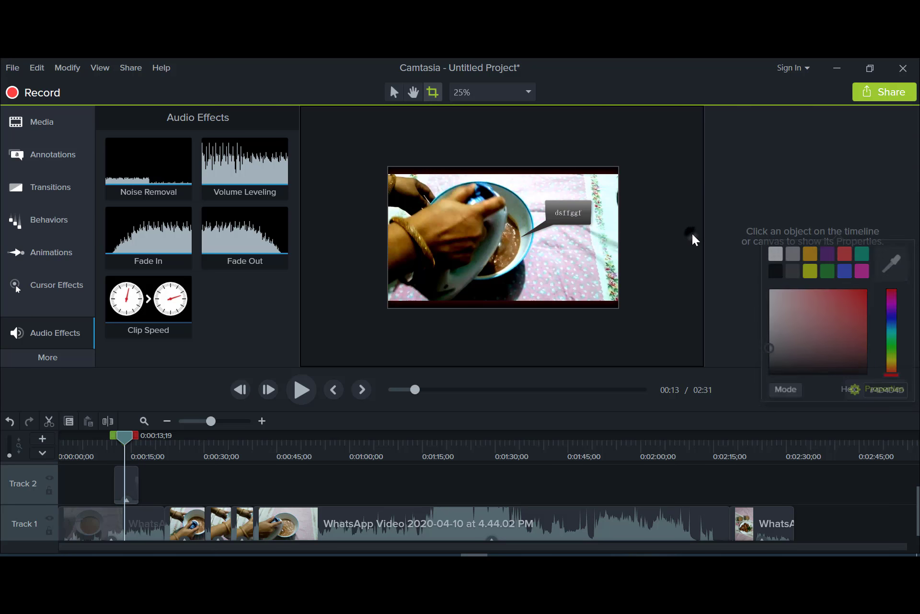
Step: Give the callout a dotted outline with thickness 24 and 76% opacity, and set its fill opacity to 91%
left_click(566, 218)
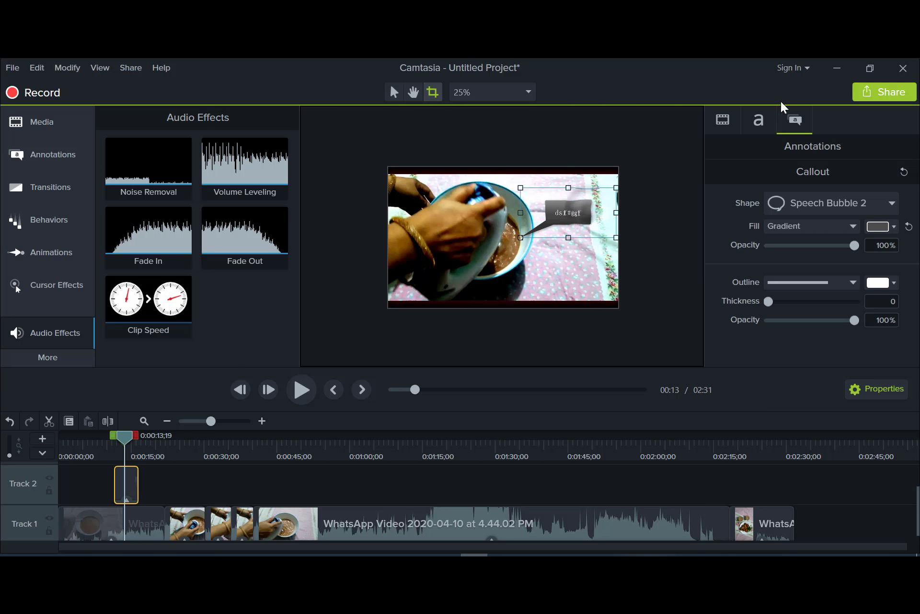
left_click(831, 283)
left_click(810, 319)
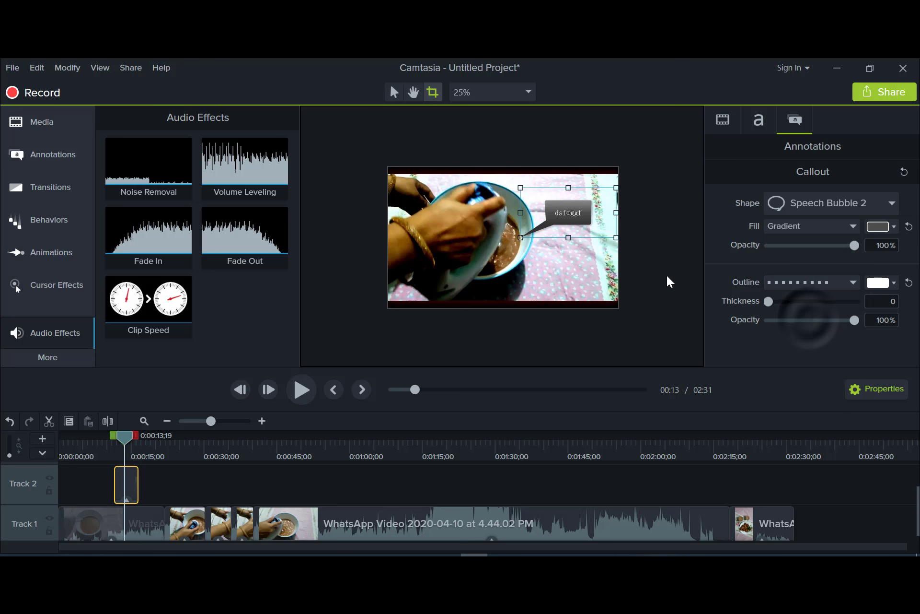
left_click_drag(768, 301, 787, 301)
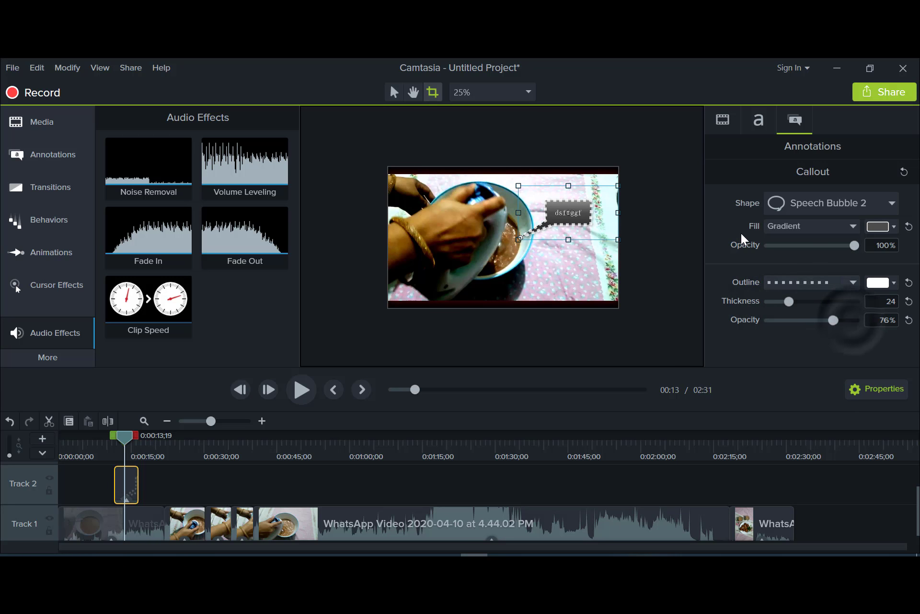
mouse_move(855, 245)
left_mouse_down()
mouse_move(807, 246)
mouse_move(847, 247)
left_mouse_up()
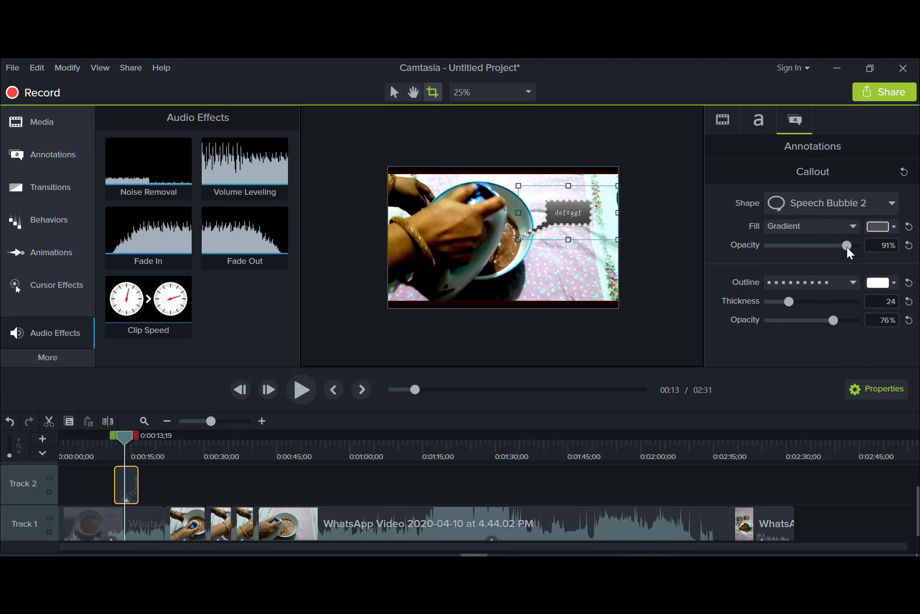
left_click(756, 121)
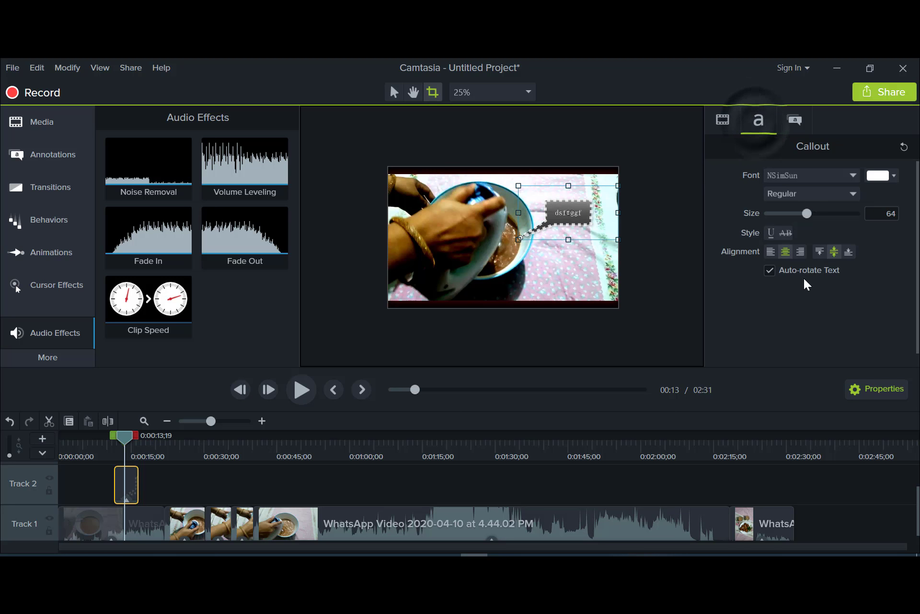
left_click(721, 120)
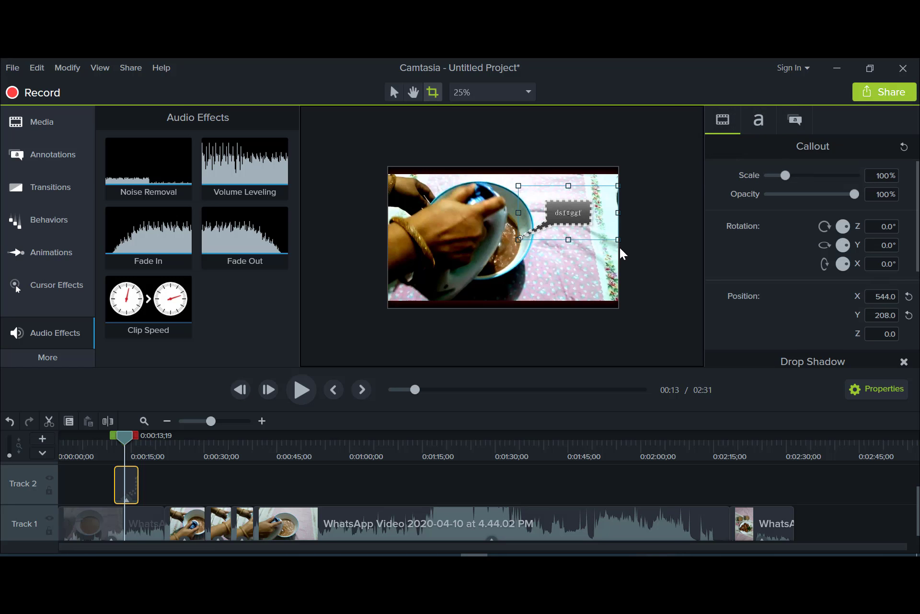
Step: Add a basic plain-text ABC callout at the lower left of the video frame, and return the canvas to edit mode
left_click(762, 115)
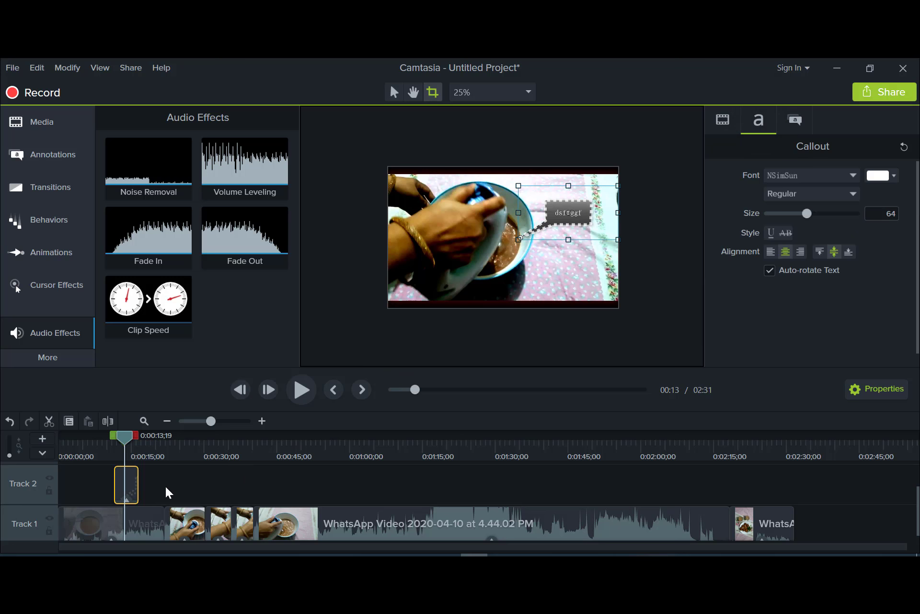
left_click(59, 159)
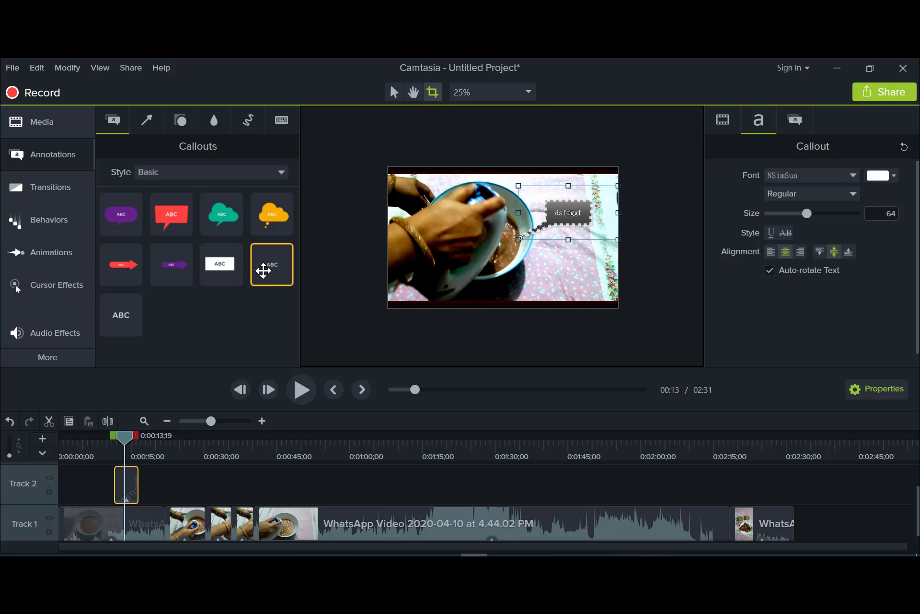
left_click_drag(275, 275, 413, 289)
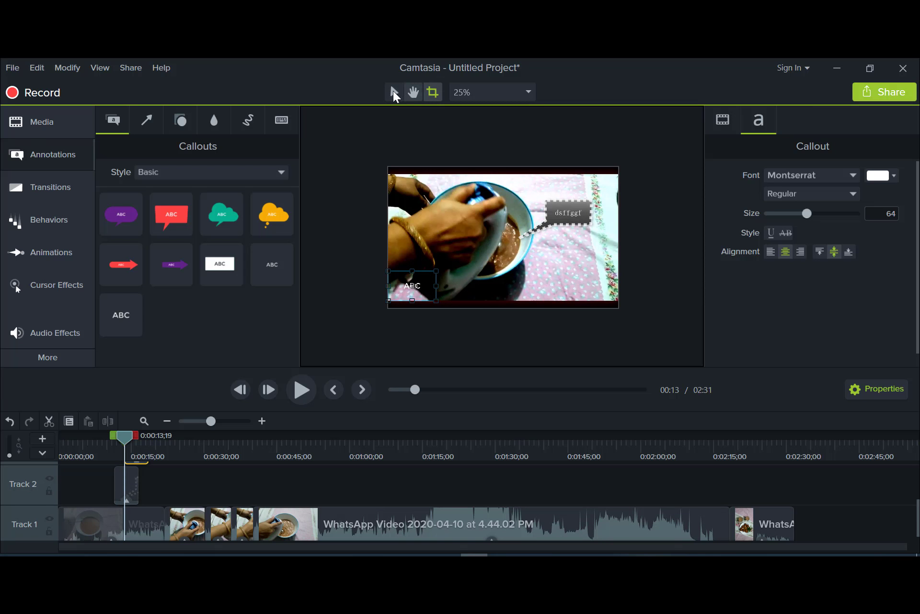
left_click(393, 94)
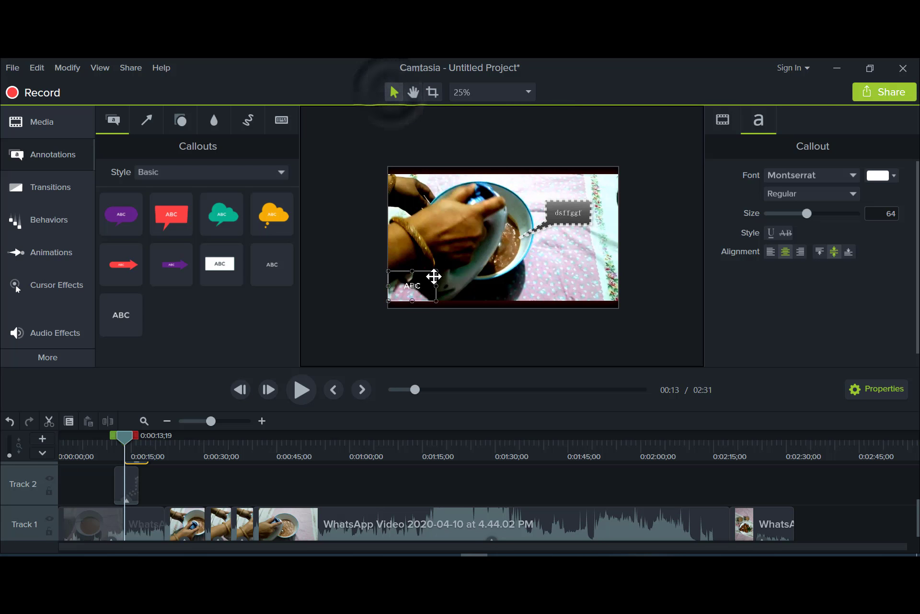
Step: Stretch the ABC text callout across the full width of the frame and replace its text with a row of repeated "f" letters
left_click_drag(435, 287, 613, 286)
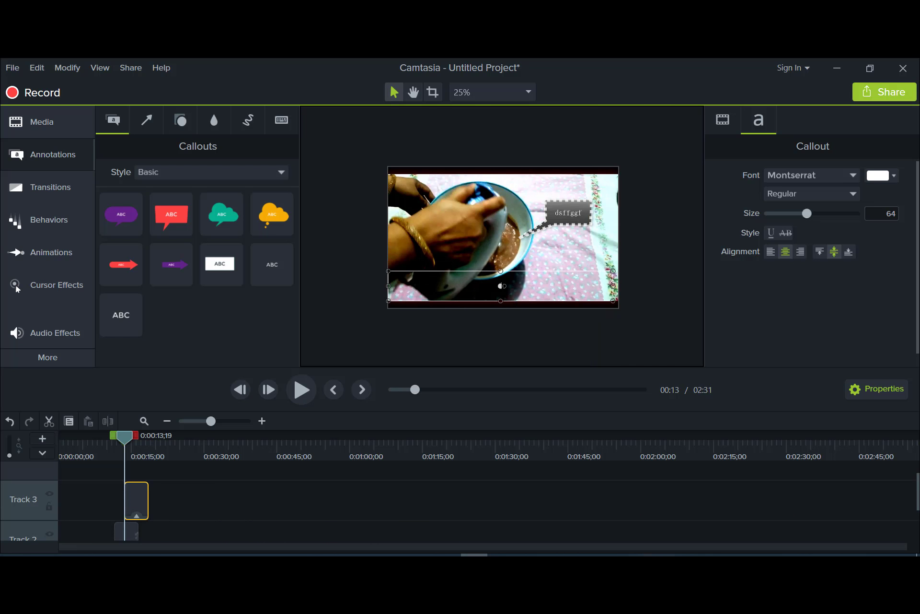
type("ffffffffffffffffffffffffffffffffff")
left_click(448, 331)
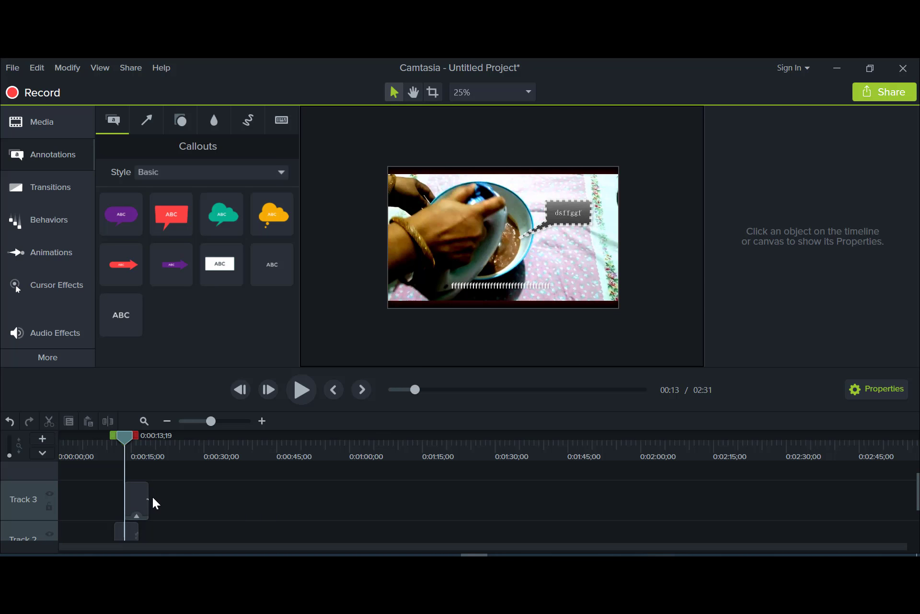
Step: Move the text clip to Track 2 and extend it from the end of the speech bubble clip to the end of the video
scroll(153, 498, "down", 2)
left_click_drag(136, 484, 347, 537)
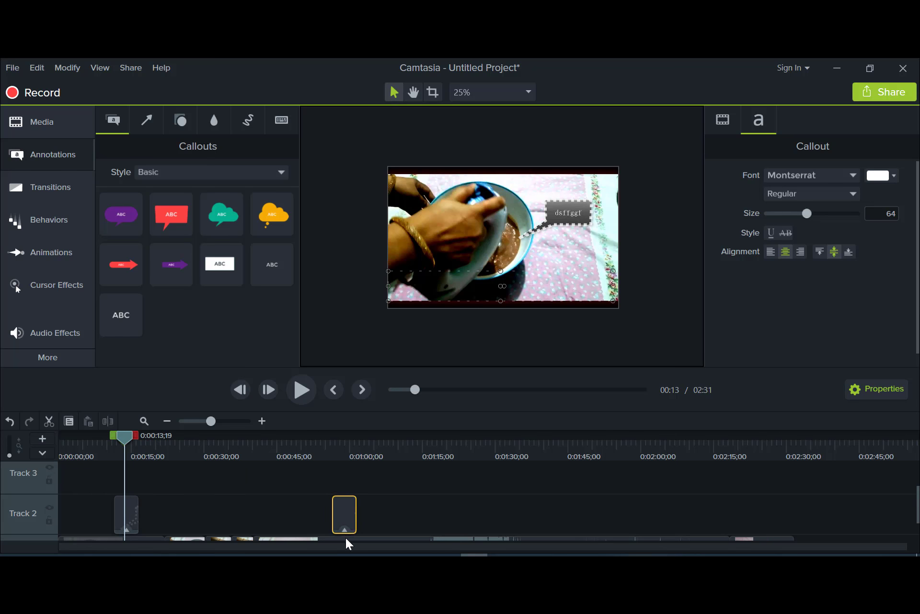
scroll(346, 537, "down", 1)
left_click_drag(120, 436, 352, 447)
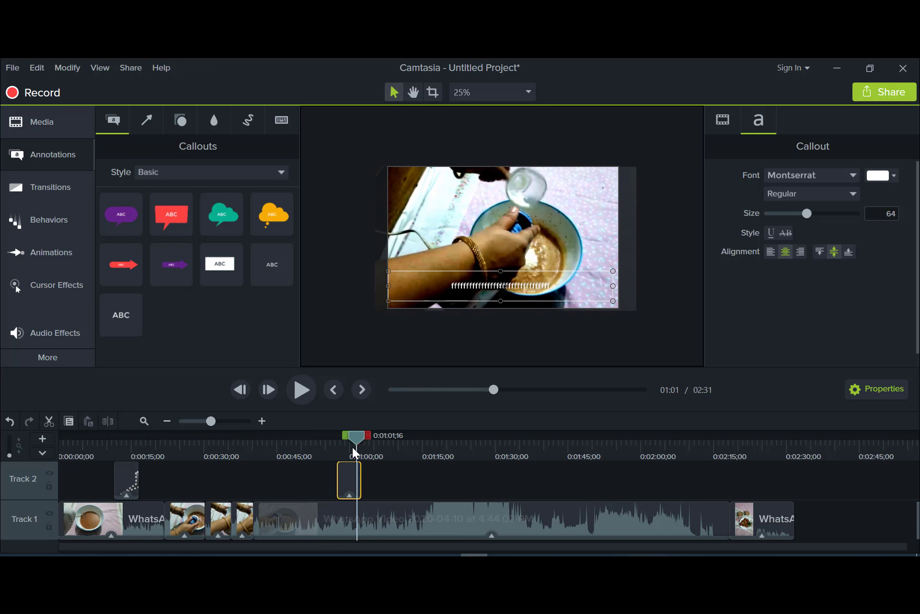
left_click_drag(361, 479, 793, 492)
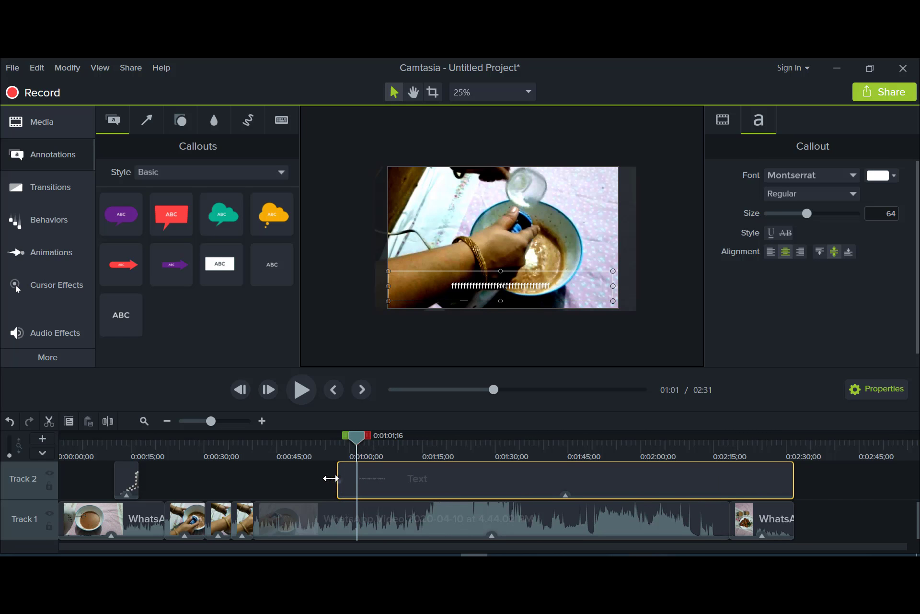
left_click_drag(337, 479, 109, 478)
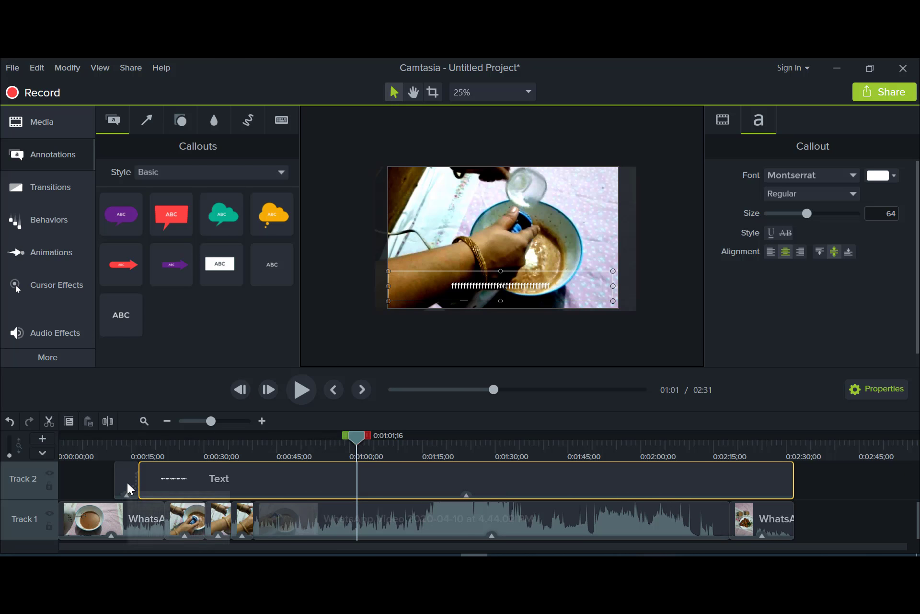
Step: Place the speech bubble clip on Track 2 starting at the 0:00:10;21 playhead, and move the text clip up to Track 3
scroll(129, 485, "up", 1)
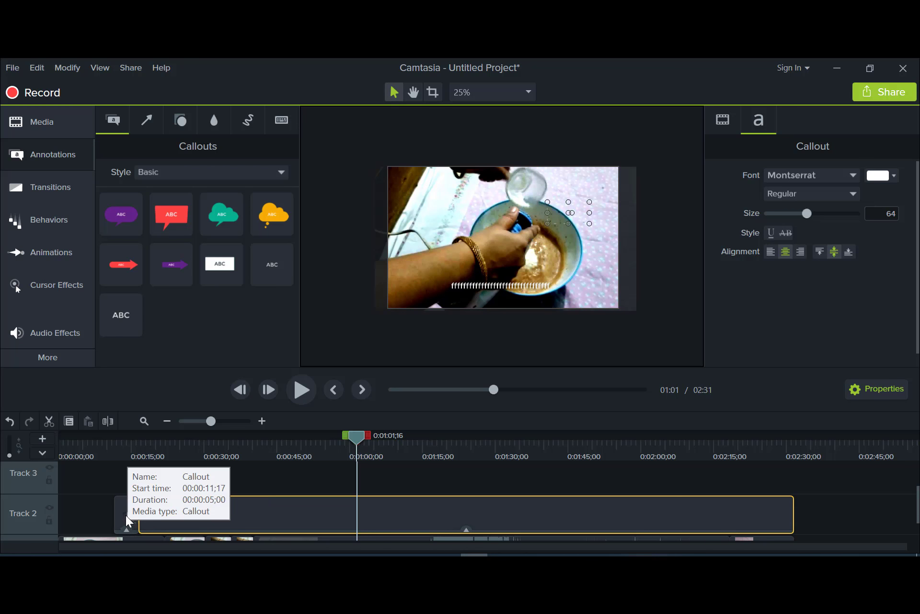
left_click(125, 515)
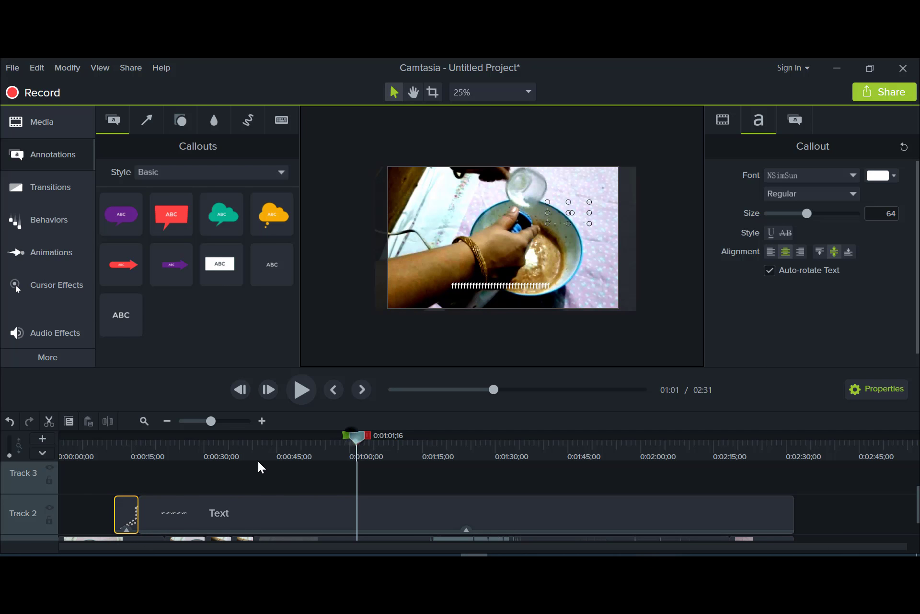
left_click(115, 485)
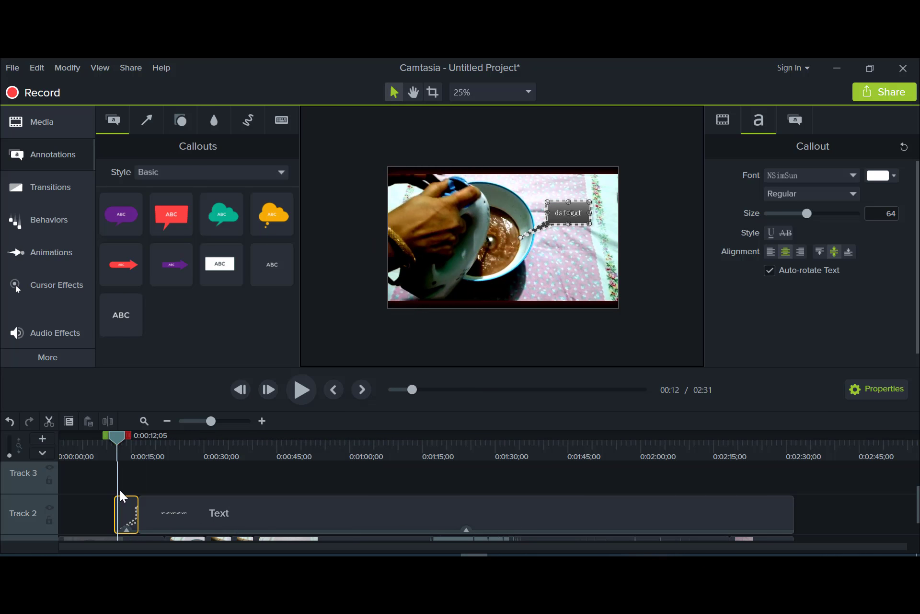
left_click(110, 492)
left_click_drag(135, 516, 136, 482)
left_click(180, 511)
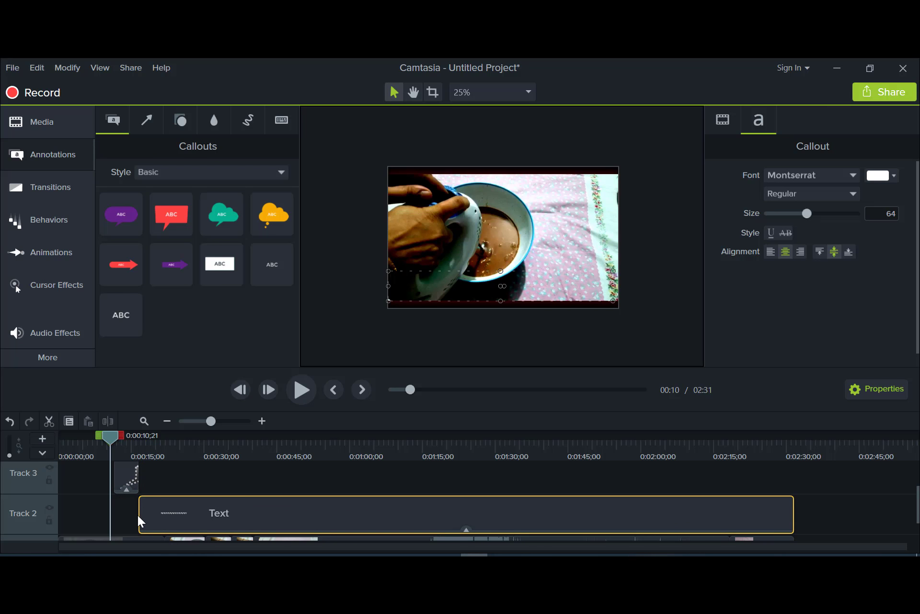
left_click_drag(125, 511, 114, 538)
left_click_drag(188, 506, 177, 484)
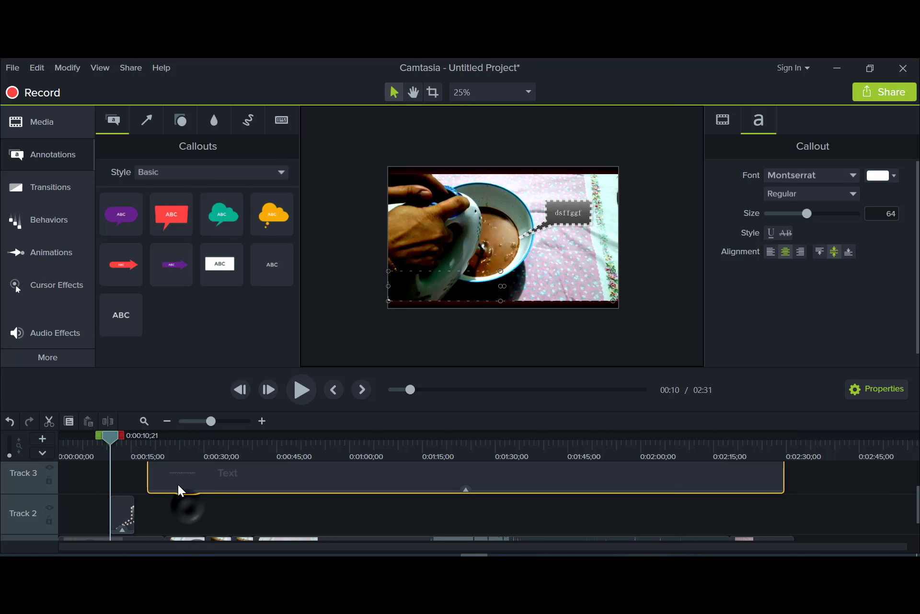
Step: Extend the text clip on Track 3 at both ends so it spans from 0:00:00;00 to the end of the last video clip
left_click(146, 473)
left_click(146, 473)
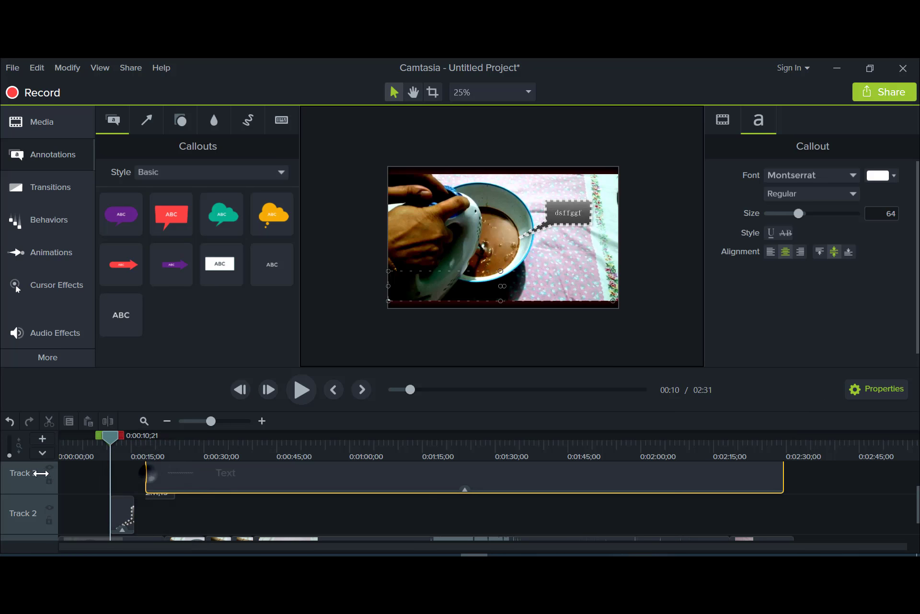
scroll(406, 487, "down", 2)
scroll(405, 482, "up", 2)
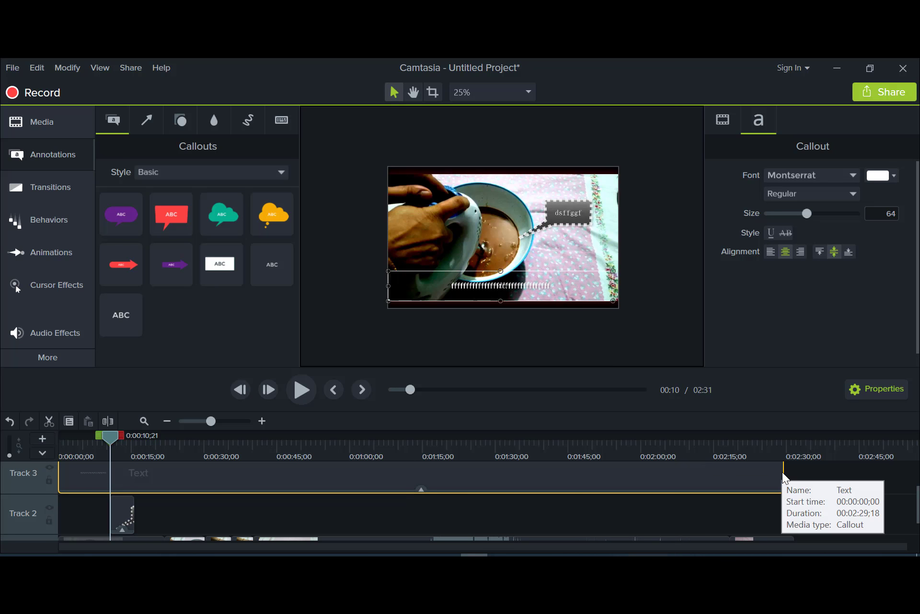
mouse_move(790, 474)
left_mouse_down()
mouse_move(805, 474)
mouse_move(798, 479)
left_mouse_up()
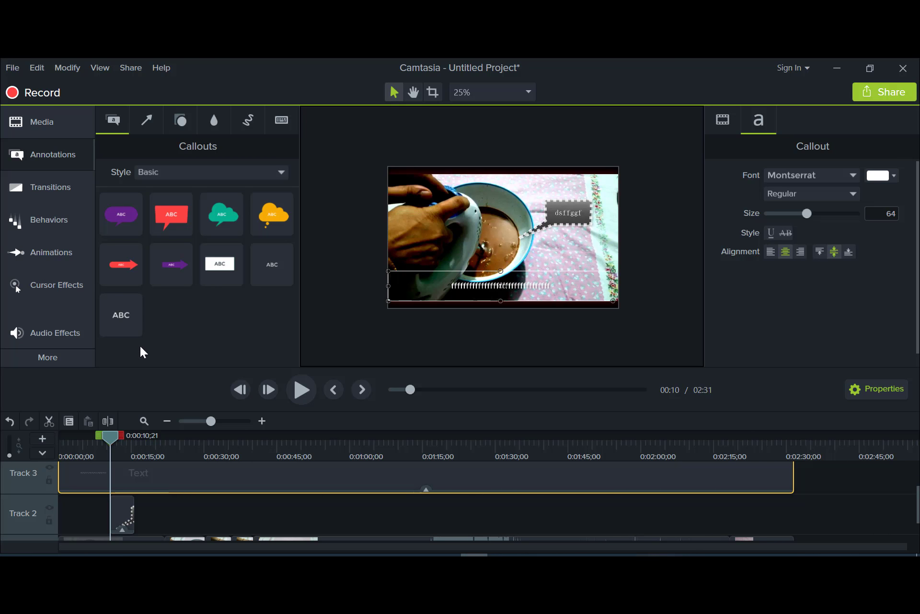
Step: Browse the arrows, lines and shapes annotations with the style filter set to All
left_click(141, 125)
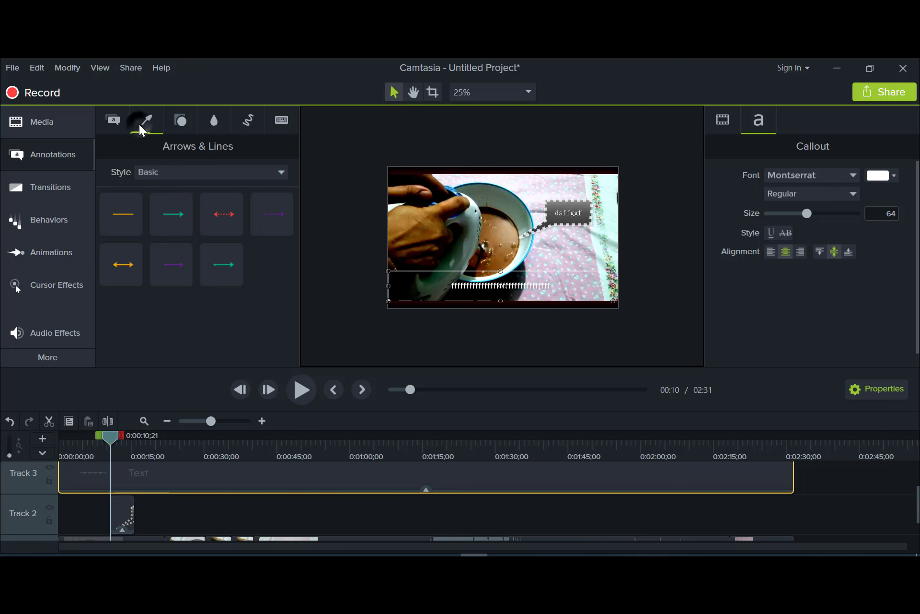
left_click(153, 180)
left_click(154, 192)
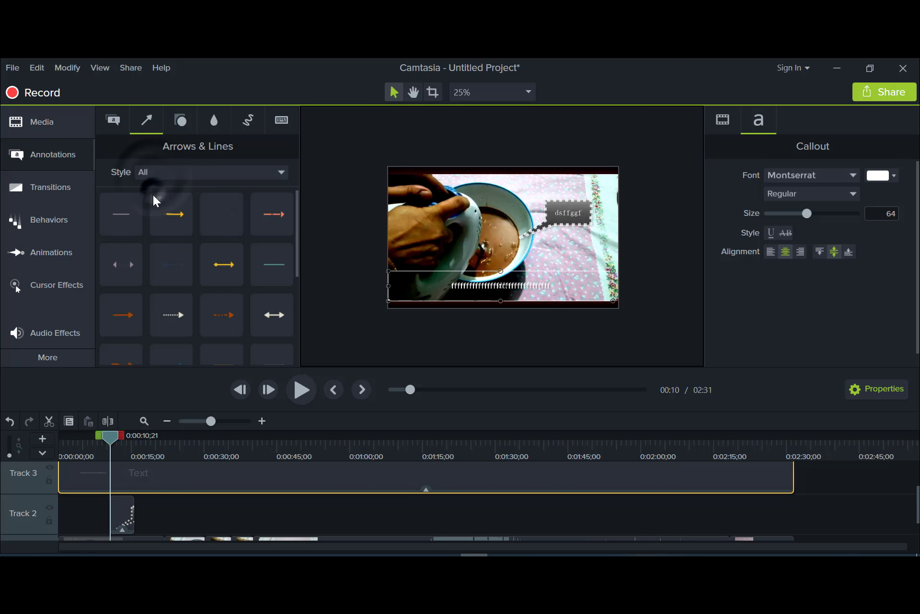
left_click(179, 121)
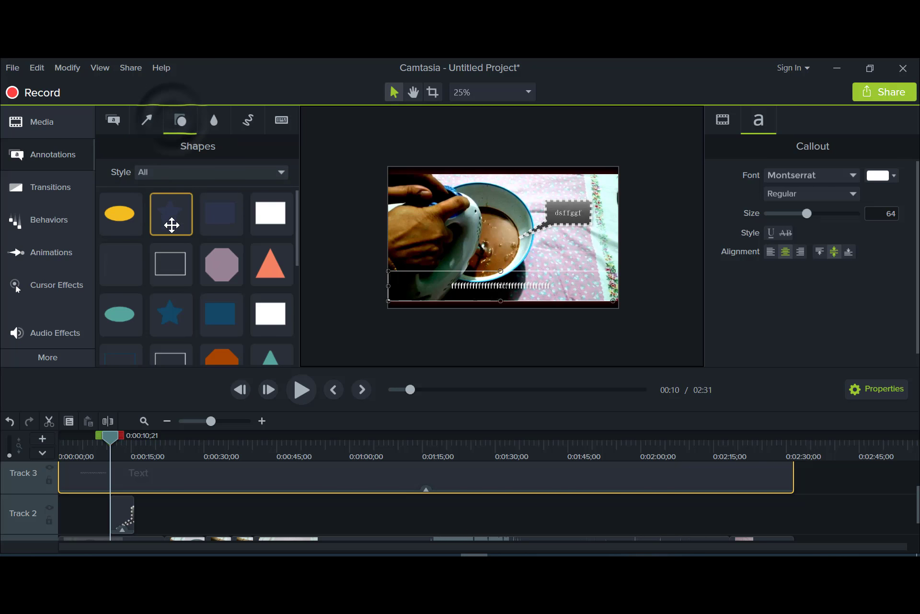
scroll(166, 288, "down", 2)
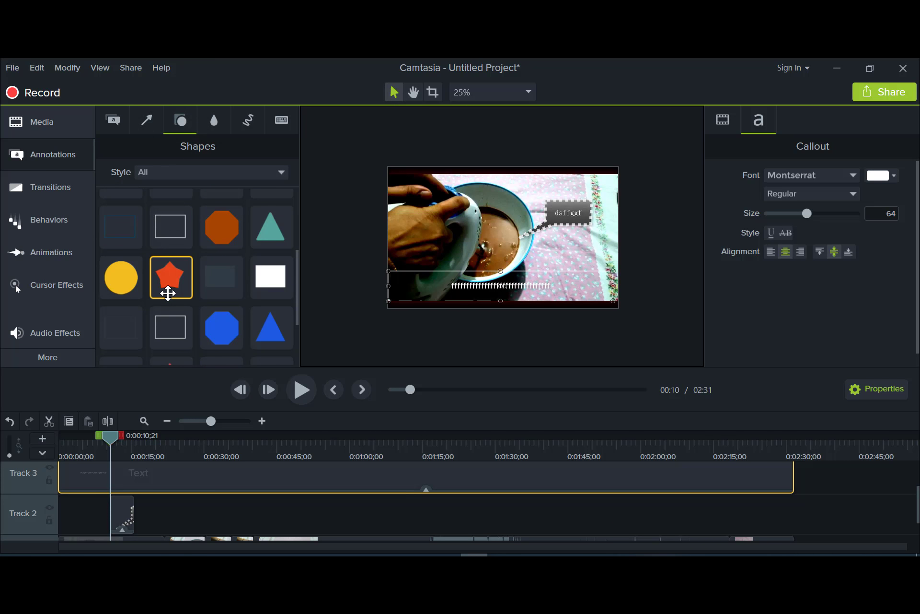
Step: Add a Spotlight annotation over the hand and bowl at 0:00:10;21
left_click(214, 120)
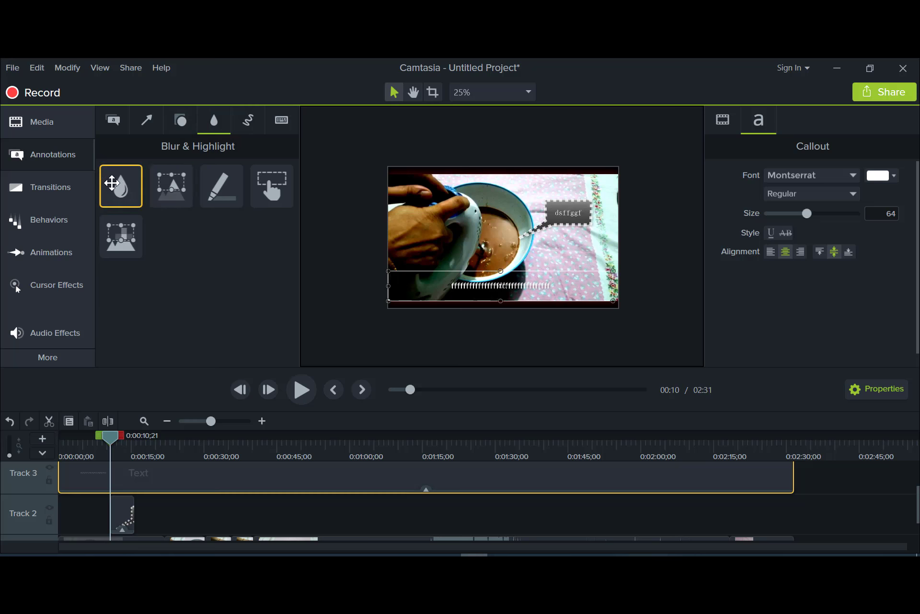
mouse_move(120, 185)
left_mouse_down()
mouse_move(497, 211)
mouse_move(494, 235)
mouse_move(510, 242)
mouse_move(226, 182)
left_mouse_up()
mouse_move(171, 186)
left_mouse_down()
mouse_move(468, 220)
mouse_move(470, 248)
mouse_move(495, 242)
left_mouse_up()
left_click(496, 269)
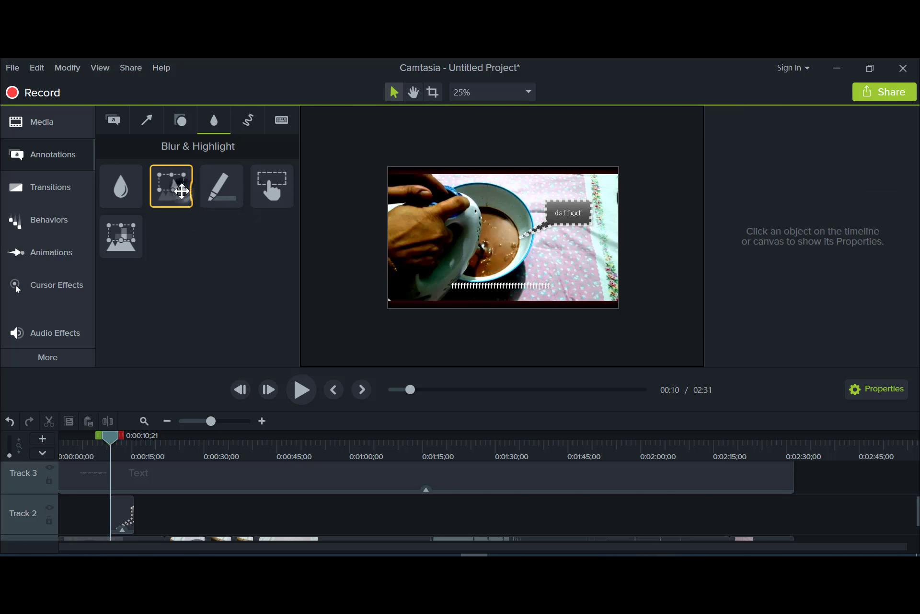
left_click_drag(171, 186, 467, 225)
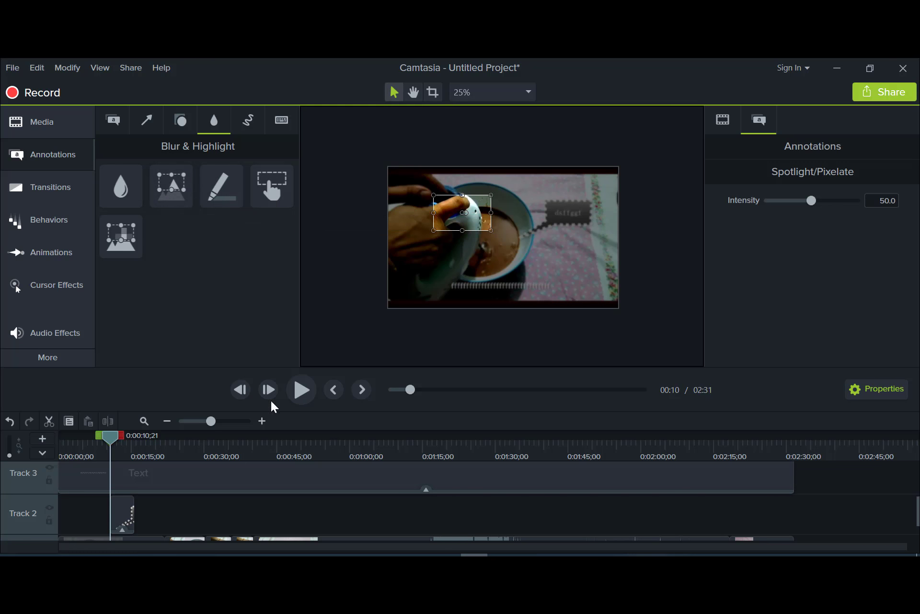
Step: Try moving the Spotlight clip further along Track 4, and return it to the playhead at 0:00:10;21
scroll(182, 508, "up", 1)
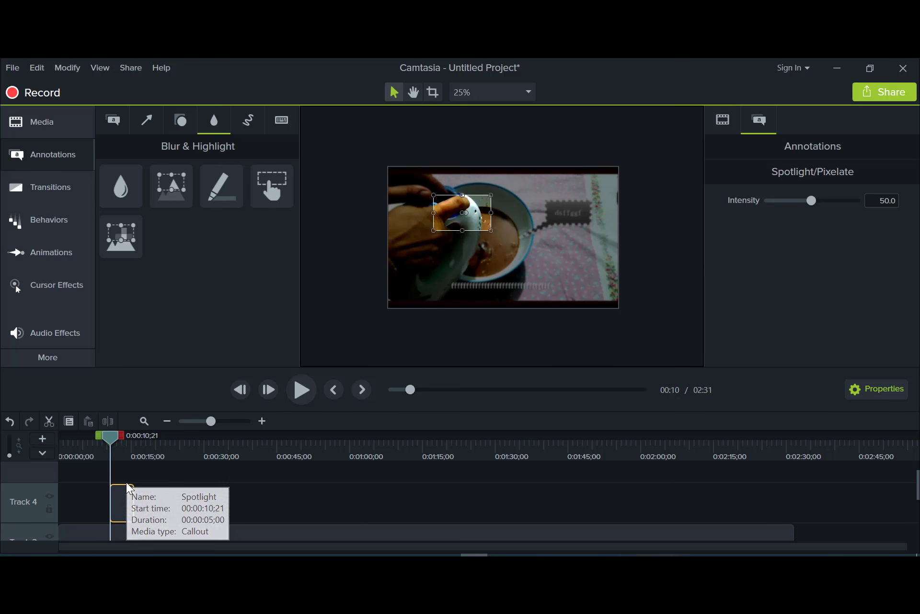
scroll(131, 501, "up", 1)
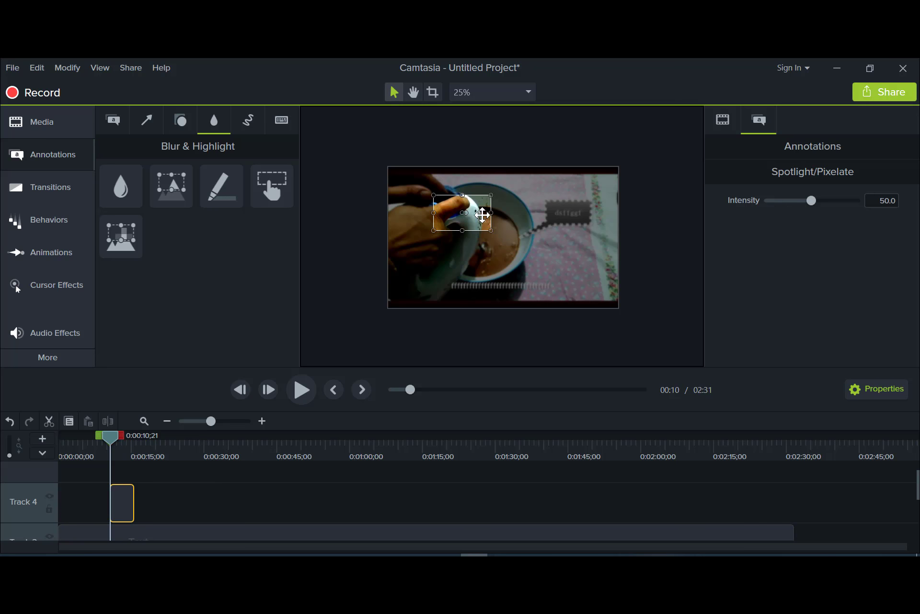
left_click_drag(124, 507, 330, 506)
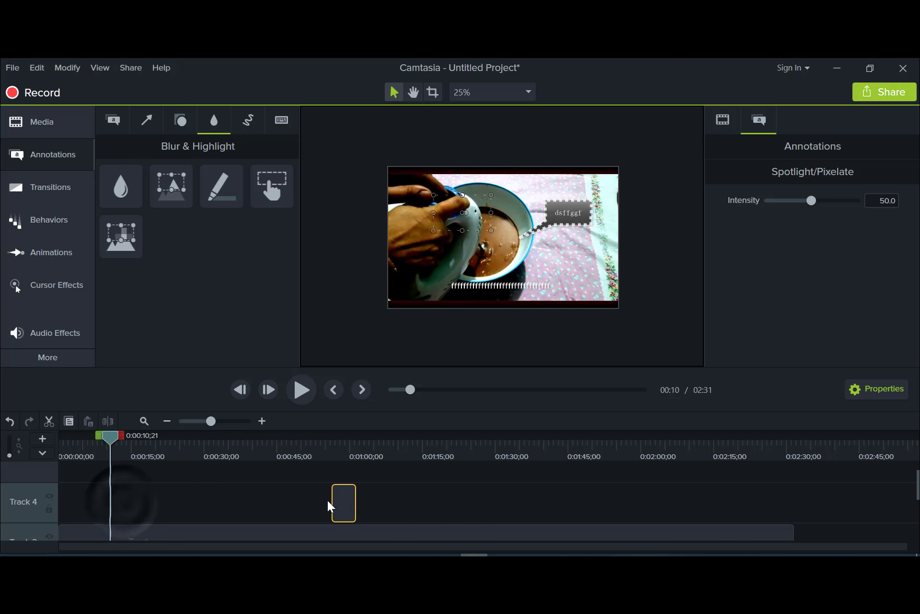
left_click_drag(133, 501, 121, 501)
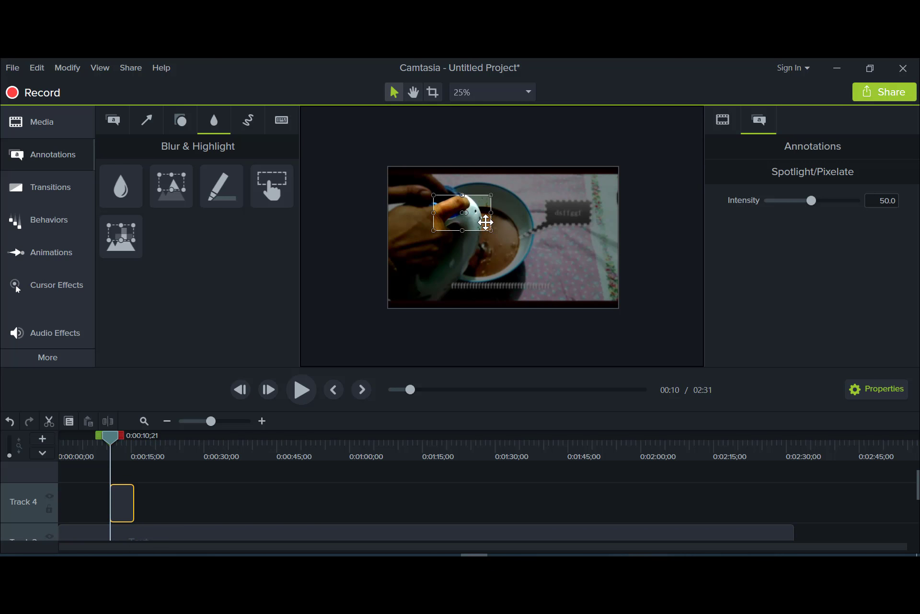
Step: Enlarge the spotlight area over the bowl with its intensity set to 52.8, and delete the annotation
left_click_drag(491, 231, 517, 247)
mouse_move(812, 203)
left_mouse_down()
mouse_move(843, 202)
mouse_move(801, 205)
mouse_move(814, 203)
left_mouse_up()
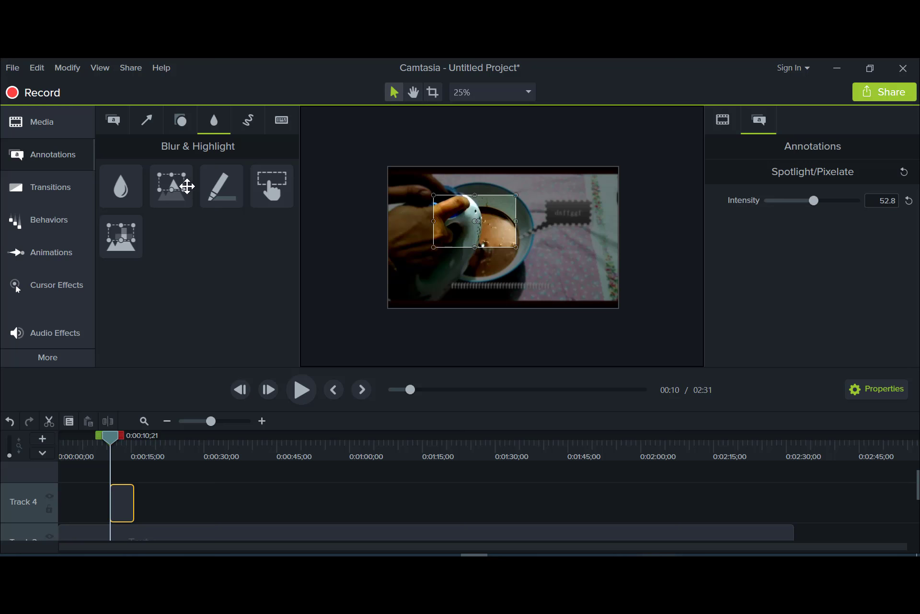
key("Delete")
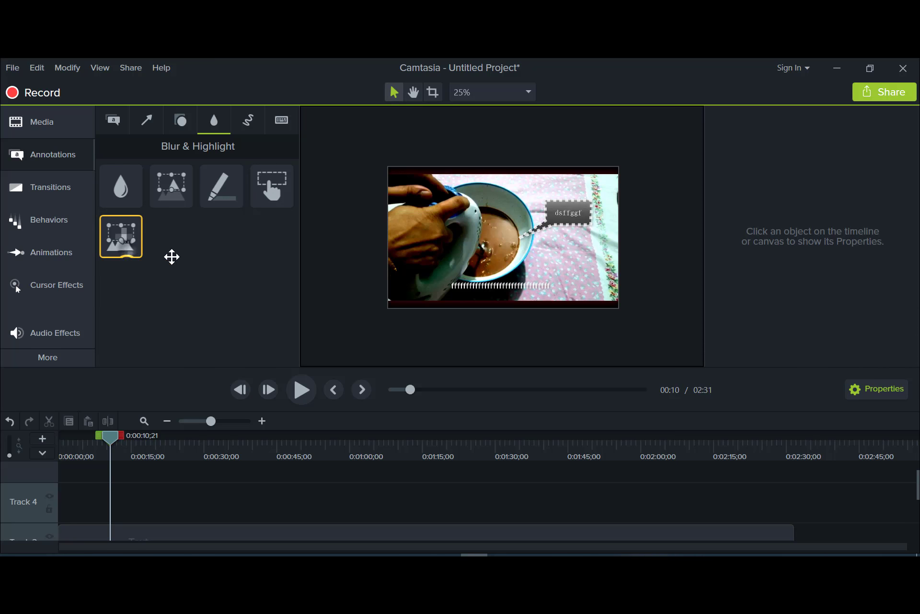
Step: Try a Pixelate annotation covering most of the video frame, and delete it
left_click_drag(172, 257, 600, 288)
left_click_drag(540, 267, 538, 252)
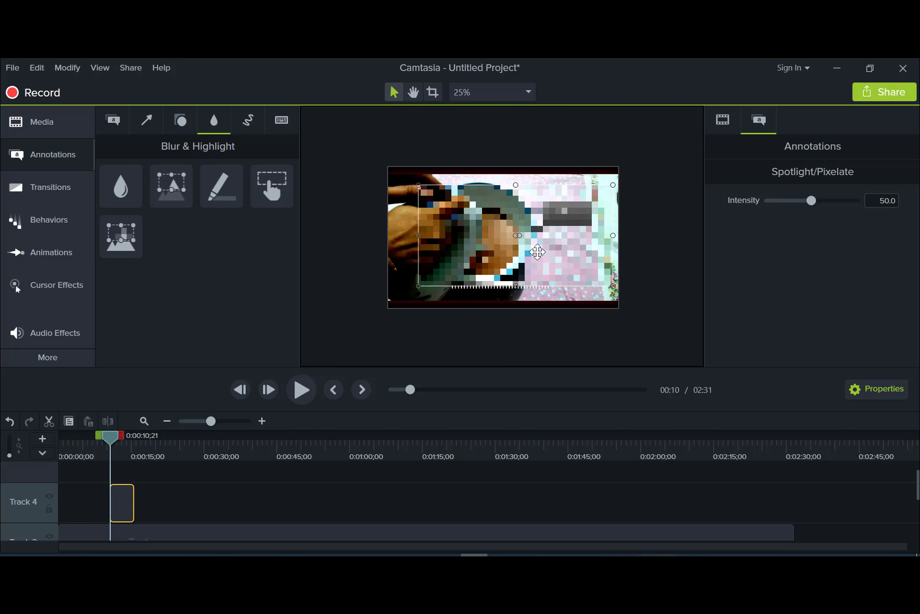
key("Delete")
scroll(177, 515, "down", 1)
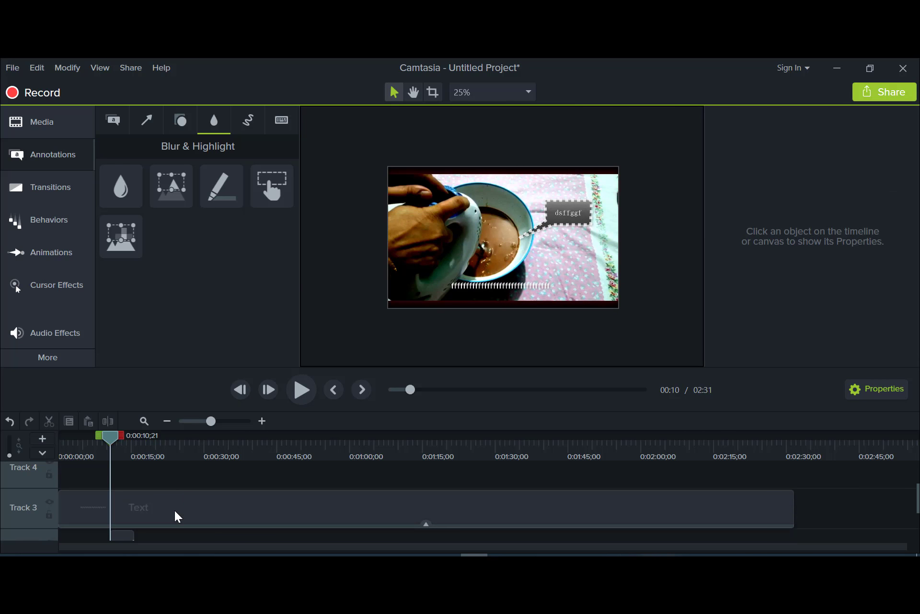
Step: Add a Sketch Motion checkmark over the bowl at 0:00:10;21
left_click(247, 120)
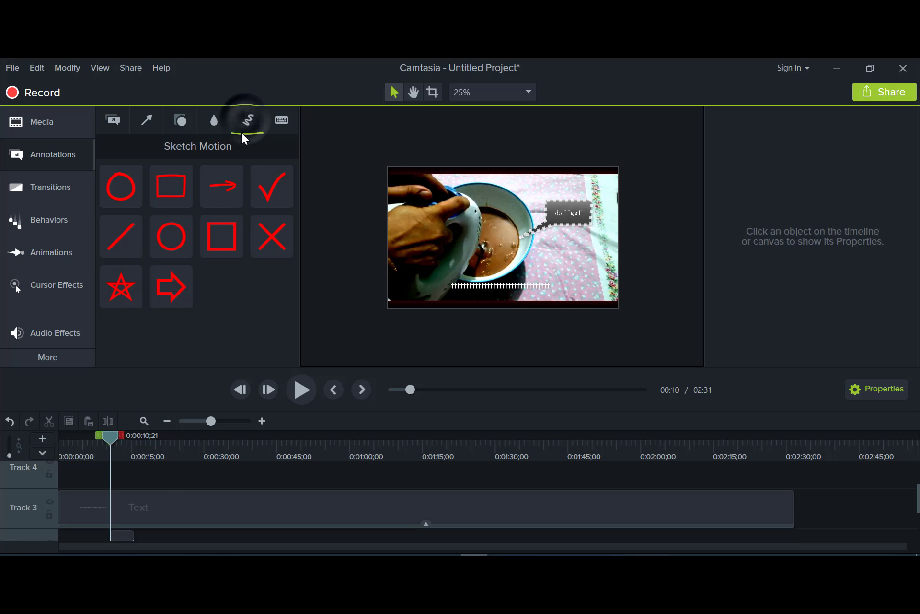
left_click(176, 254)
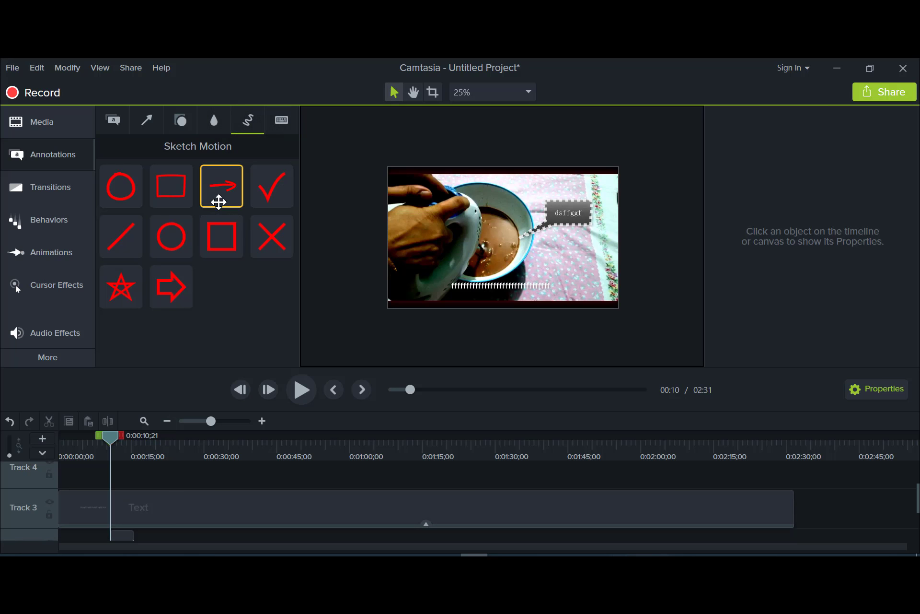
left_click_drag(252, 197, 480, 240)
scroll(197, 481, "up", 2)
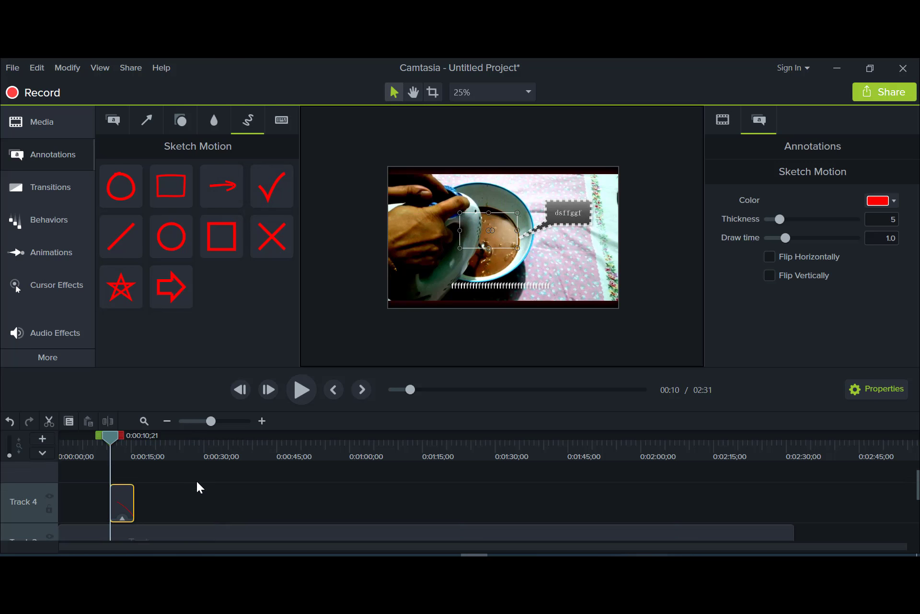
Step: Set the checkmark's thickness to 14 and draw time to 2.6, and play its drawing animation from 0:00:10;15
left_click_drag(108, 437, 117, 438)
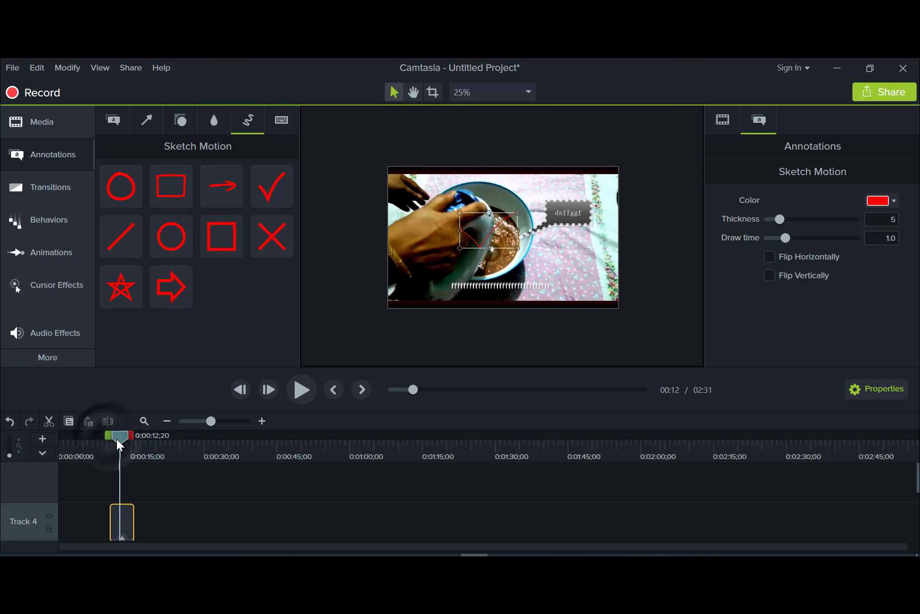
mouse_move(780, 219)
left_mouse_down()
mouse_move(836, 221)
mouse_move(836, 243)
mouse_move(846, 243)
mouse_move(805, 246)
mouse_move(814, 246)
left_mouse_up()
left_click_drag(119, 436, 110, 437)
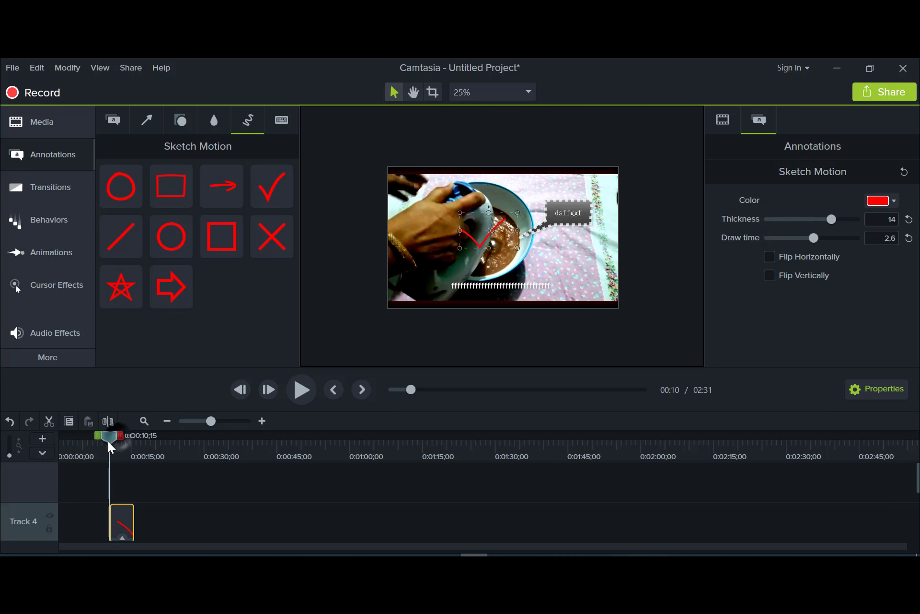
left_click(306, 398)
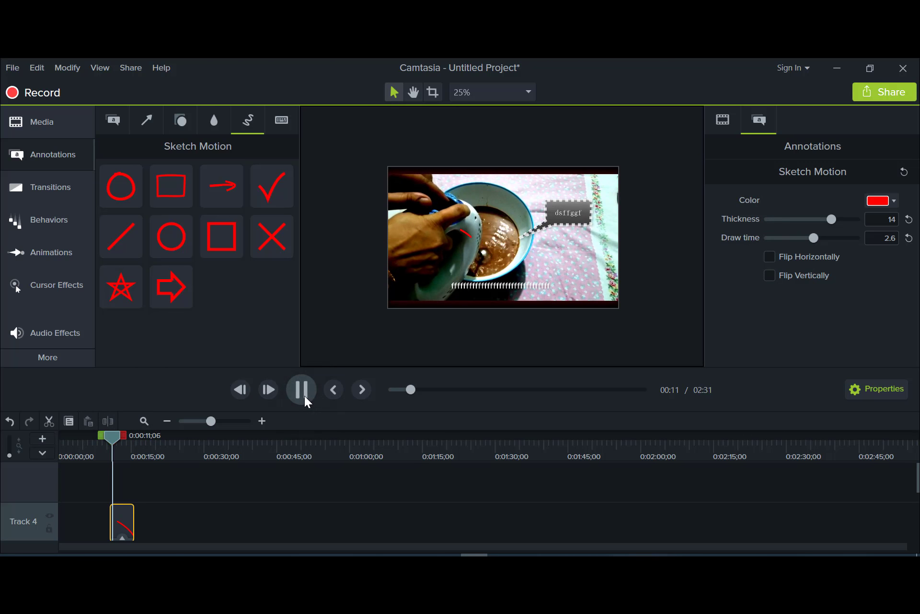
left_click(305, 397)
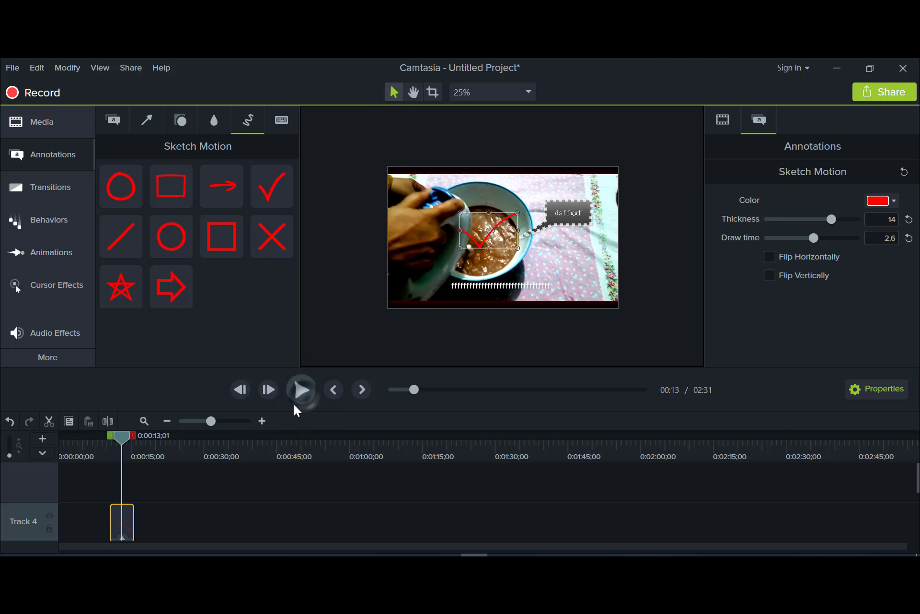
Step: Add a Traditional Ctrl+A keystroke callout on Track 4 after the checkmark, and enlarge it over the forearm in the frame
left_click(278, 130)
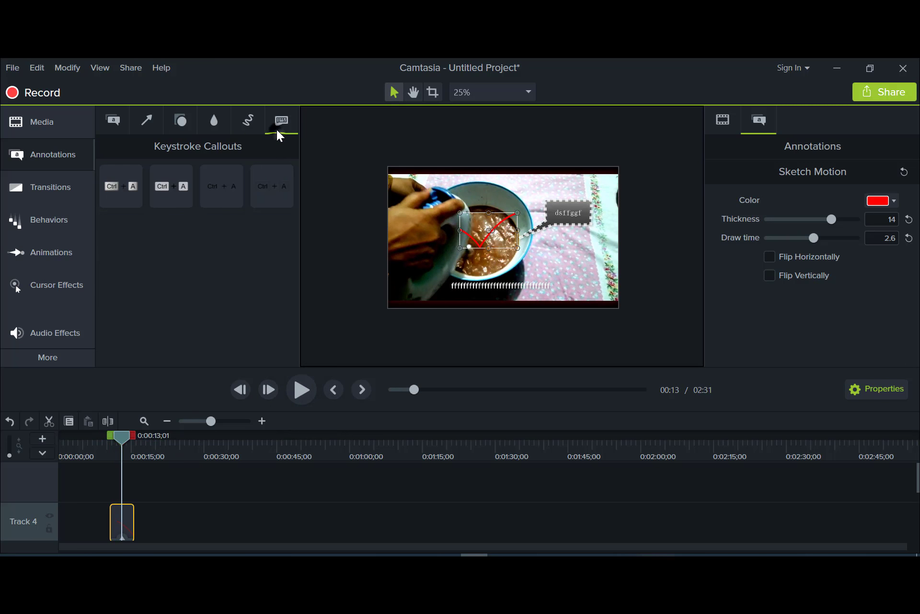
mouse_move(122, 191)
left_mouse_down()
mouse_move(145, 466)
mouse_move(158, 508)
left_mouse_up()
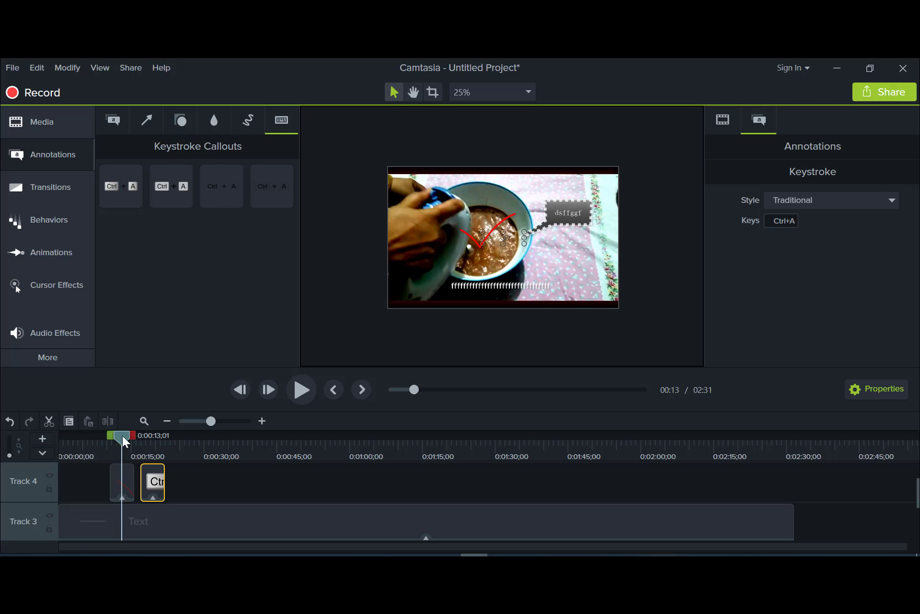
left_click_drag(123, 435, 149, 442)
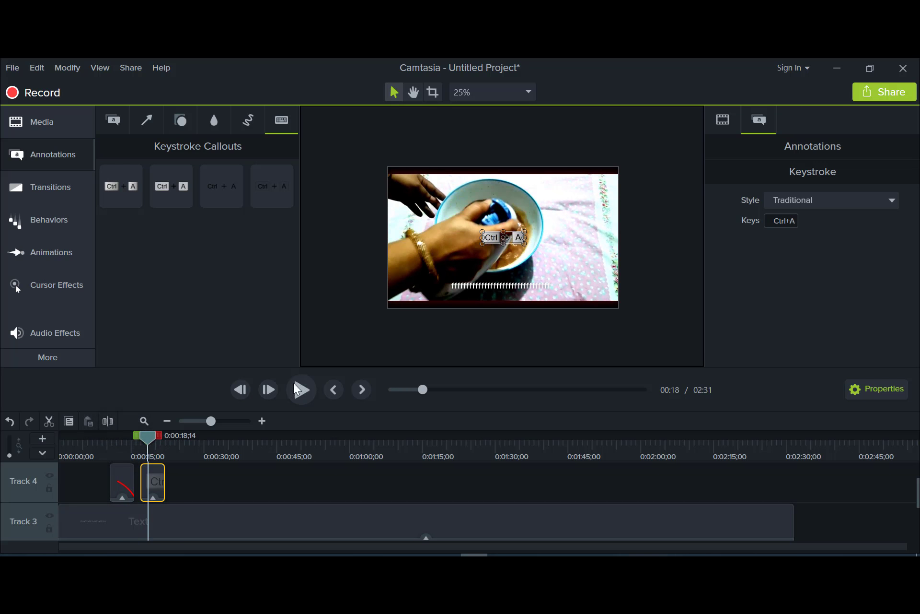
left_click_drag(459, 255, 420, 253)
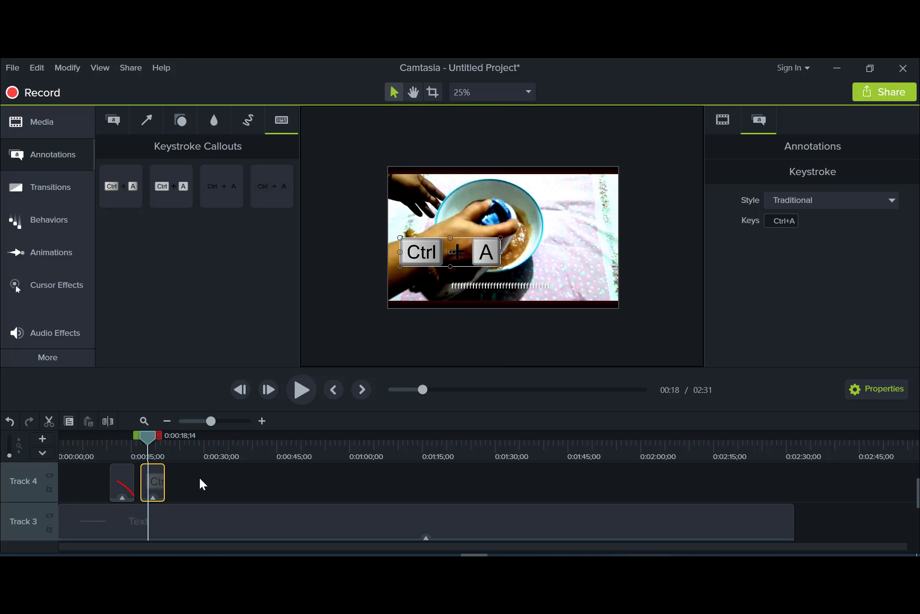
Step: Try different keys in the keystroke callout, including Ctrl+Z, settle on NumPad8, and move it to the frame's lower-left corner
left_click(773, 223)
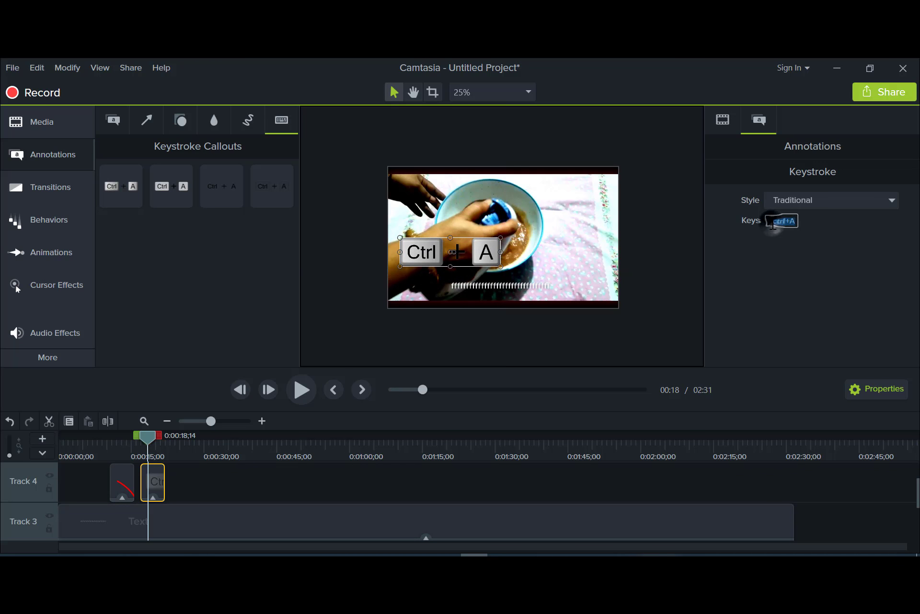
key("f")
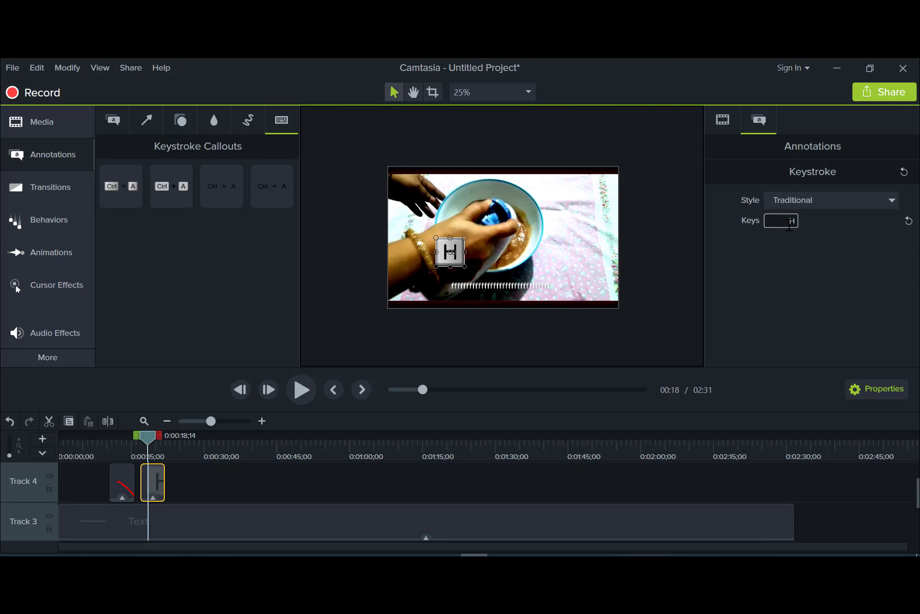
key("KP_Add")
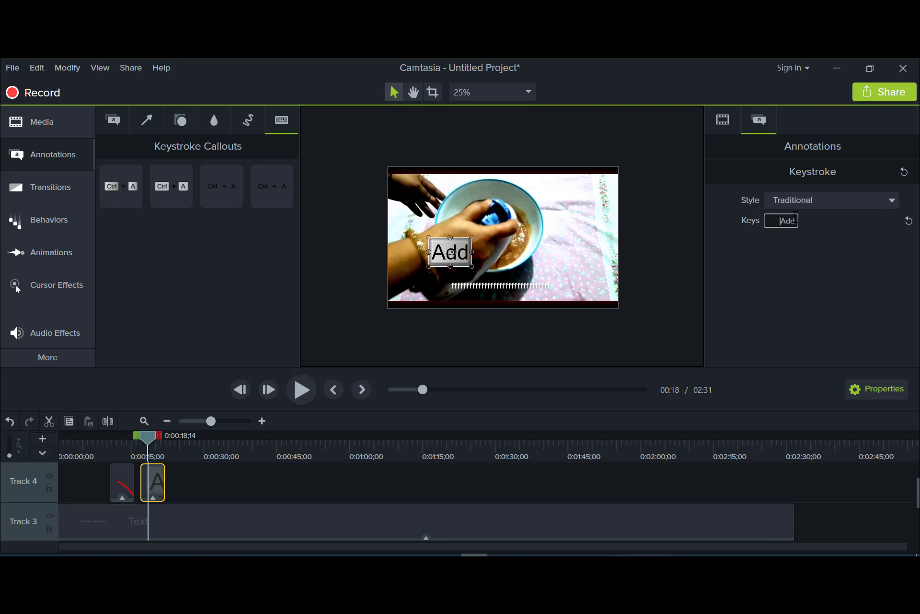
key("l")
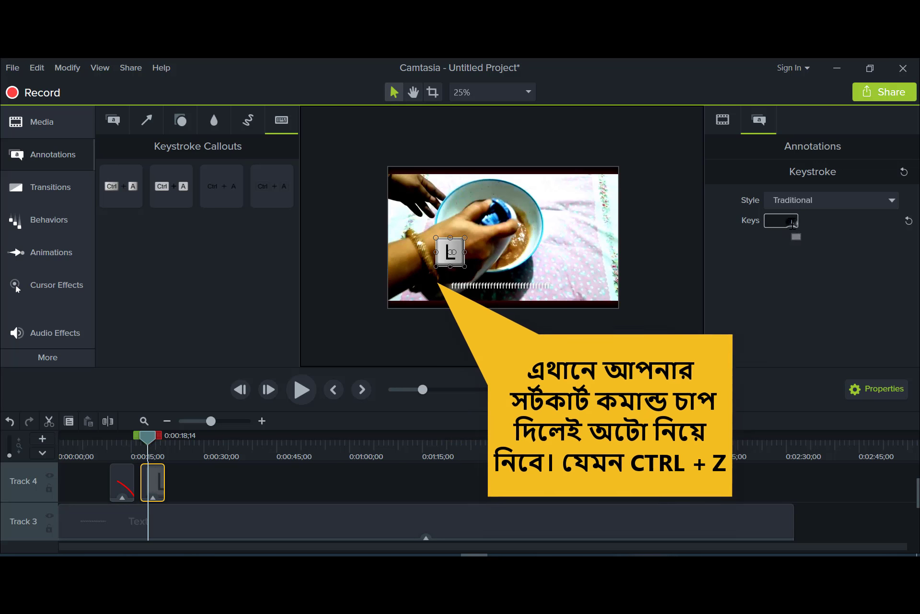
key("ctrl+z")
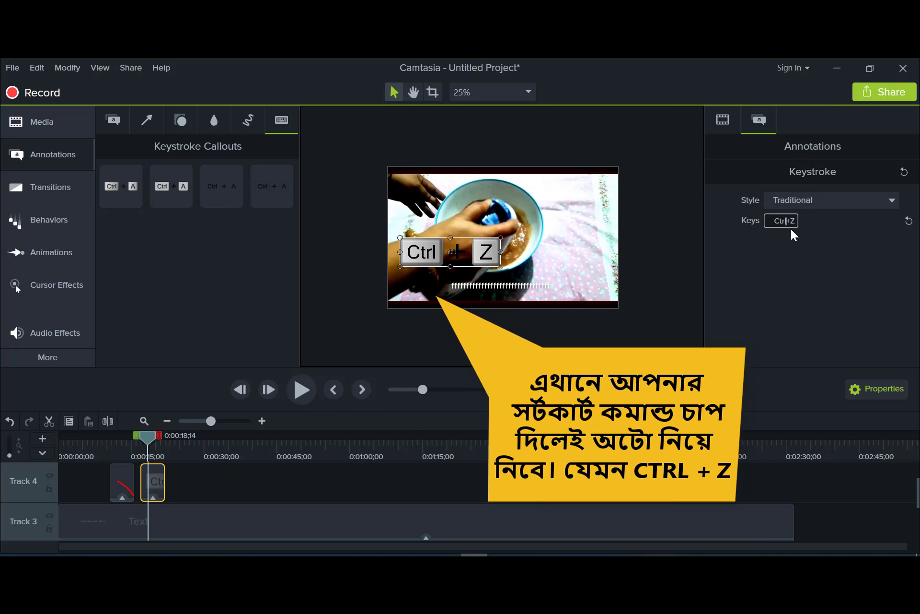
key("j")
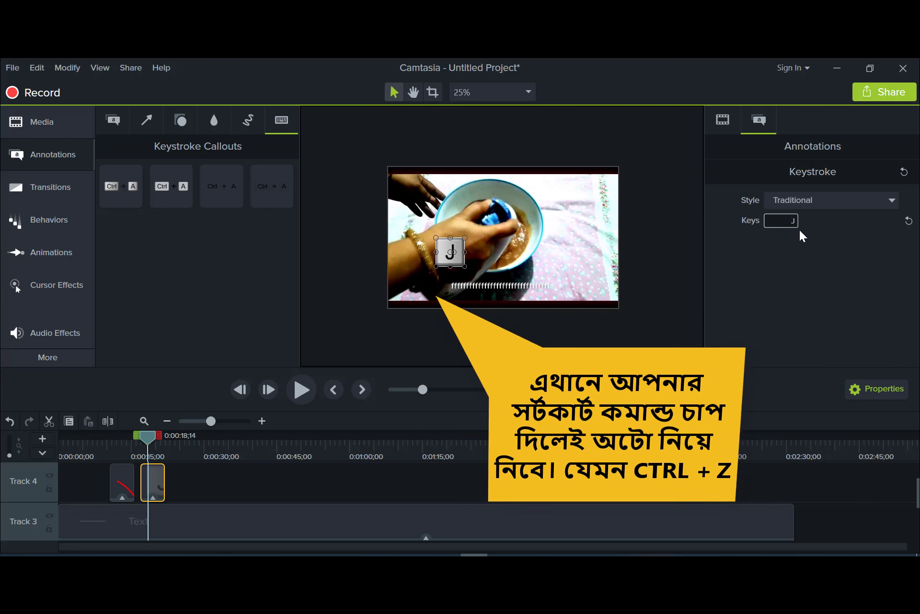
key("Right")
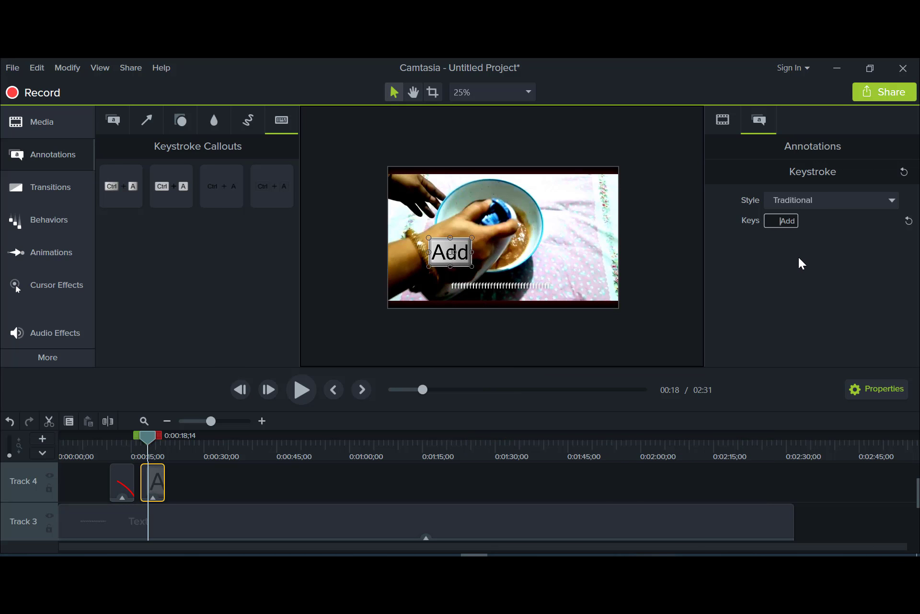
key("KP_8")
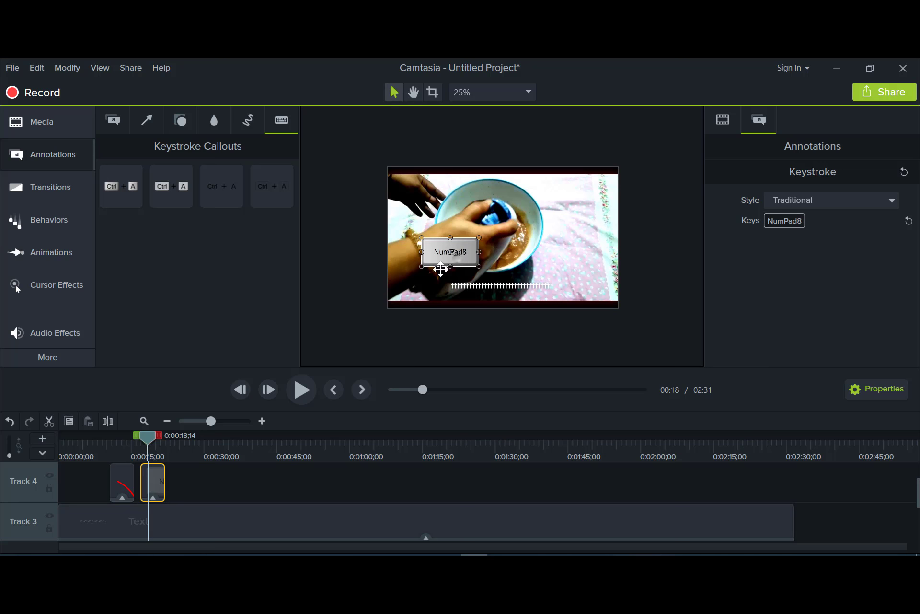
left_click_drag(441, 270, 418, 288)
left_click(312, 318)
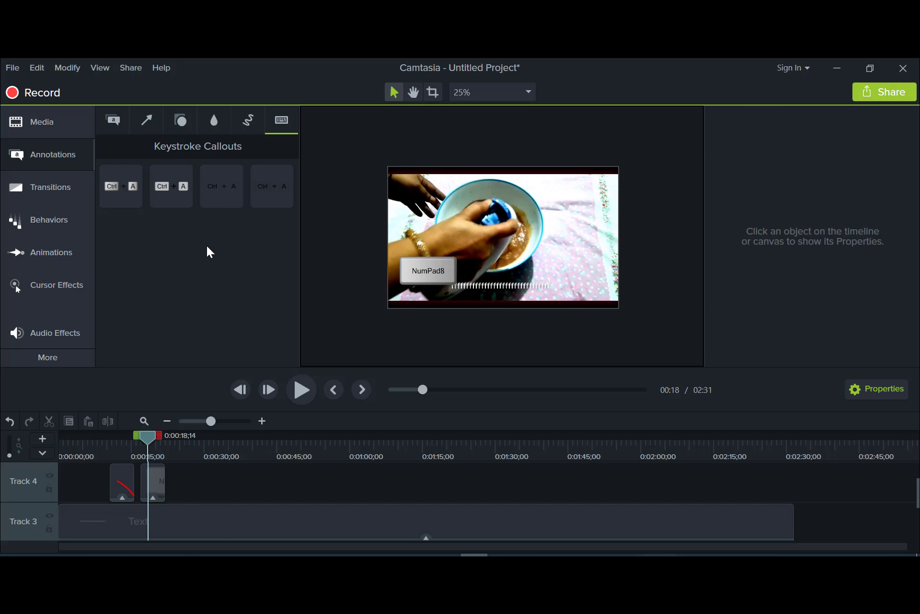
Step: Add the coral rectangular callout with the darker right end over the hand at 0:00:18;14
left_click_drag(237, 192, 264, 163)
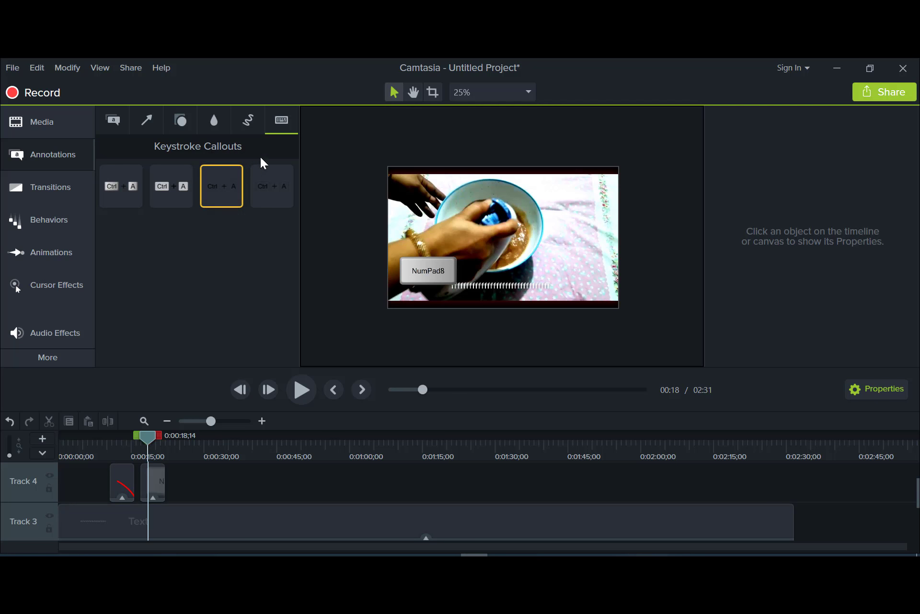
left_click(111, 121)
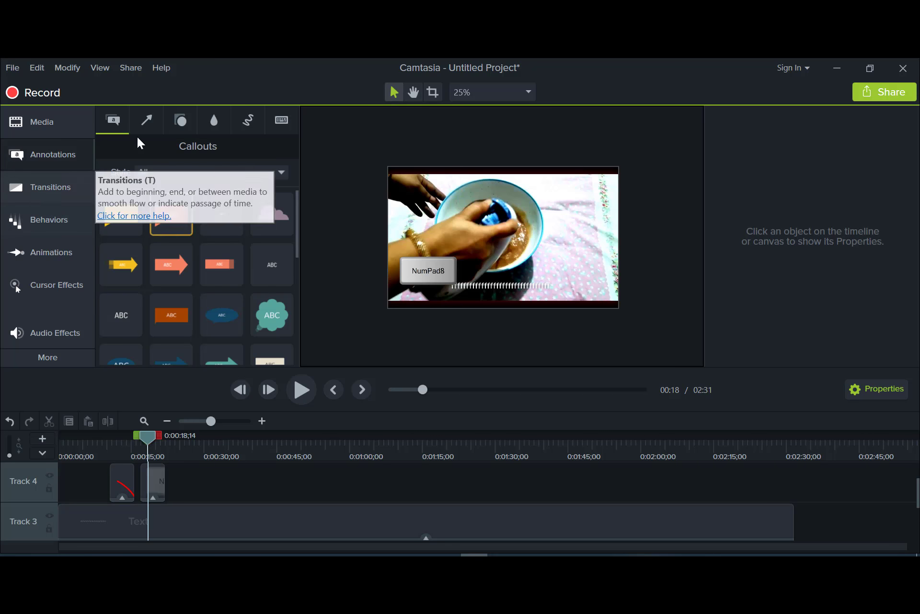
scroll(163, 283, "down", 2)
scroll(163, 282, "up", 2)
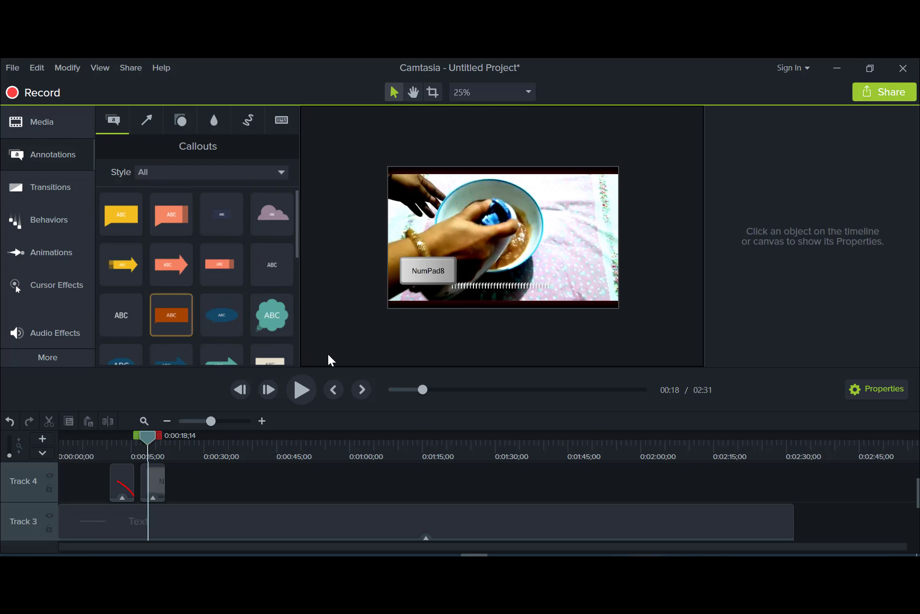
left_click_drag(203, 268, 463, 240)
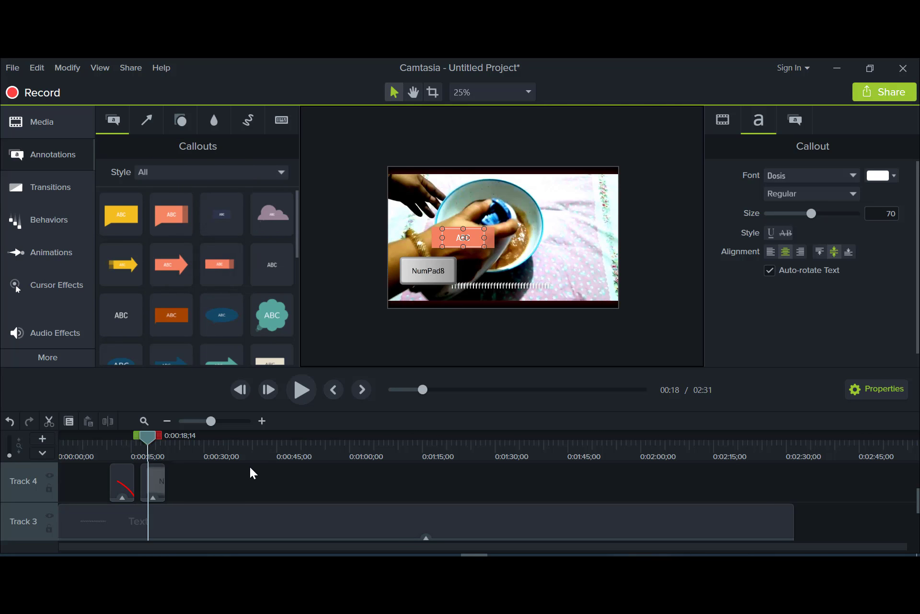
Step: Delete the checkmark and NumPad8 clips from Track 4
left_click(123, 489)
key("Delete")
left_click(152, 493)
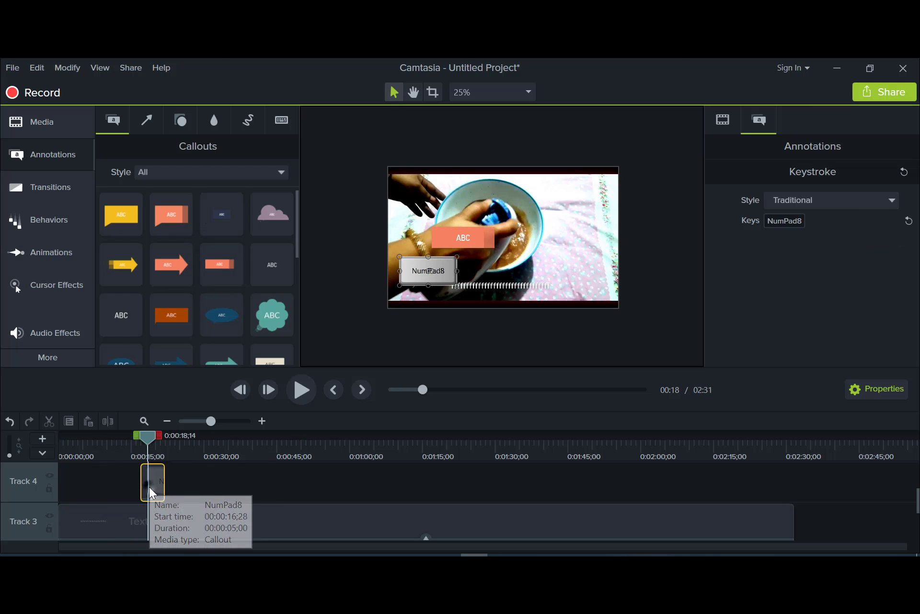
key("Delete")
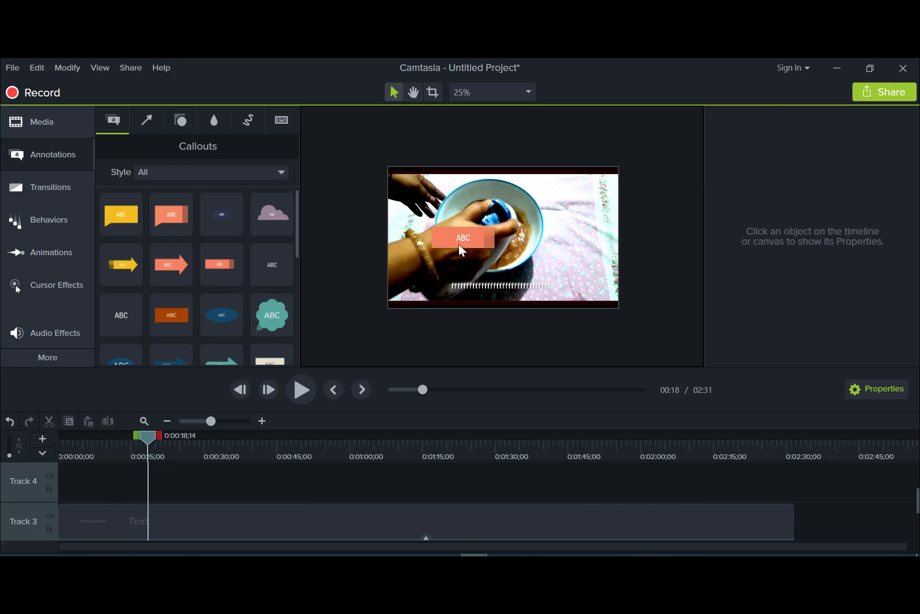
Step: Enlarge and reposition the coral ABC callout so it forms a band across the middle of the frame
left_click(463, 238)
left_click_drag(483, 247, 580, 278)
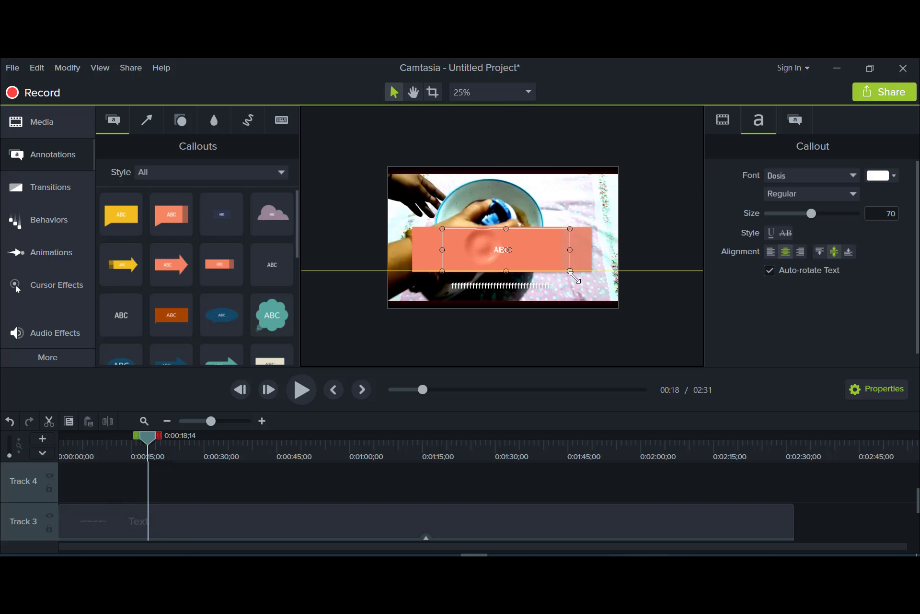
left_click_drag(513, 261, 501, 249)
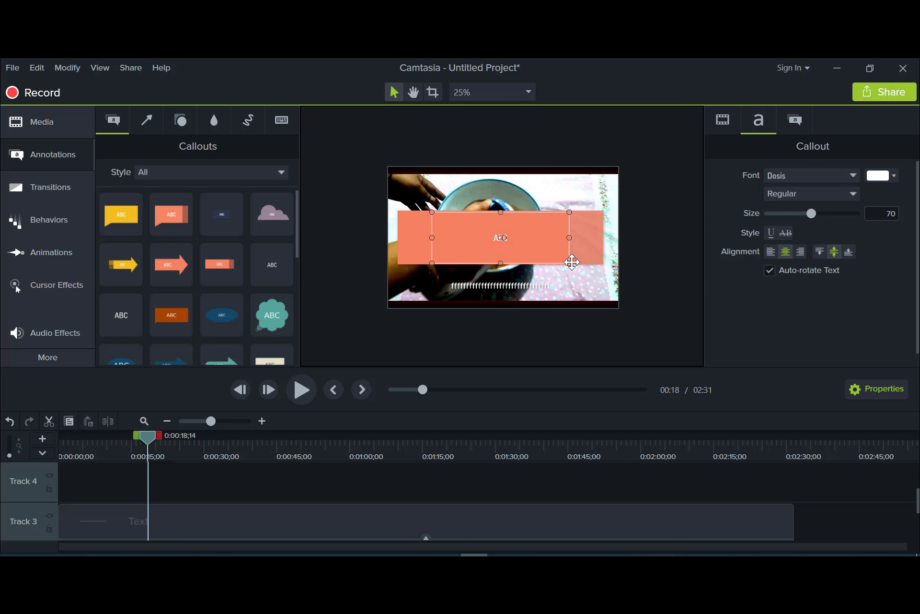
left_click_drag(570, 262, 590, 271)
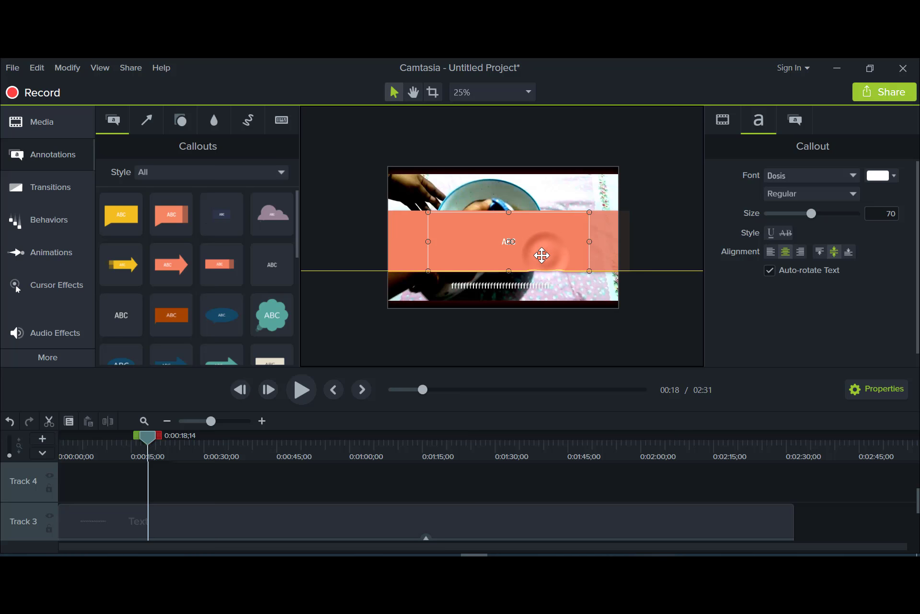
Step: Trim the start of the Text clip on Track 3 to about 0:00:30;00
scroll(214, 490, "down", 2)
scroll(214, 490, "up", 2)
scroll(214, 491, "down", 1)
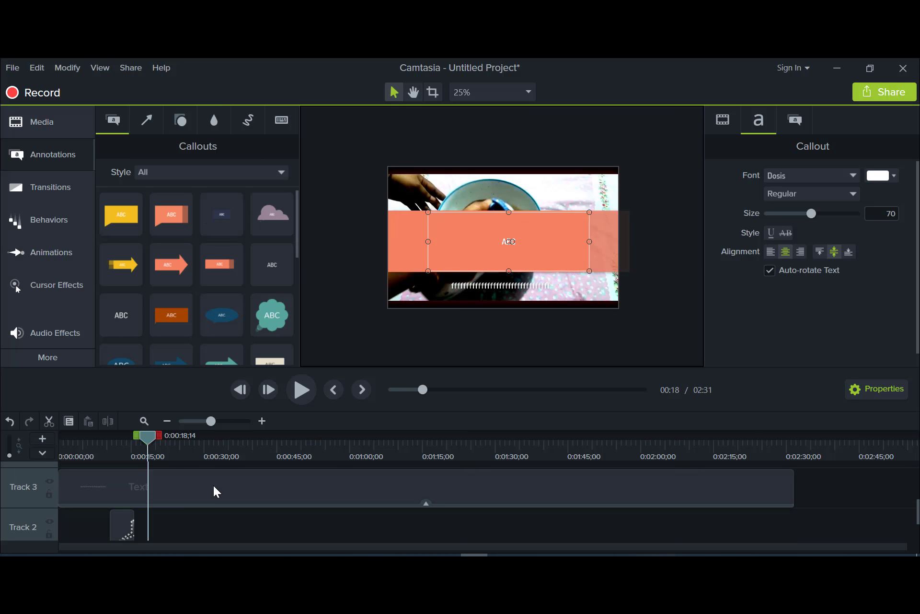
left_click(214, 491)
scroll(214, 490, "up", 1)
scroll(213, 490, "down", 1)
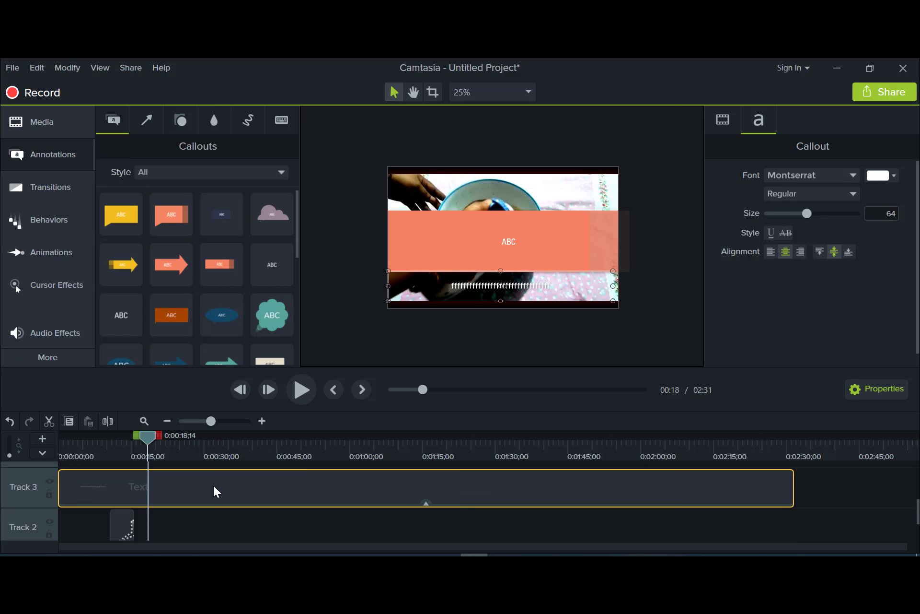
scroll(124, 527, "up", 1)
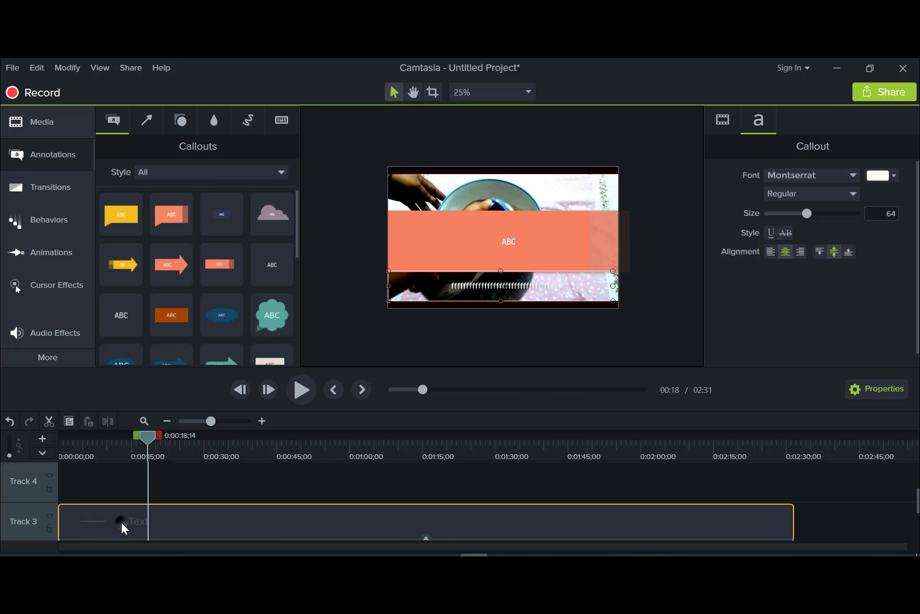
scroll(124, 527, "down", 1)
scroll(123, 527, "down", 1)
scroll(155, 524, "up", 1)
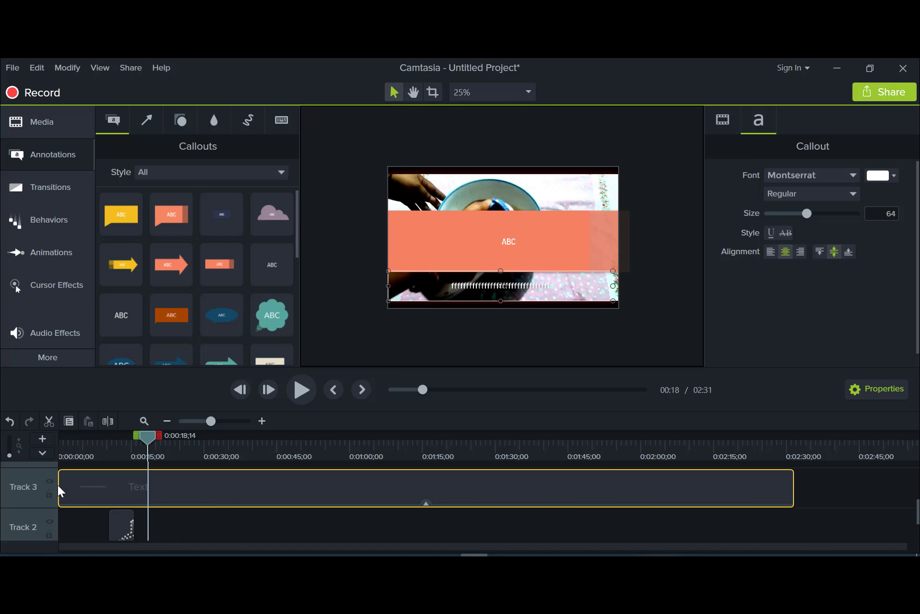
left_click_drag(60, 486, 206, 484)
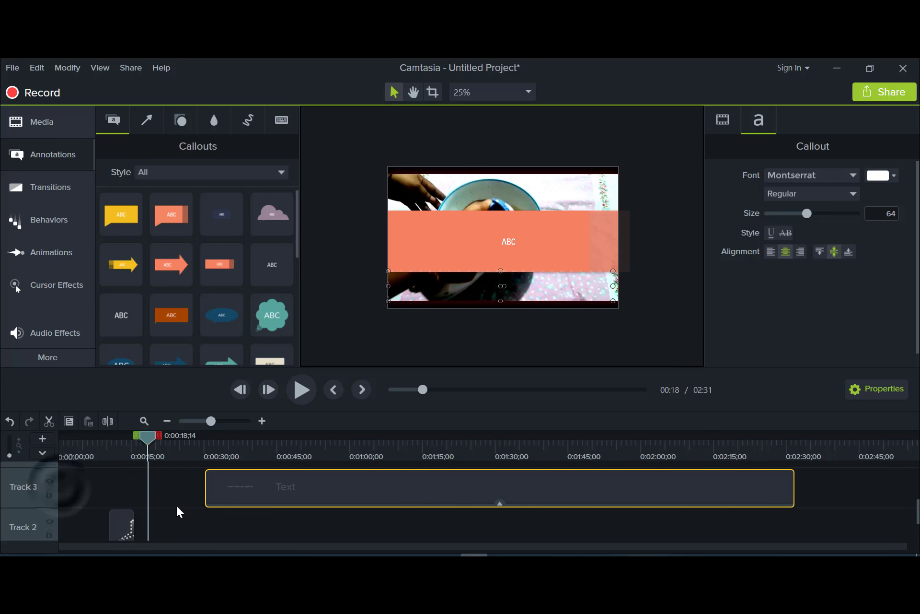
Step: Enlarge the gray "dsffggf" callout on Track 2 at 0:00:13;22 into a wide rectangle across the middle of the frame
left_click(115, 526)
left_click(125, 446)
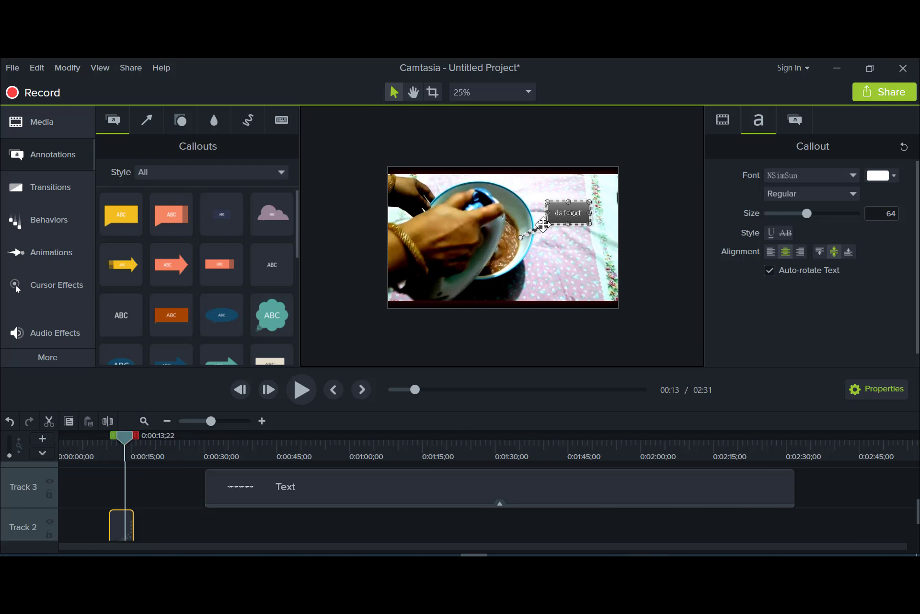
left_click_drag(543, 226, 410, 277)
left_click_drag(452, 248, 454, 248)
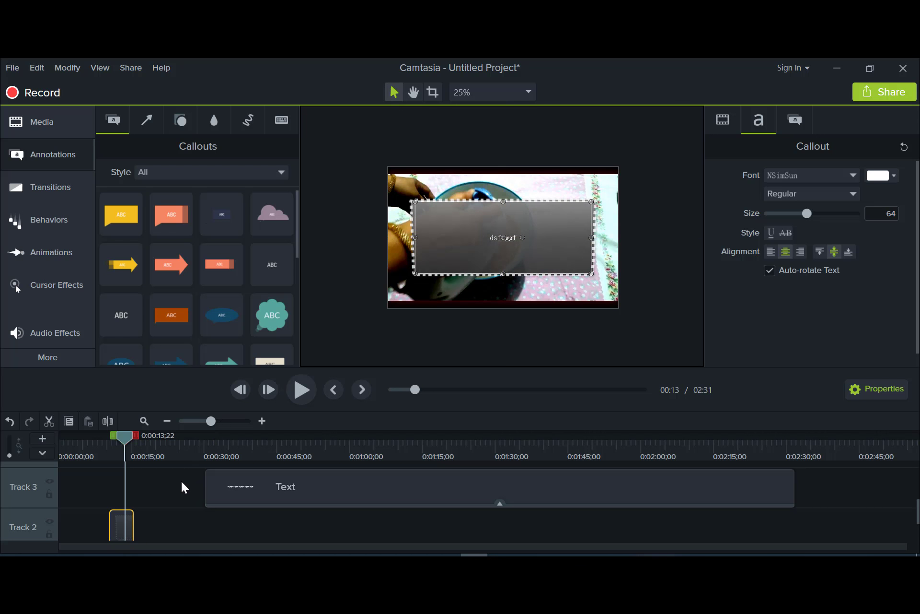
Step: Extend the end of the gray callout clip on Track 2 to about 0:00:18;14 and move the playhead to 0:00:14;28
scroll(181, 486, "down", 1)
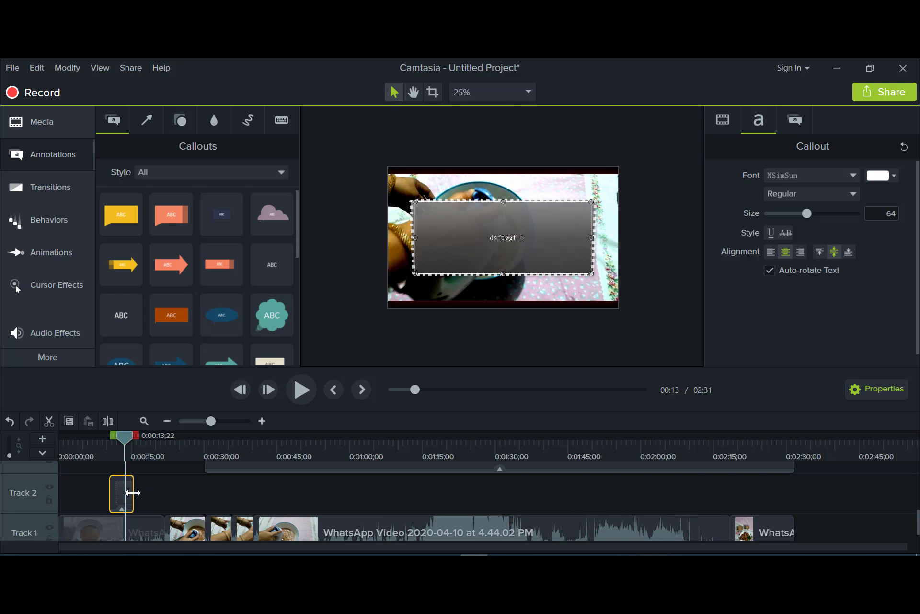
mouse_move(133, 492)
left_mouse_down()
mouse_move(464, 495)
mouse_move(147, 499)
left_mouse_up()
mouse_move(124, 437)
left_mouse_down()
mouse_move(114, 440)
mouse_move(157, 448)
mouse_move(133, 449)
left_mouse_up()
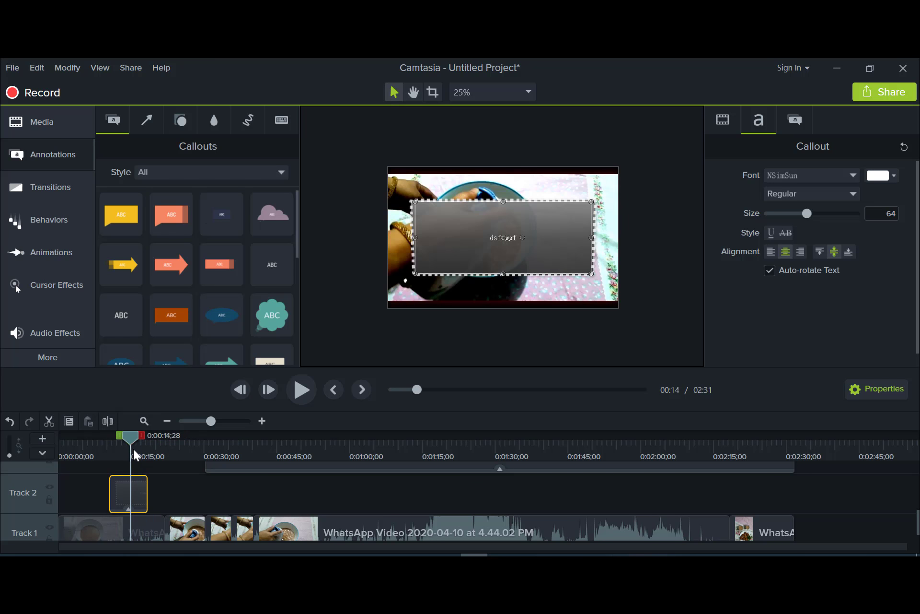
scroll(164, 482, "up", 3)
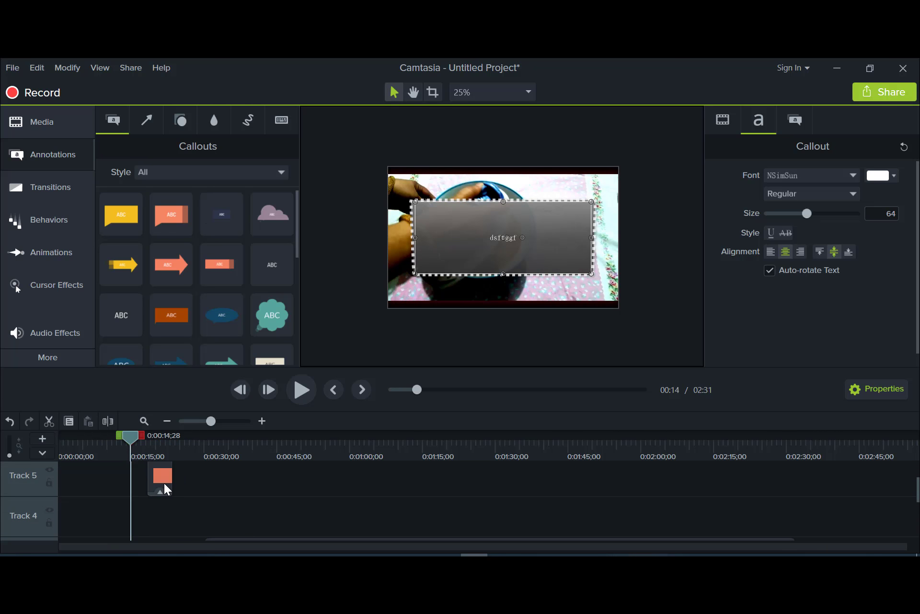
scroll(164, 482, "down", 3)
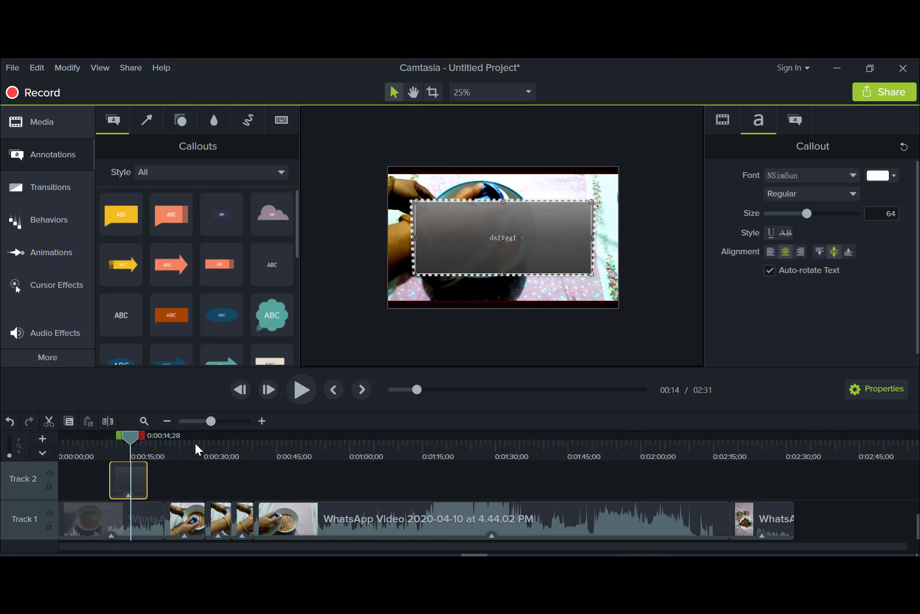
Step: Apply the Drifting behavior to the gray callout clip on Track 2 and move the playhead back to 0:00:10;06
left_click(47, 217)
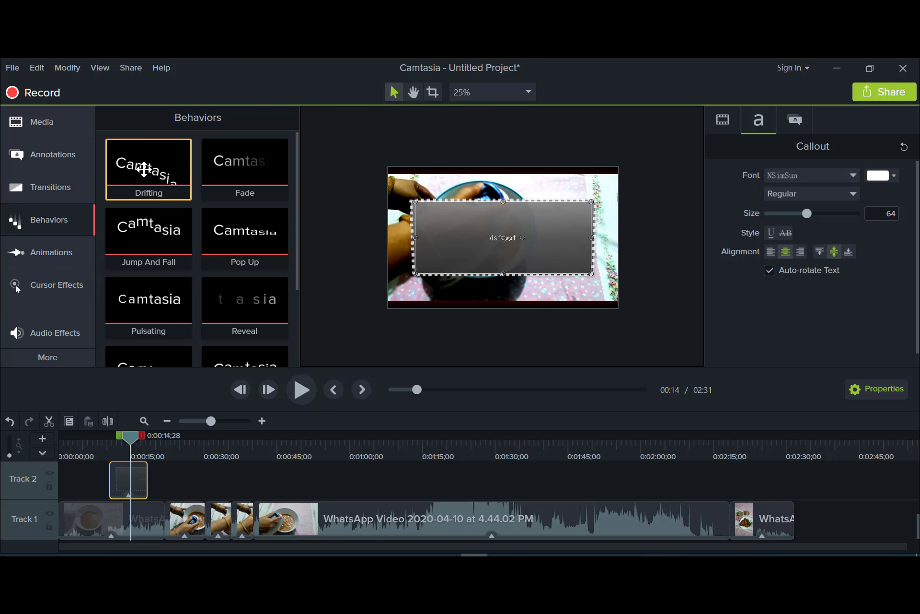
left_click_drag(144, 169, 136, 482)
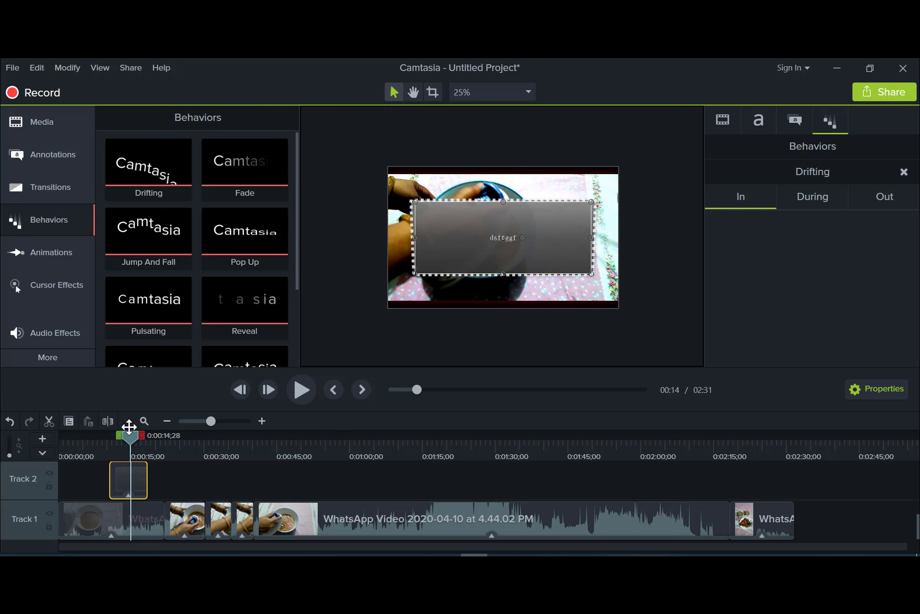
left_click_drag(128, 441, 106, 438)
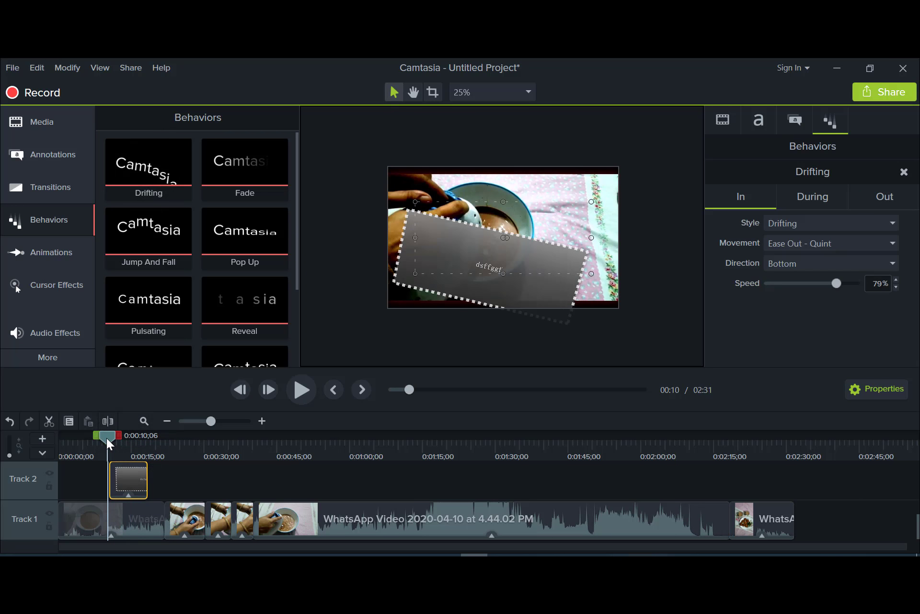
Step: Preview the Drifting behavior on the Track 2 callout and the Pulsating behavior on the orange ABC callout on Track 5
left_click(298, 392)
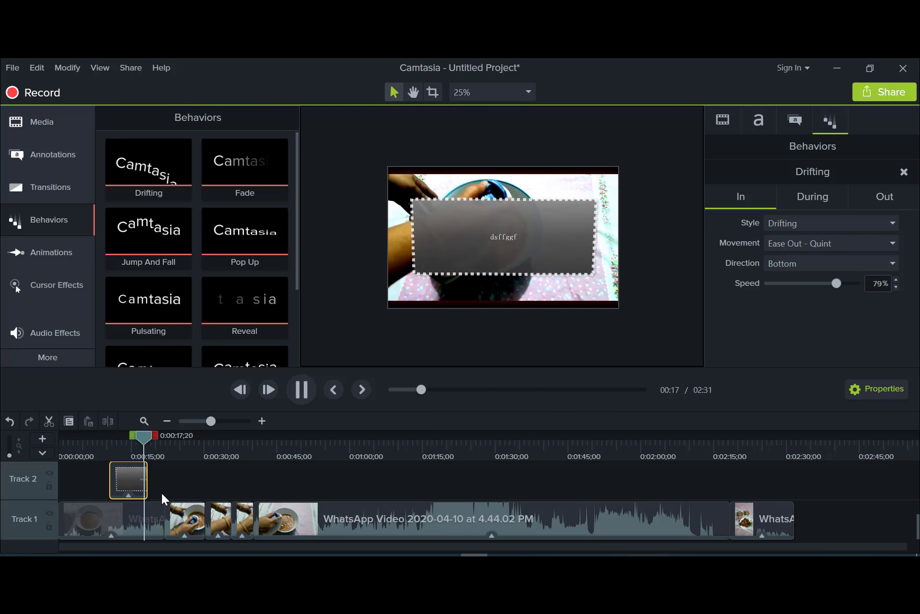
left_click(298, 388)
scroll(272, 478, "up", 3)
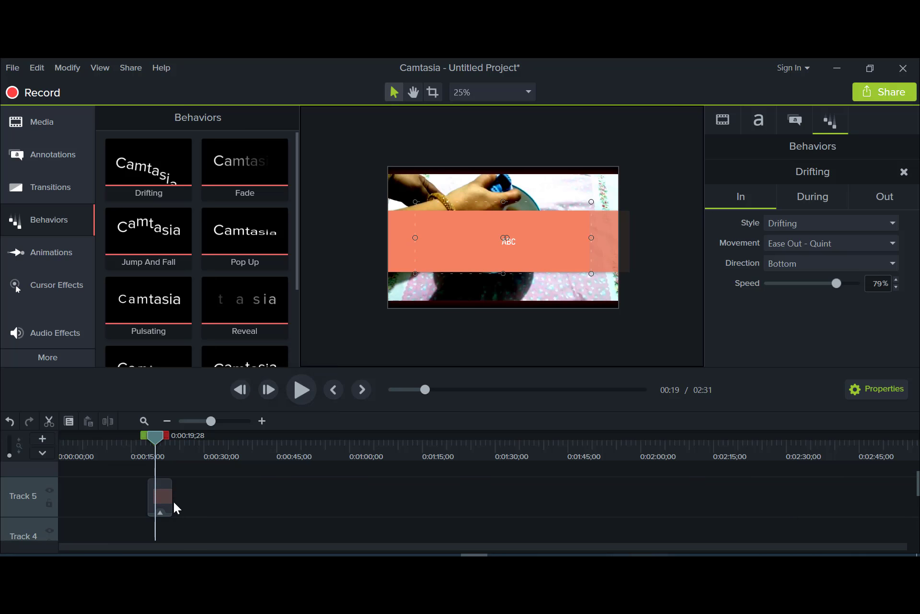
left_click_drag(165, 321, 172, 493)
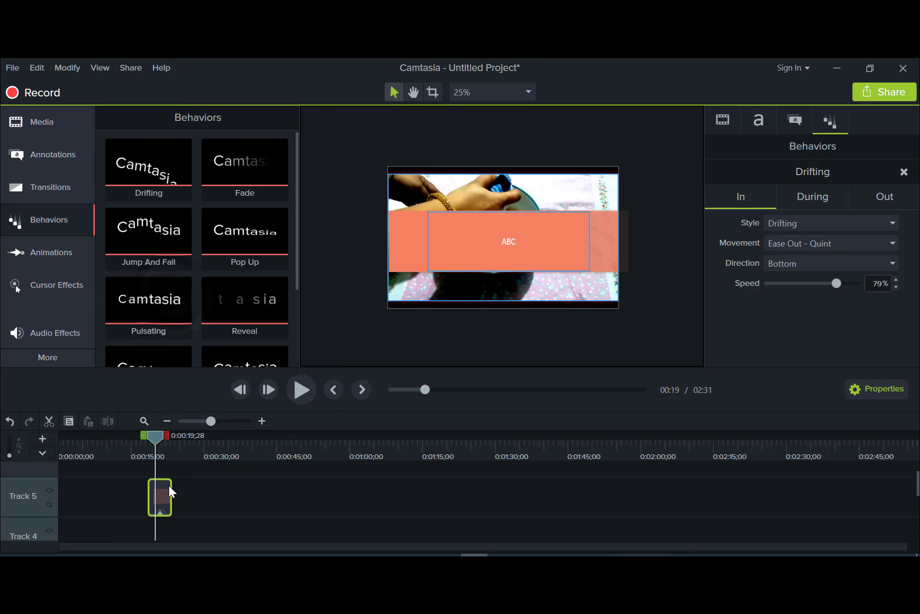
left_click_drag(160, 446, 144, 437)
left_click(299, 389)
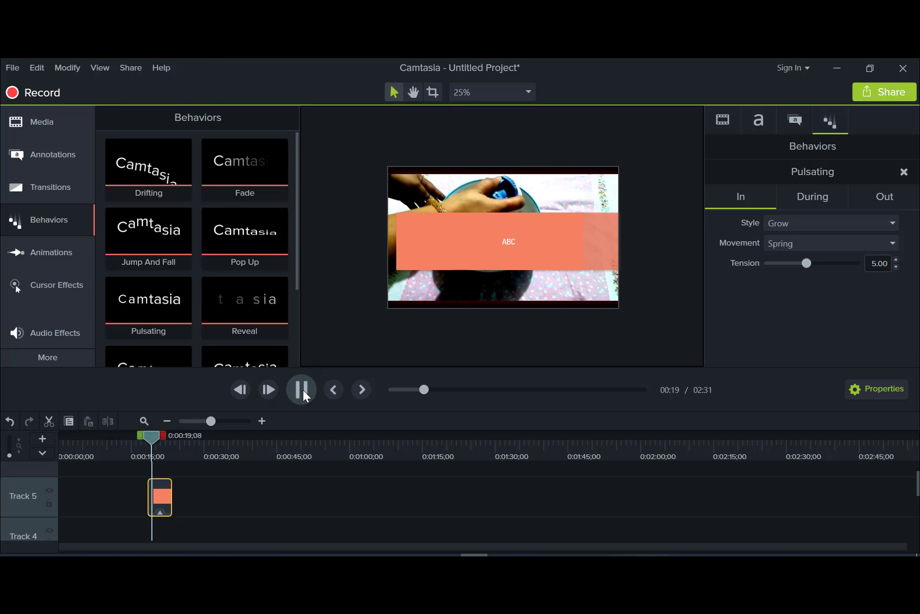
left_click(303, 389)
scroll(214, 496, "down", 2)
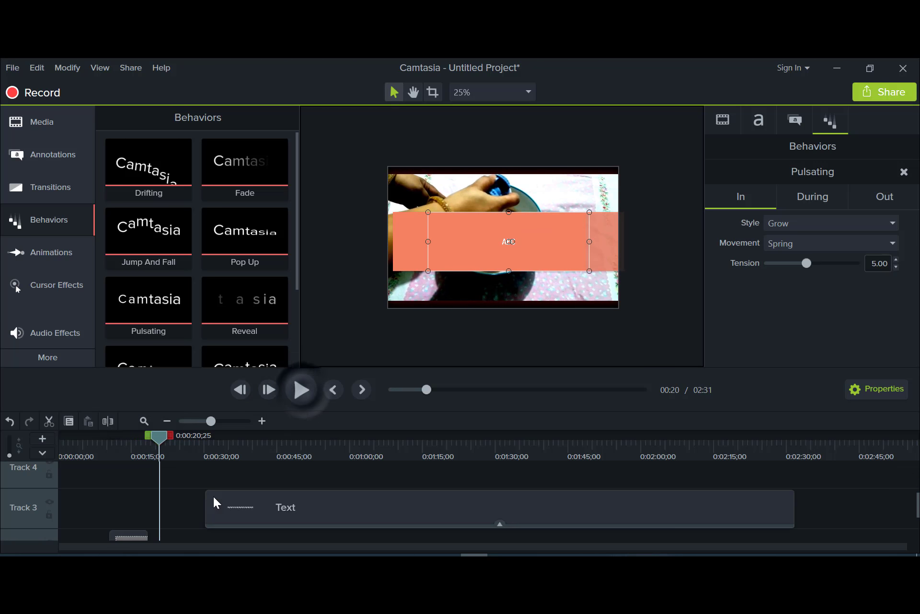
scroll(214, 496, "up", 2)
Step: Review the In, During and Out settings of the Drifting behavior on the Track 2 callout, including the available During styles
left_click(142, 484)
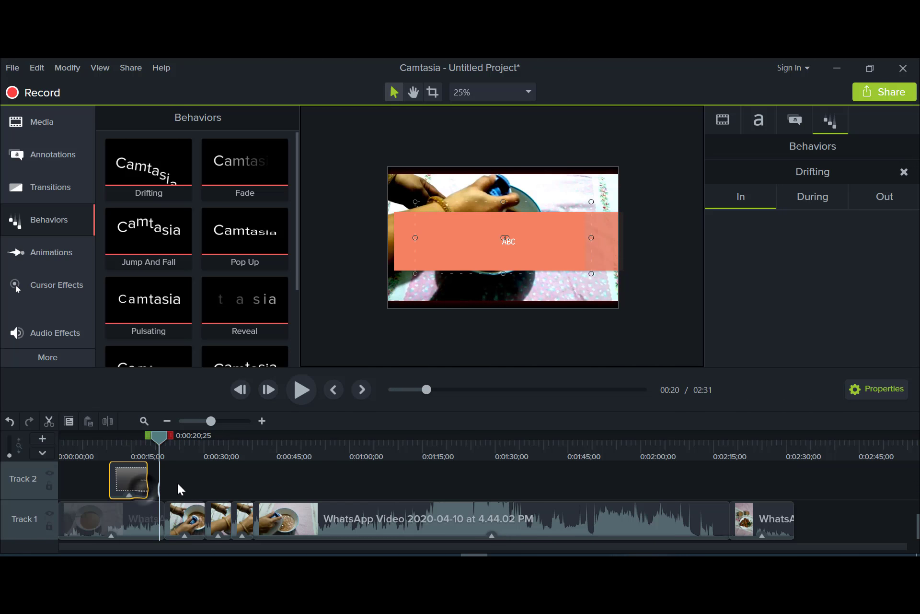
left_click(134, 445)
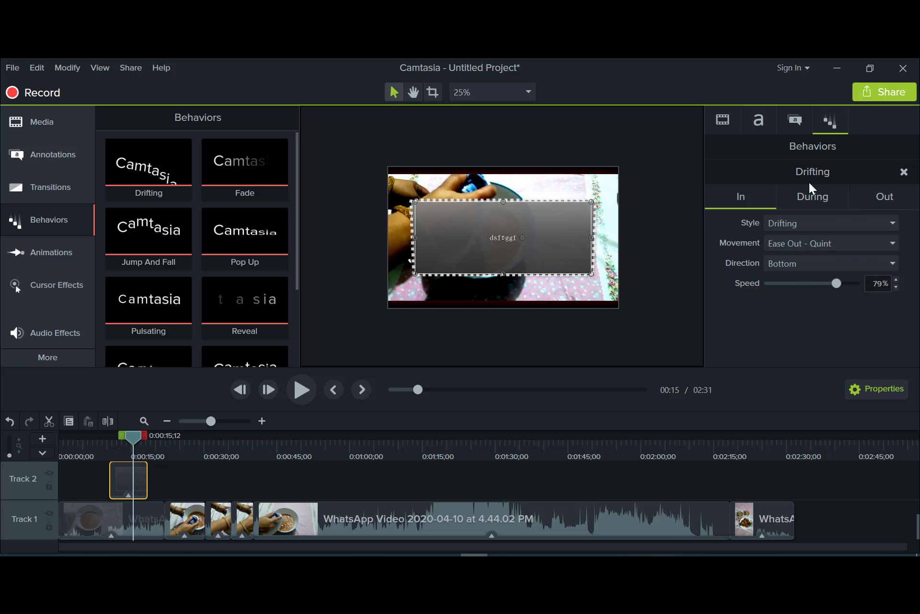
left_click(876, 190)
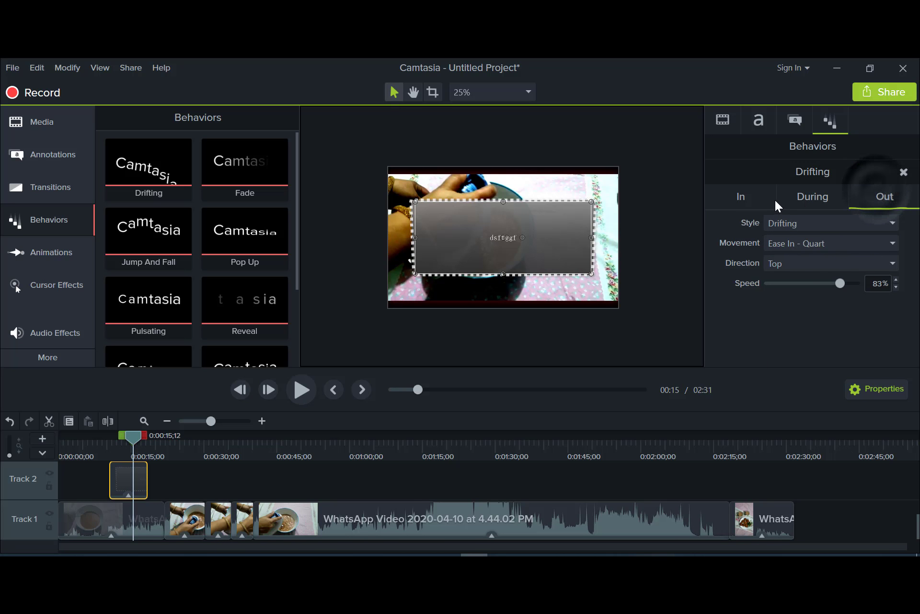
left_click(743, 198)
left_click(810, 197)
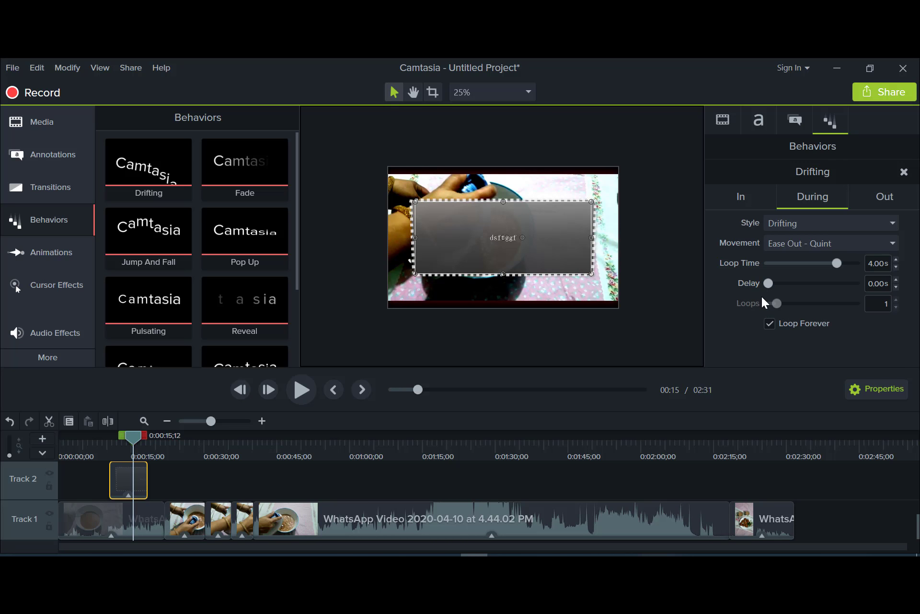
left_click(791, 228)
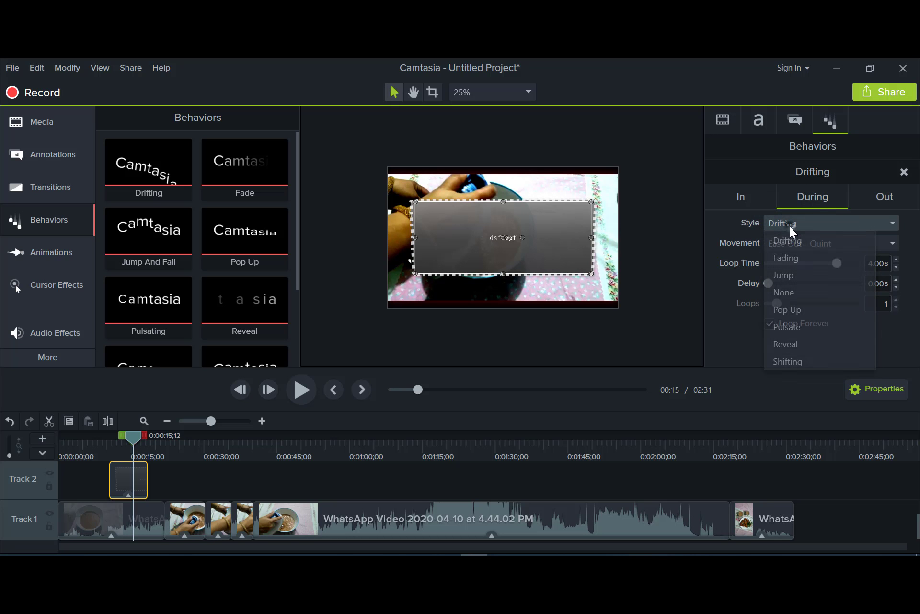
left_click(717, 223)
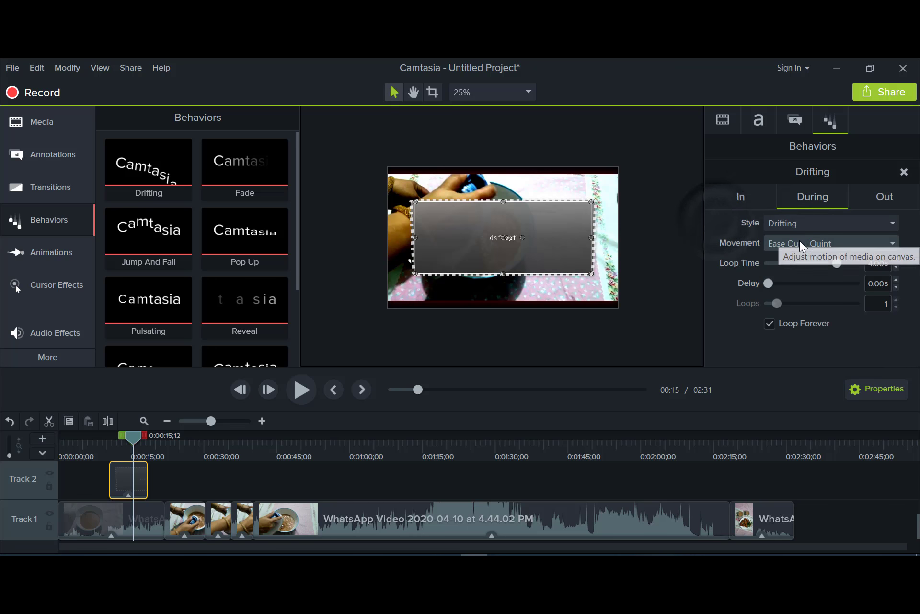
left_click(750, 198)
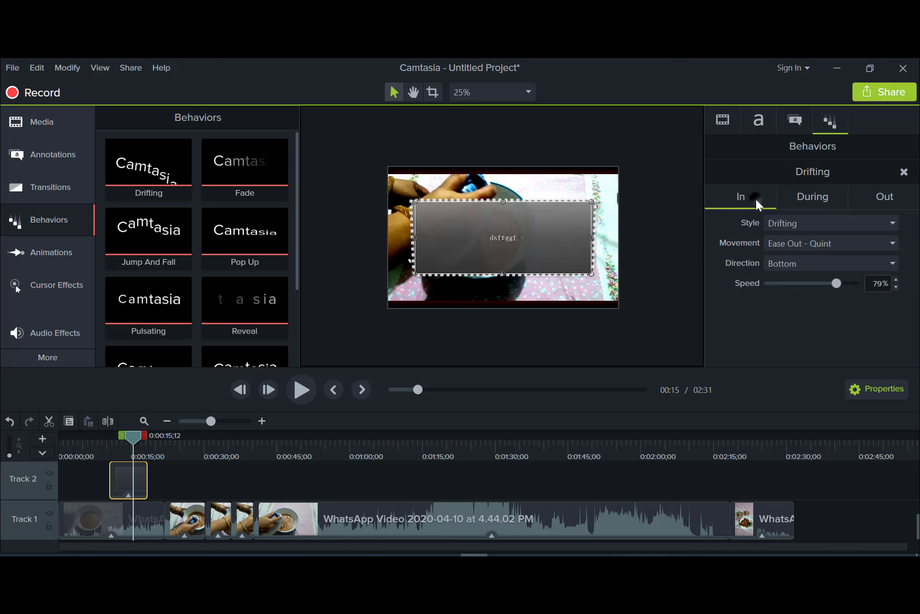
left_click(886, 197)
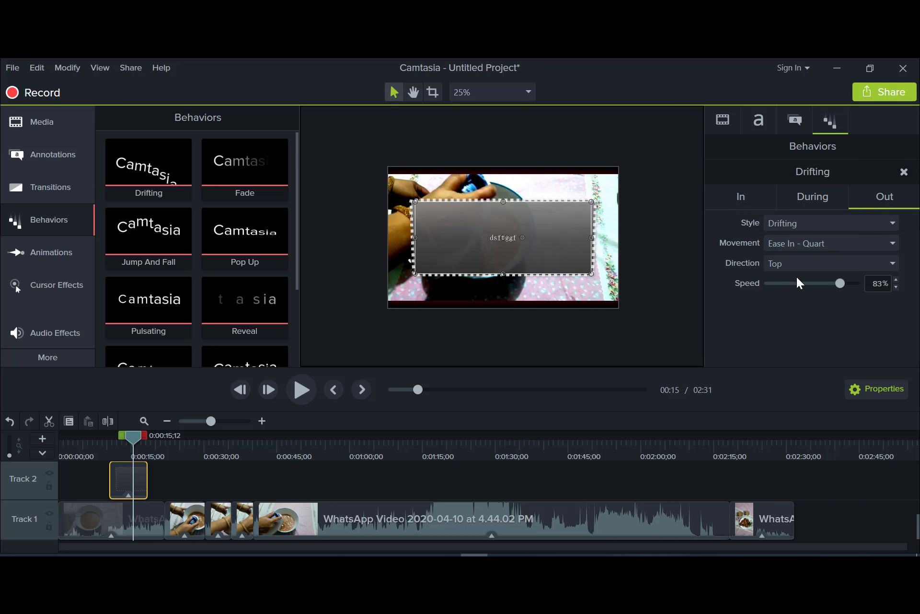
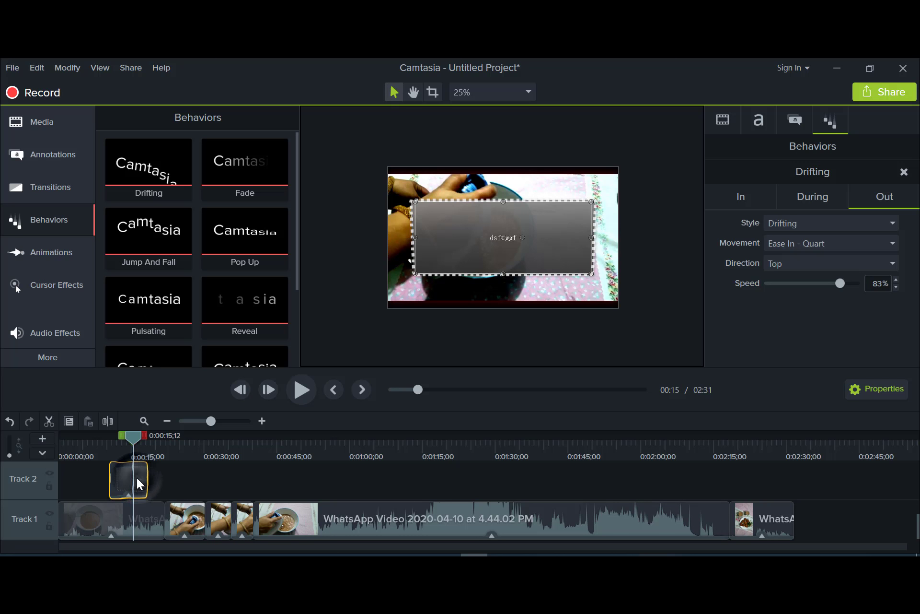
Step: Delete the grey dotted-border callout from Track 2
key("Delete")
scroll(174, 493, "up", 3)
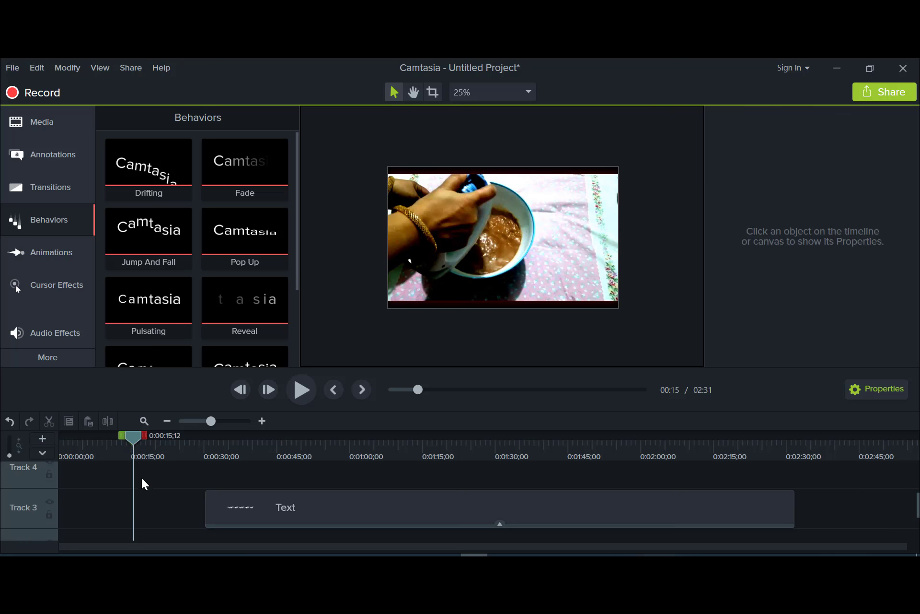
Step: Apply the Jump And Fall behavior to the Text clip on Track 3
left_click_drag(132, 435, 149, 435)
left_click_drag(275, 472, 294, 476)
left_click(341, 502)
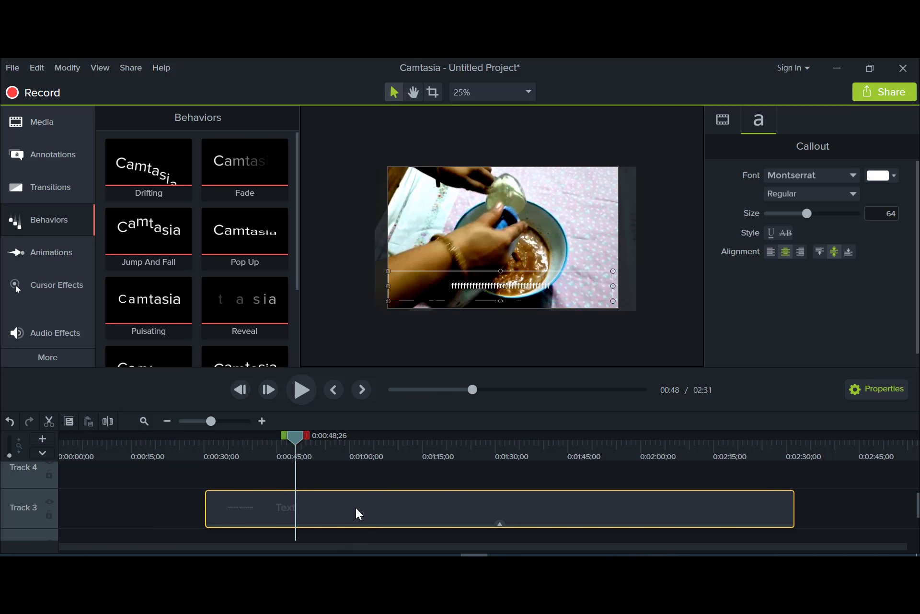
scroll(357, 513, "down", 1)
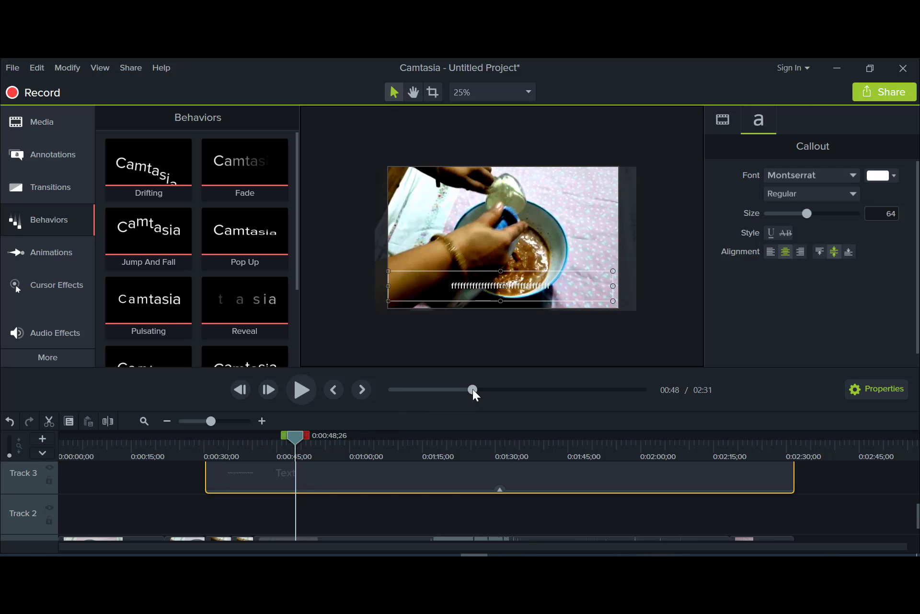
mouse_move(473, 389)
left_mouse_down()
mouse_move(588, 391)
mouse_move(463, 404)
left_mouse_up()
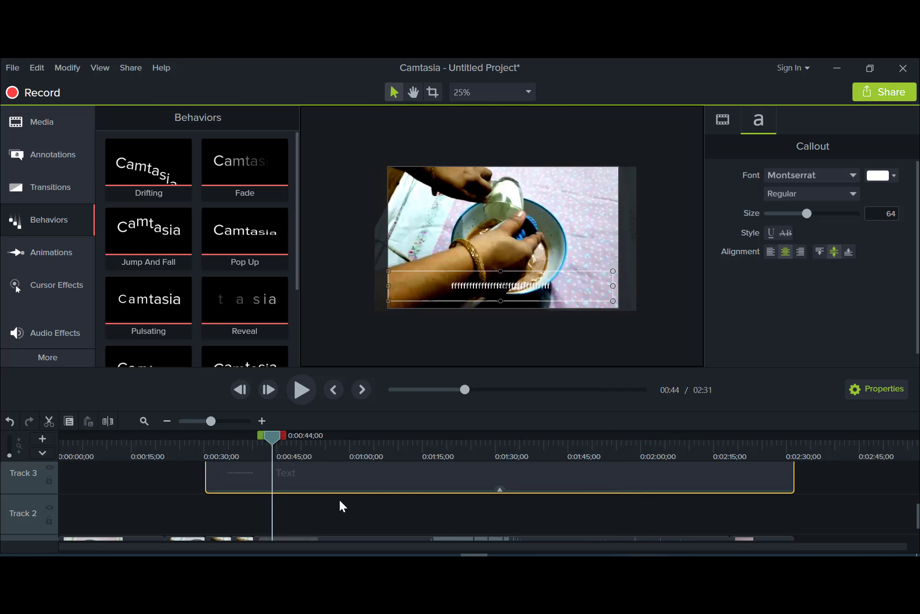
left_click_drag(211, 421, 220, 421)
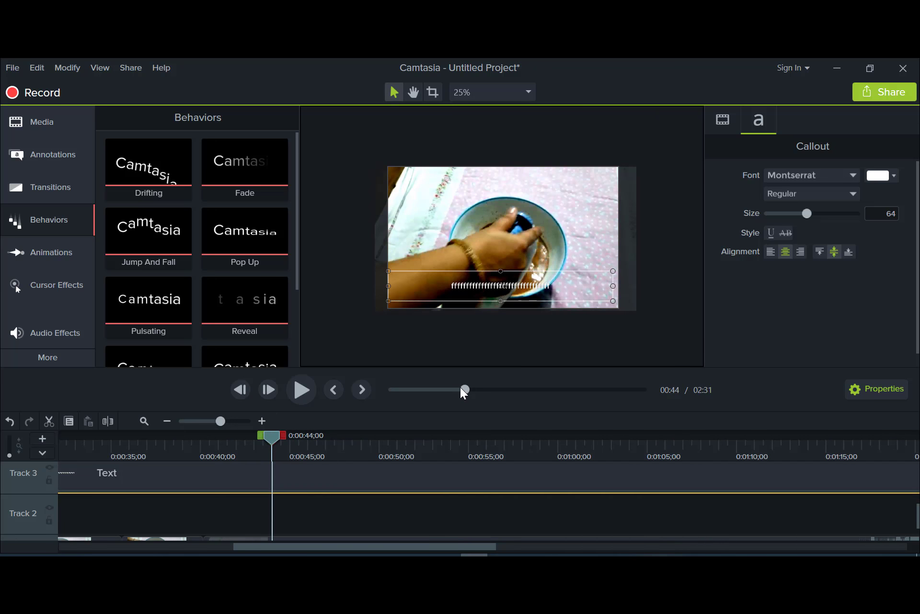
left_click_drag(542, 390, 478, 412)
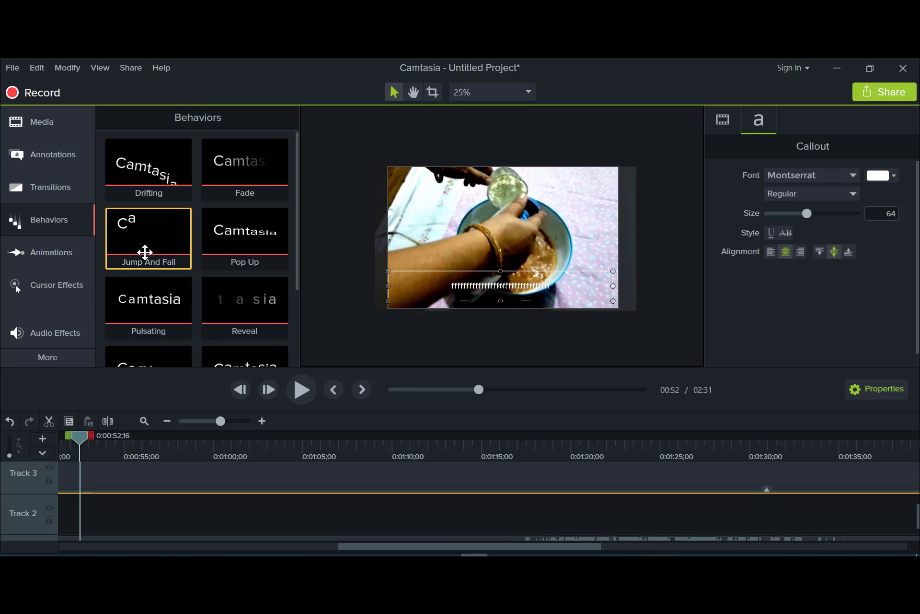
left_click_drag(144, 249, 111, 482)
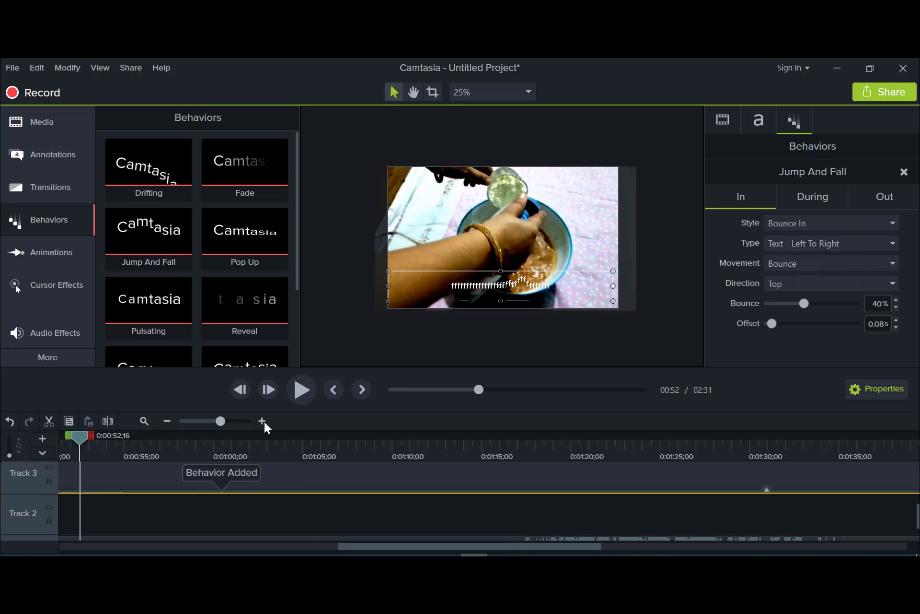
Step: Play back the Text clip to preview its Jump And Fall behavior, and stop the playback
left_click(295, 385)
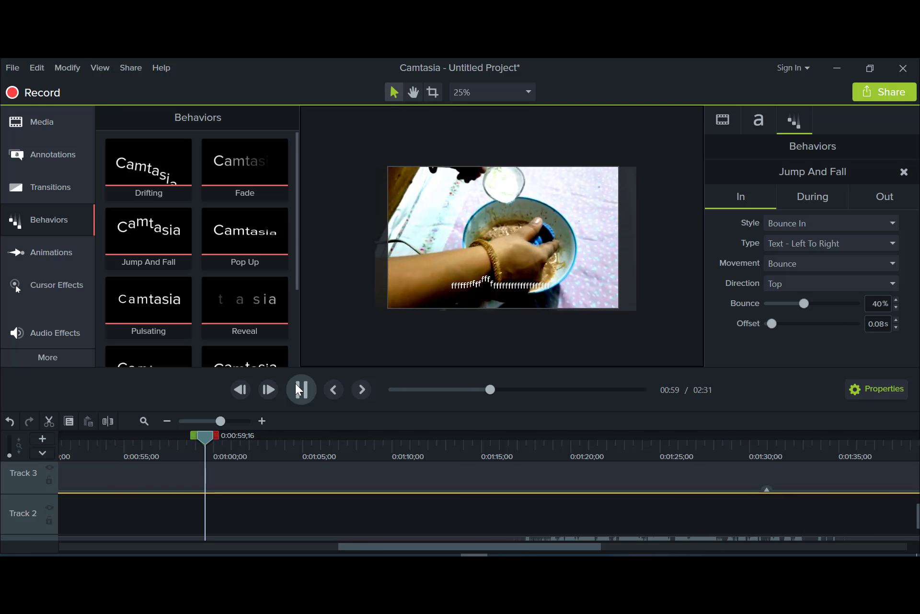
scroll(251, 531, "up", 2)
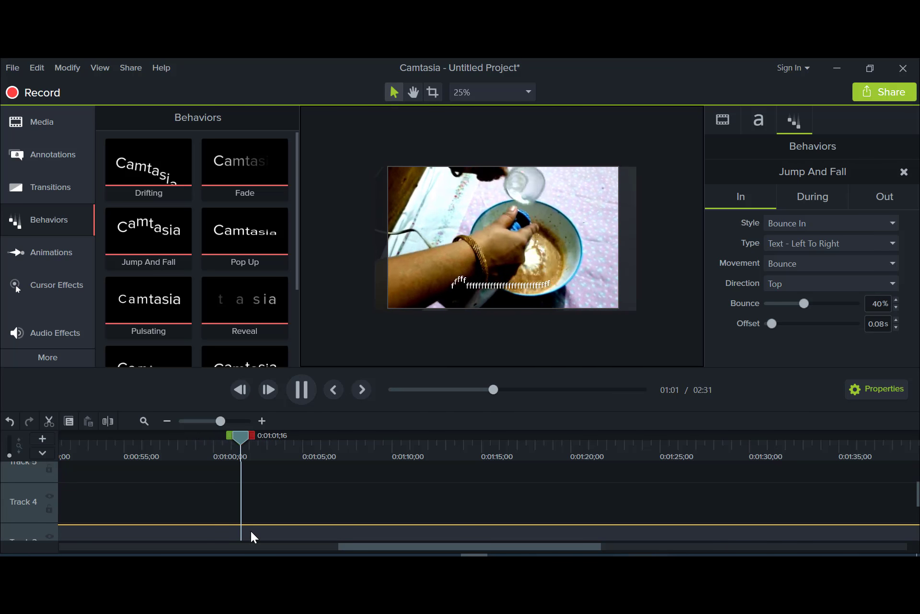
left_click(191, 420)
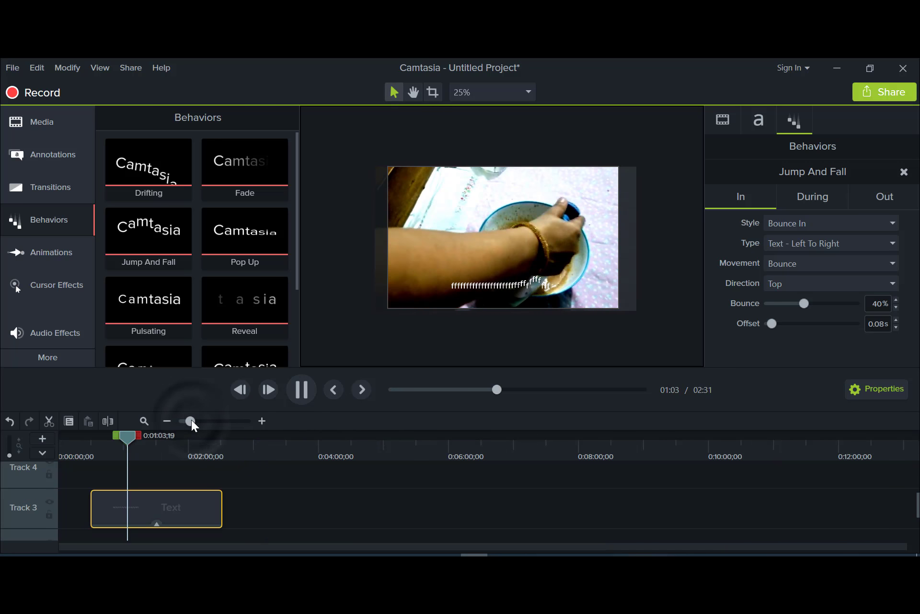
scroll(214, 518, "down", 2)
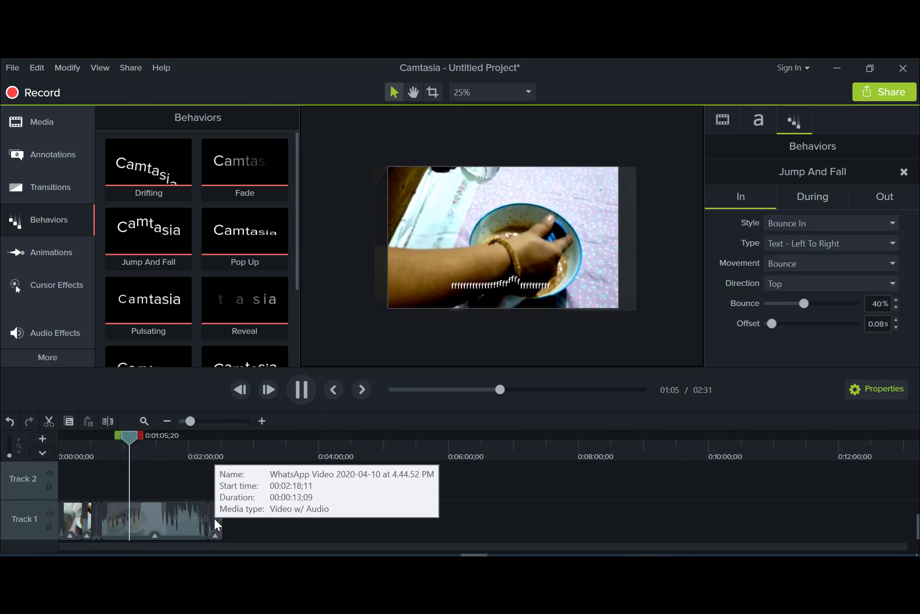
scroll(211, 503, "up", 1)
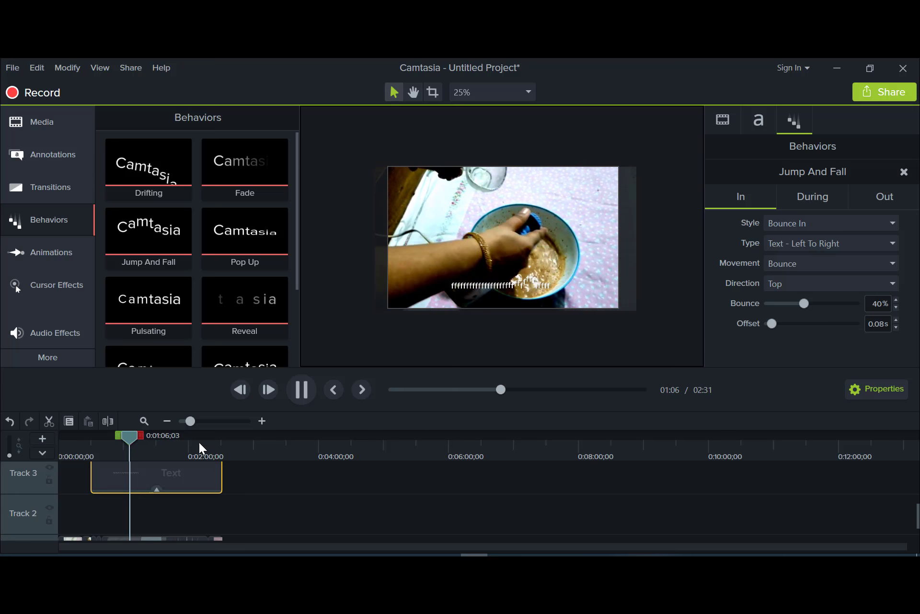
left_click(300, 389)
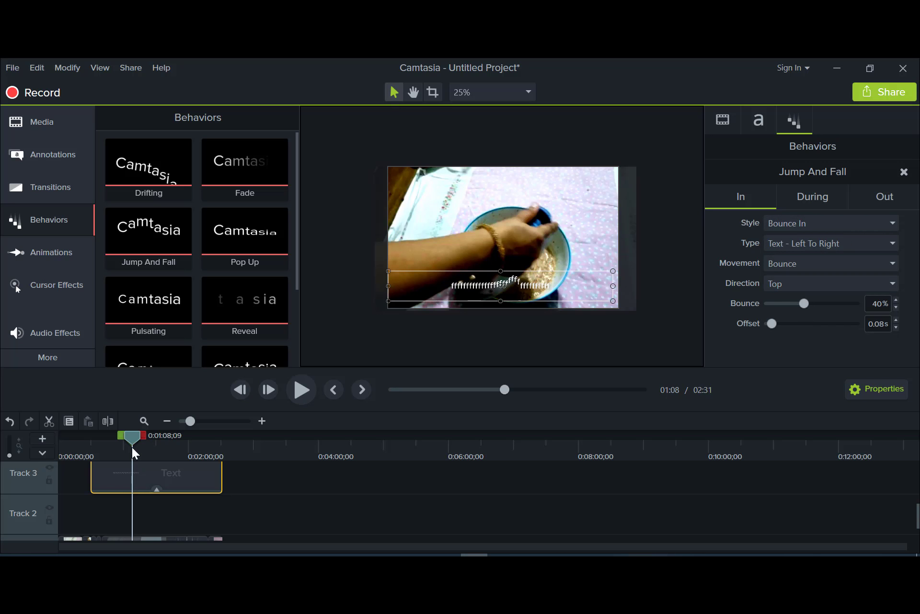
Step: Move the Text clip from Track 3 to Track 2 and add the Pulsating behavior to it with its effects expanded
mouse_move(156, 487)
left_mouse_down()
mouse_move(150, 529)
mouse_move(160, 497)
left_mouse_up()
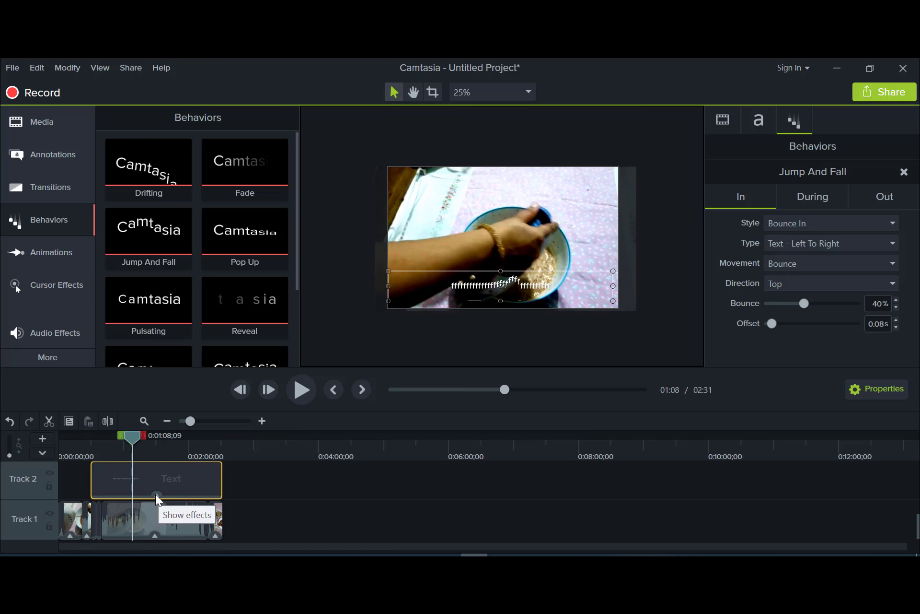
left_click(156, 494)
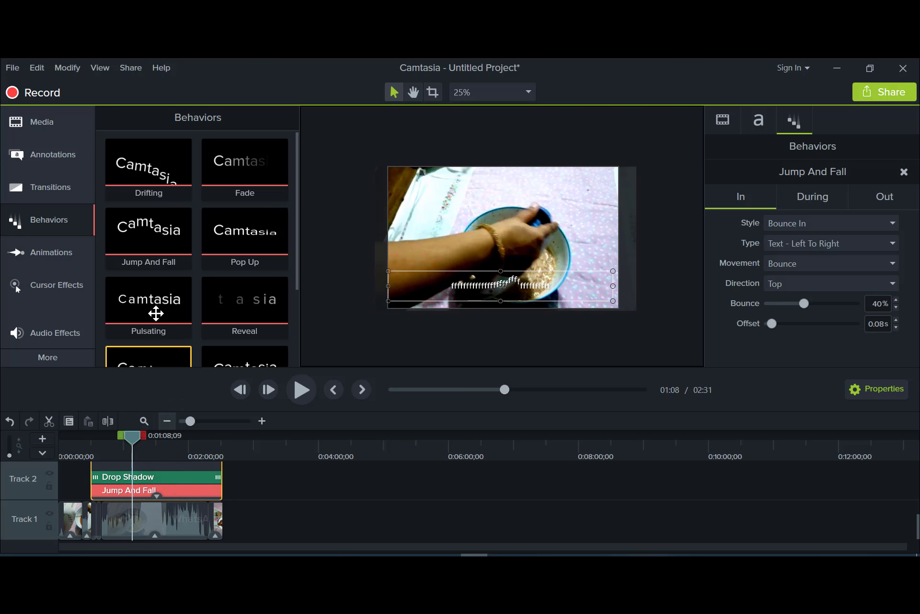
left_click_drag(185, 314, 152, 481)
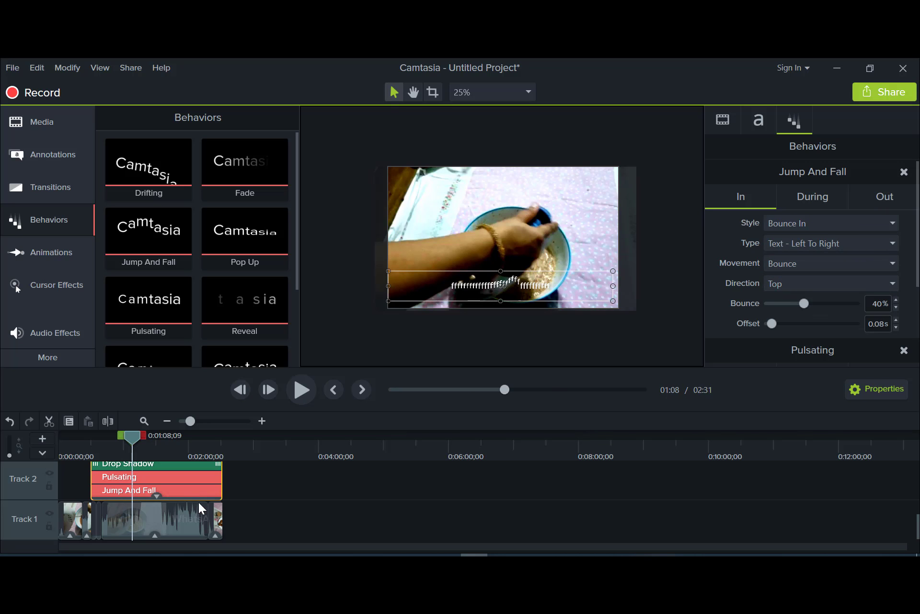
Step: Remove the Pulsating and Jump And Fall behaviors from the Text clip, keeping its Drop Shadow effect
scroll(181, 516, "up", 1)
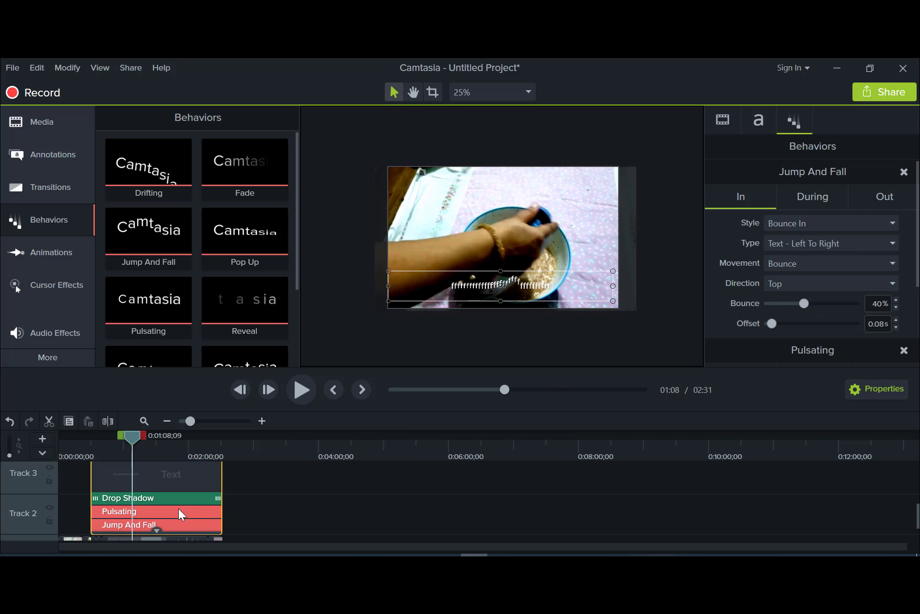
left_click(163, 513)
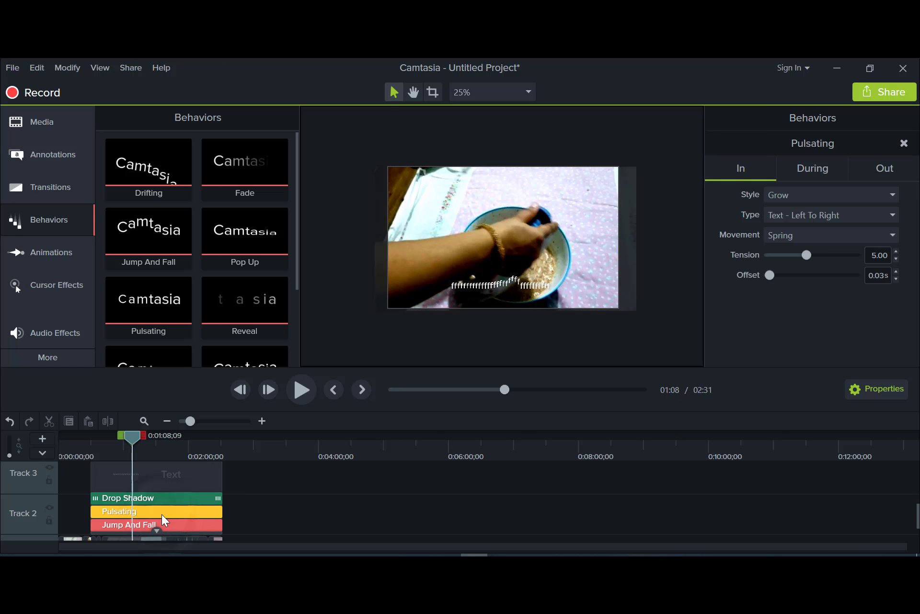
key("Delete")
left_click(161, 525)
key("Delete")
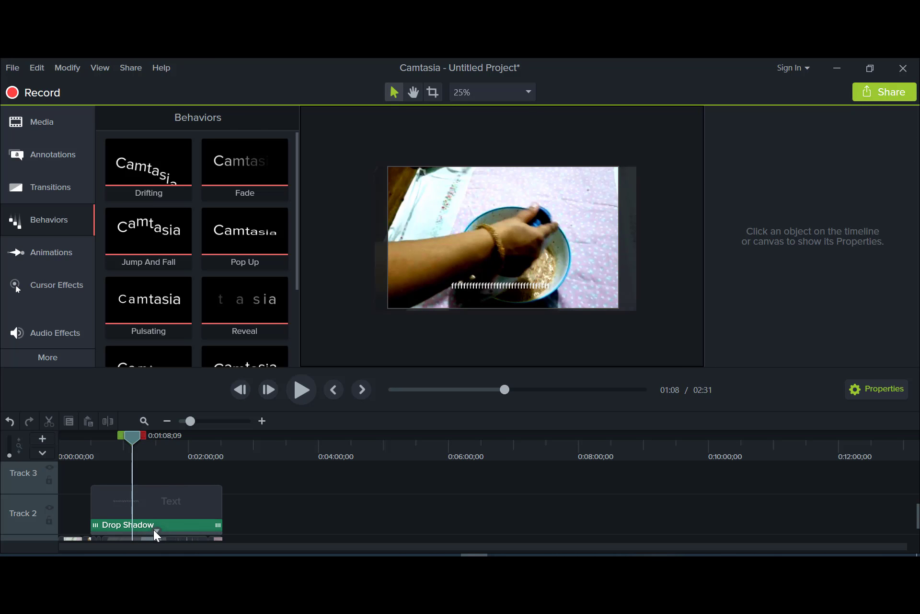
Step: Collapse the Text clip's effects list and close the Behaviors library
left_click(157, 532)
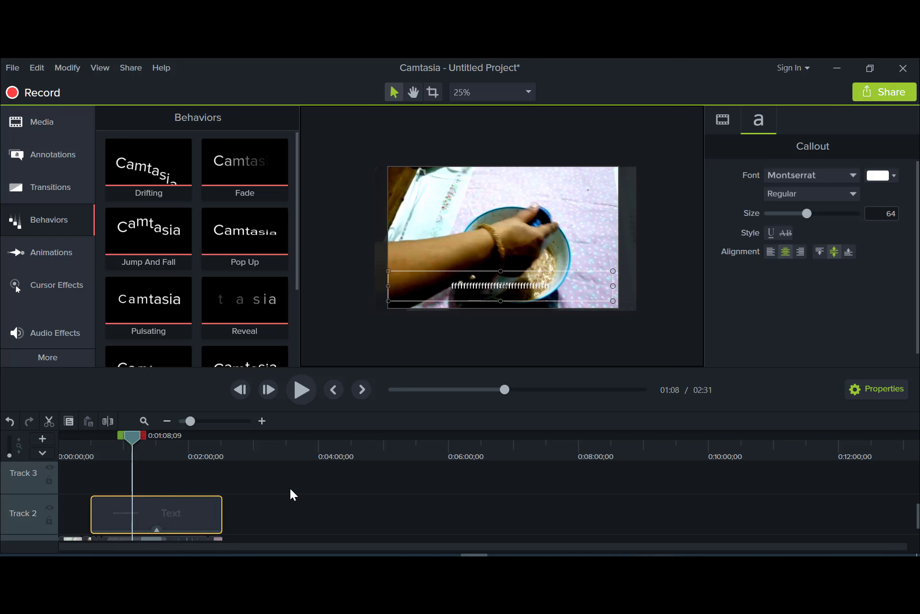
scroll(293, 494, "down", 2)
left_click(53, 221)
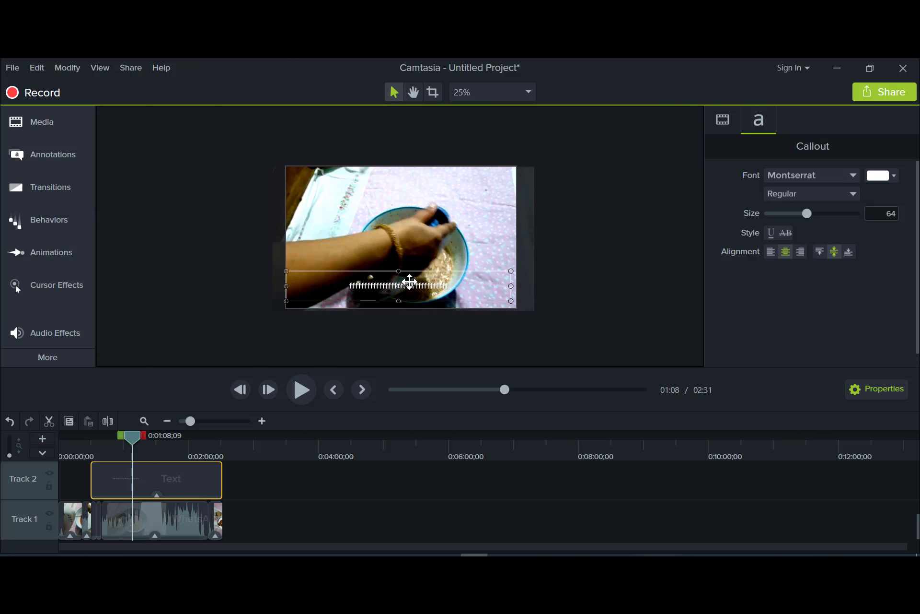
Step: Delete the Text clip from Track 2 and return the playhead to the start of the timeline
key("Delete")
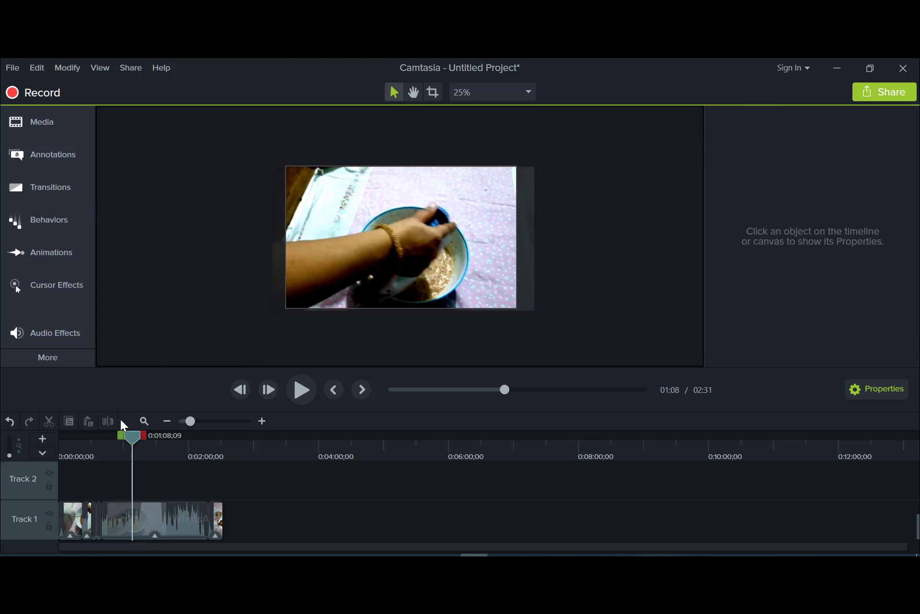
left_click_drag(132, 442, 14, 428)
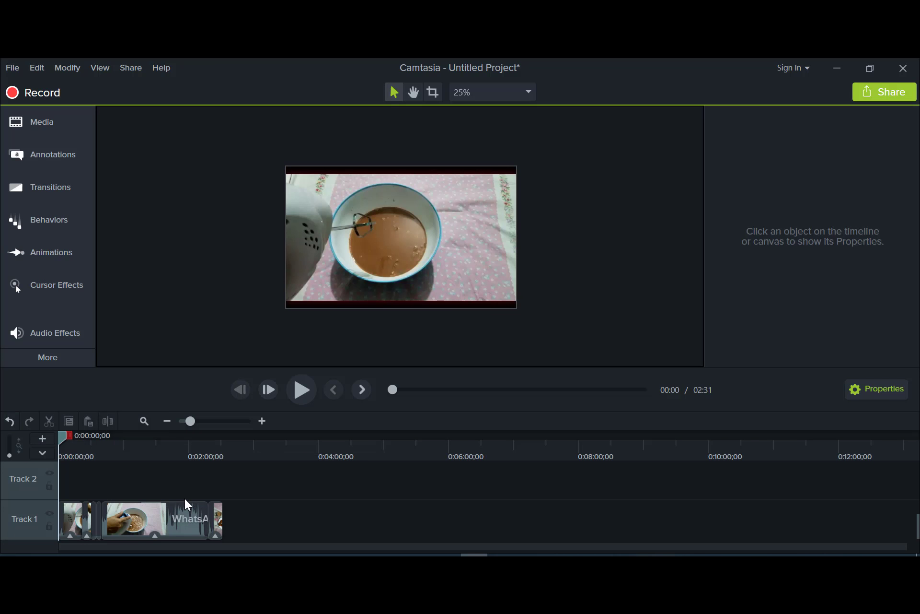
left_click(213, 422)
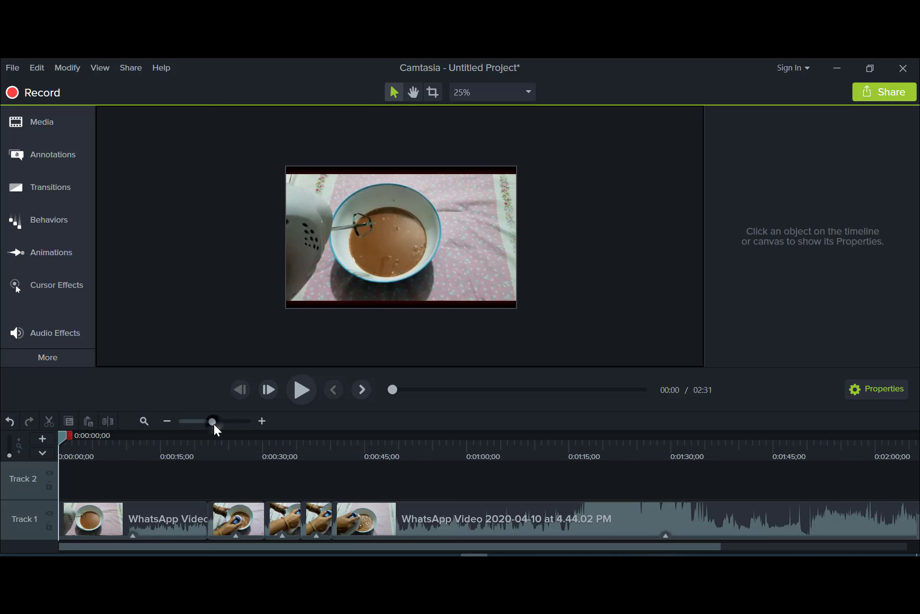
Step: Add a Fade through black transition to the start of the first video clip on Track 1 and preview it
left_click(231, 521)
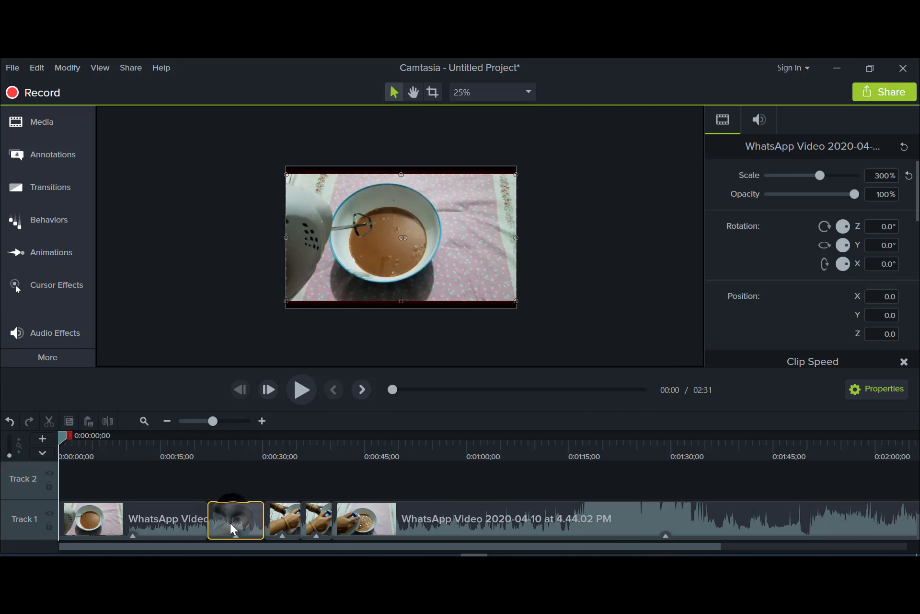
left_click(199, 523)
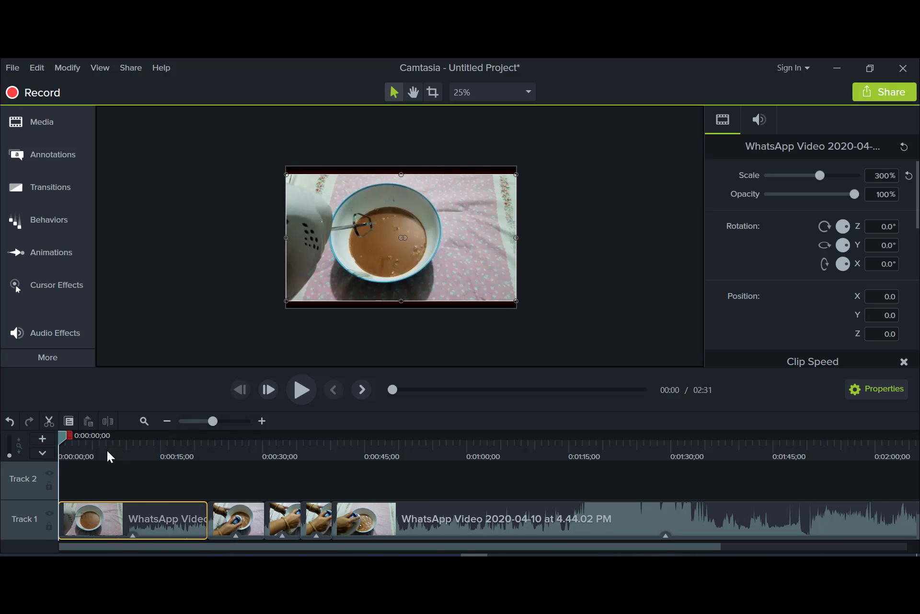
left_click(62, 437)
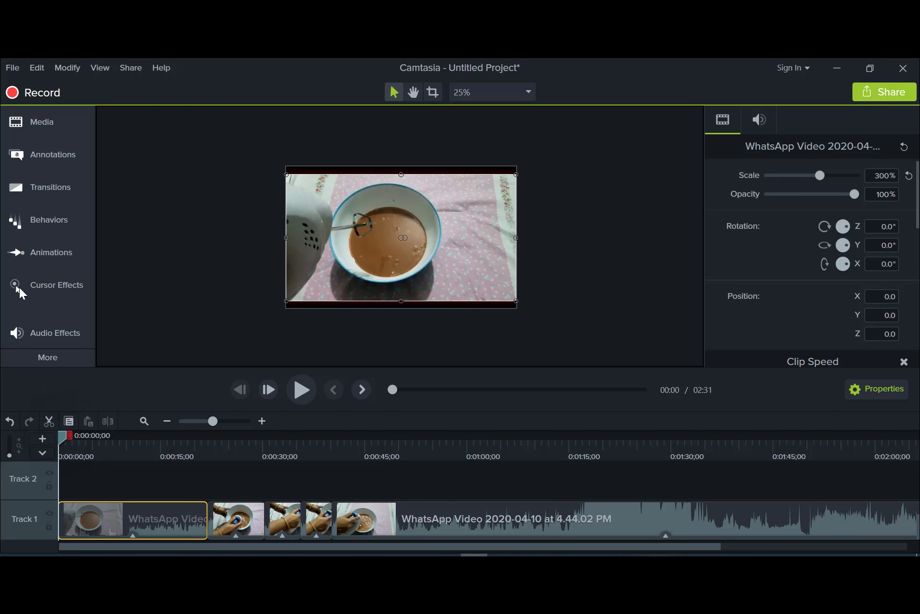
left_click(37, 192)
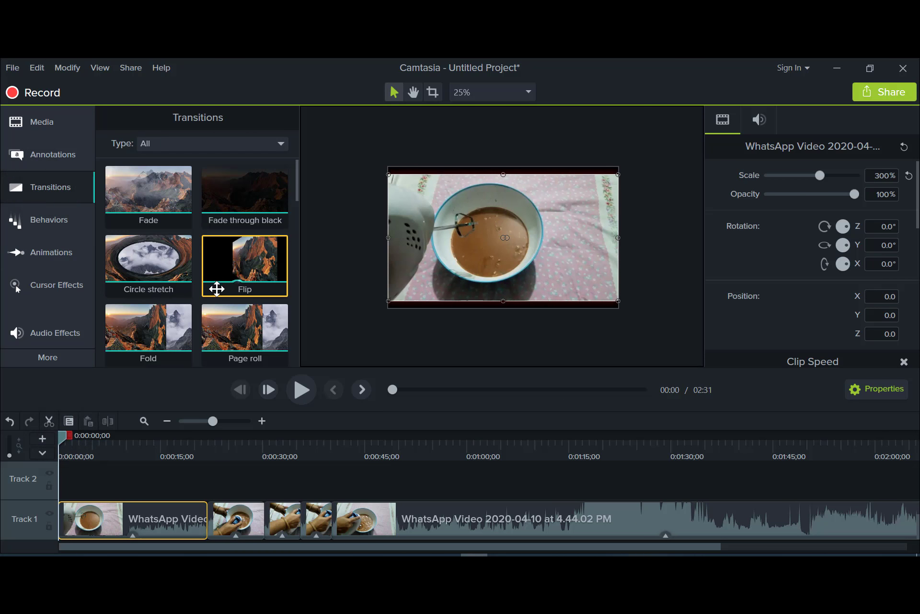
left_click_drag(241, 208, 76, 517)
left_click(81, 517)
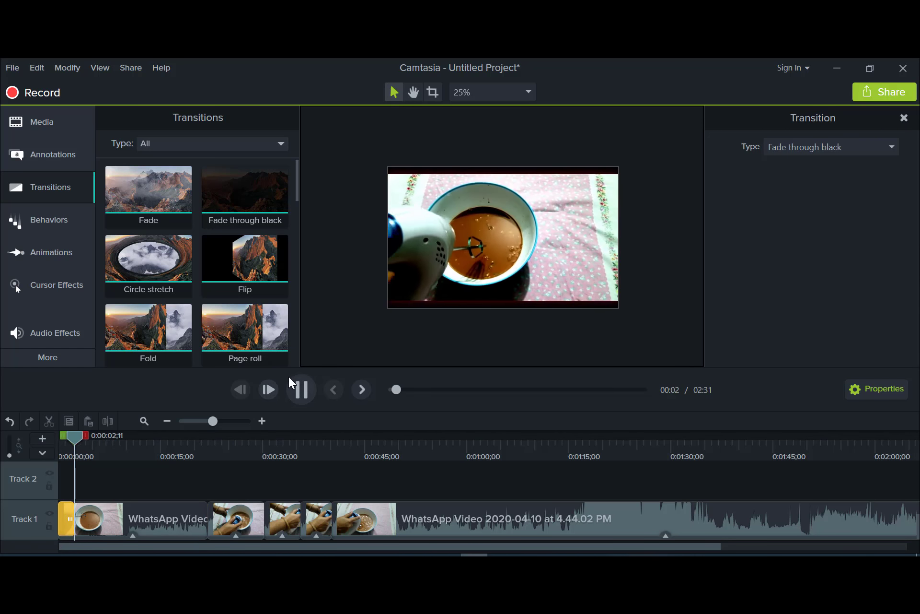
left_click(300, 389)
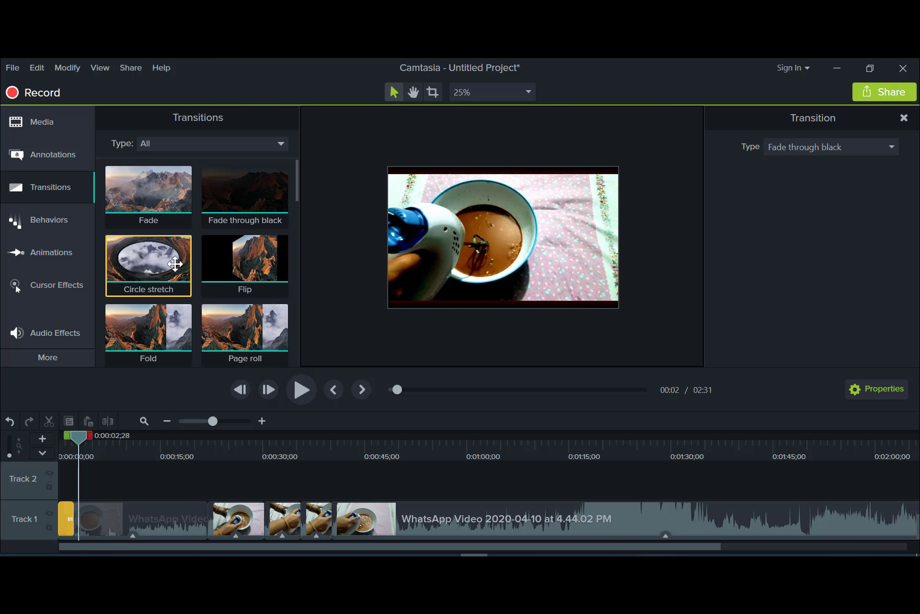
Step: Place a lengthened Flip transition between the first two video clips on Track 1 and play it back from about 19 seconds
left_click_drag(143, 265, 214, 516)
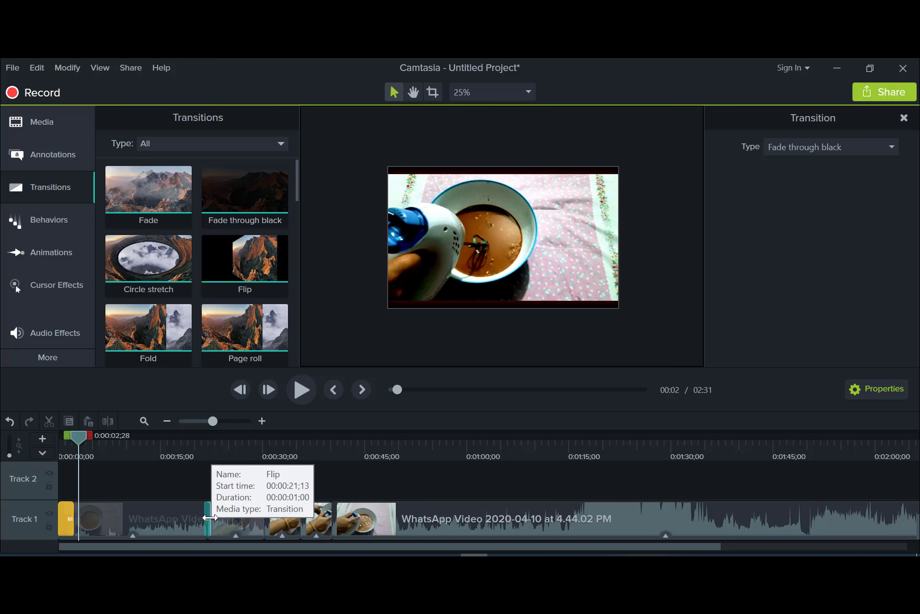
left_click_drag(211, 518, 215, 518)
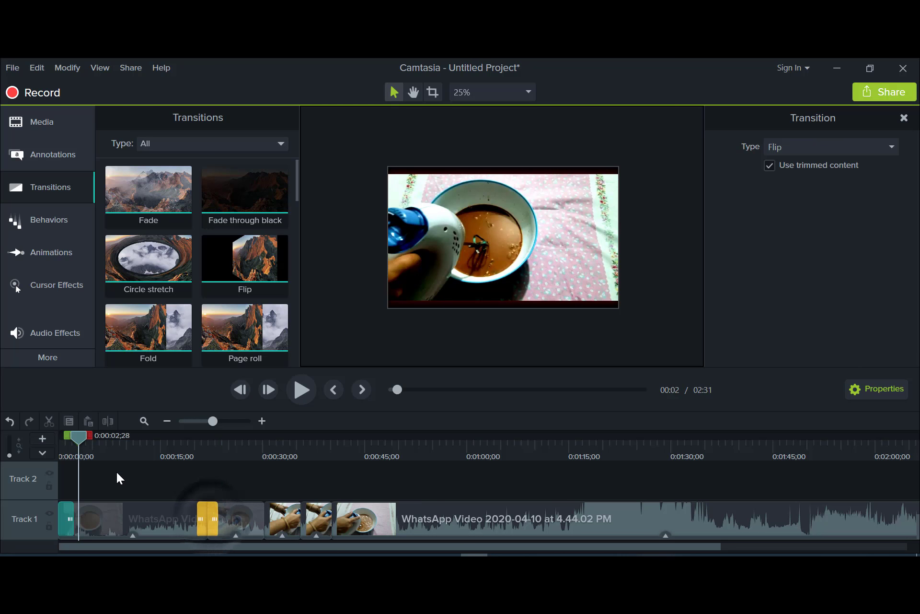
left_click(183, 485)
left_click_drag(183, 485, 189, 487)
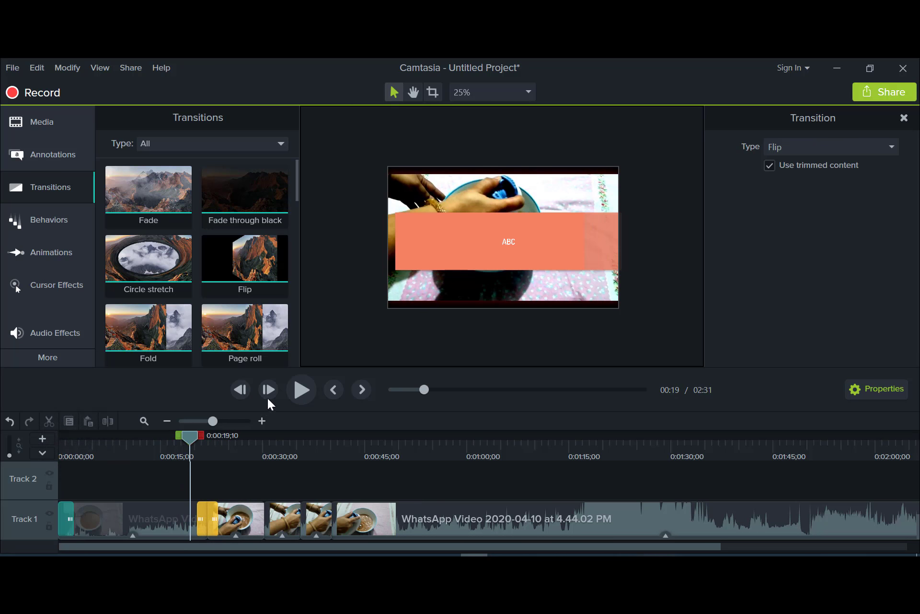
left_click(301, 391)
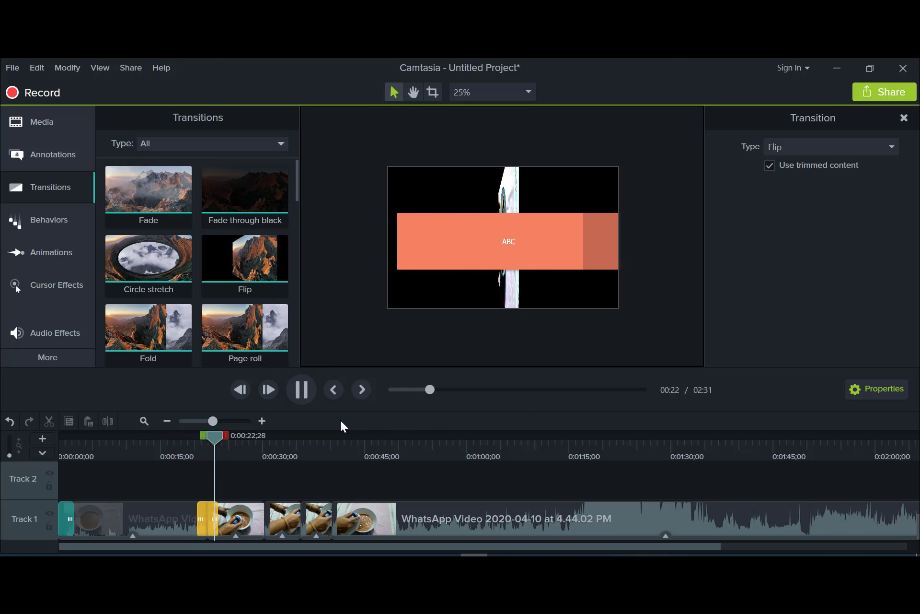
left_click(302, 389)
Step: Delete the ABC callout clip from Track 5 and replay the Flip transition from just before the cut
scroll(240, 498, "up", 3)
left_click(201, 505)
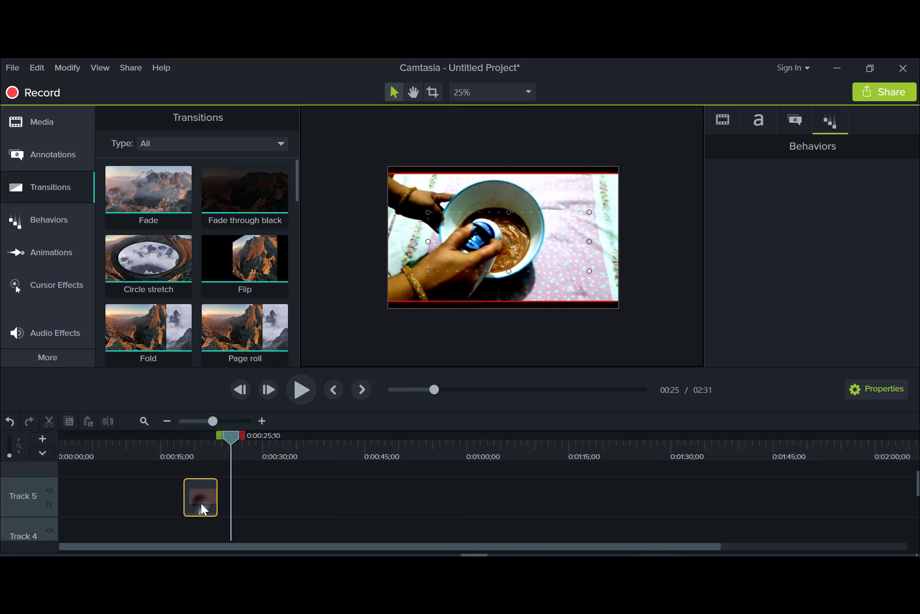
key("Delete")
scroll(200, 502, "down", 3)
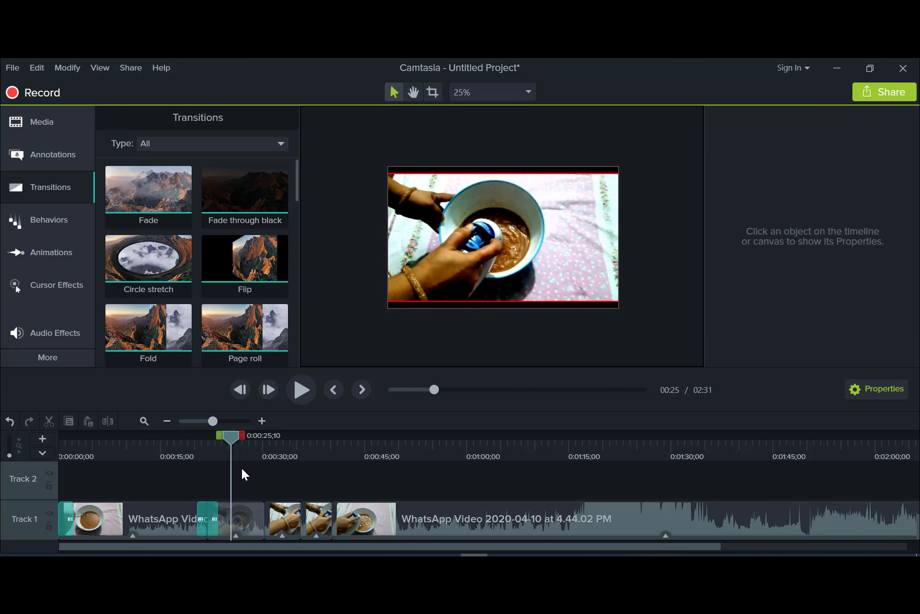
left_click_drag(229, 438, 190, 444)
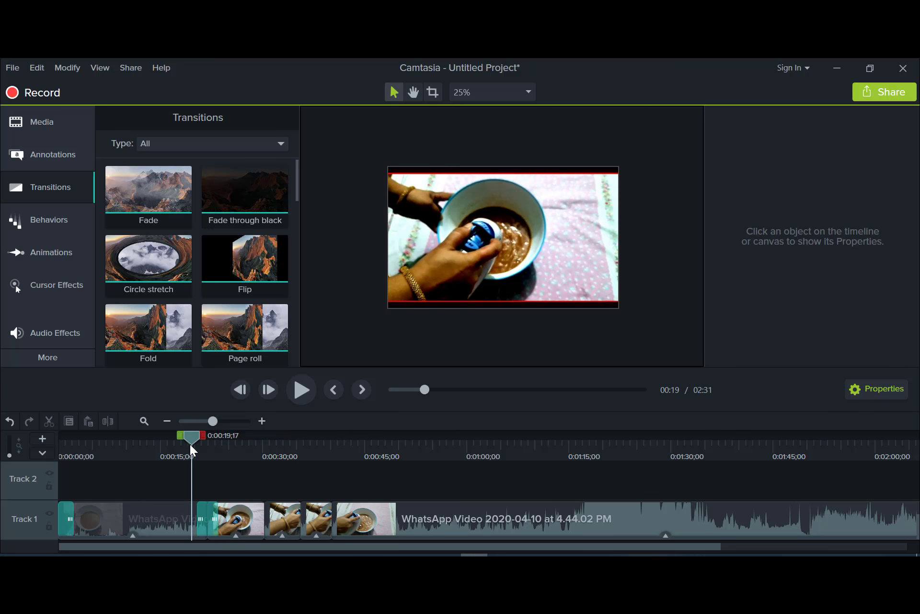
left_click(301, 388)
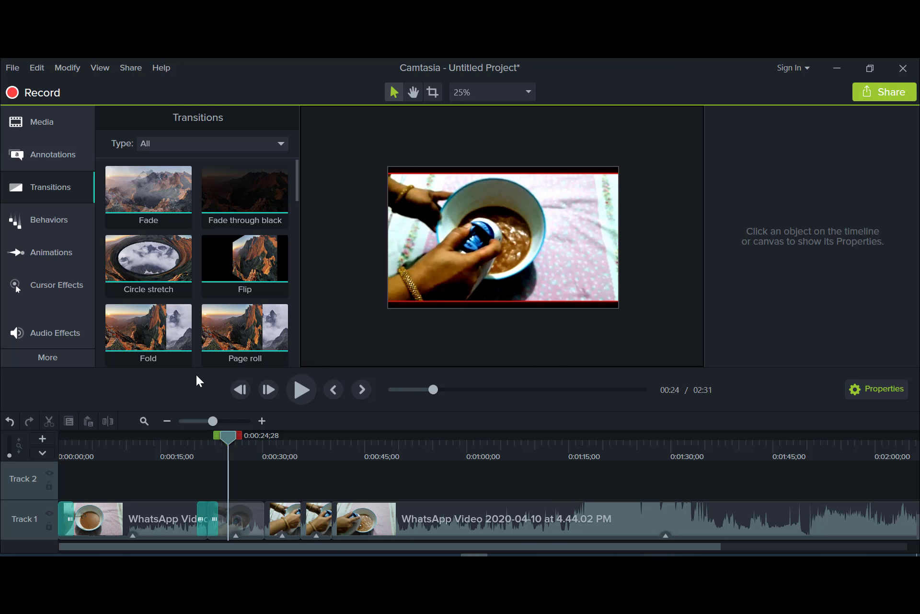
Step: Replace the Flip transition between the first two video clips with the Wheel transition
scroll(206, 295, "down", 15)
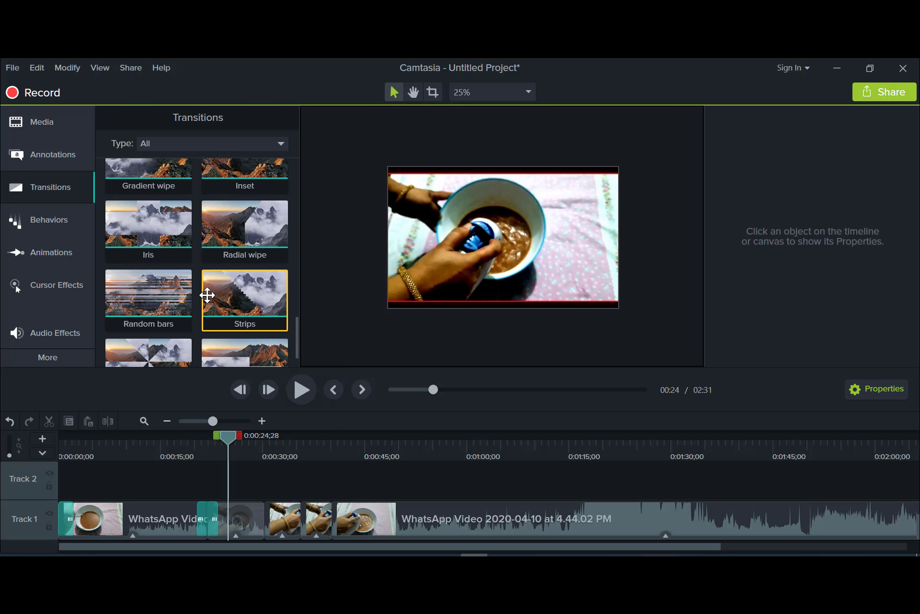
scroll(208, 294, "down", 1)
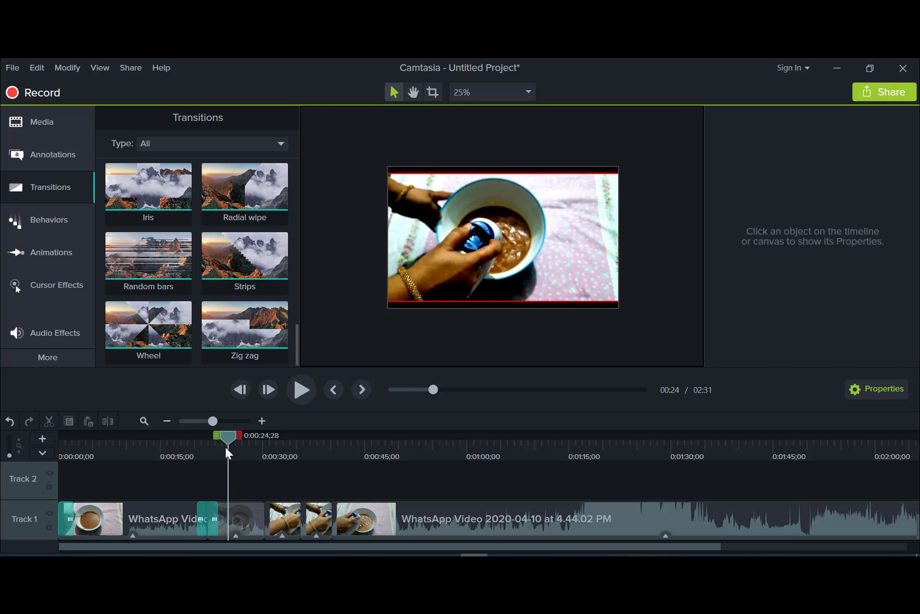
left_click_drag(151, 324, 215, 530)
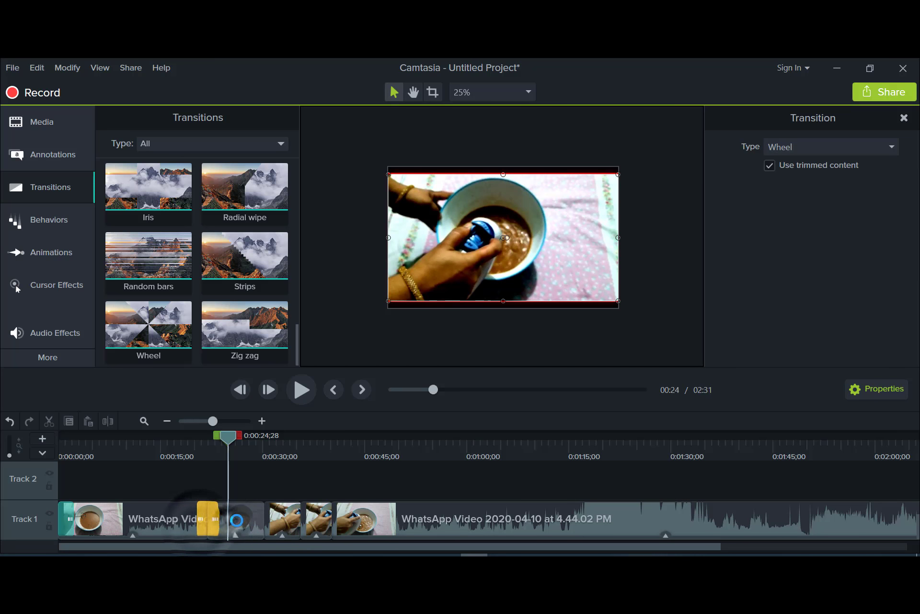
Step: Remove the Wheel transition from the first clip's end by temporarily moving the second clip to Track 2, and preview the remaining transition
left_click_drag(233, 520, 245, 498)
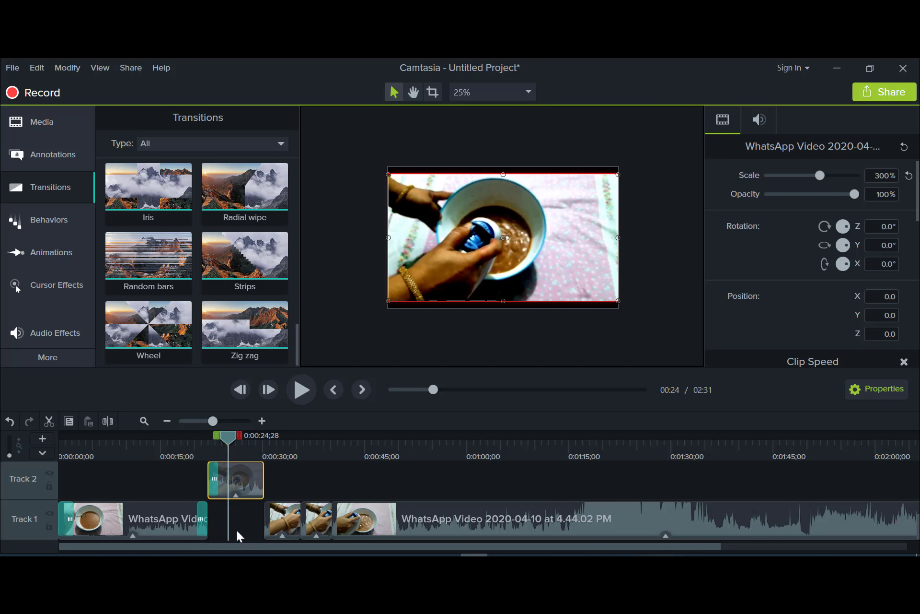
left_click(200, 523)
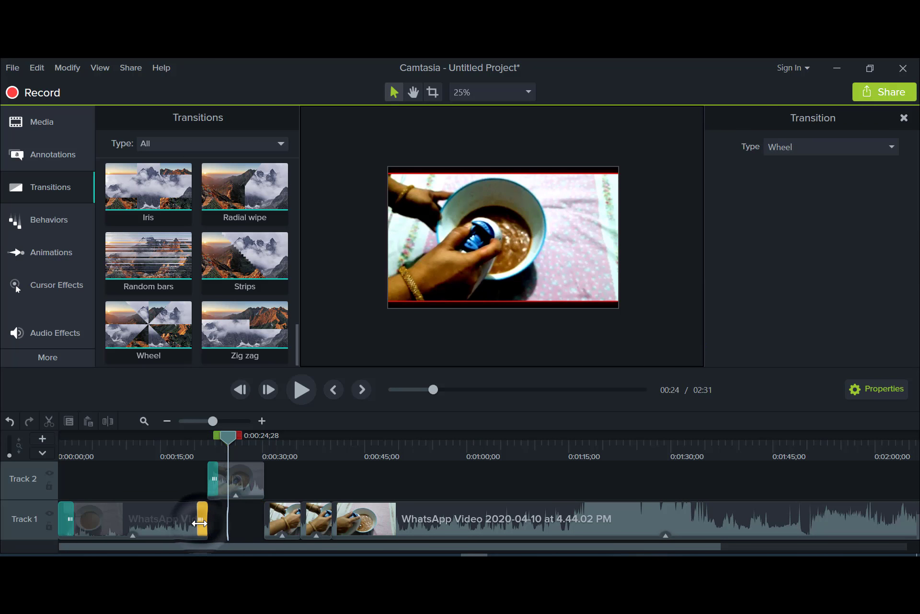
key("Delete")
left_click_drag(218, 480, 217, 500)
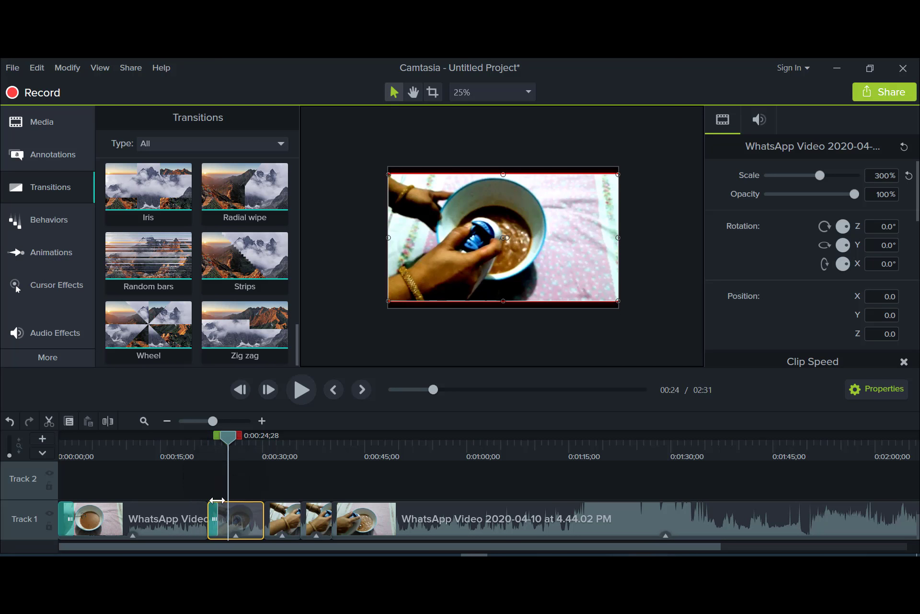
left_click(204, 445)
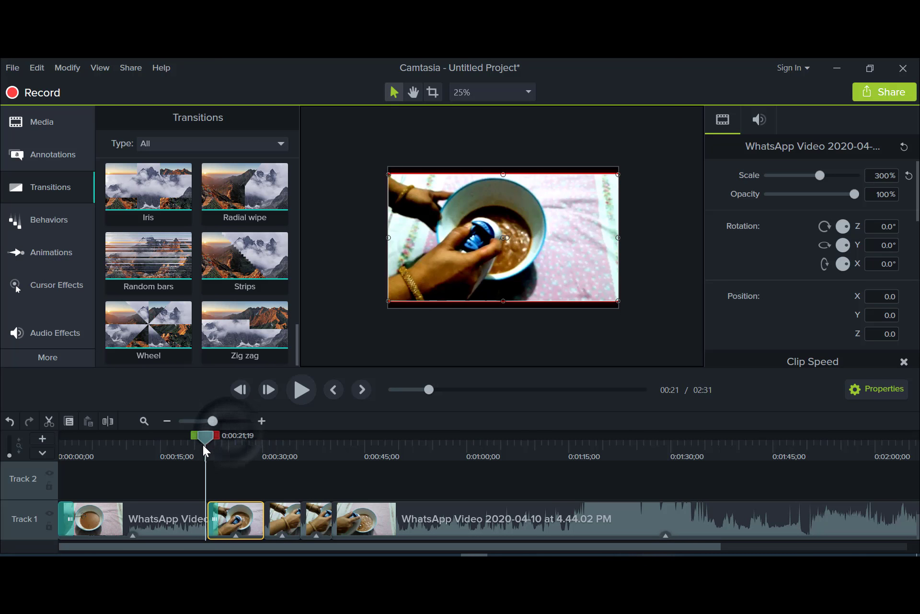
left_click(300, 395)
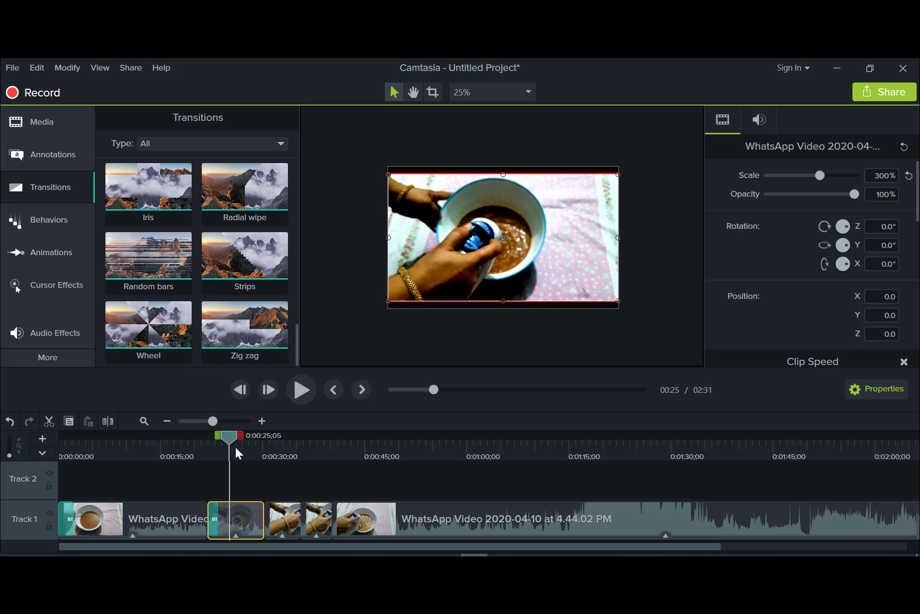
Step: Change the transition at the start of the second clip to the Stylized type Pixelate and move the playhead to just before it
left_click(213, 516)
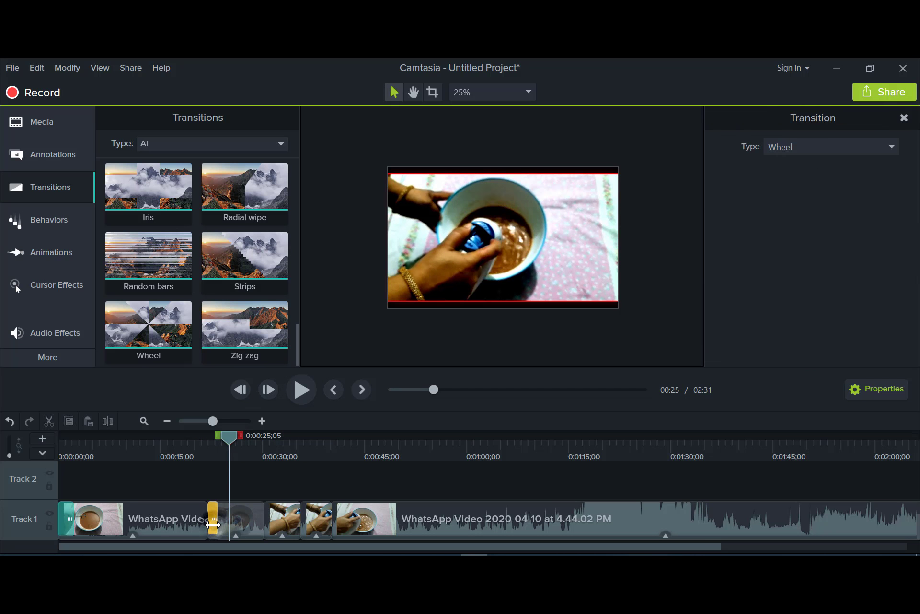
left_click(814, 147)
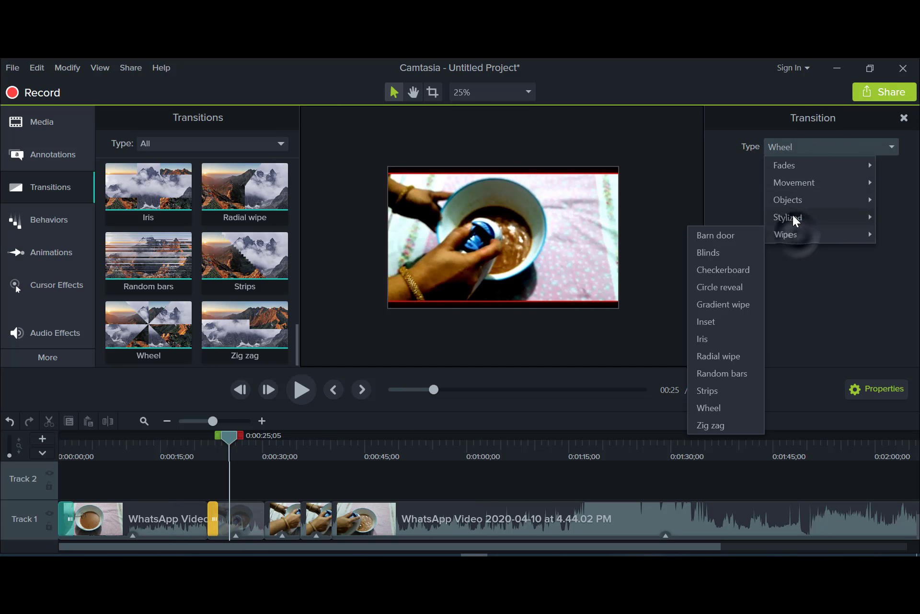
mouse_move(793, 213)
left_click(740, 252)
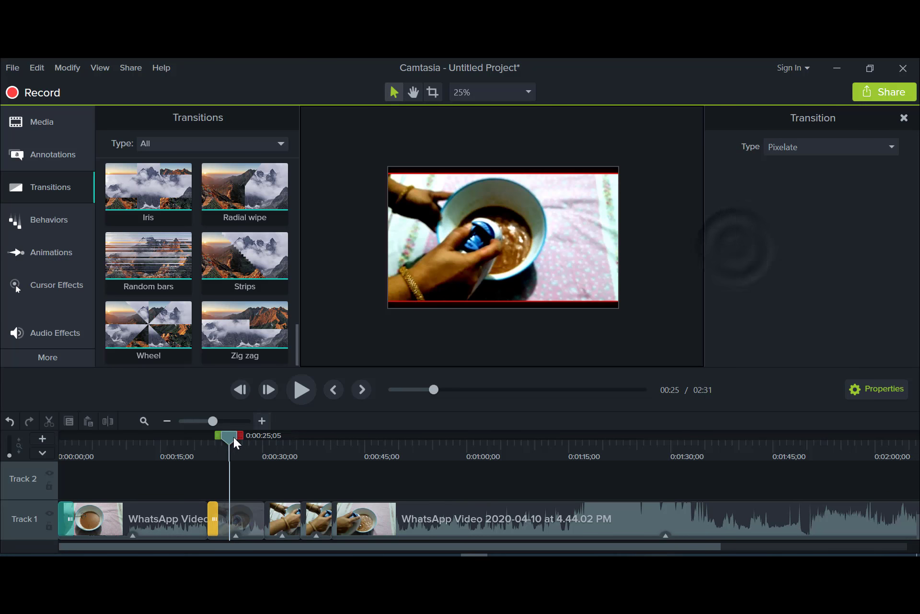
left_click_drag(230, 436, 196, 445)
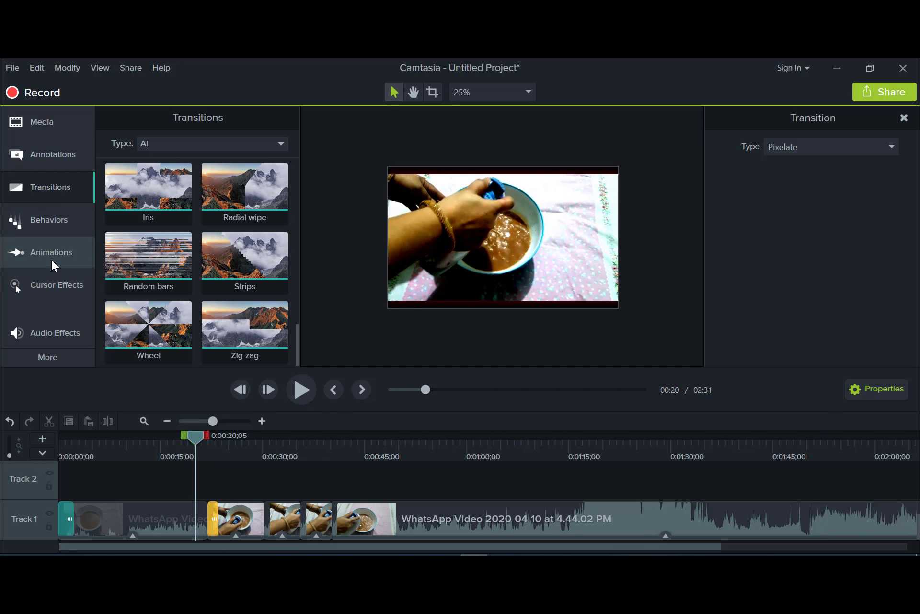
Step: Add a Custom animation to the first video clip on Track 1 at about 15 seconds
left_click(160, 440)
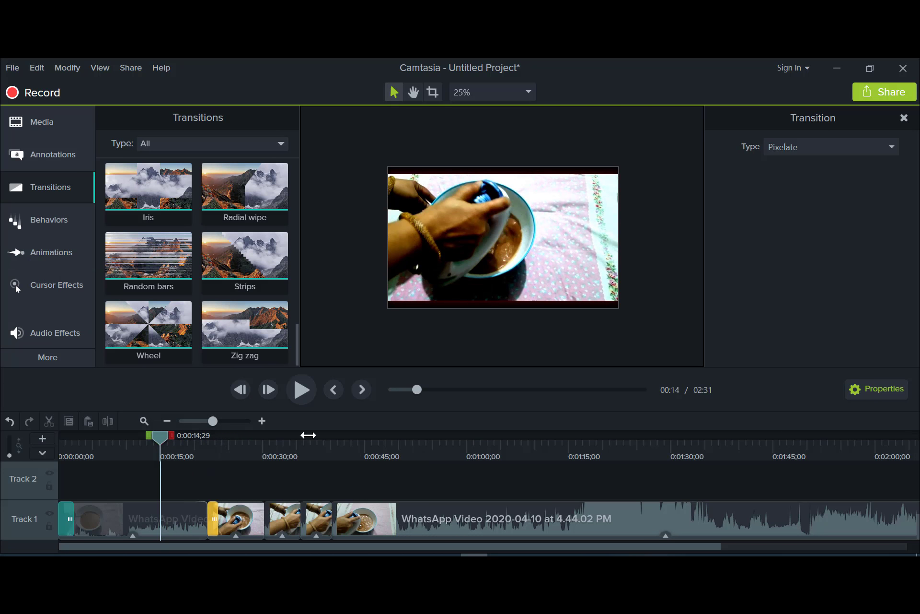
left_click(444, 267)
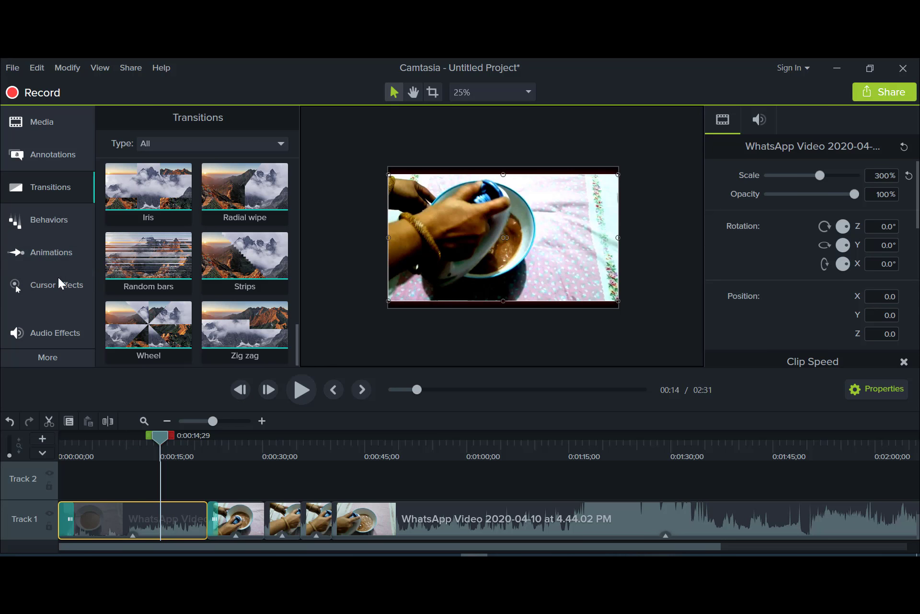
left_click(43, 250)
left_click(230, 120)
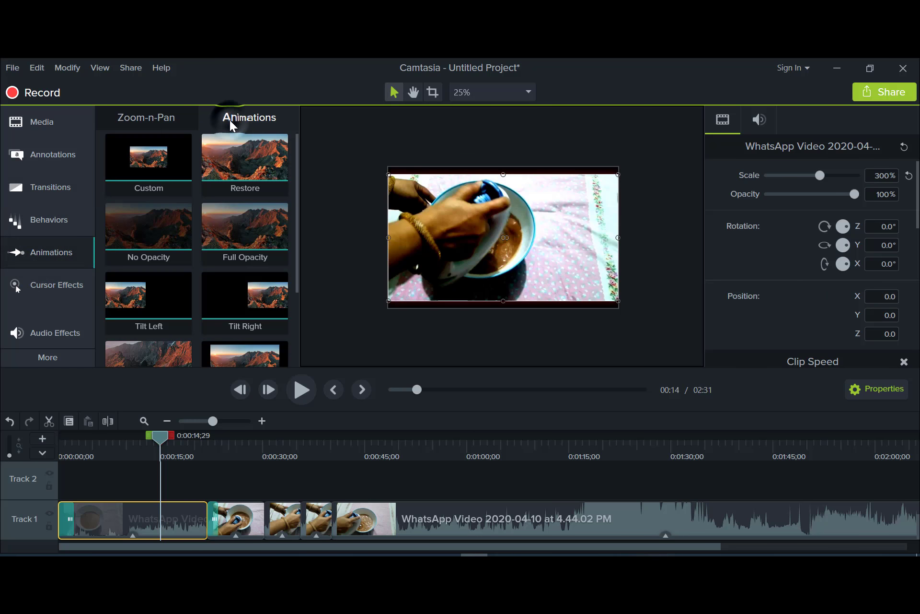
left_click_drag(148, 156, 176, 527)
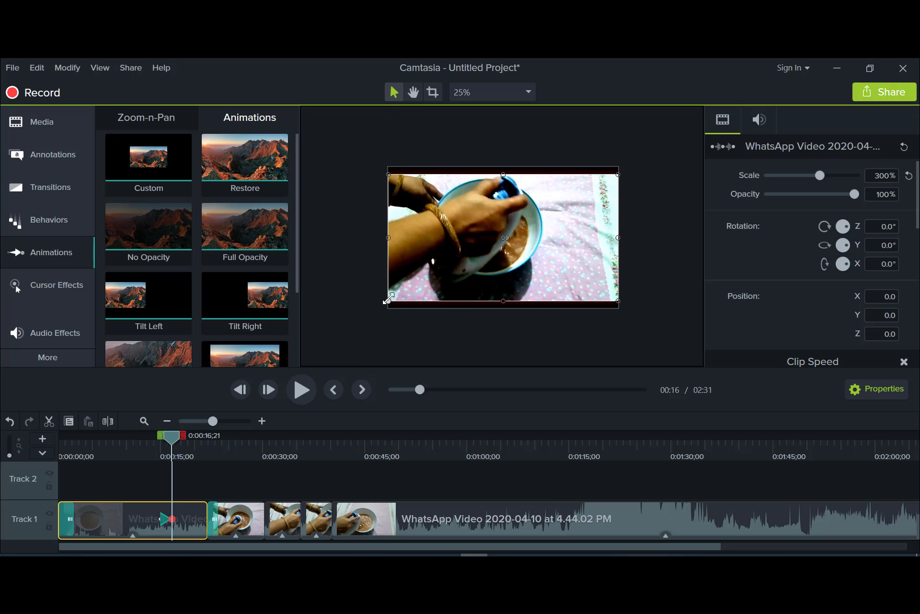
Step: Enlarge the first clip to 454.5% at X -494.5, Y -272.0 at the end of its Custom animation and preview the zoom
left_click_drag(388, 300, 335, 364)
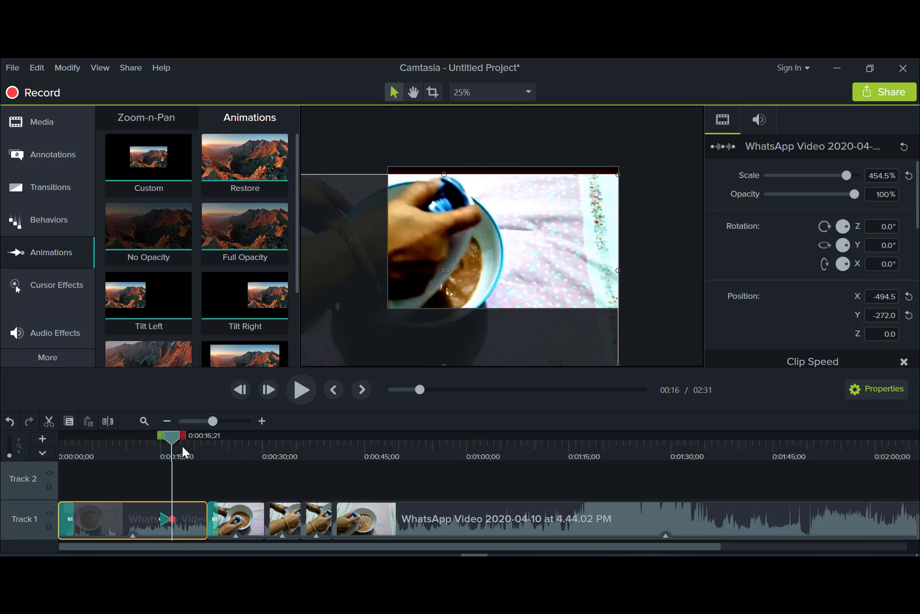
left_click_drag(173, 438, 155, 440)
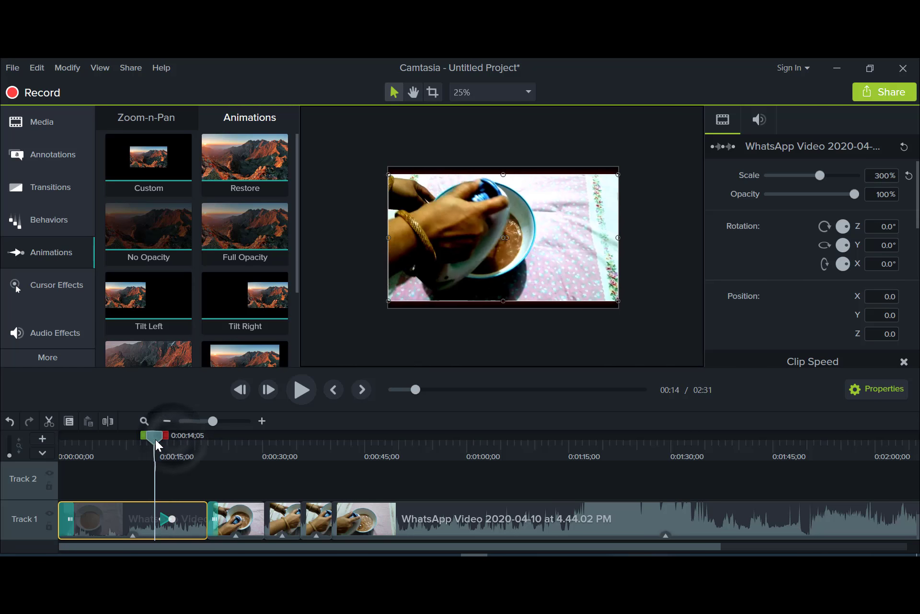
left_click(301, 389)
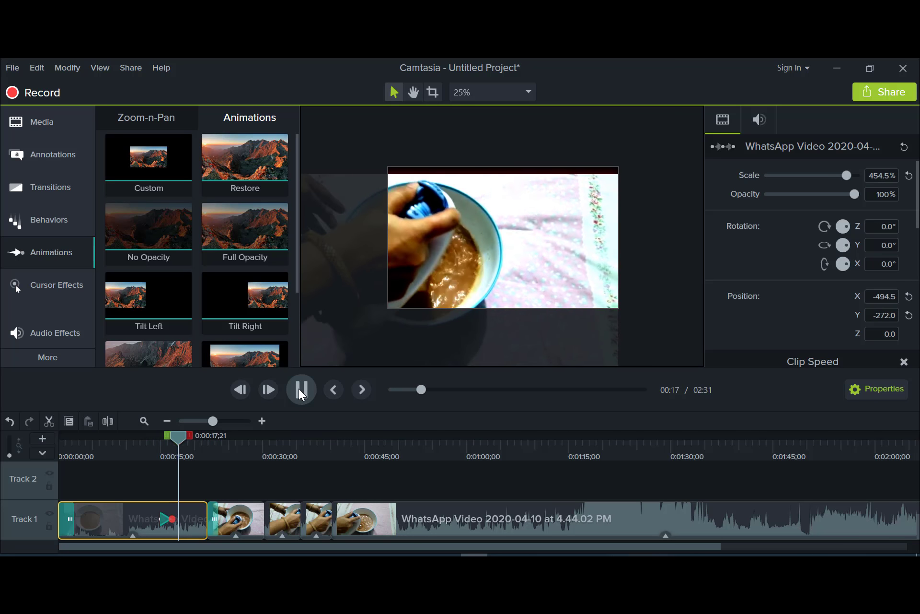
left_click(299, 389)
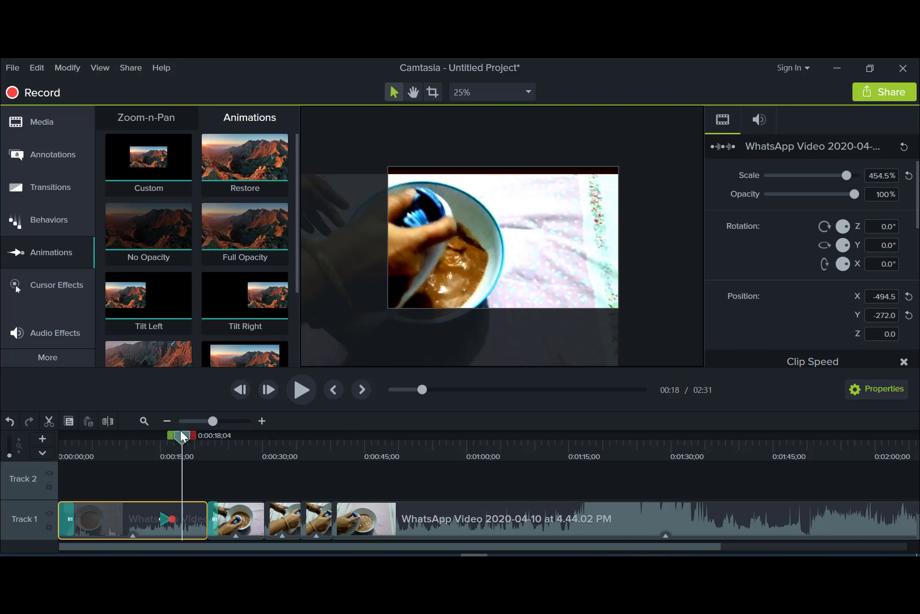
left_click_drag(180, 430, 170, 458)
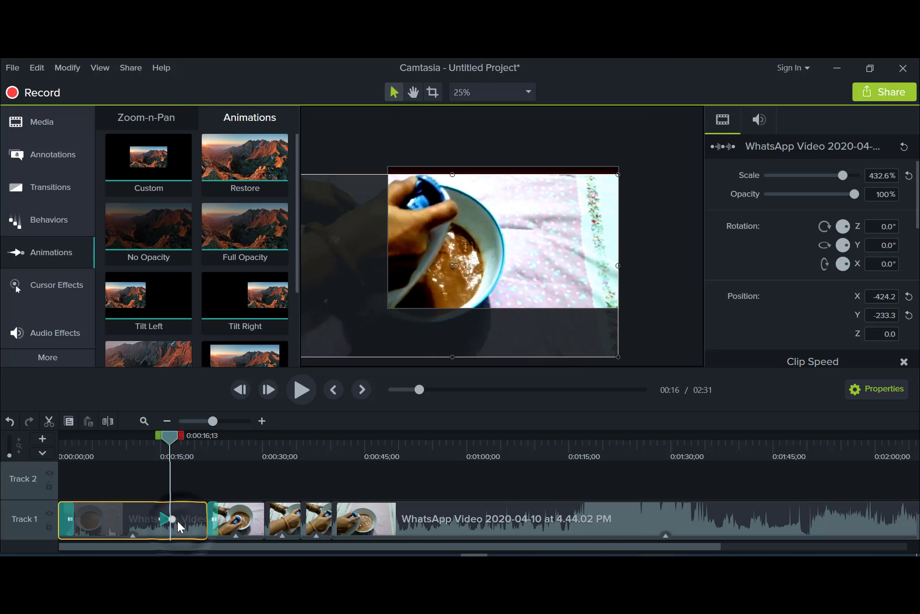
left_click_drag(170, 433, 189, 442)
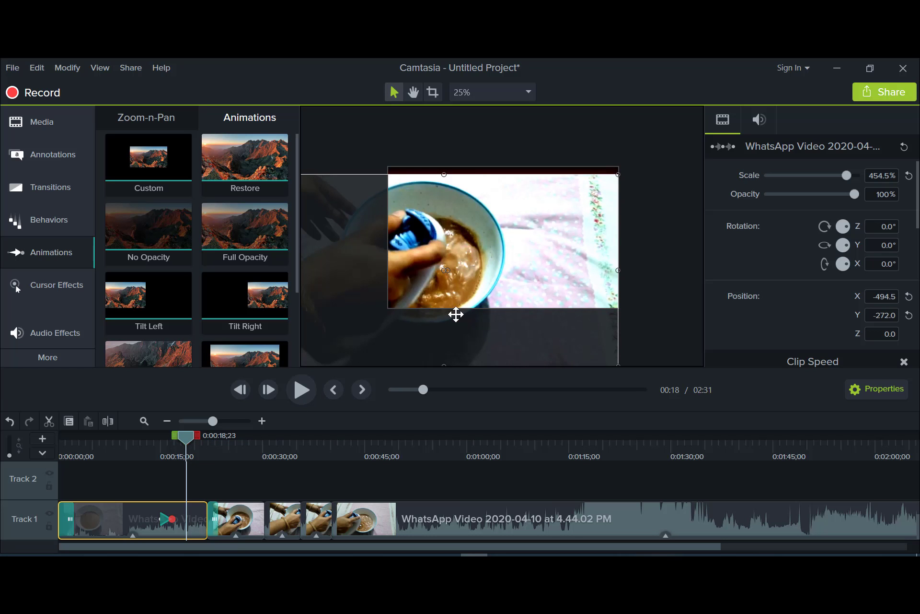
Step: Add a second Custom animation right after the first and resize the clip to about 532.8% at X 745.0, Y 347.7
left_click(174, 440)
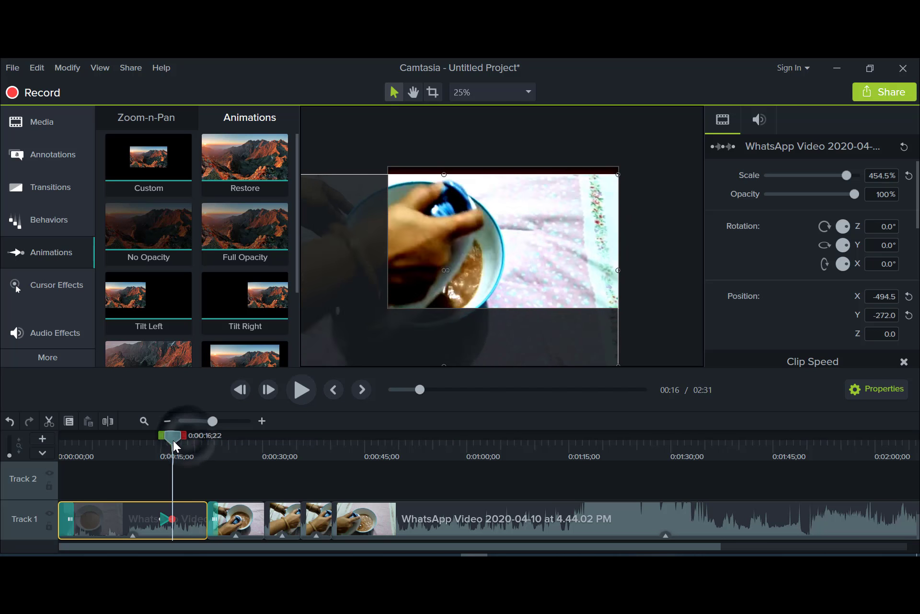
left_click_drag(155, 181, 182, 525)
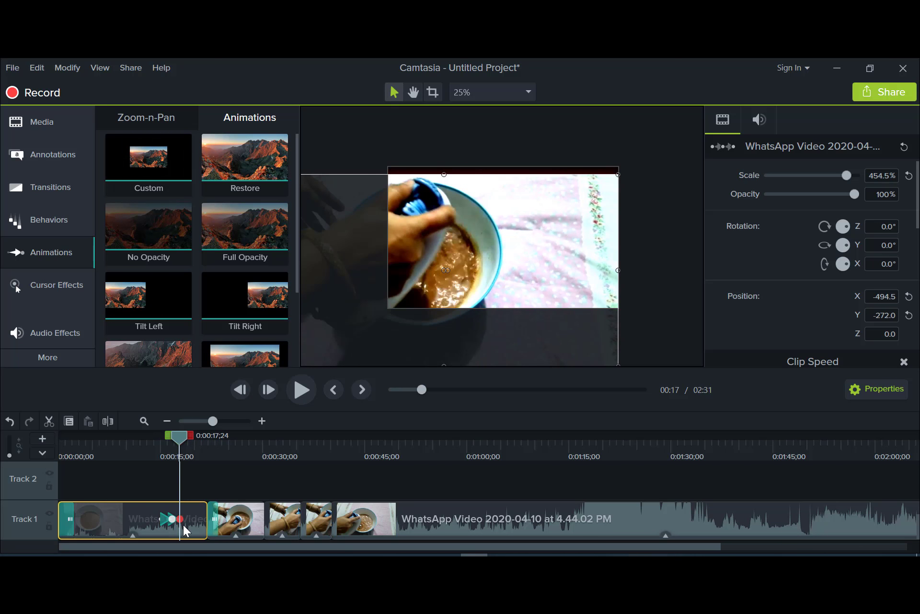
scroll(343, 350, "down", 2)
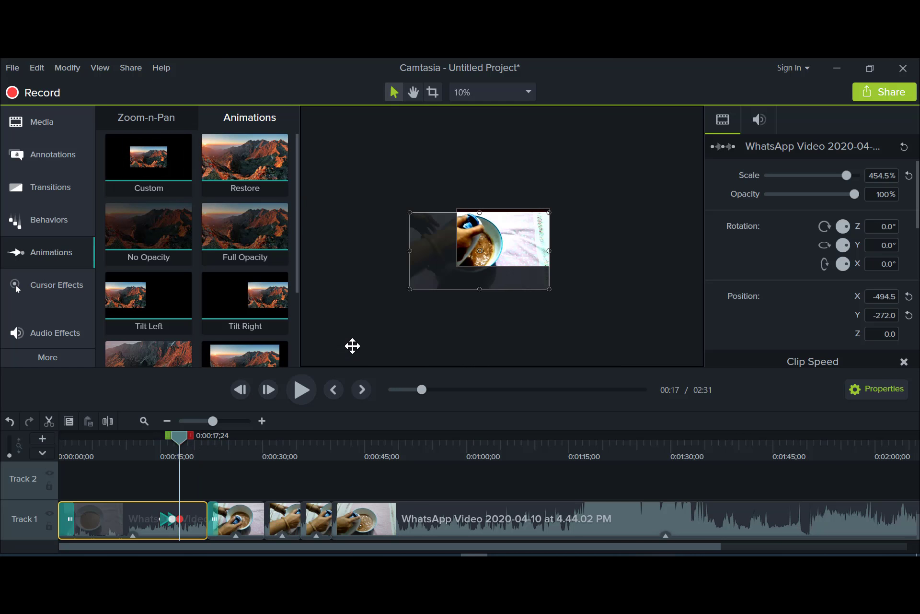
left_click_drag(410, 288, 484, 238)
Step: Play back both Custom animations on the first clip from about 15 seconds
left_click(159, 439)
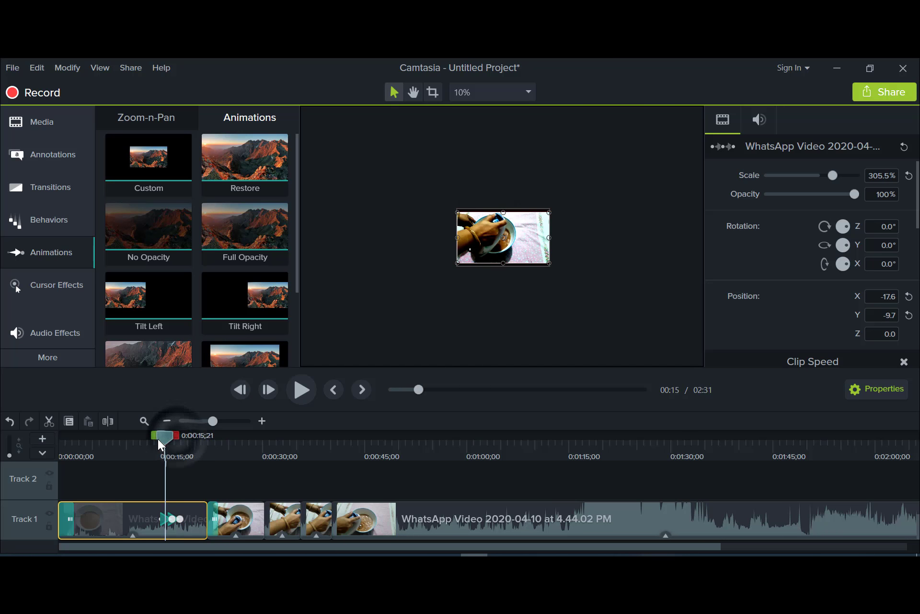
scroll(436, 311, "up", 4)
scroll(437, 316, "down", 2)
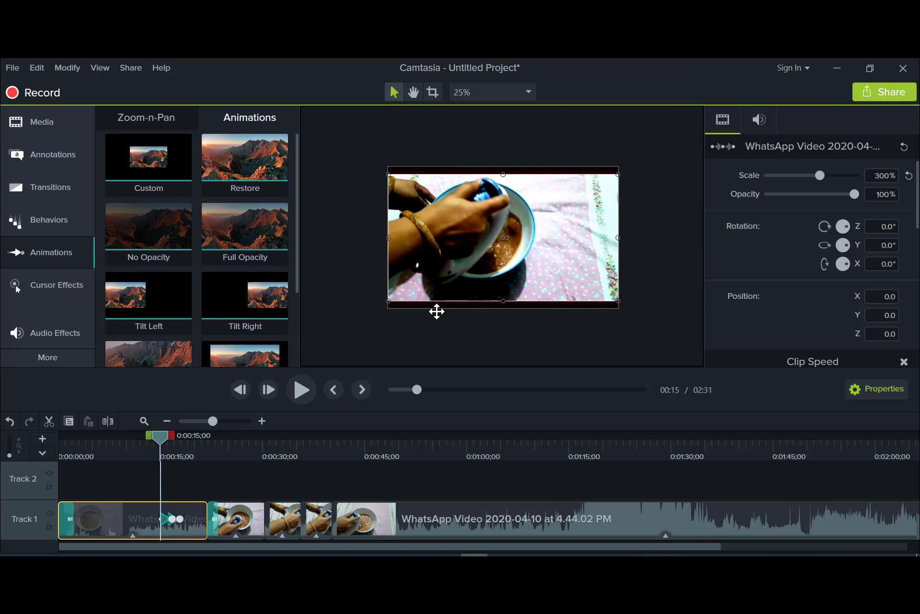
scroll(437, 311, "up", 1)
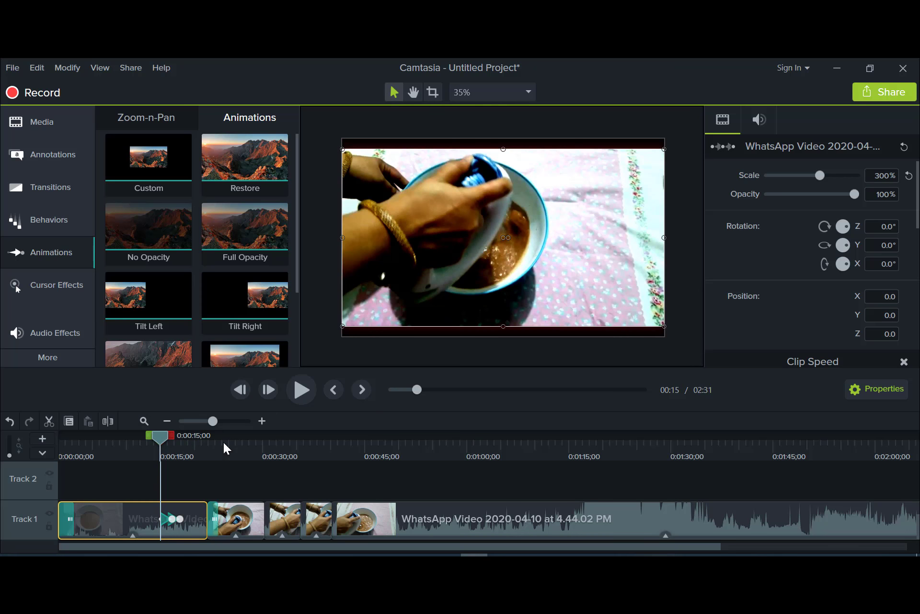
left_click(288, 393)
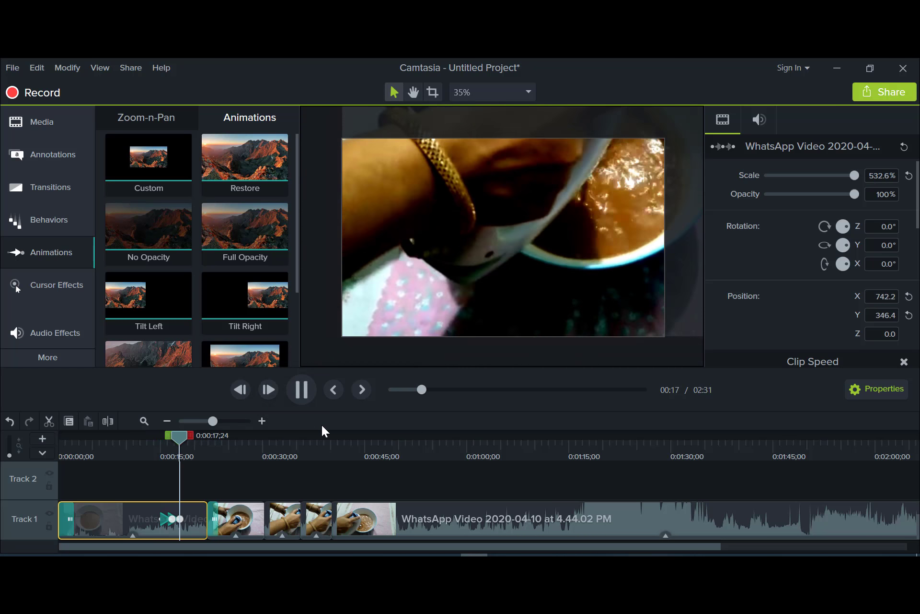
left_click(301, 392)
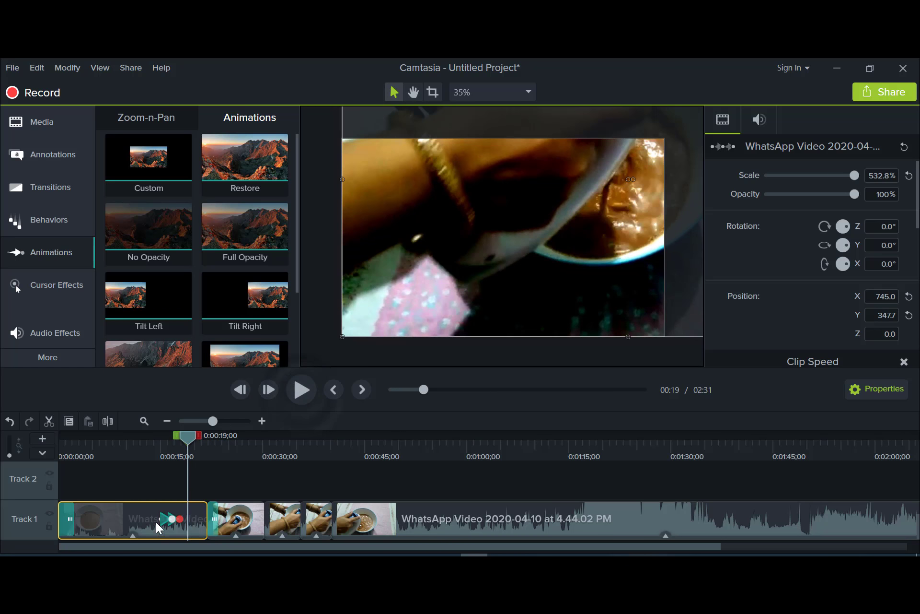
Step: Lengthen and separate the two Custom animations on the first clip, ending the first one at about 14 seconds
left_click_drag(179, 518, 152, 518)
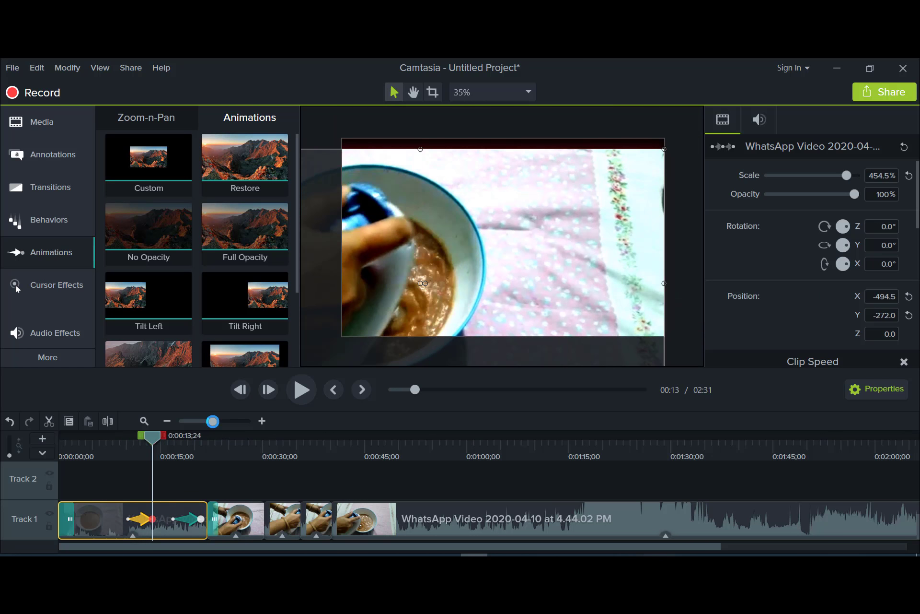
left_click_drag(212, 421, 224, 421)
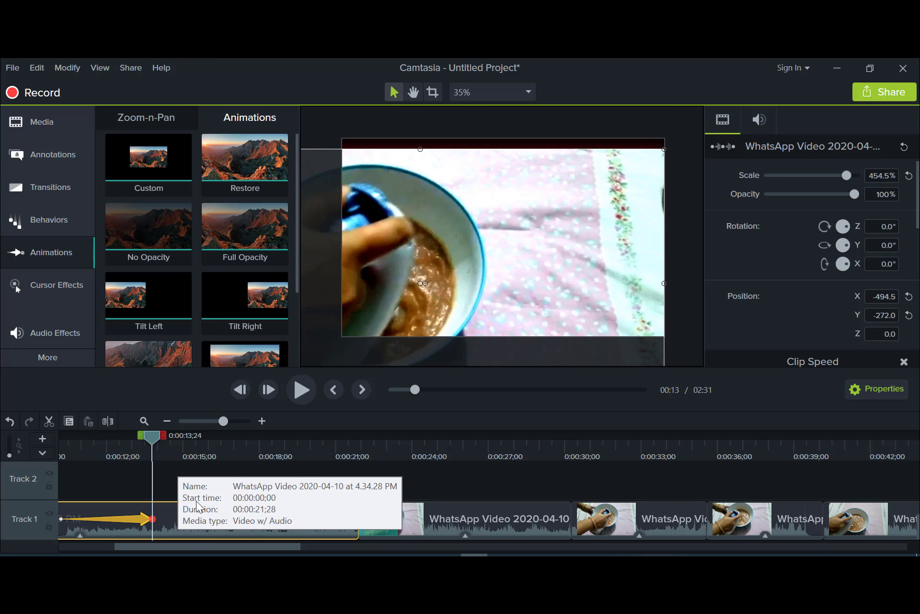
left_click(206, 422)
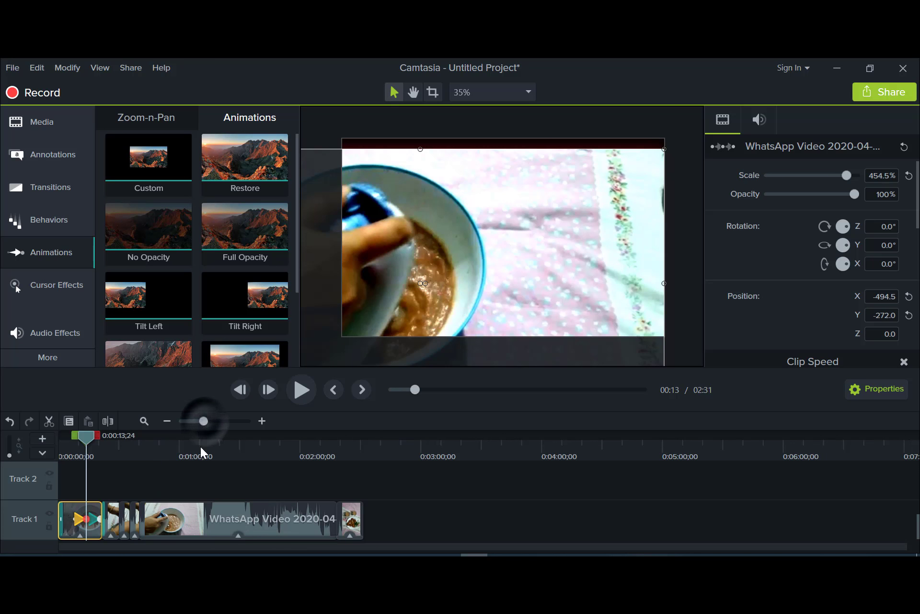
left_click(213, 421)
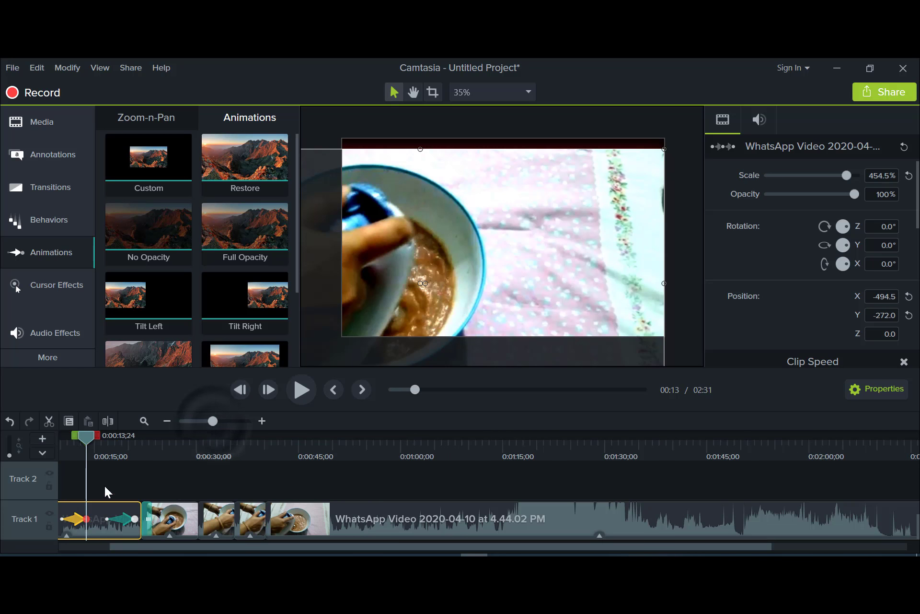
left_click_drag(584, 550, 336, 549)
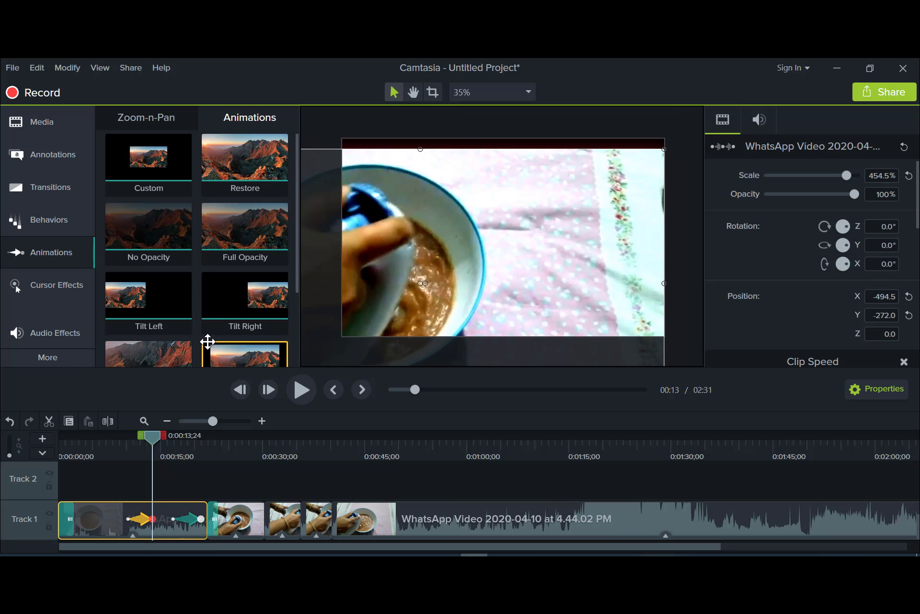
Step: Add a No Opacity animation to the first clip ending at about 5 seconds and preview the fade-out
scroll(206, 343, "down", 2)
scroll(170, 295, "up", 2)
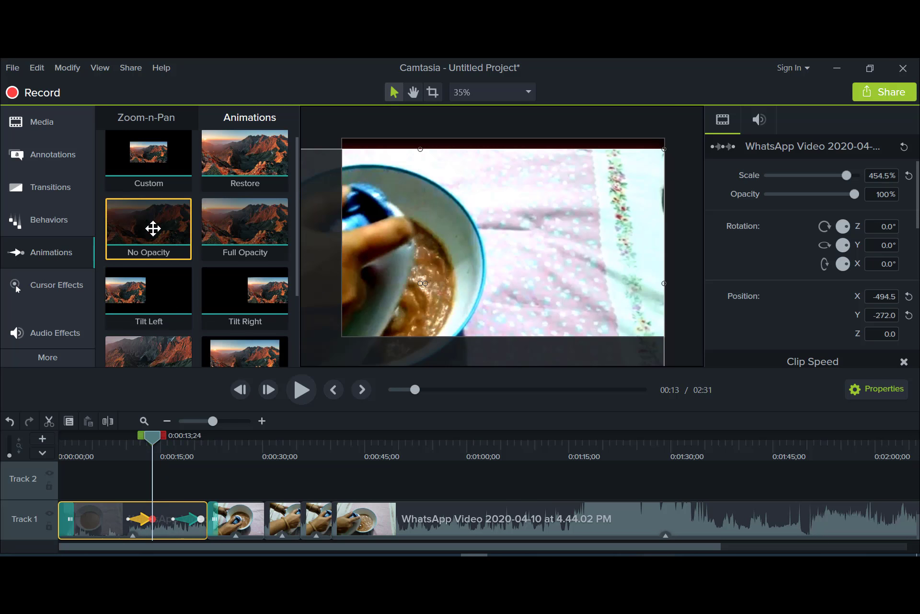
left_click_drag(143, 229, 103, 527)
left_click_drag(155, 442, 83, 441)
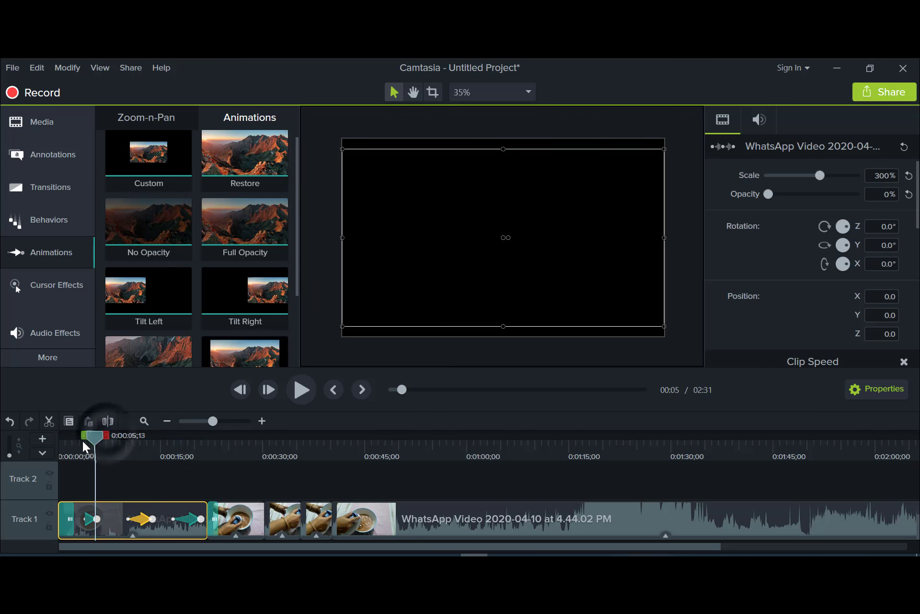
left_click(294, 391)
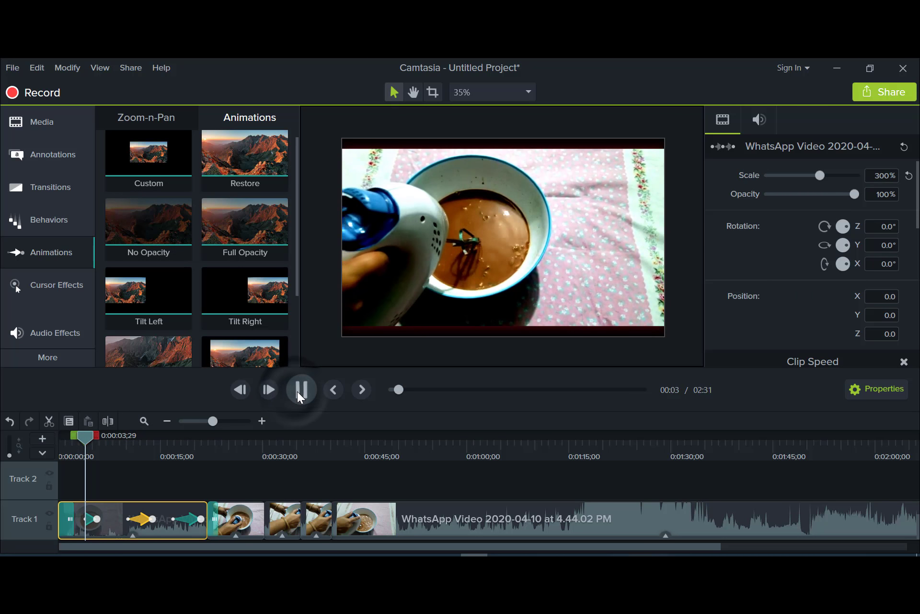
left_click(298, 391)
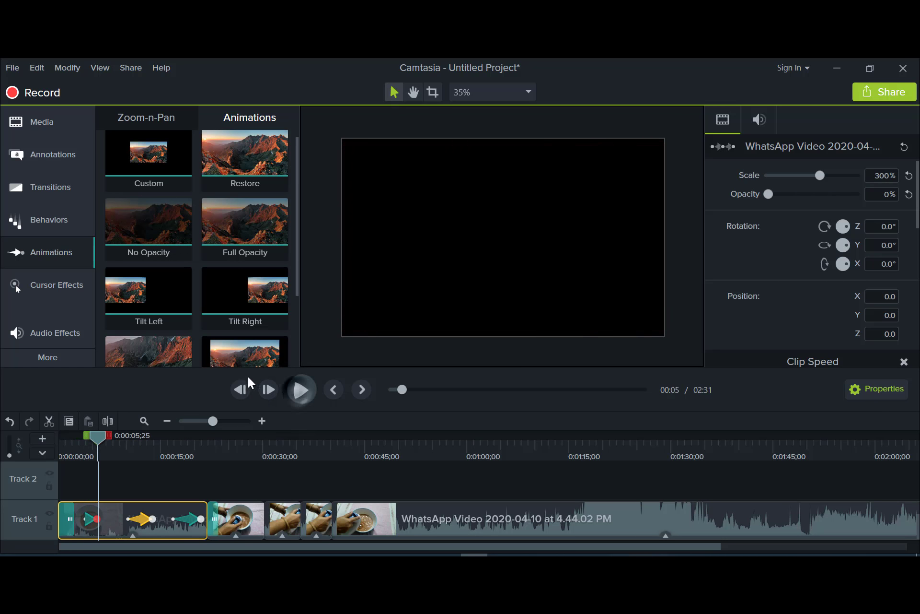
Step: Add a Full Opacity animation to the first clip directly after the No Opacity one, ending at about 7 seconds, and preview both
left_click_drag(225, 232, 120, 510)
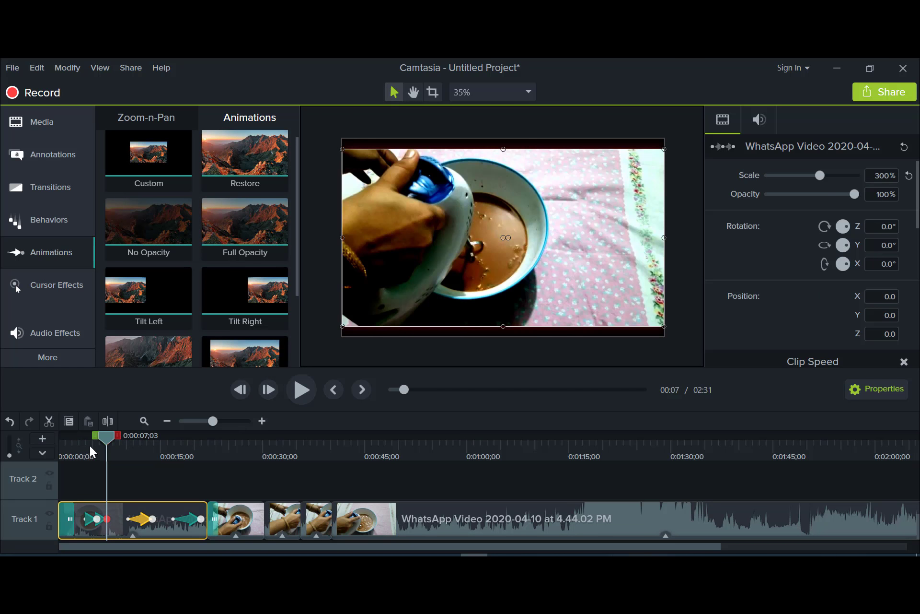
left_click_drag(105, 438, 78, 444)
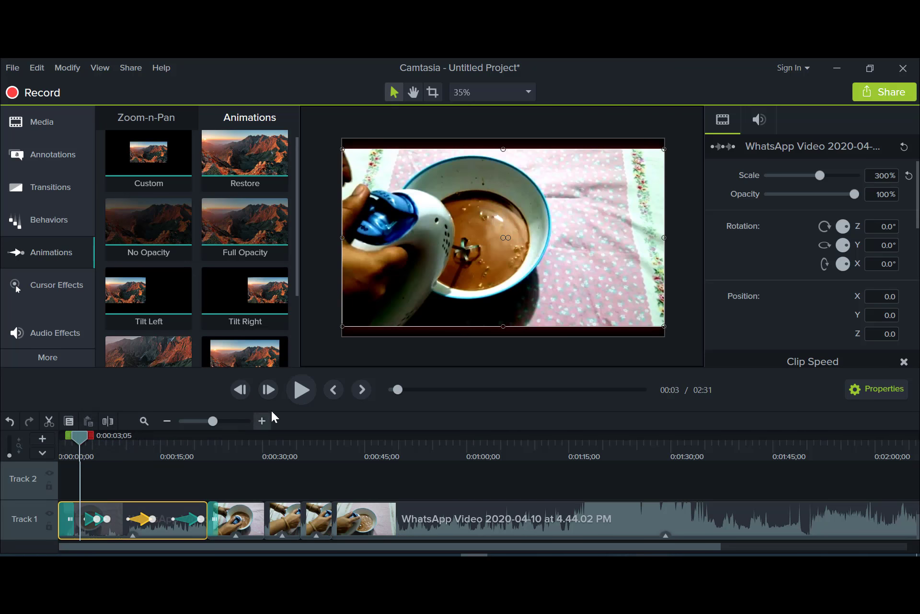
left_click(300, 384)
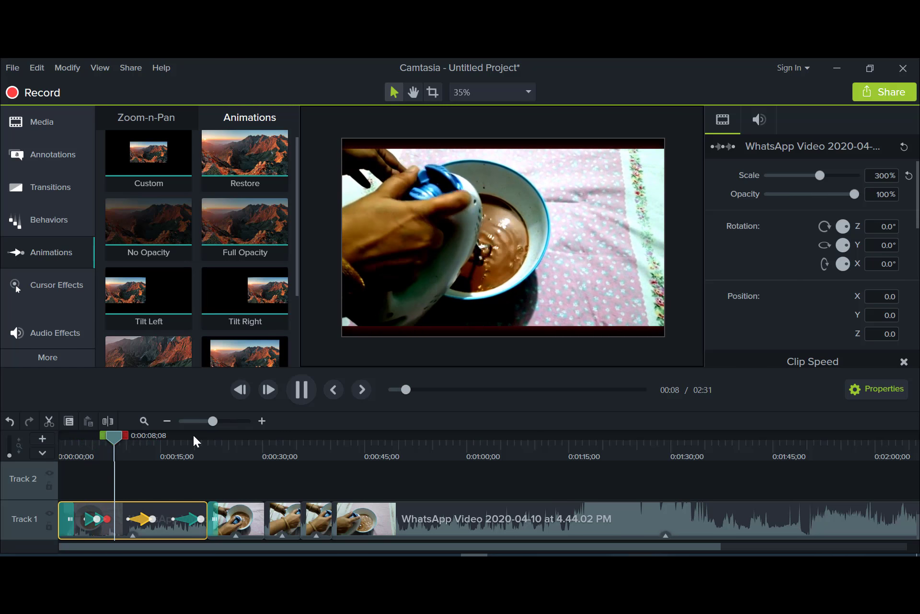
left_click(302, 389)
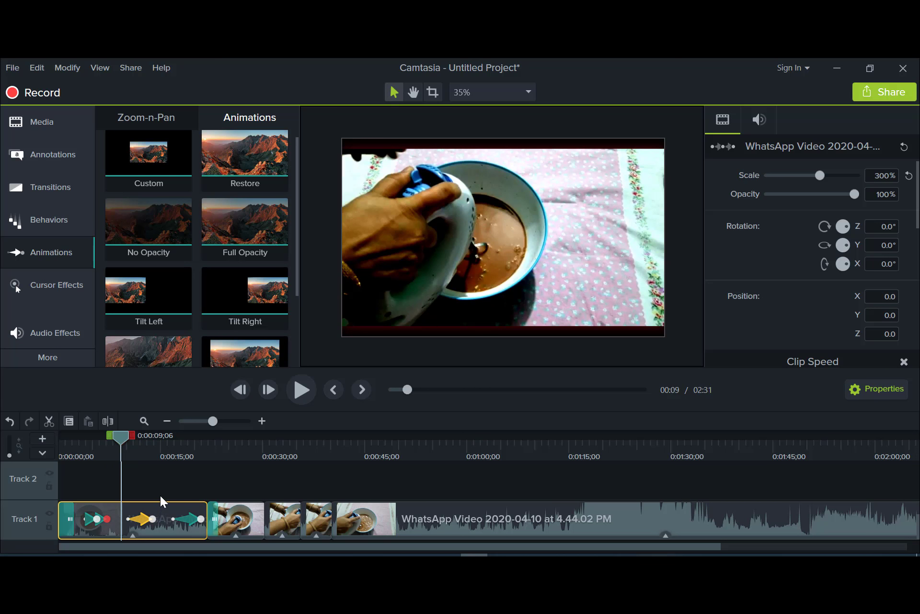
Step: Separate the audio and video of the long 4.44.02 PM clip on Track 1 and select the detached audio on Track 2
left_click(175, 490)
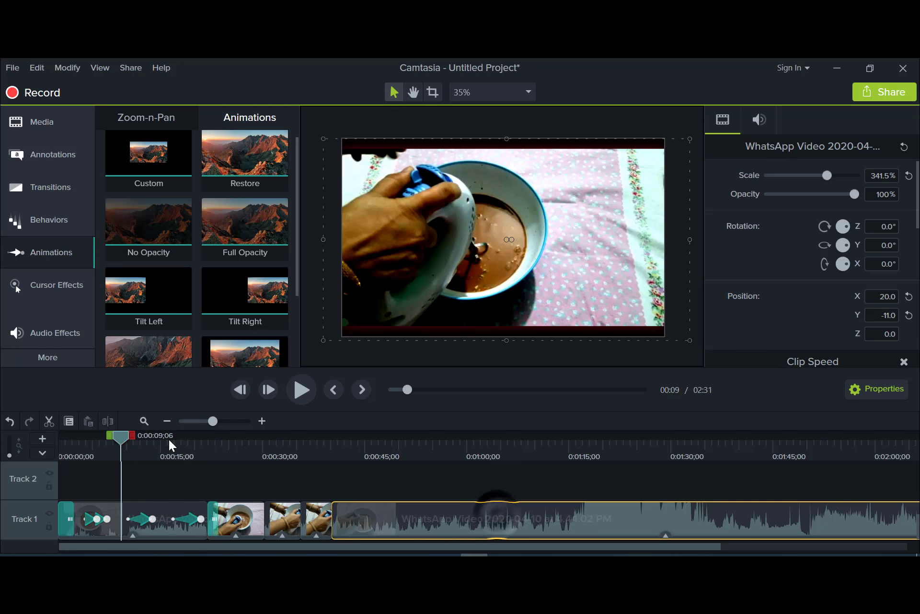
left_click(368, 490)
left_click(398, 511)
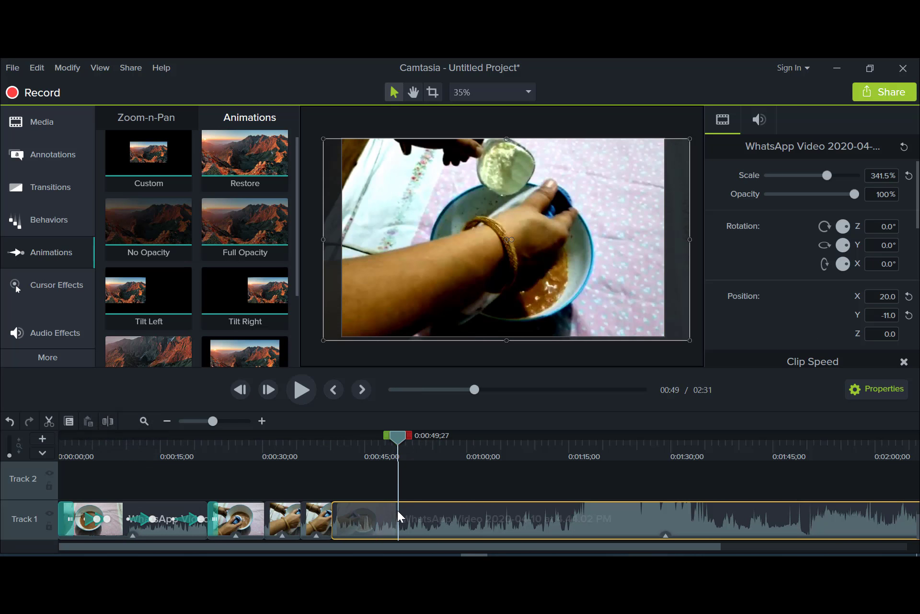
right_click(457, 514)
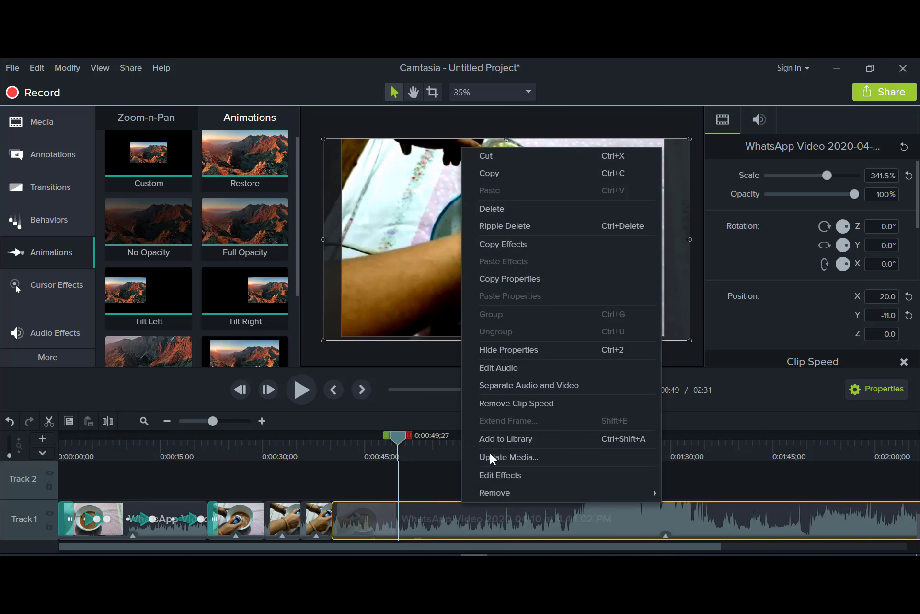
left_click(502, 386)
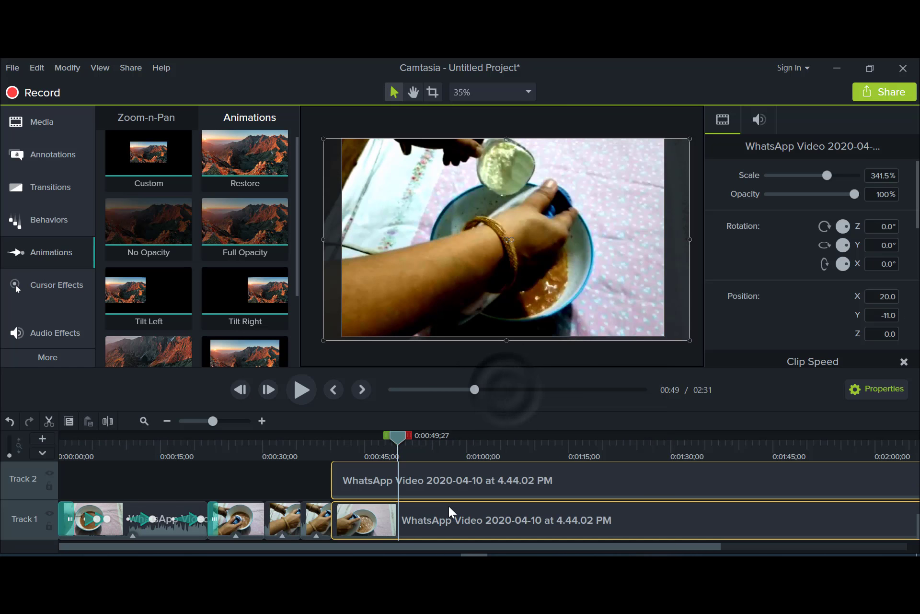
left_click(314, 473)
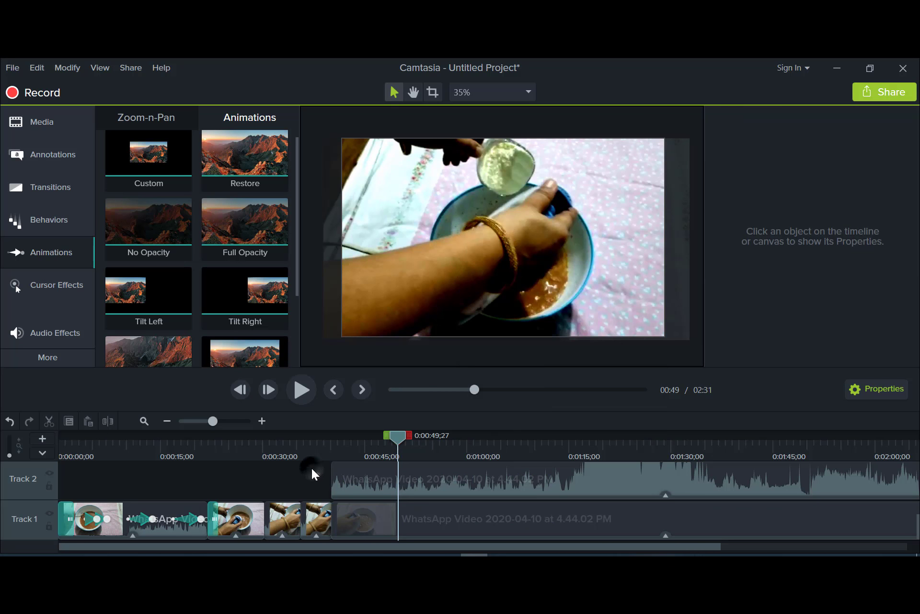
left_click(425, 494)
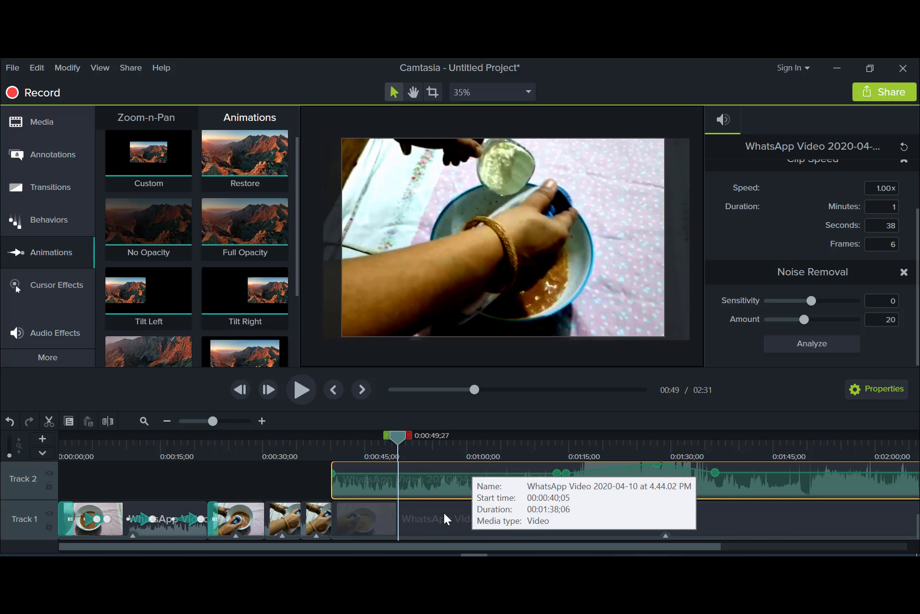
scroll(445, 519, "up", 2)
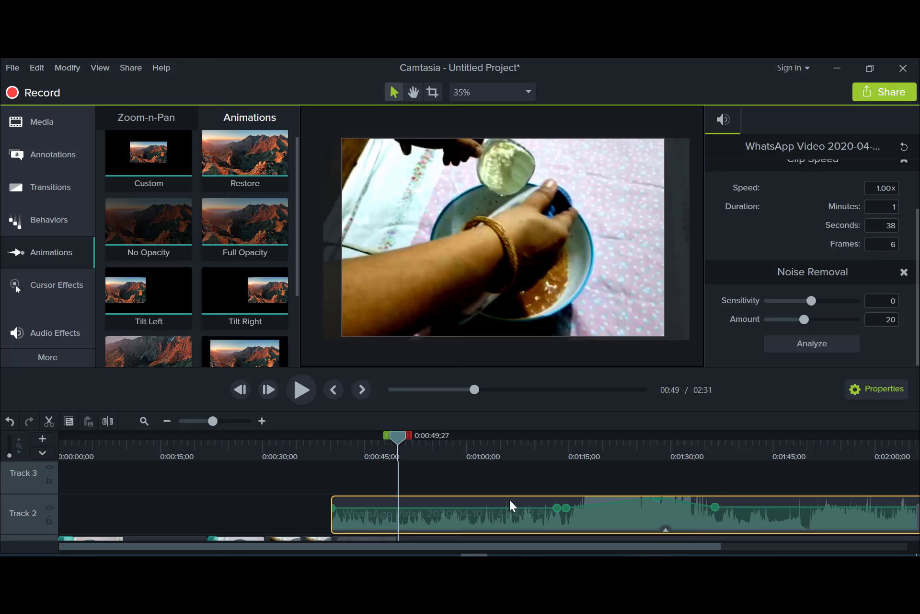
scroll(387, 511, "down", 2)
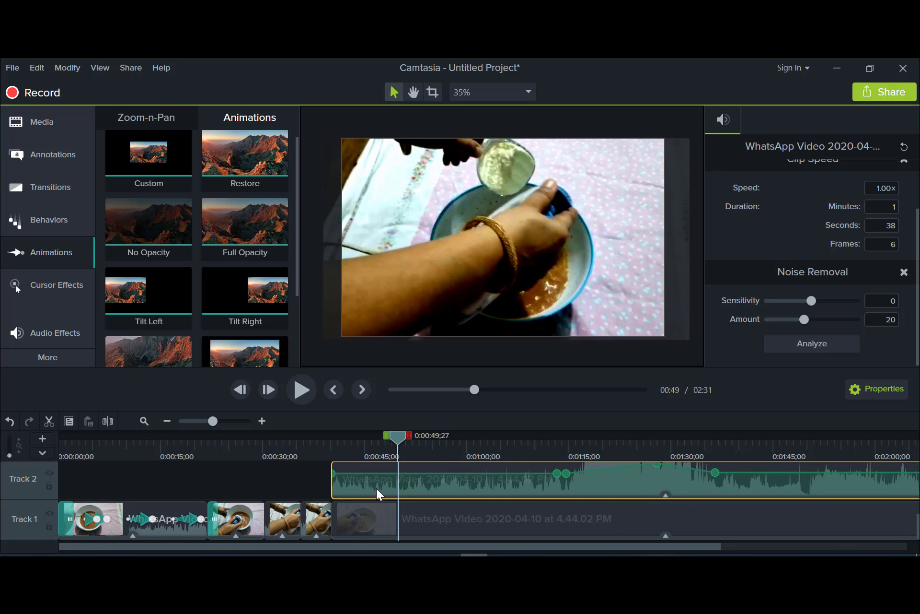
Step: Check the detached video and audio of the long 4.44.02 PM clip separately and undo their separation
left_click(376, 528)
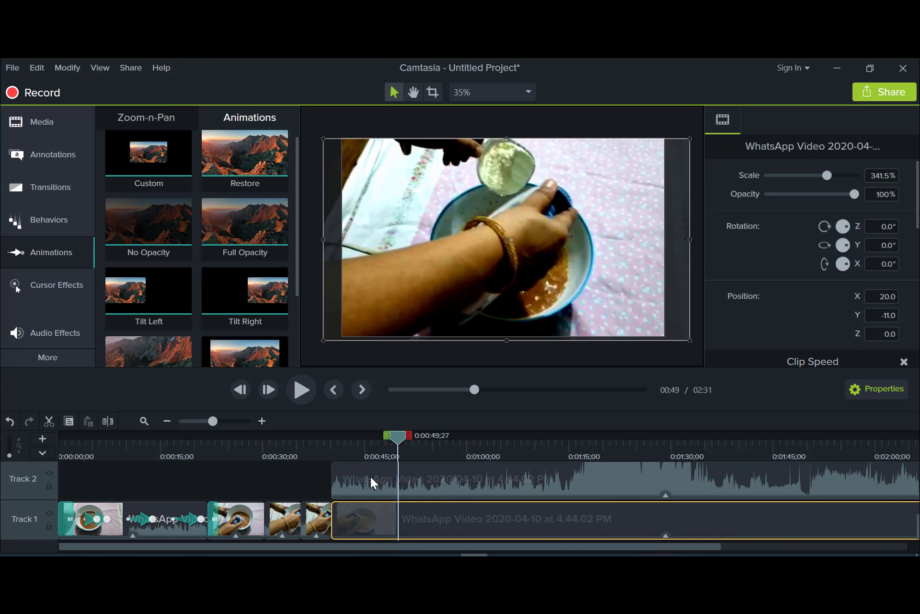
left_click_drag(373, 481, 379, 516)
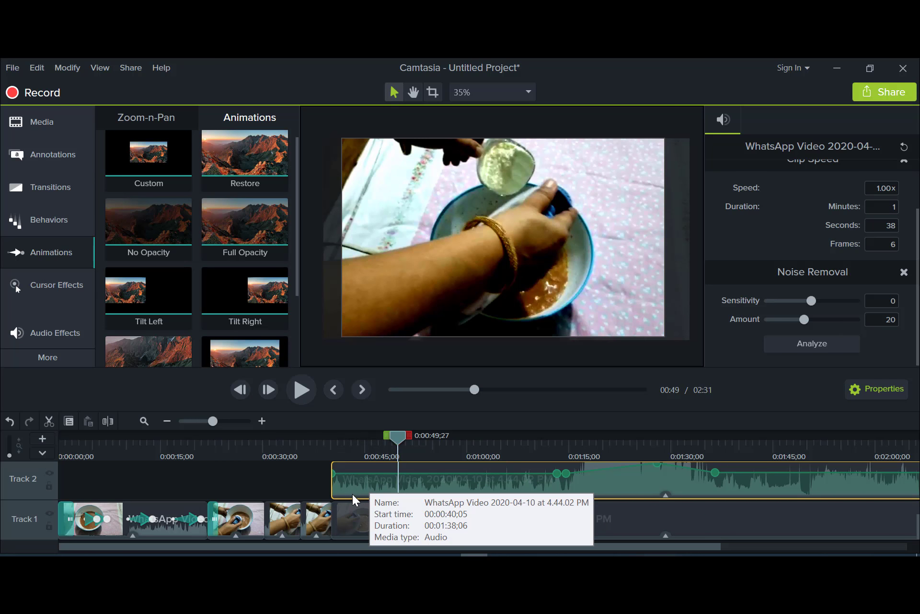
key("ctrl+z")
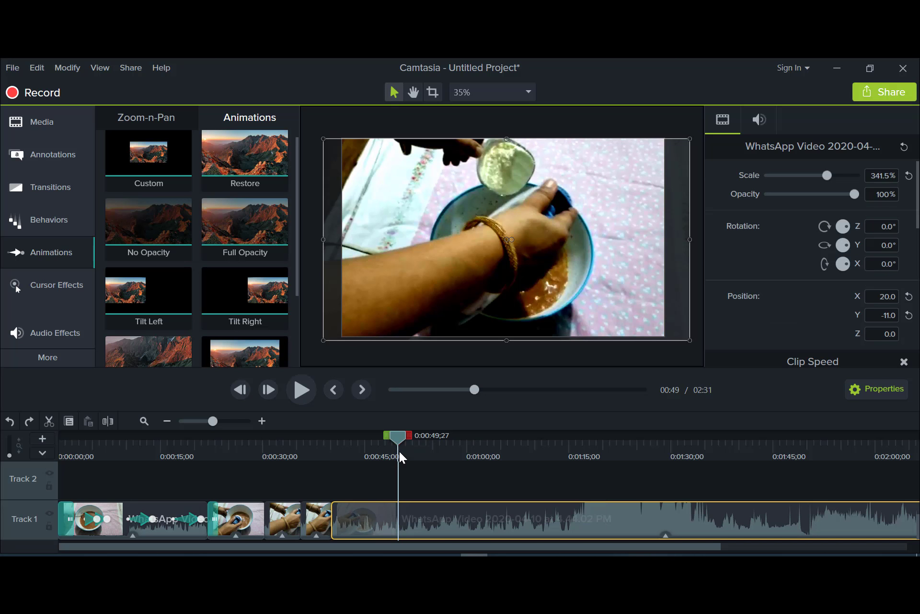
Step: Look through the general and left-click cursor effects and the visual effects, with the playhead near the start of the timeline
left_click_drag(352, 442, 67, 439)
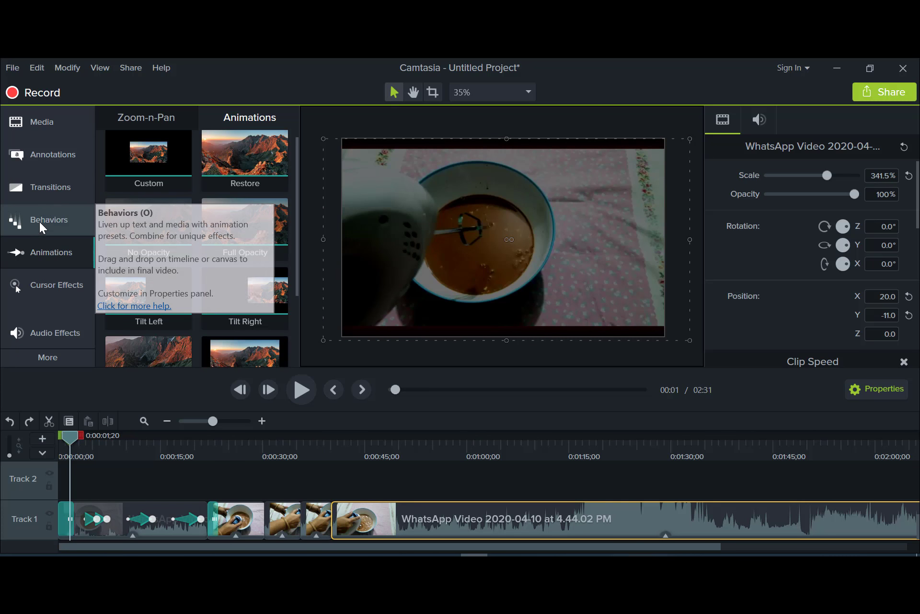
left_click(37, 291)
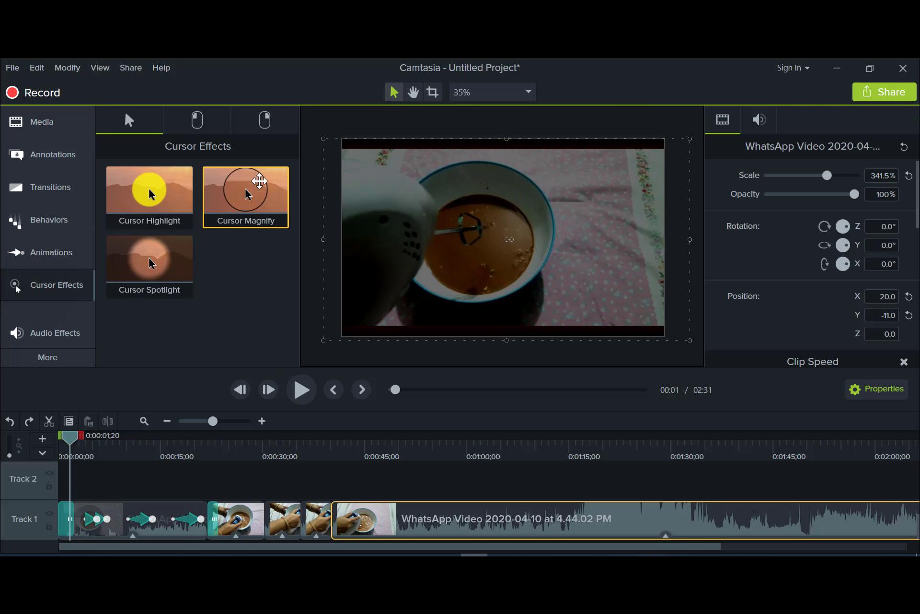
left_click(197, 122)
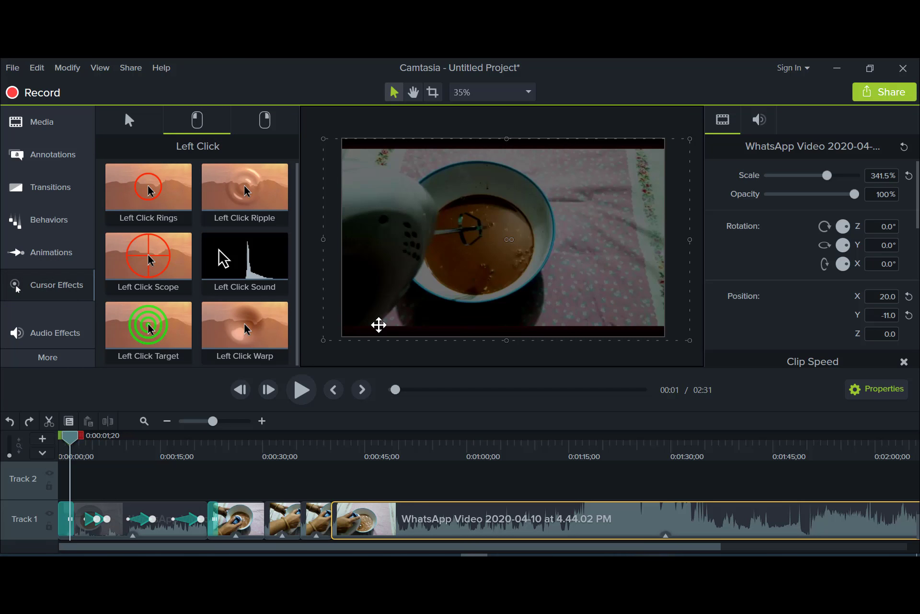
left_click(251, 196)
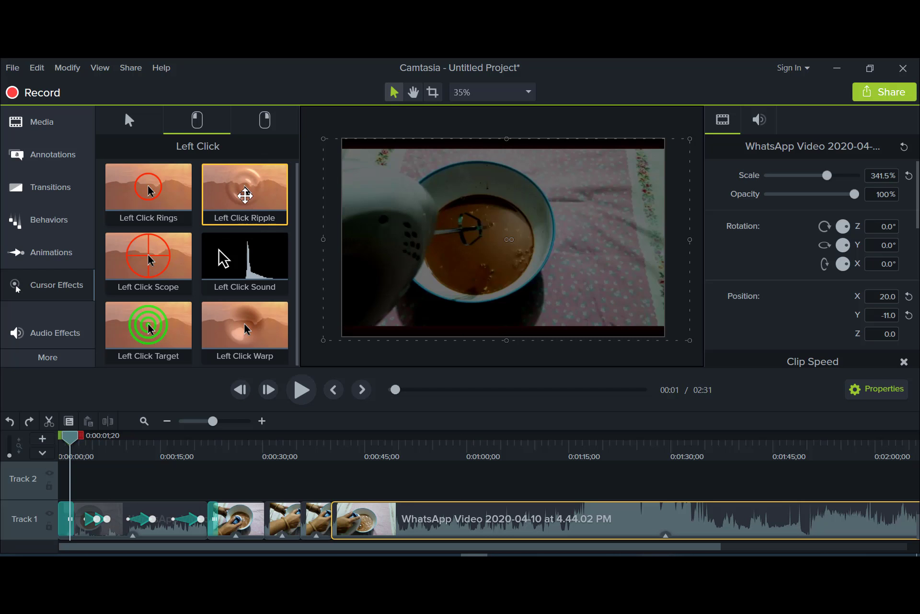
left_click(60, 358)
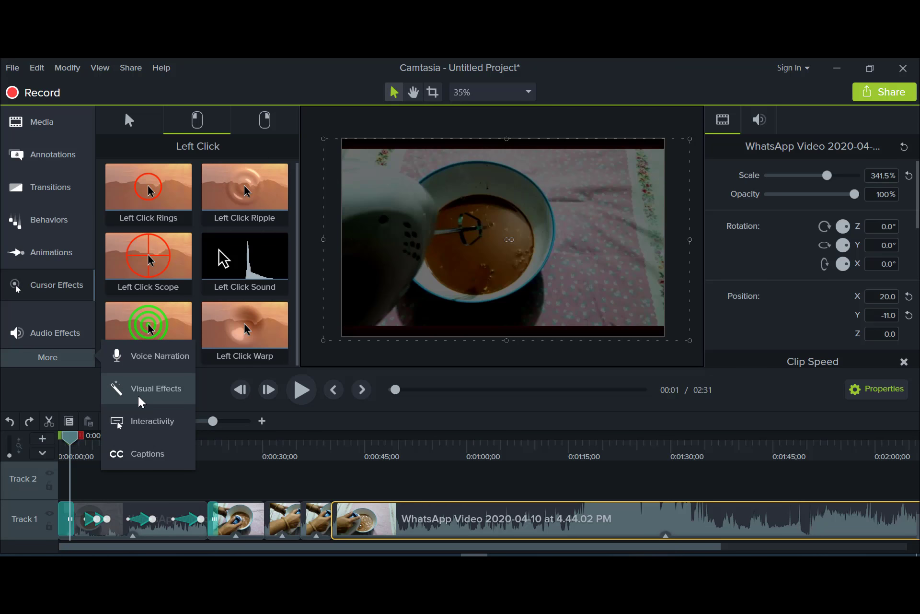
left_click(141, 402)
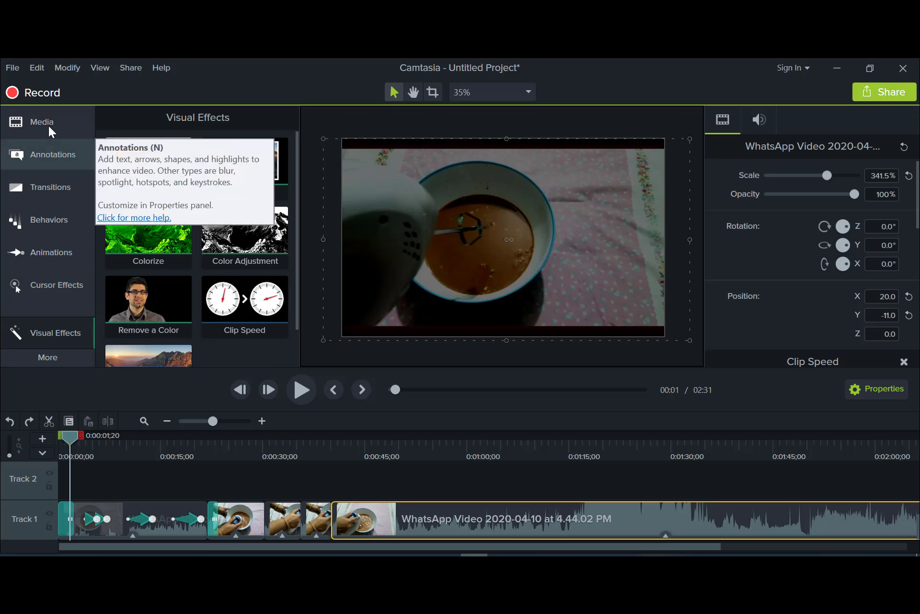
Step: Look through the Media Bin and the Library, including the contents of the Icons - Business folder
left_click(21, 125)
left_click(257, 111)
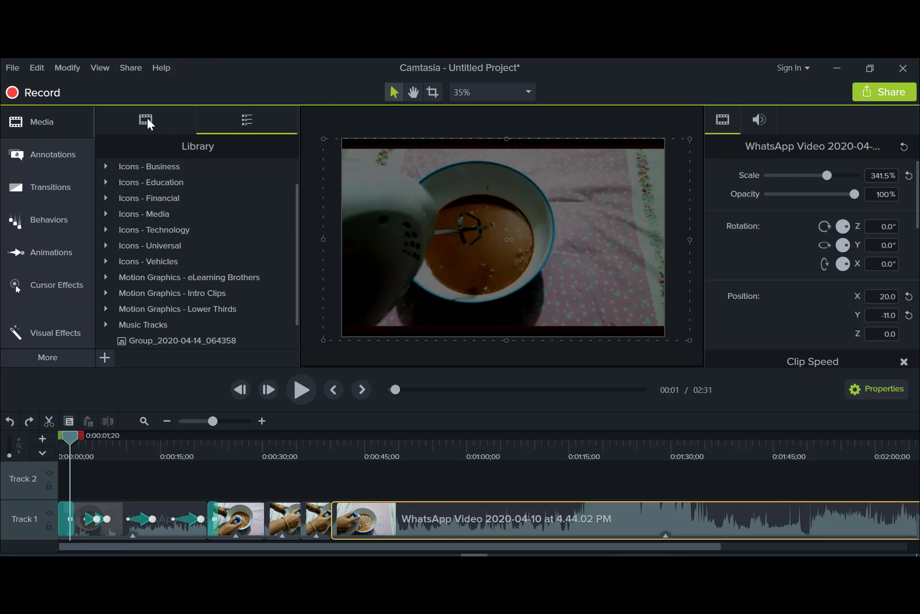
left_click(50, 123)
left_click(42, 123)
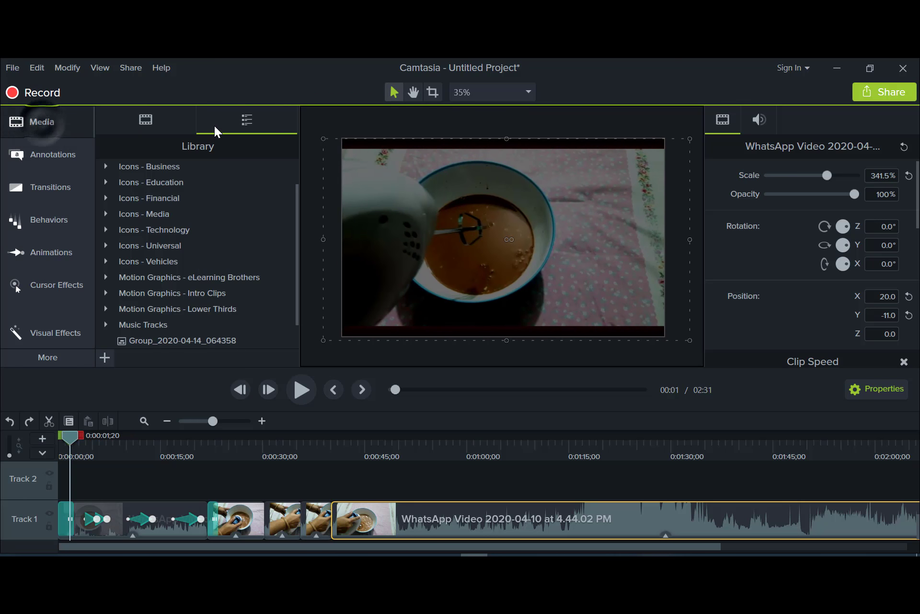
left_click(131, 122)
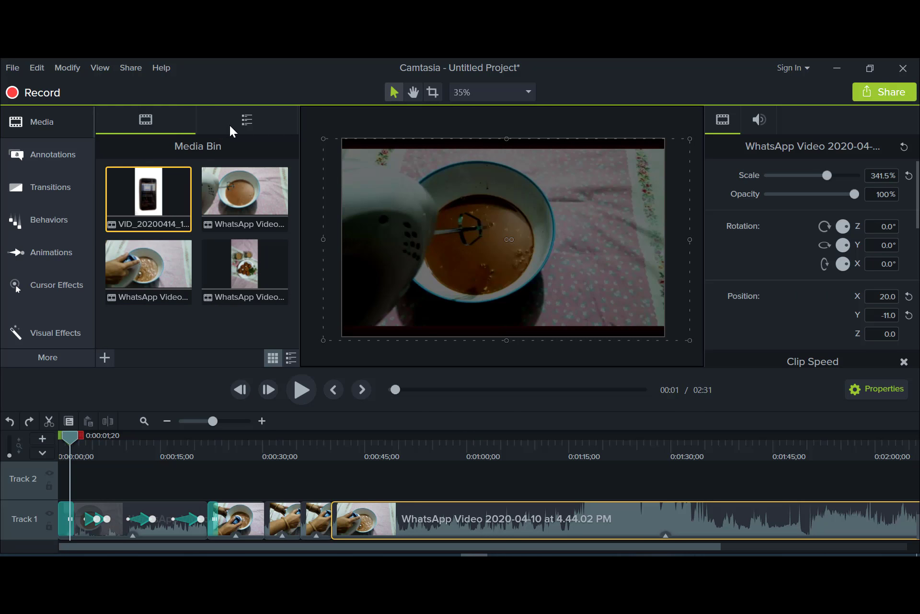
left_click(243, 120)
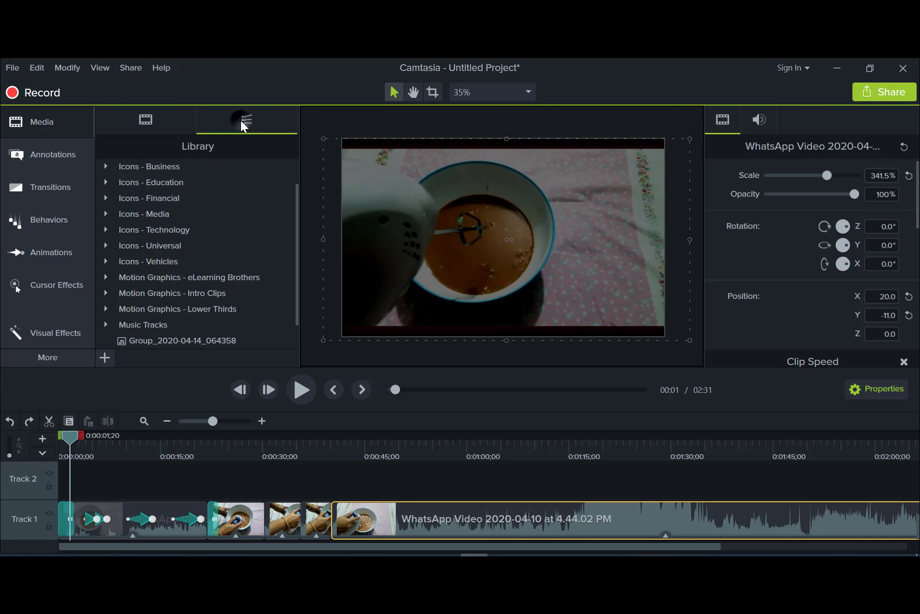
left_click(105, 165)
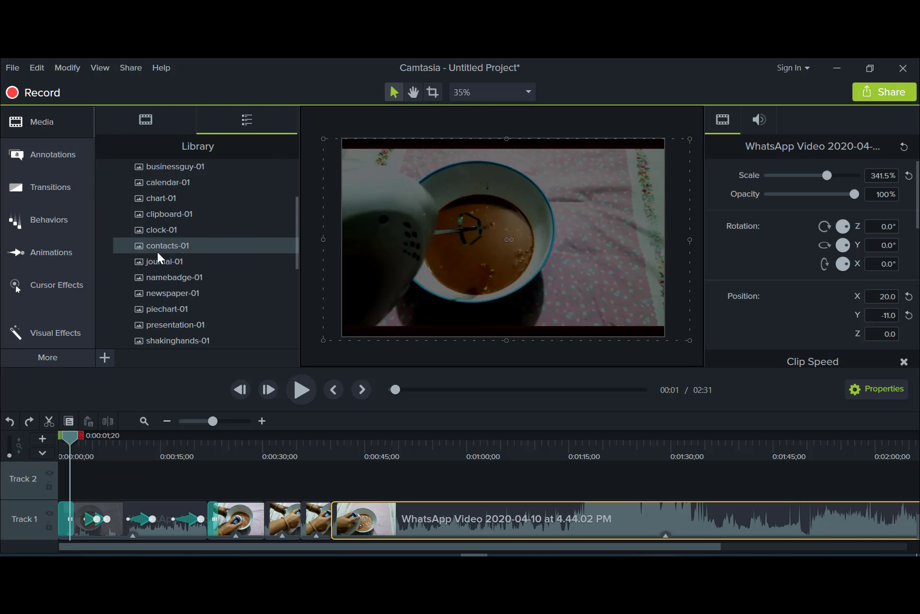
scroll(156, 254, "up", 3)
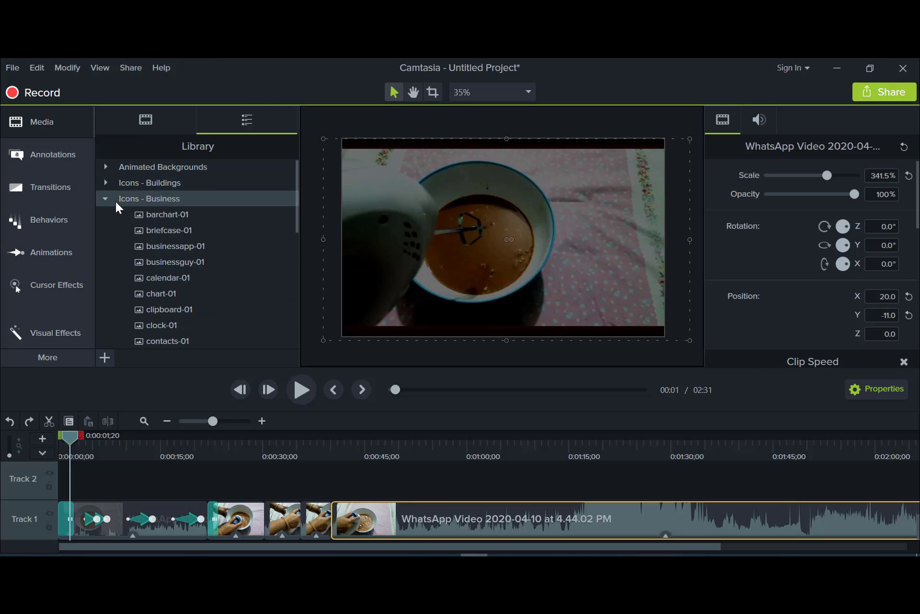
Step: Preview the floatingboxes and morphingtriangles animated backgrounds from the Library
left_click(104, 166)
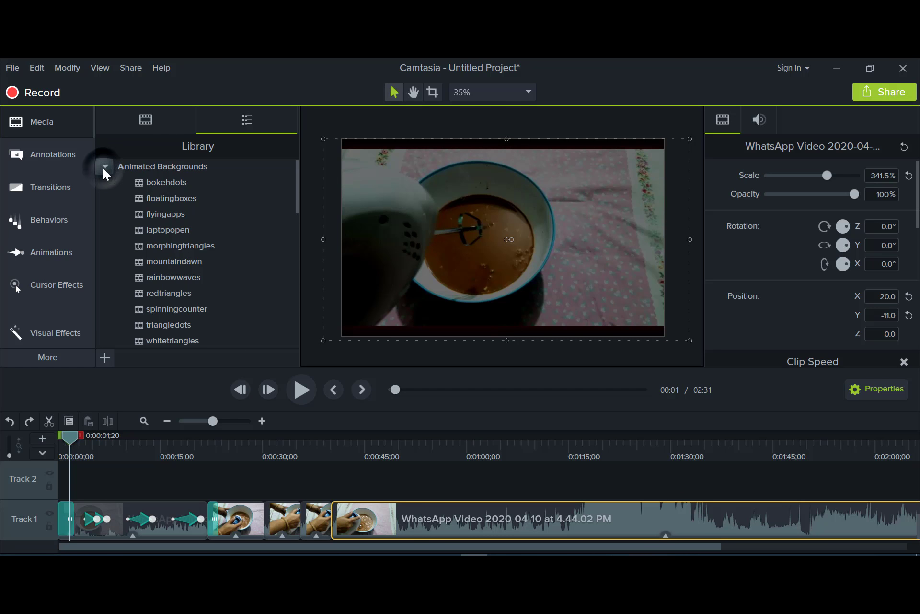
double_click(161, 203)
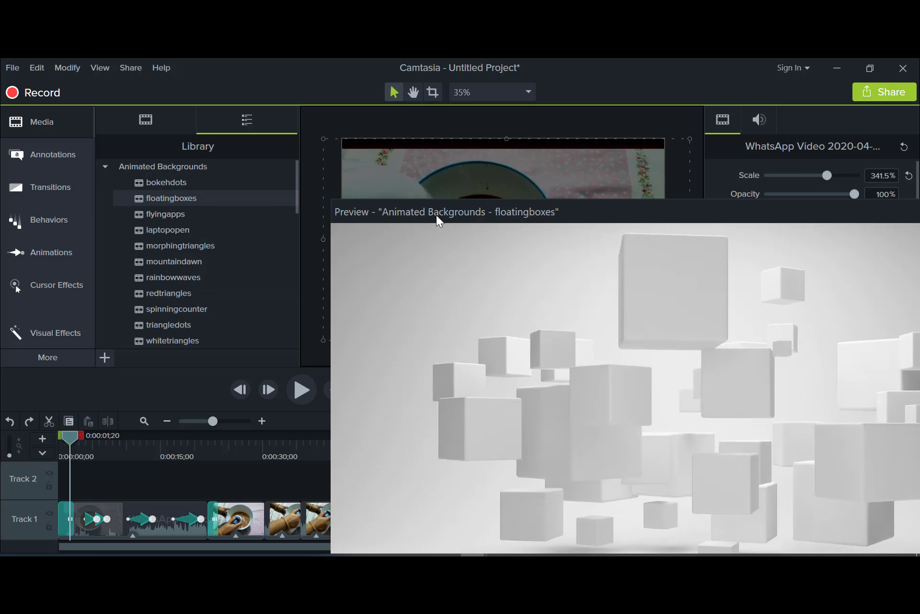
left_click_drag(438, 218, 238, 132)
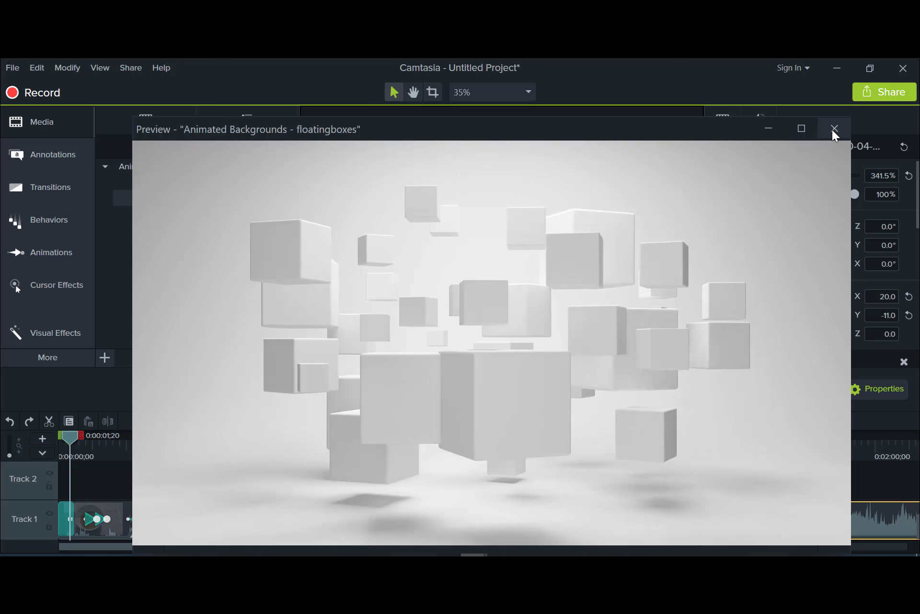
left_click(834, 129)
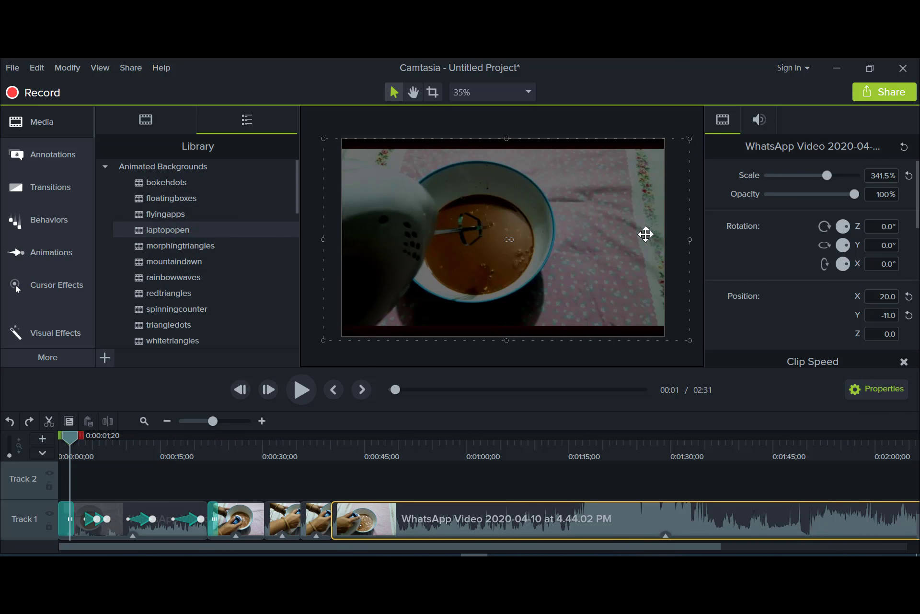
double_click(162, 249)
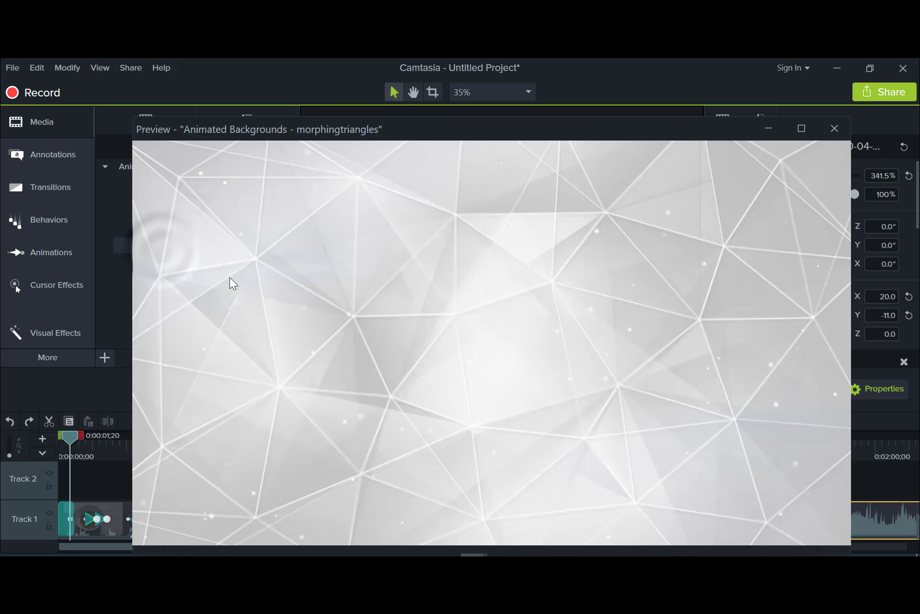
left_click(835, 129)
Step: Preview the businessapp-01 icon from Icons - Business and place it on Track 2 starting at about 2 seconds
scroll(169, 280, "down", 4)
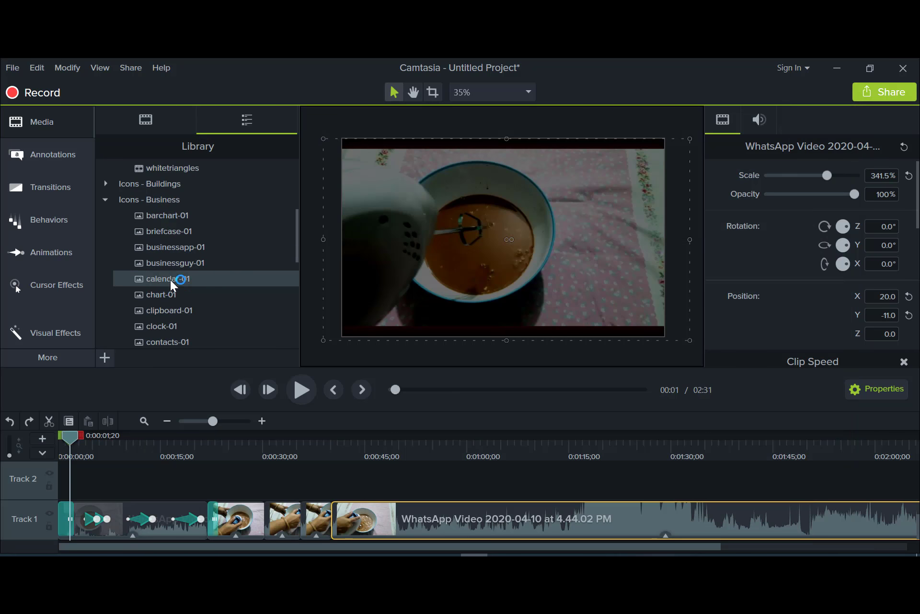
double_click(162, 249)
left_click(835, 129)
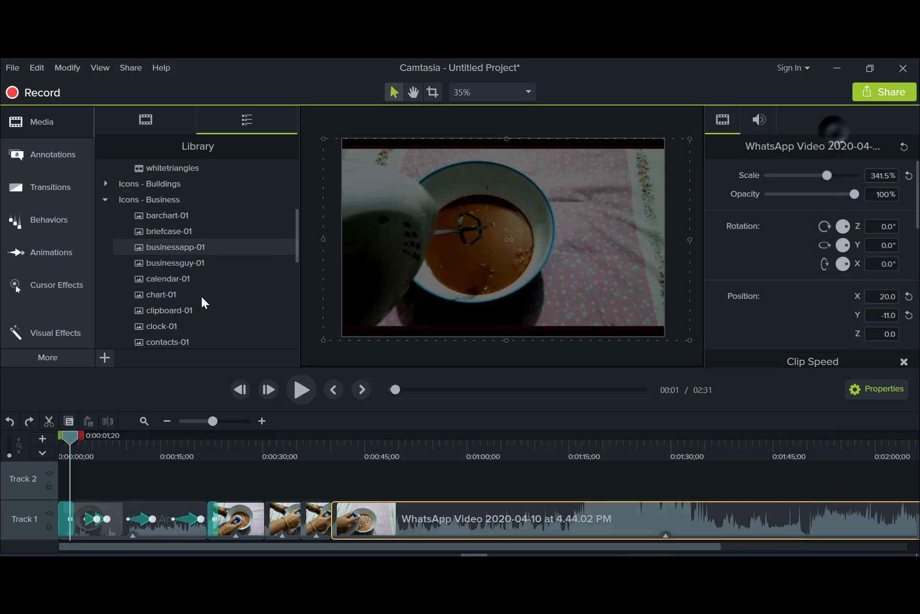
left_click_drag(80, 437, 104, 494)
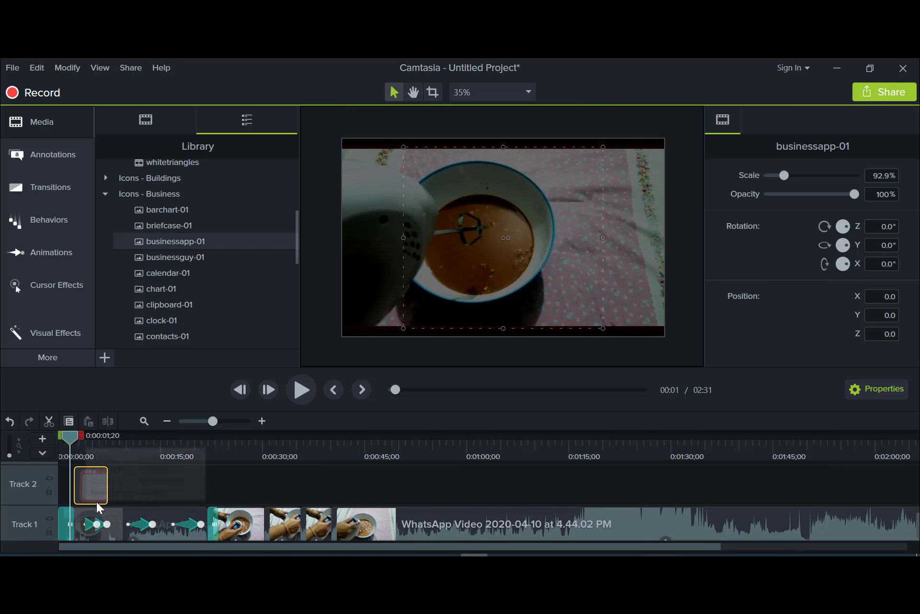
Step: Scale the businessapp-01 icon down to about 69.3% on the canvas, with the playhead over its clip
left_click_drag(65, 437, 85, 443)
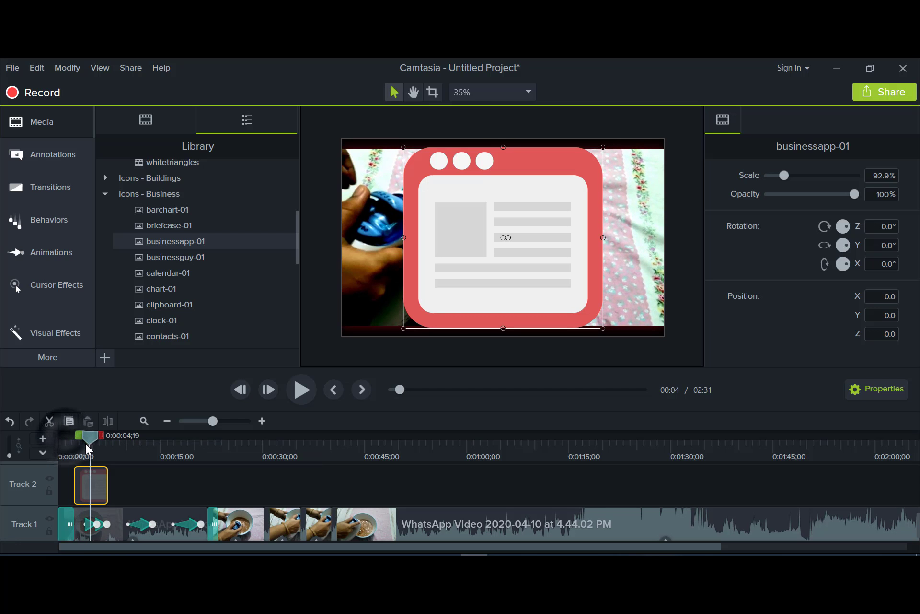
left_click_drag(405, 147, 453, 196)
left_click_drag(505, 243, 483, 219)
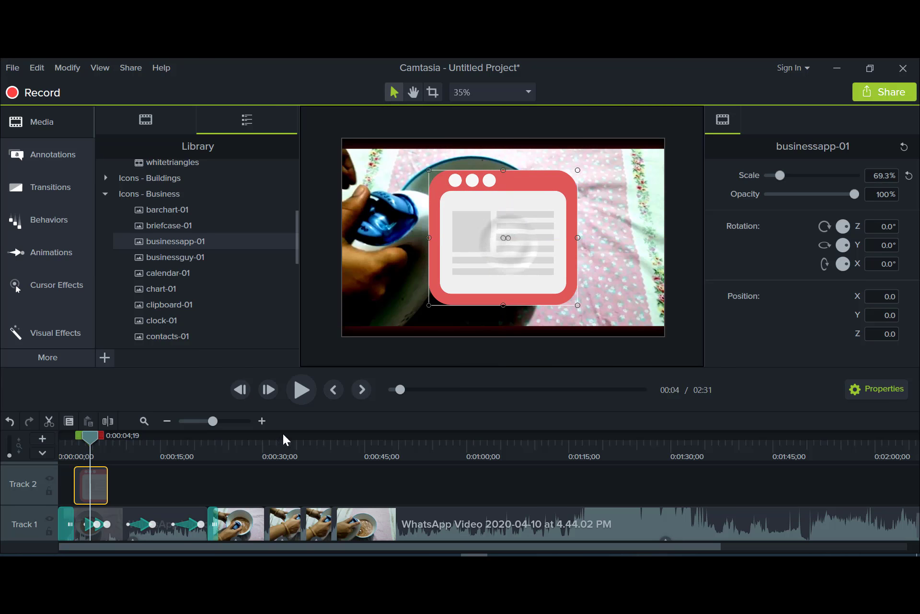
Step: Shorten the businessapp-01 clip on Track 2 to a duration of 2;09 and move it to start at 0:00:03;24
left_click(165, 489)
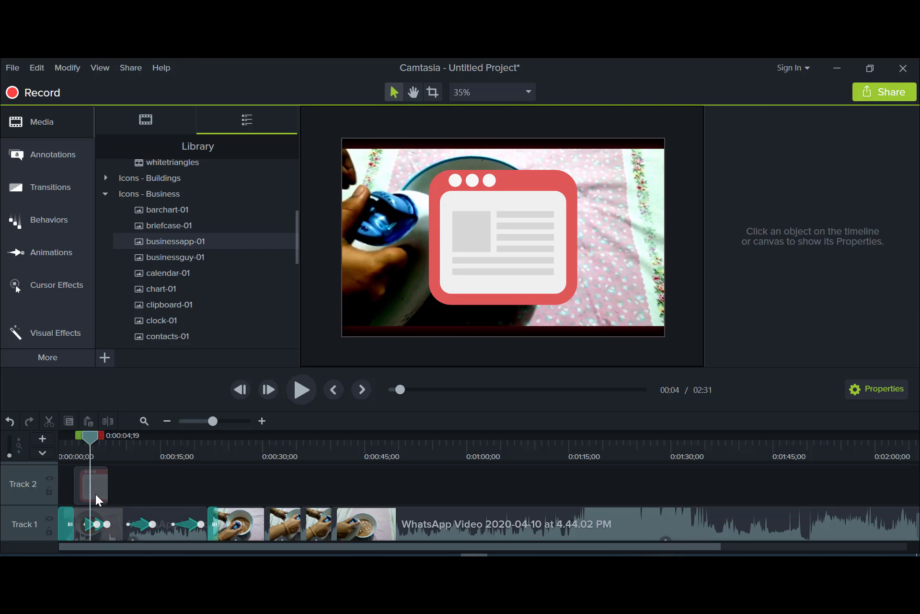
left_click_drag(107, 486, 91, 483)
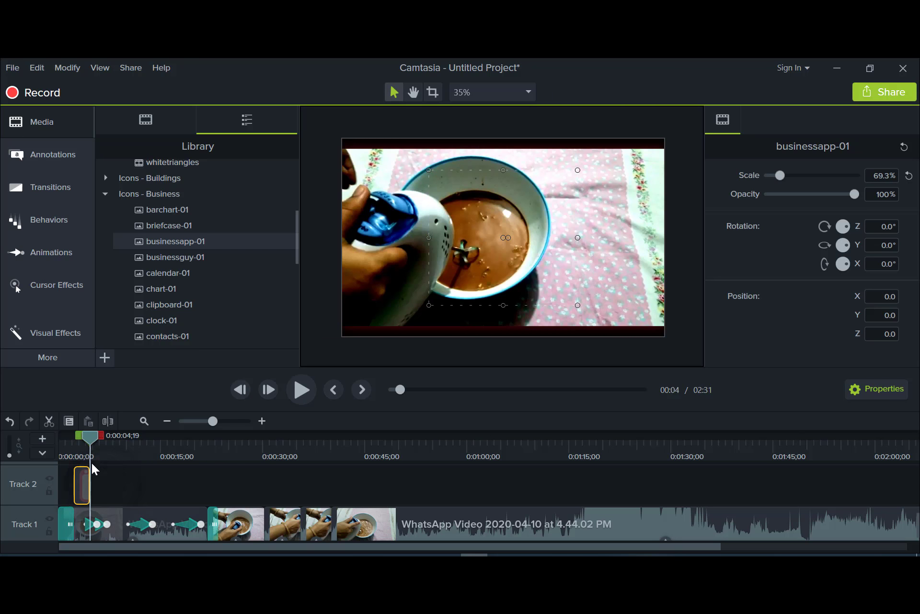
left_click_drag(92, 436, 82, 438)
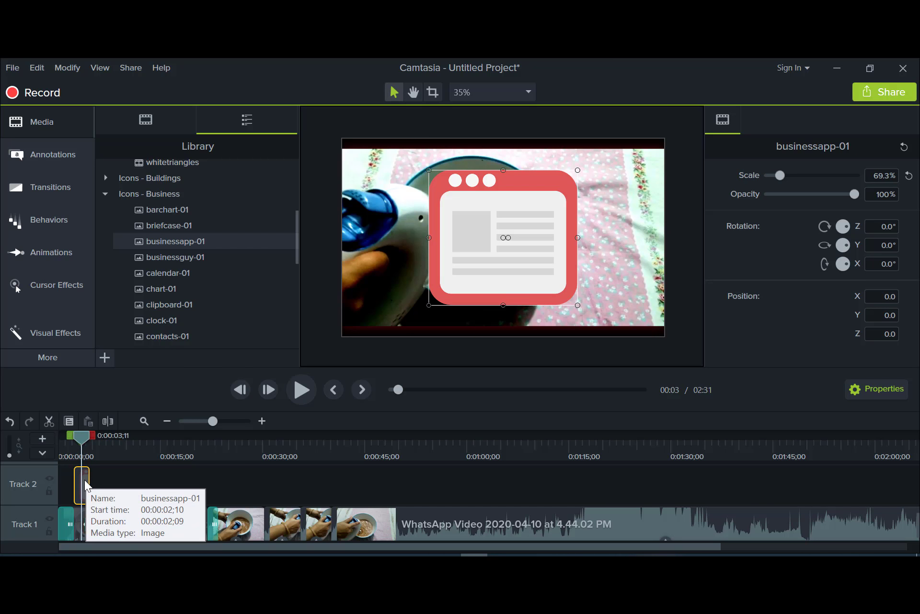
key("alt")
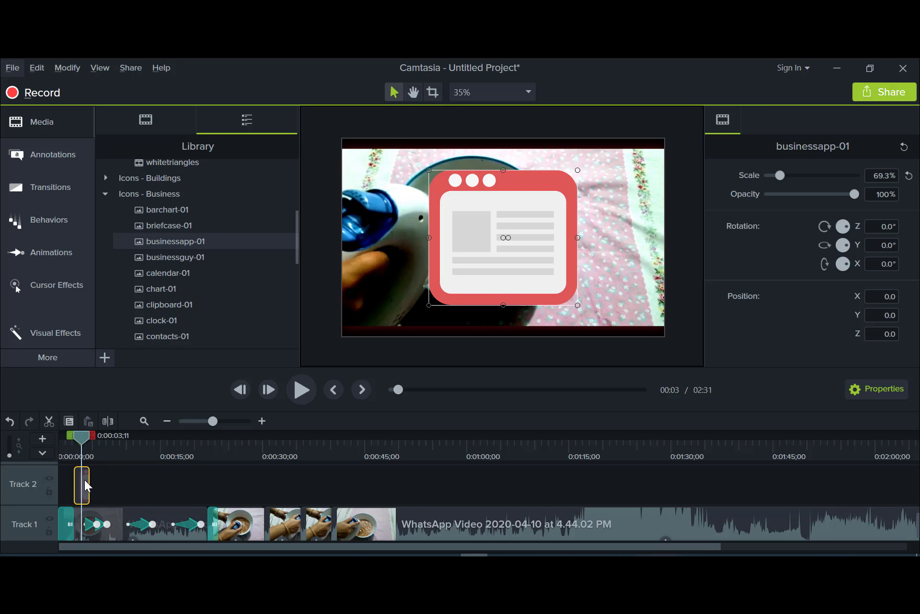
mouse_move(84, 479)
left_mouse_down()
mouse_move(120, 480)
mouse_move(87, 475)
left_mouse_up()
key("alt")
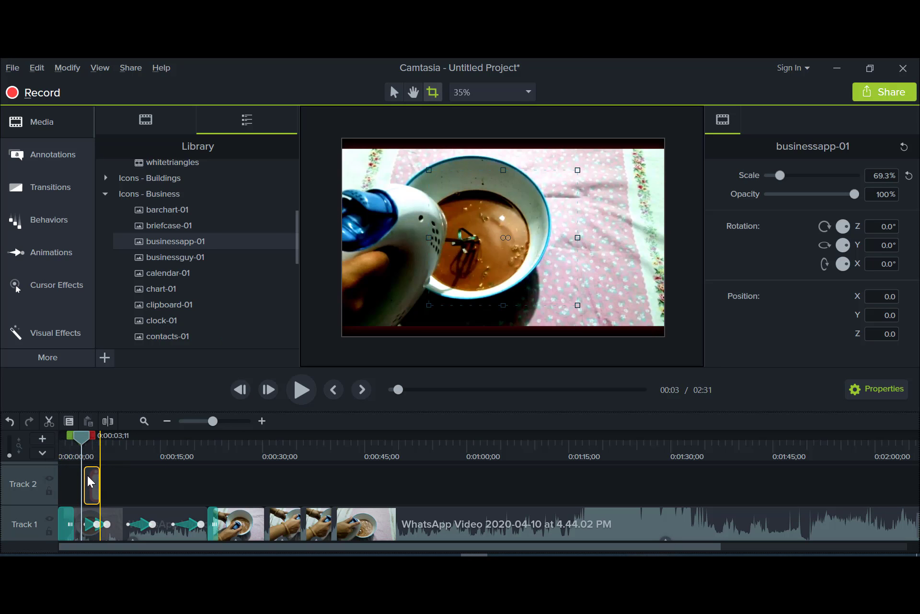
Step: Paste a copy of the businessapp-01 clip on Track 2 at 0:00:08;09
left_click(111, 442)
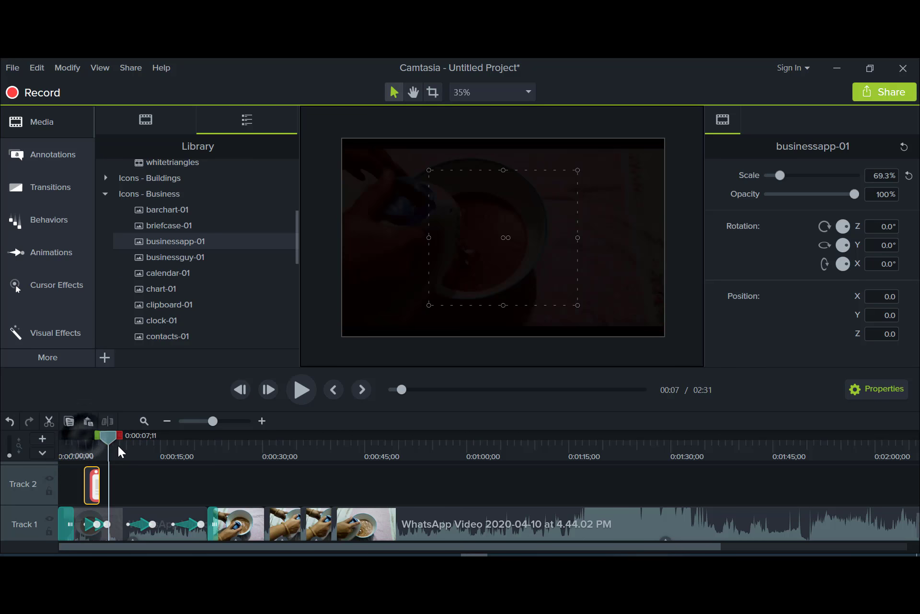
left_click(118, 445)
left_click(122, 476)
key("ctrl+v")
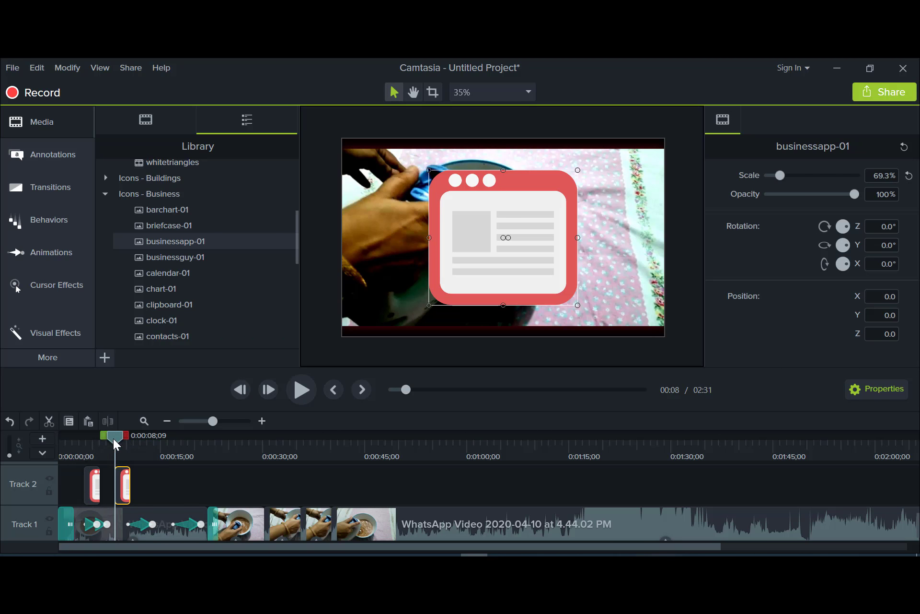
Step: Try adding another copy of the businessapp-01 clip at 0:00:04;23, overlapping the first one, and undo it
left_click_drag(113, 438, 90, 438)
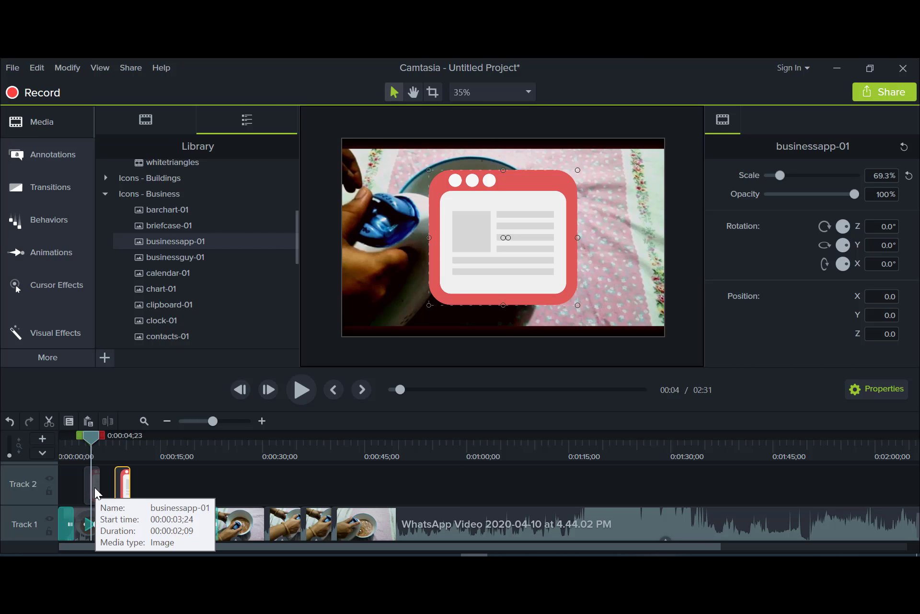
left_click_drag(94, 487, 98, 499)
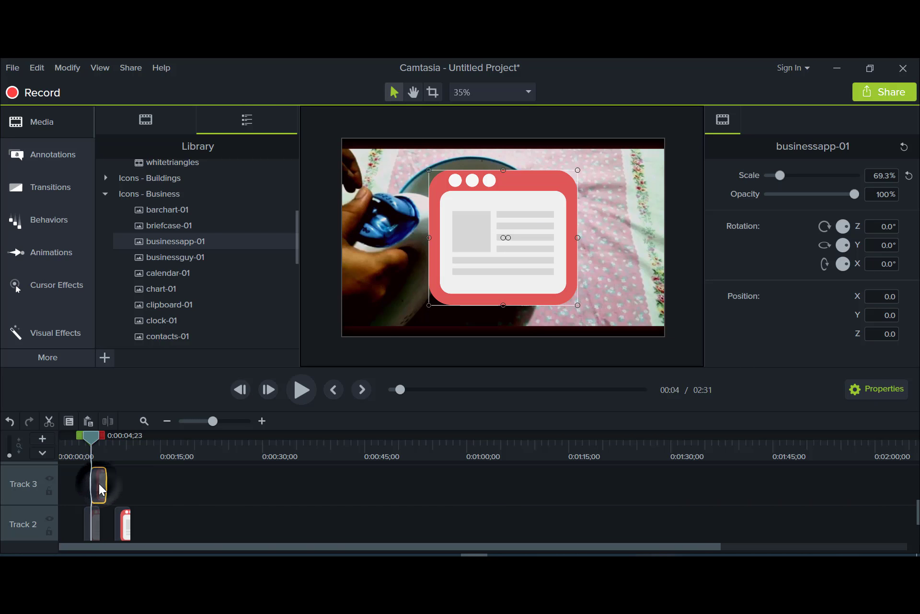
key("ctrl+z")
key("ctrl+z")
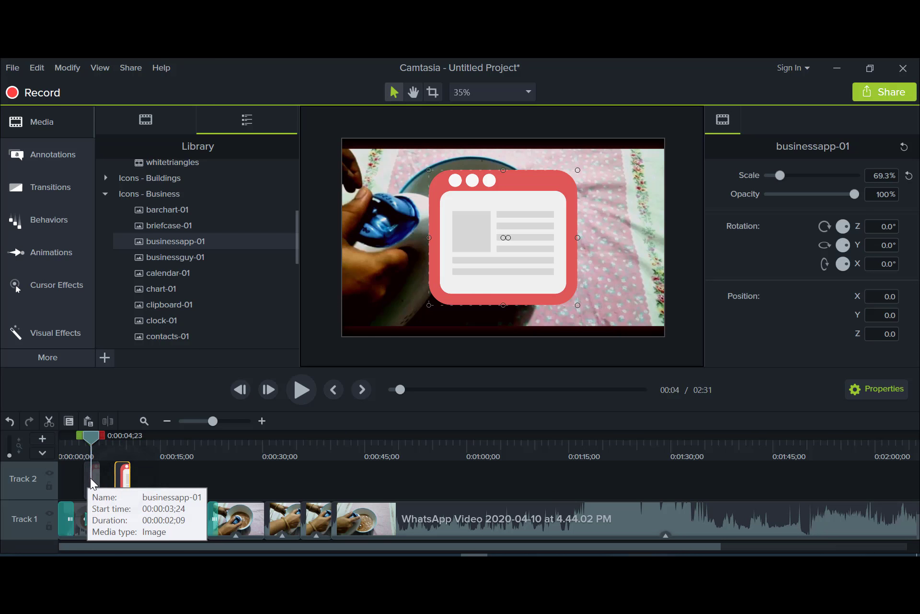
Step: Delete both businessapp-01 clips from Track 2
scroll(177, 304, "down", 3)
left_click_drag(158, 470, 86, 472)
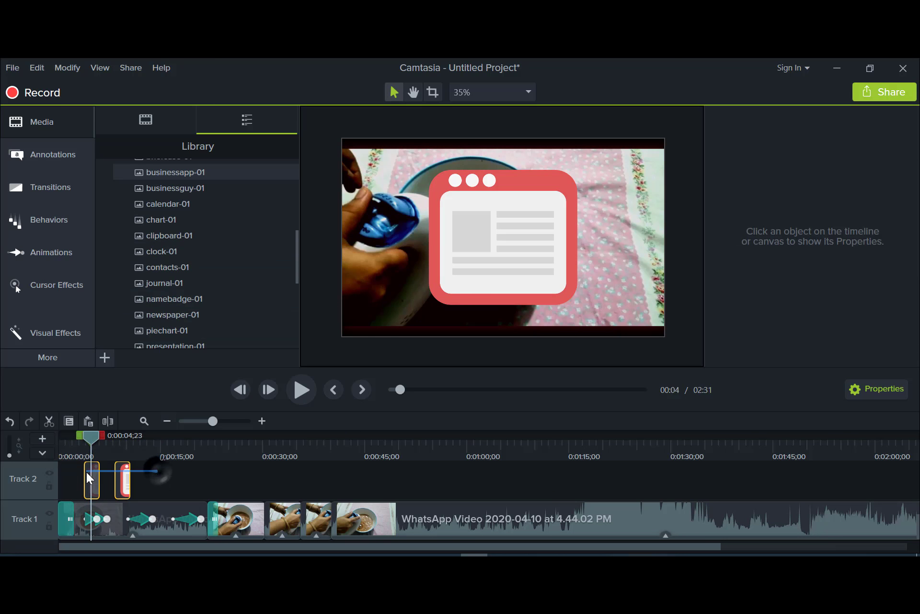
key("Delete")
Step: Preview the hexagone-intro04 clip from the Motion Graphics - eLearning Brothers library folder and close the preview
scroll(165, 329, "down", 1)
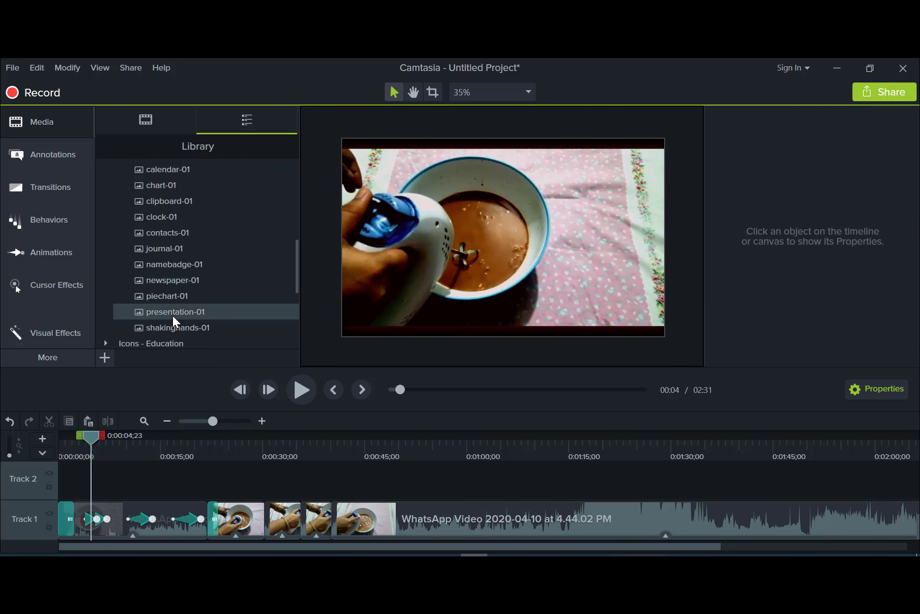
scroll(173, 316, "down", 3)
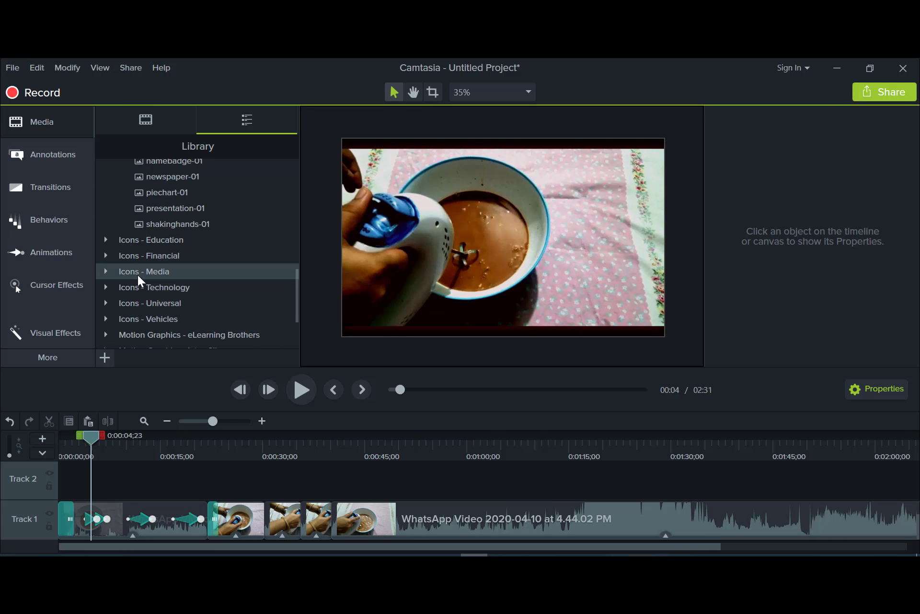
scroll(137, 269, "down", 3)
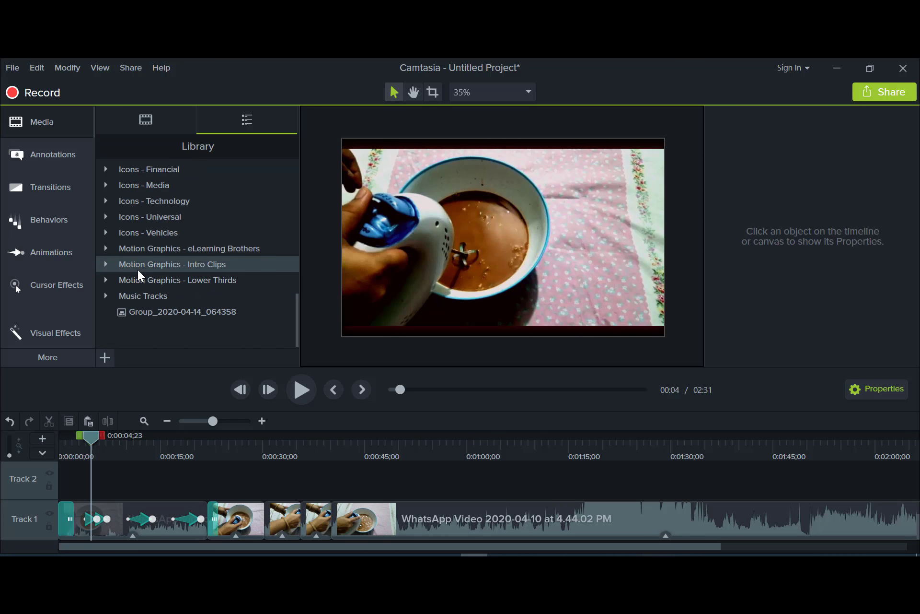
left_click(106, 248)
left_click(183, 267)
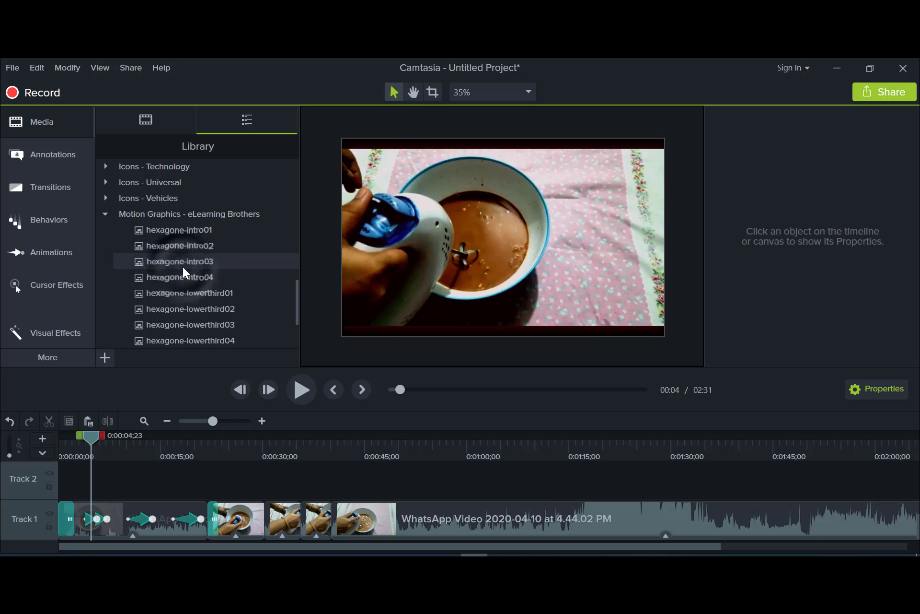
double_click(163, 282)
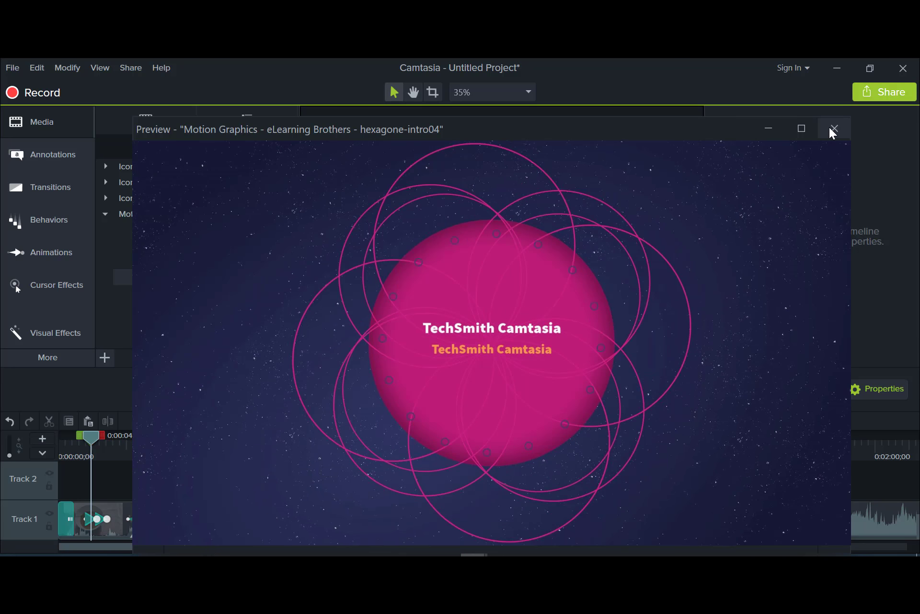
left_click(834, 129)
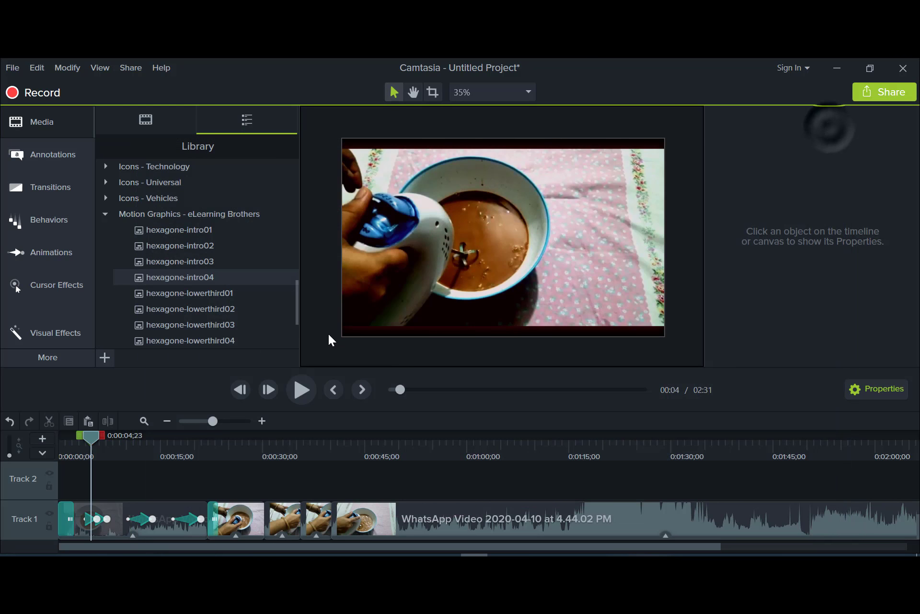
Step: Expand the Music Tracks and Motion Graphics - Lower Thirds folders, and preview the squaresandrectangles-01 lower third
scroll(155, 322, "down", 3)
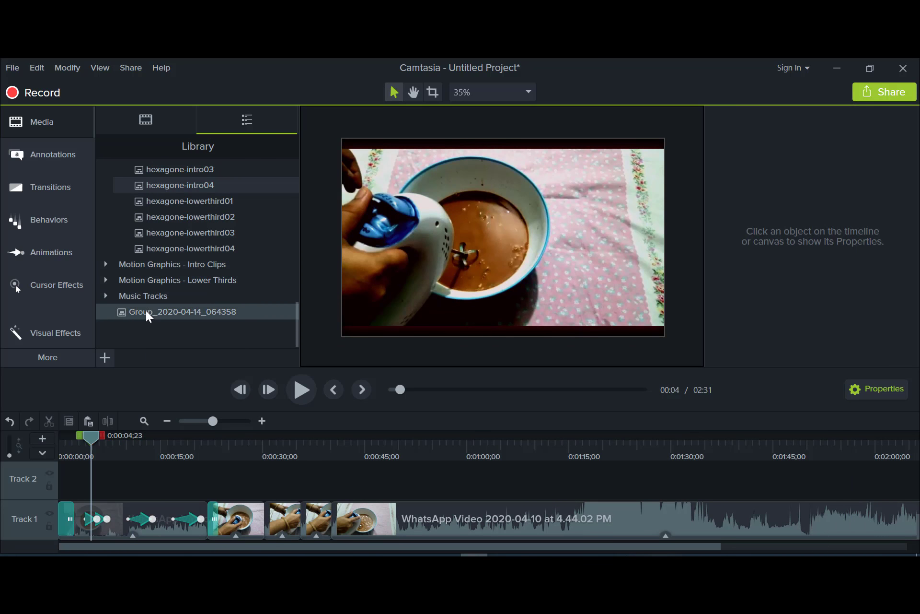
left_click(105, 297)
scroll(122, 310, "up", 3)
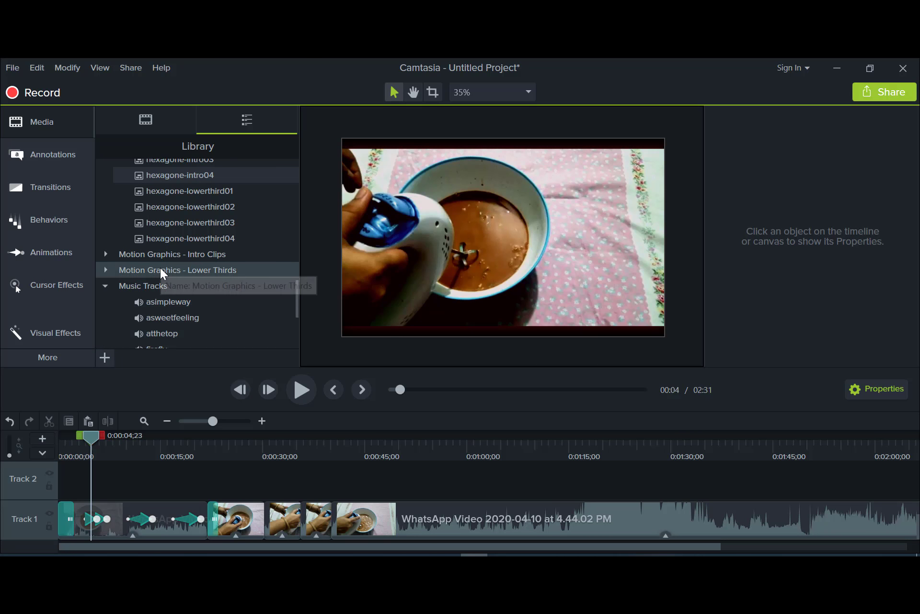
left_click(106, 269)
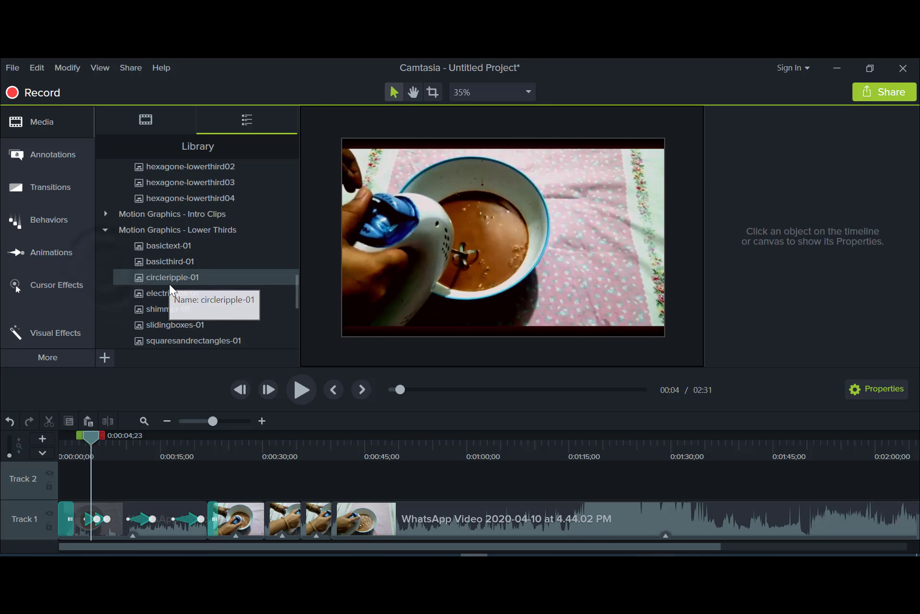
scroll(164, 298, "down", 2)
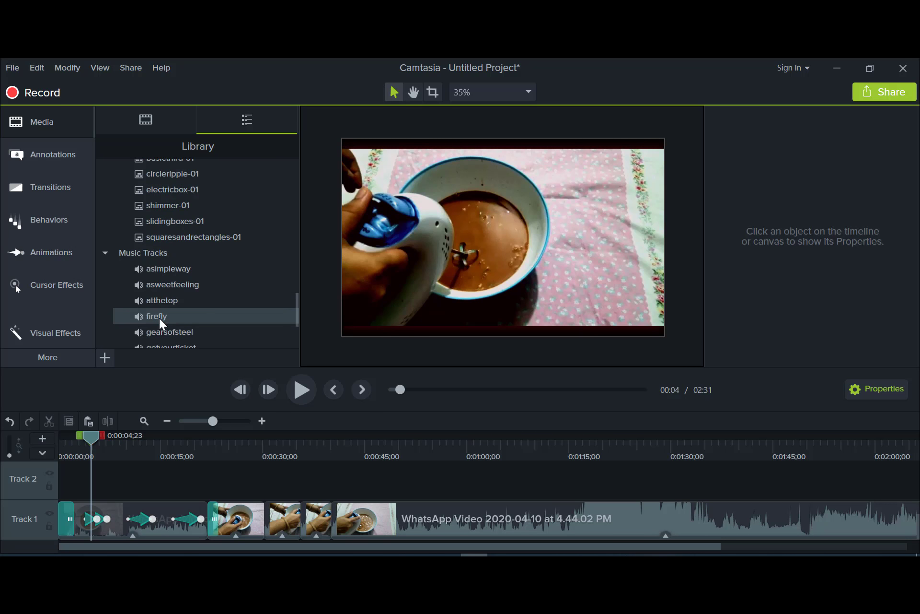
double_click(168, 236)
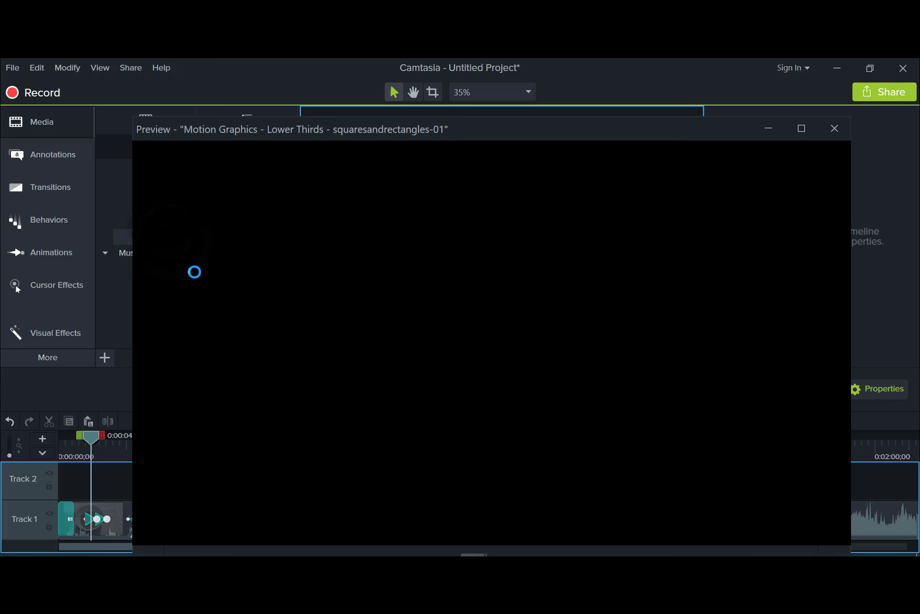
left_click(834, 128)
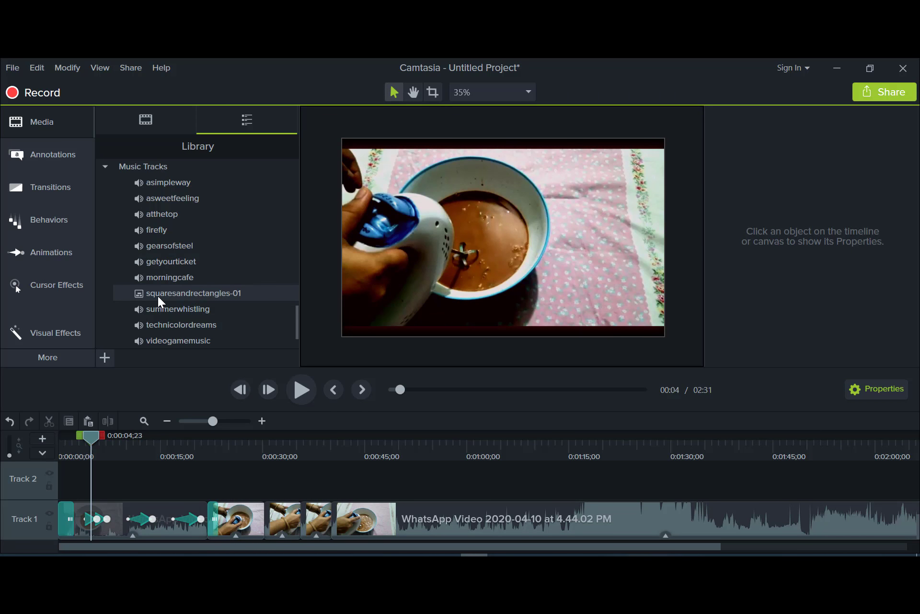
Step: Preview the circleripple-01 lower third from the Motion Graphics - Lower Thirds folder and close the preview
scroll(157, 295, "down", 1)
scroll(157, 295, "up", 1)
scroll(157, 295, "up", 5)
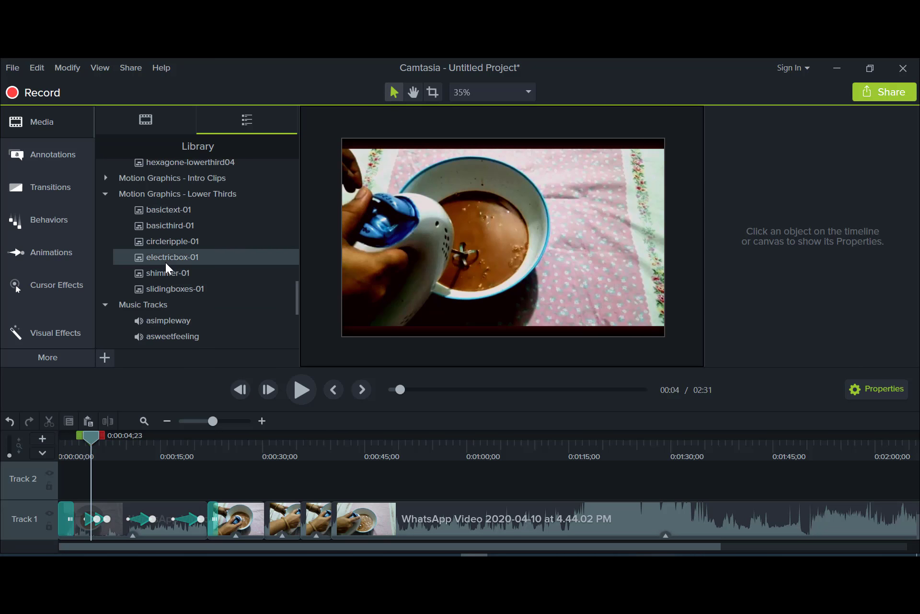
double_click(163, 241)
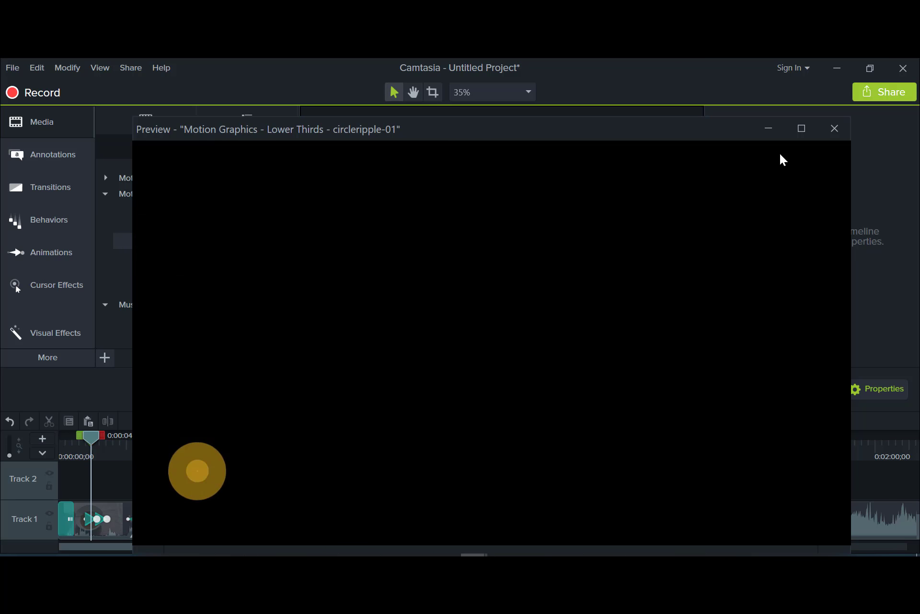
left_click(839, 133)
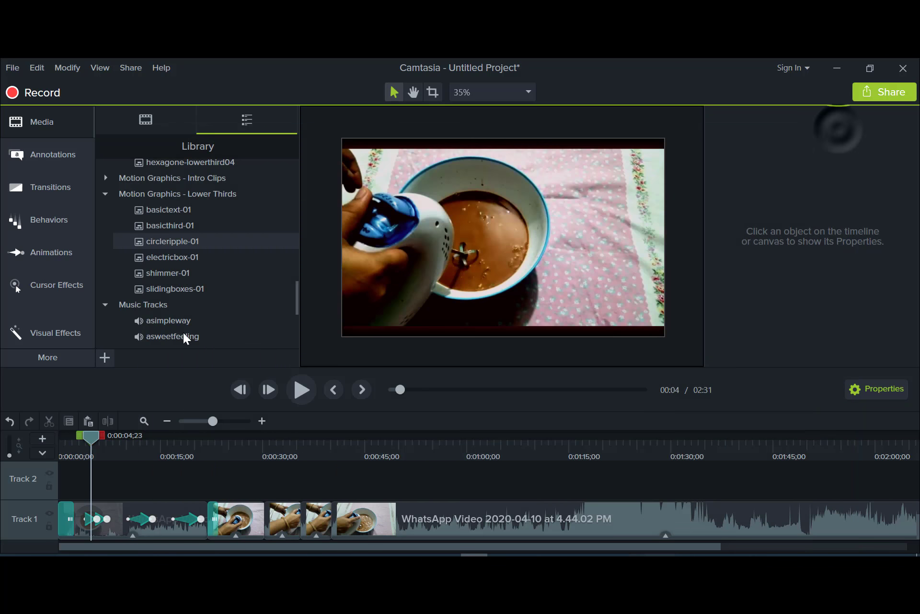
Step: Add circleripple-01 to Track 2 at about 0:00:03;13 and reposition it on the canvas to about X -43.4, Y -45.7
left_click_drag(132, 355, 82, 491)
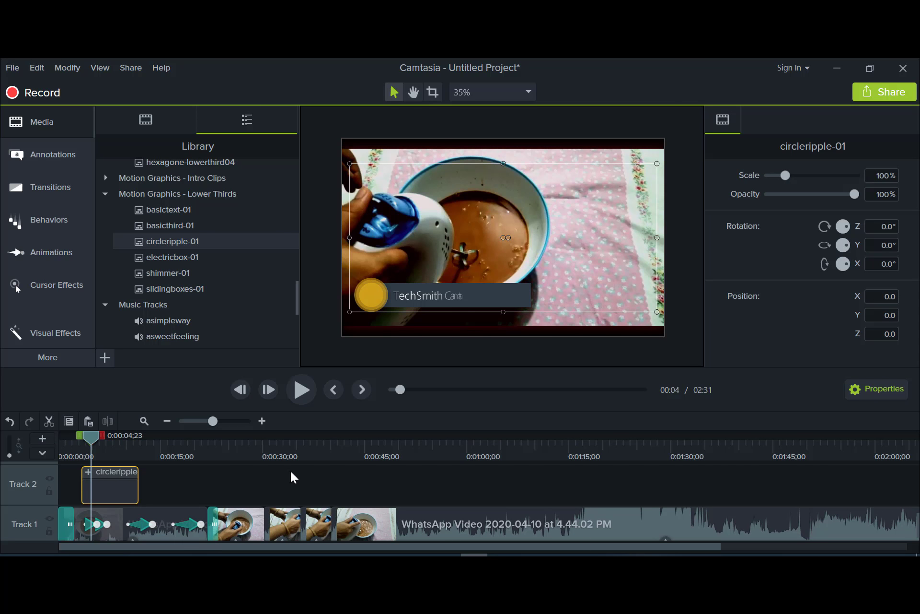
mouse_move(388, 302)
left_mouse_down()
mouse_move(374, 311)
mouse_move(383, 310)
left_mouse_up()
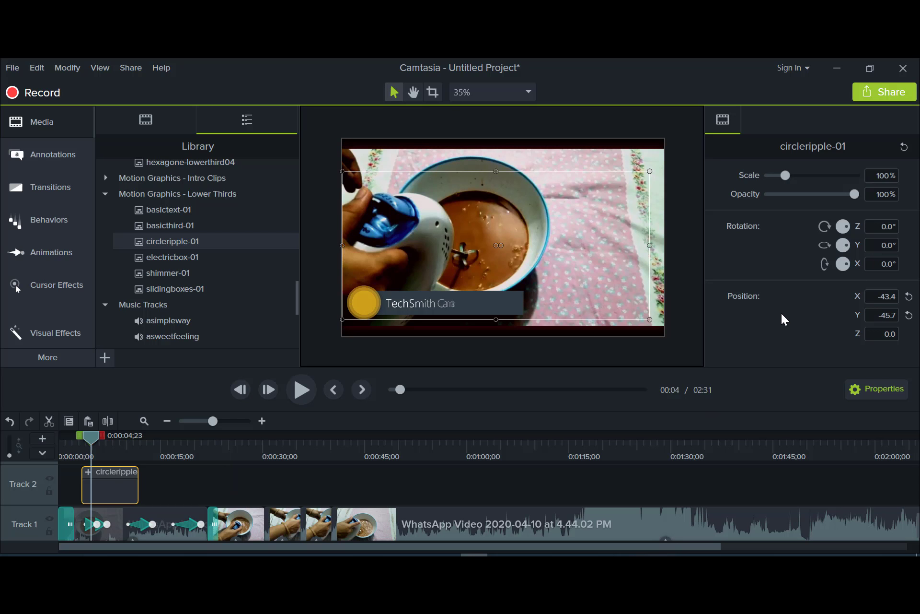
Step: Replace the "TechSmith Camtasia" title in the upper bar of the circleripple-01 lower third with a row of repeated letters f, and collapse the group
double_click(412, 307)
double_click(413, 306)
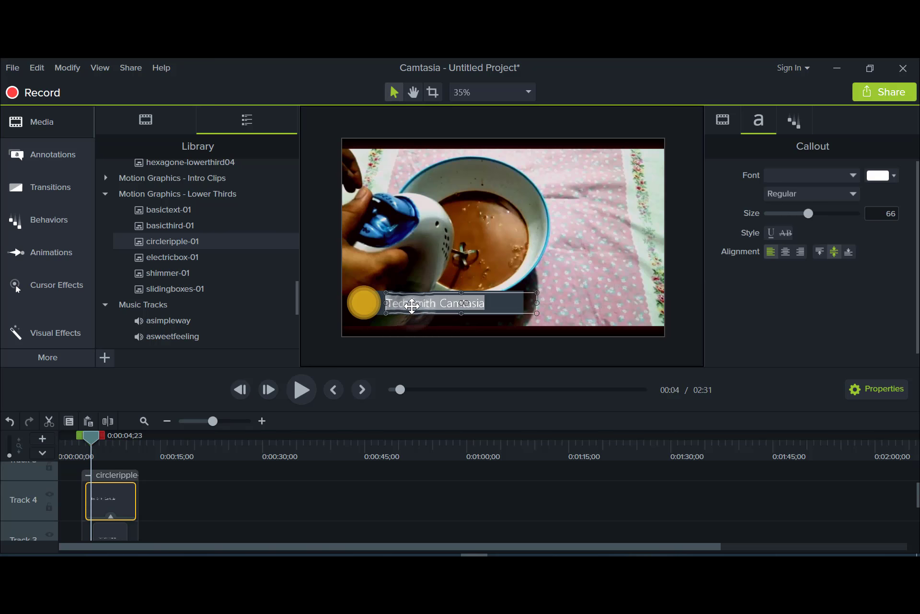
key("BackSpace")
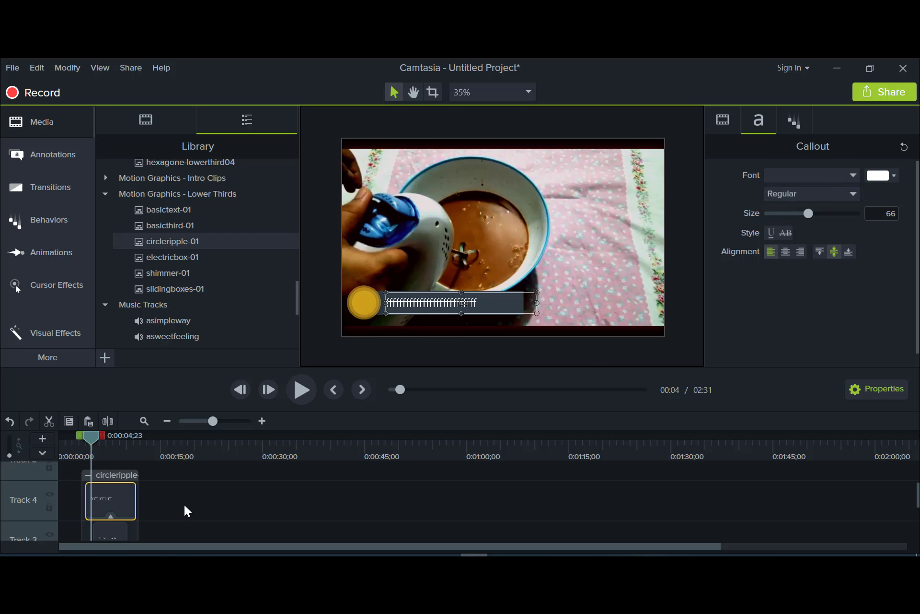
left_click(87, 475)
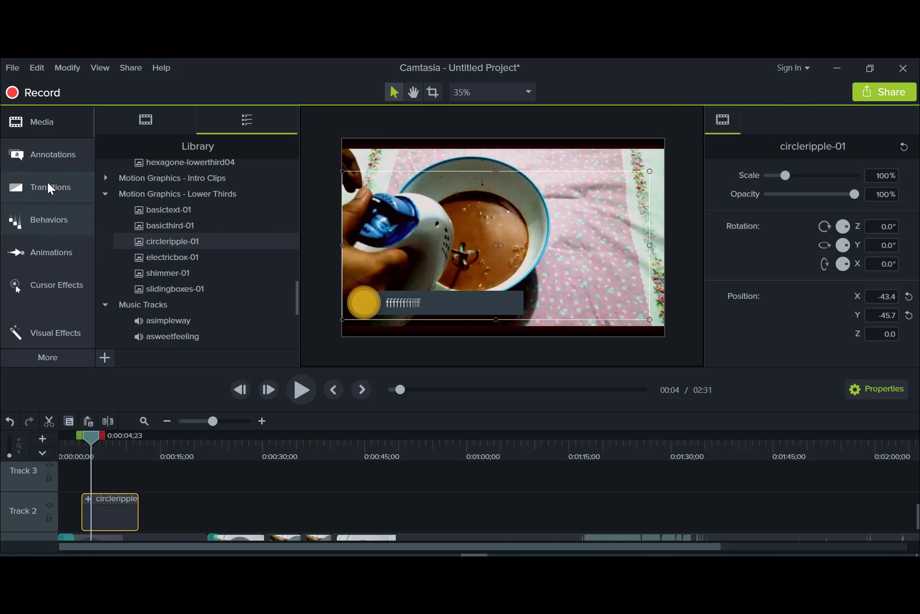
Step: Try to apply the Jump And Fall behavior to the circleripple-01 group on Track 2
left_click(47, 228)
left_click_drag(148, 235, 127, 497)
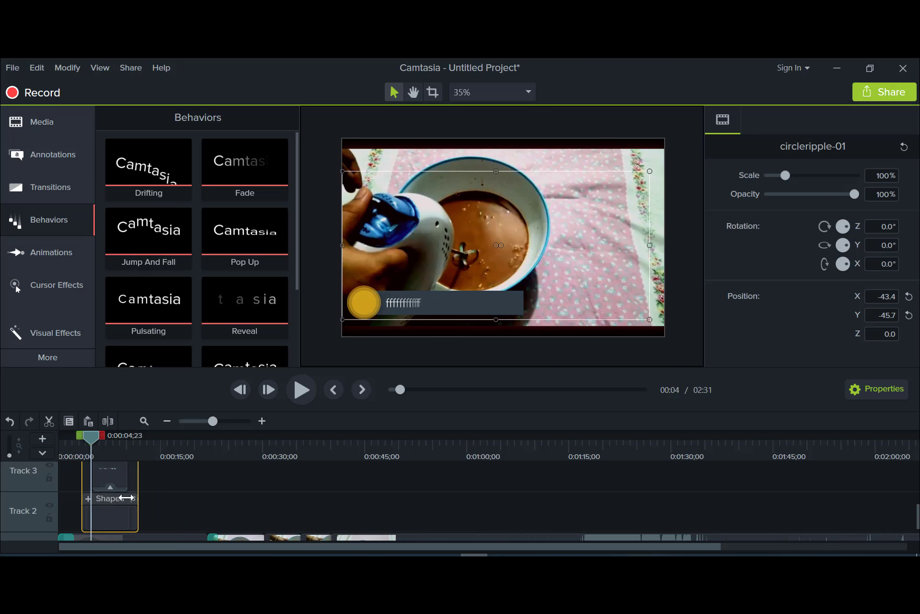
Step: Collapse the circleripple-01 group and play the timeline from 0:00:02;05 to review the lower third
left_click_drag(75, 437, 72, 440)
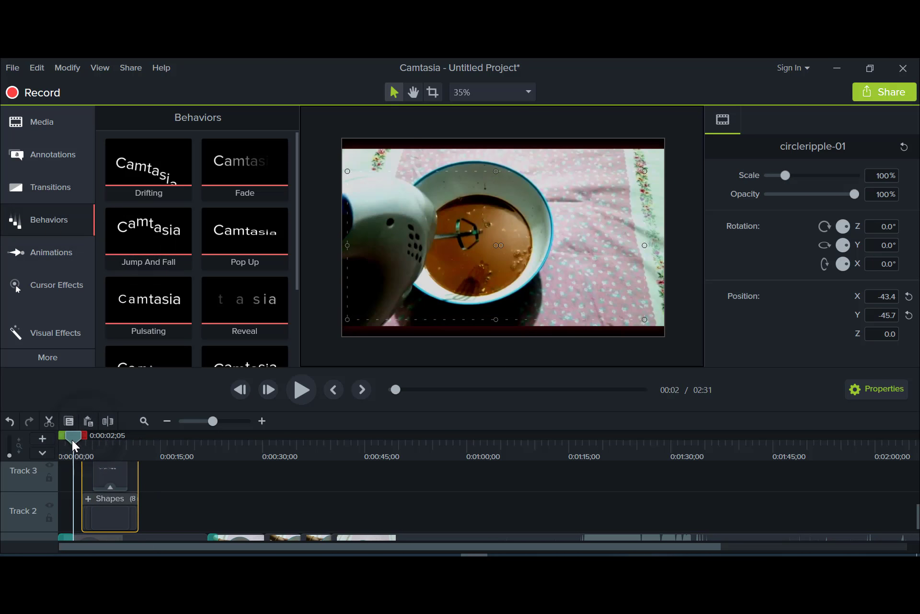
scroll(117, 485, "up", 2)
left_click(88, 475)
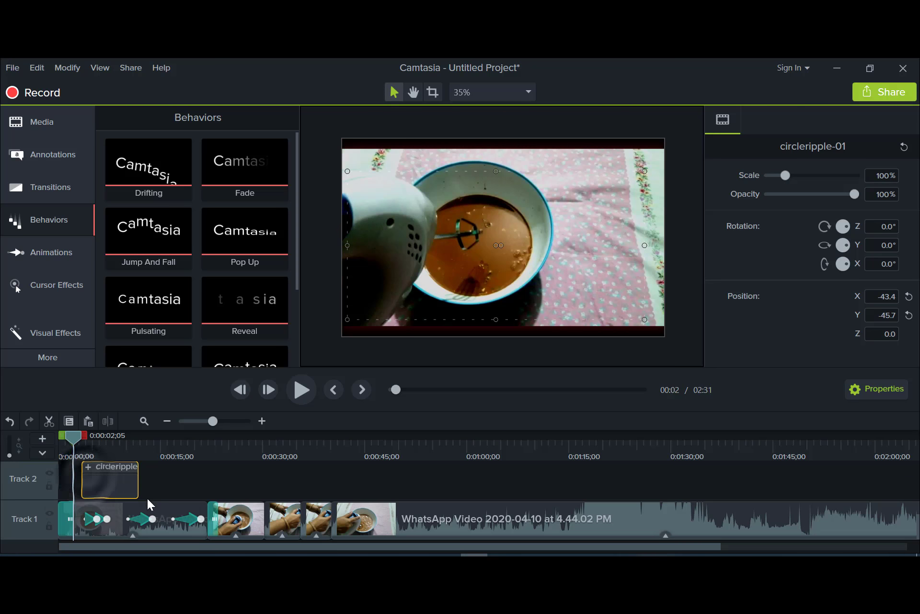
left_click(295, 386)
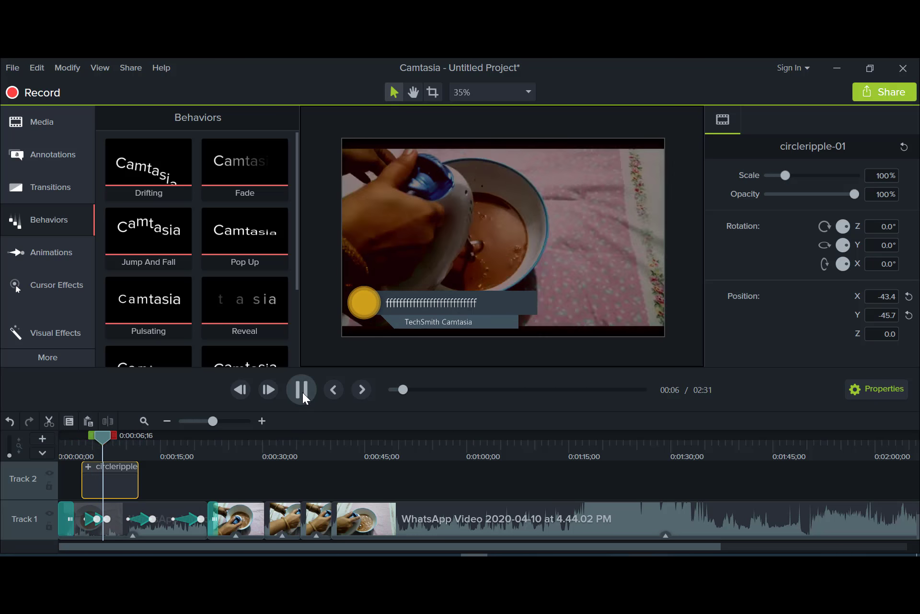
left_click(302, 390)
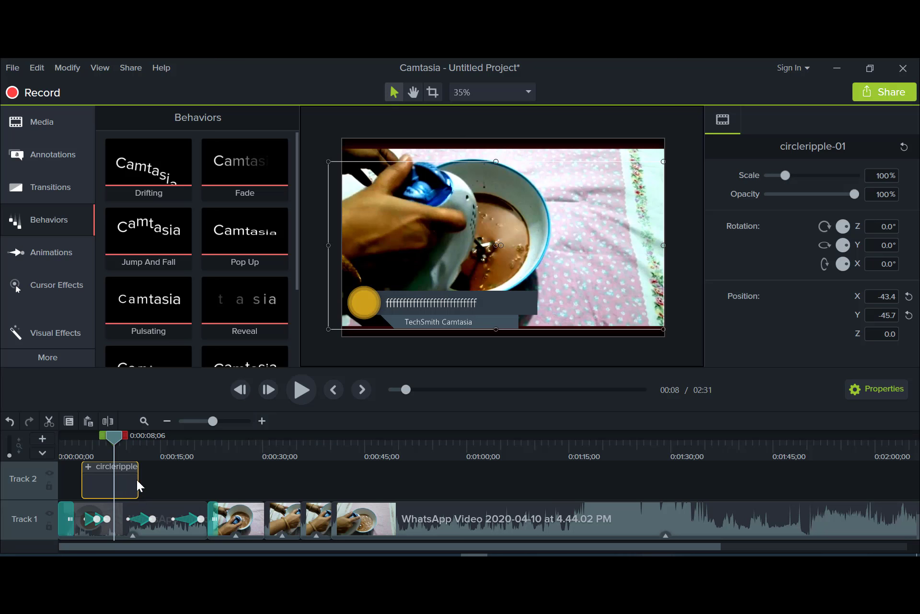
Step: Shorten the circleripple-01 clip on Track 2 to a duration of 4;23 and play back its ending from 0:00:06;03
left_click_drag(139, 479, 115, 478)
left_click_drag(114, 437, 99, 437)
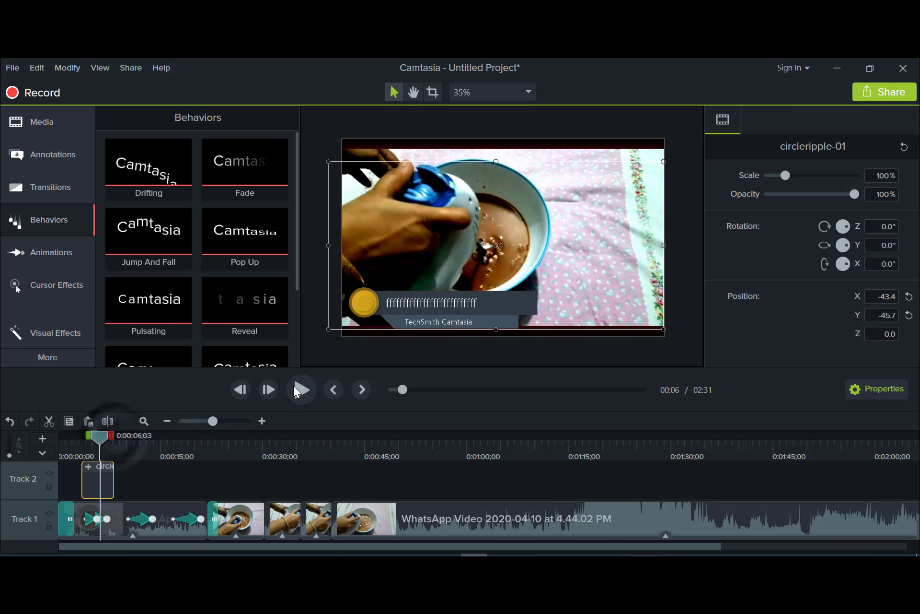
left_click(294, 389)
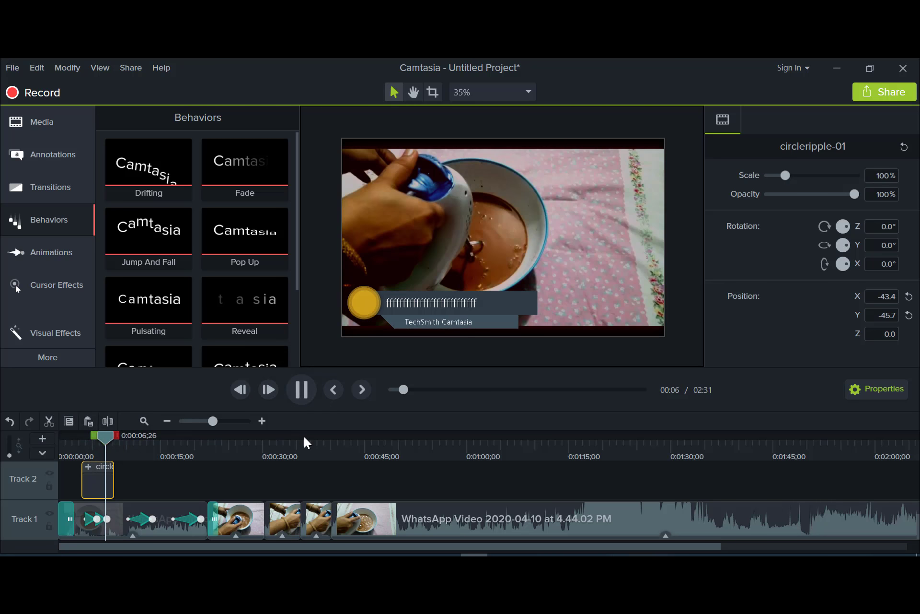
left_click(297, 389)
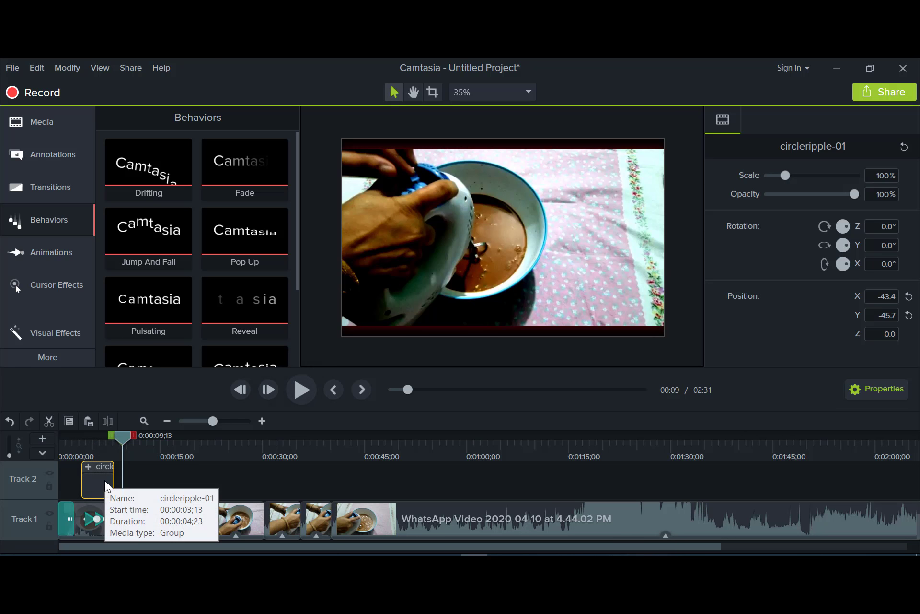
Step: Try pasting a copy of the circleripple-01 clip on Track 2 at 0:00:54;08, and delete that copy
left_click(40, 127)
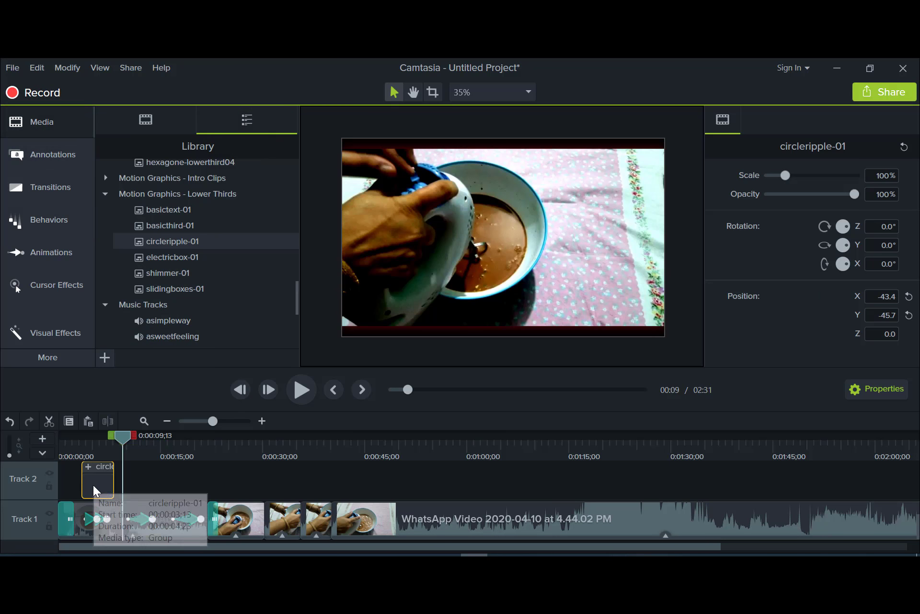
left_click(418, 477)
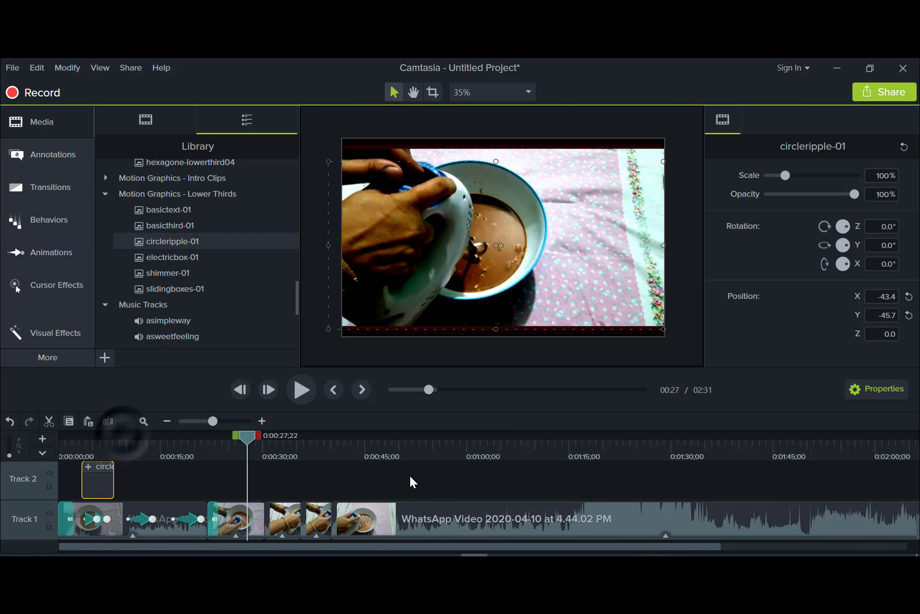
left_click(428, 480)
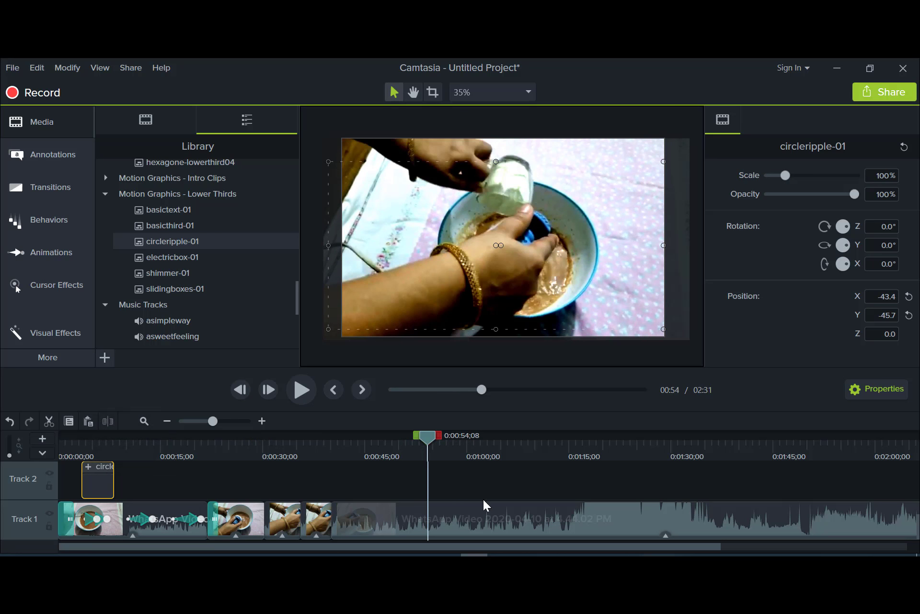
key("ctrl+v")
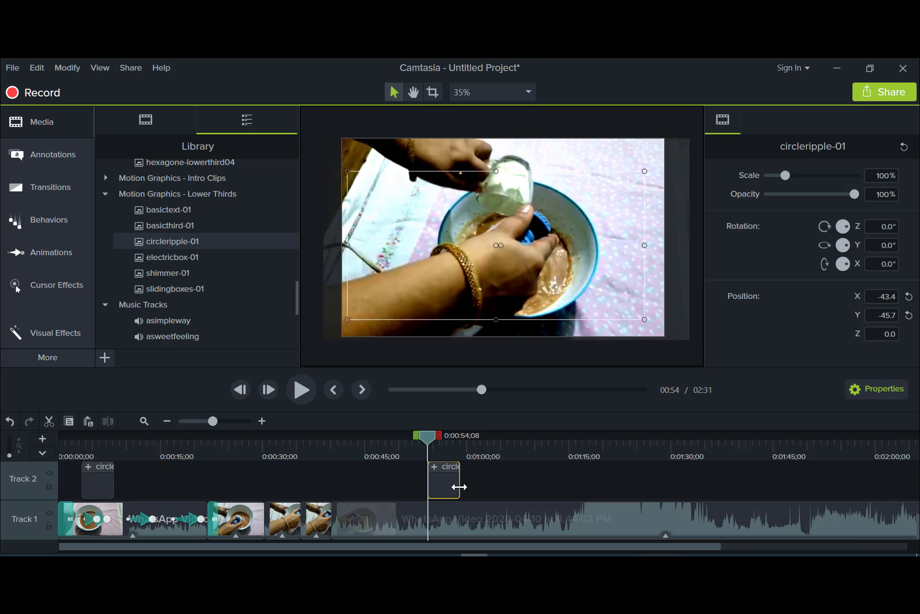
key("Delete")
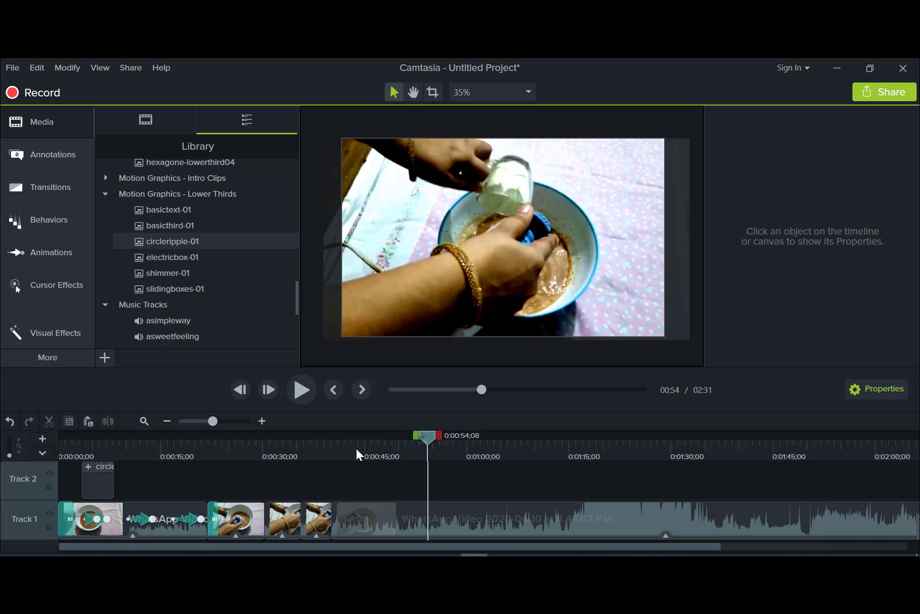
Step: Browse the Library, expand the Motion Graphics - Intro Clips folder, and preview the linewipe clip
left_click(232, 458)
scroll(231, 329, "down", 3)
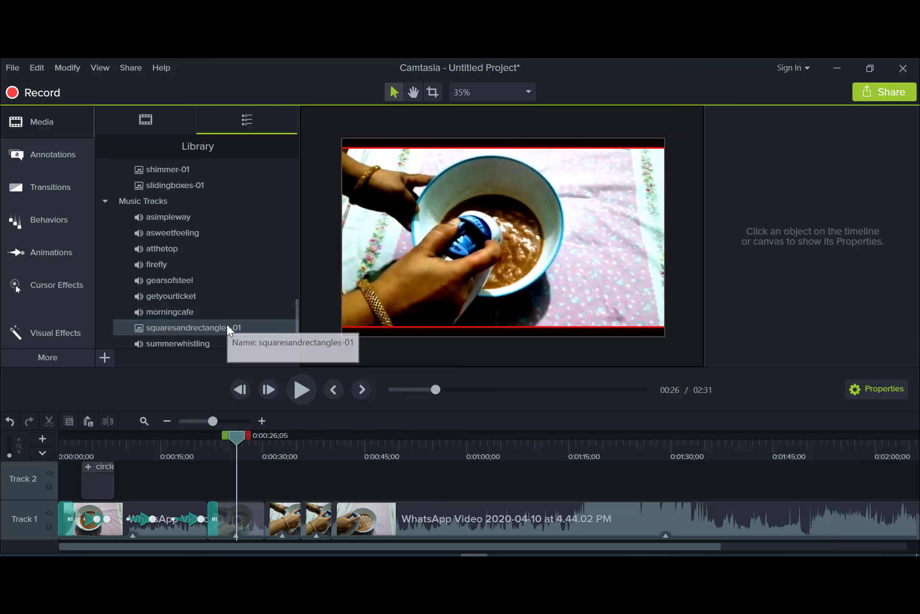
scroll(227, 324, "down", 2)
scroll(226, 324, "up", 4)
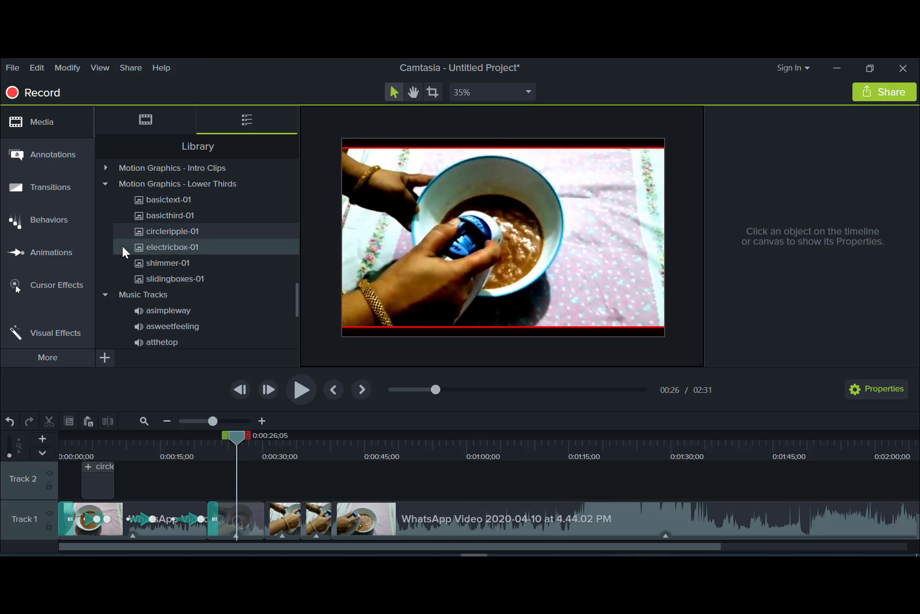
scroll(143, 281, "up", 3)
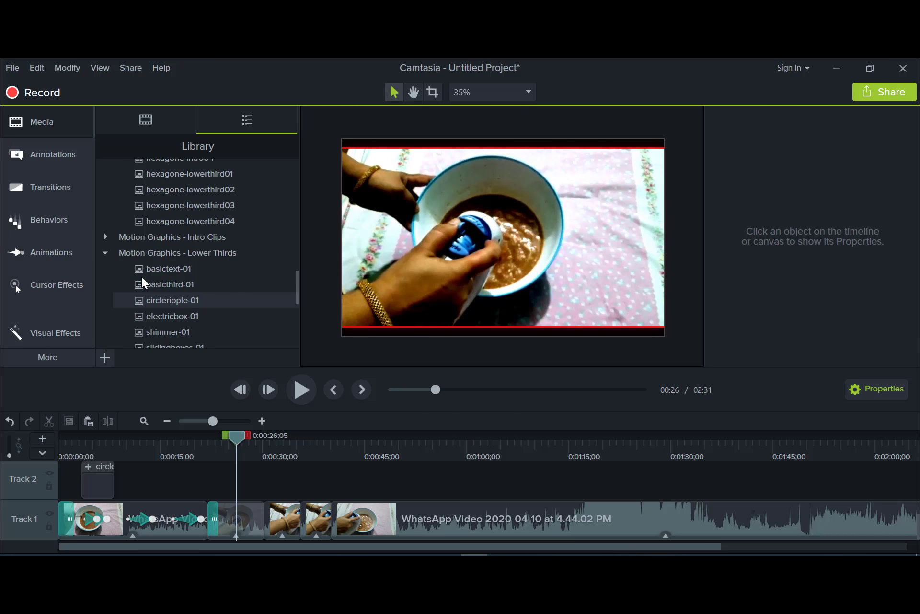
left_click(105, 237)
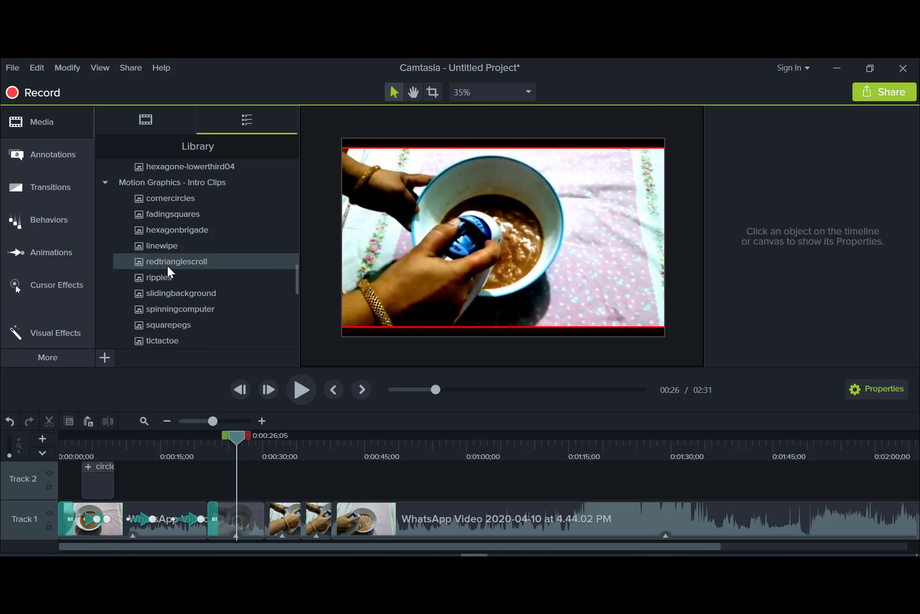
double_click(159, 247)
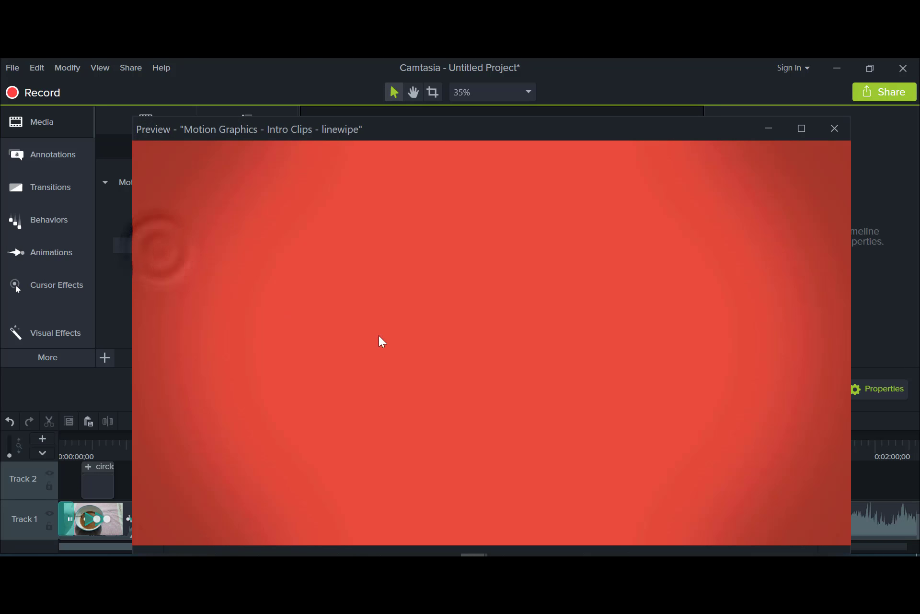
left_click(835, 129)
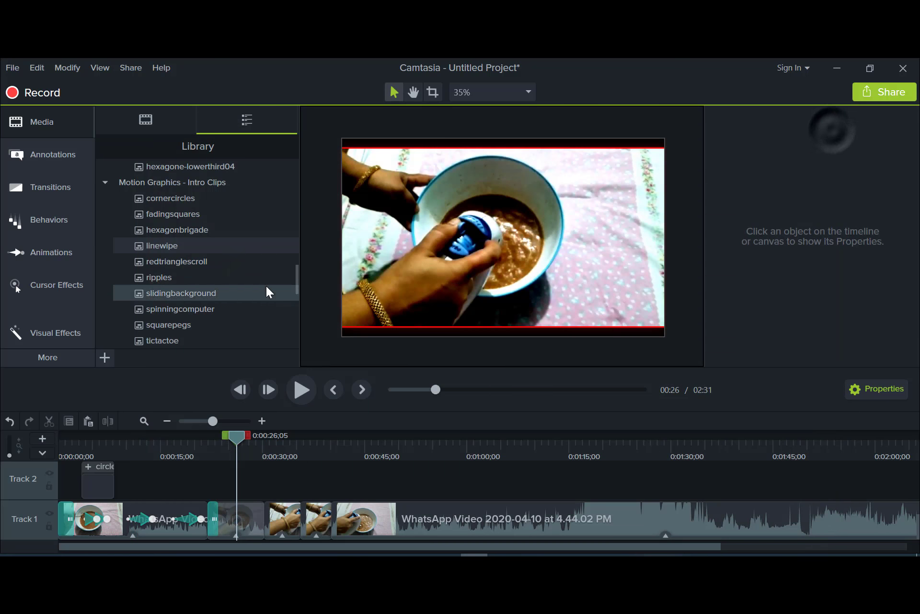
Step: Add the linewipe intro clip to Track 1, placing it directly after the last WhatsApp video clip
left_click_drag(195, 254, 534, 498)
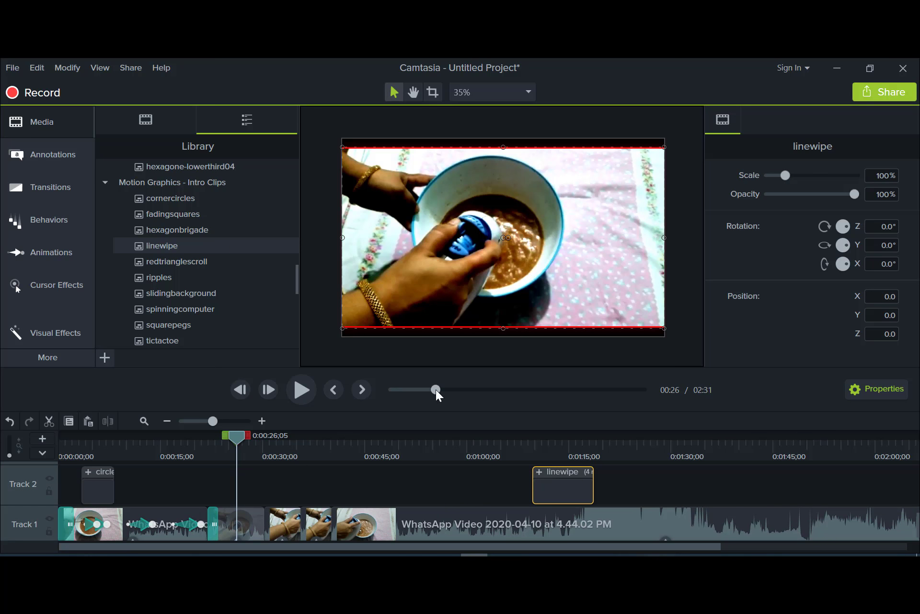
left_click_drag(435, 389, 656, 401)
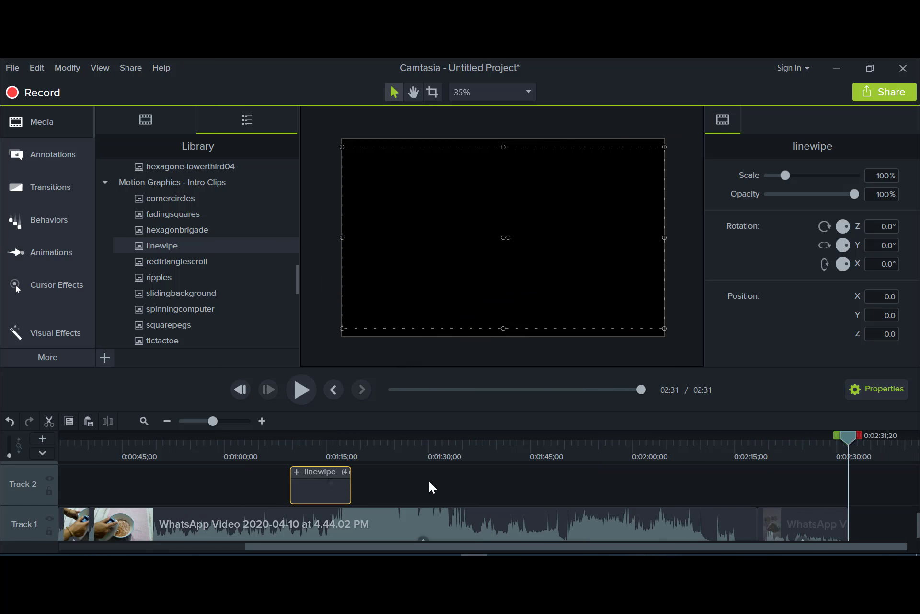
left_click_drag(432, 487, 897, 523)
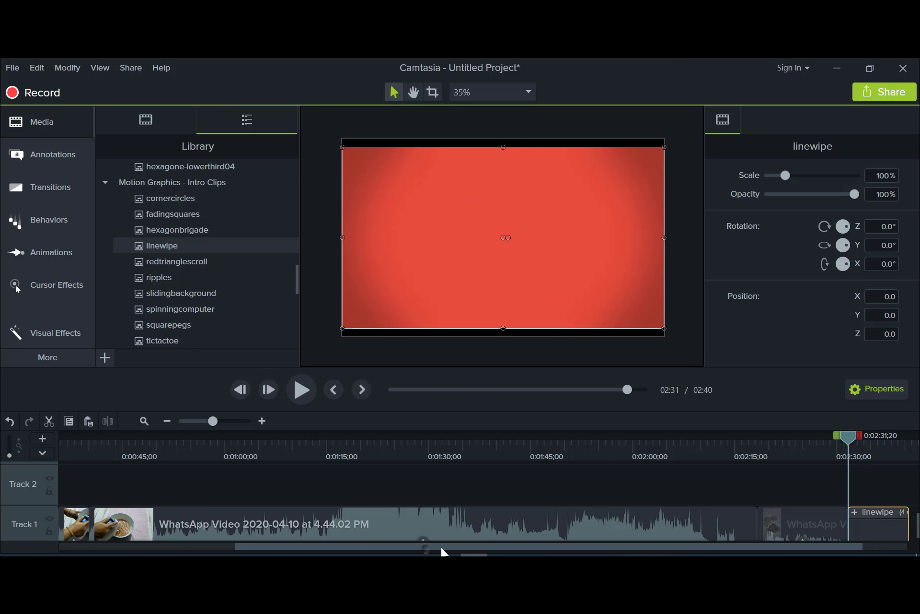
left_click_drag(441, 548, 668, 554)
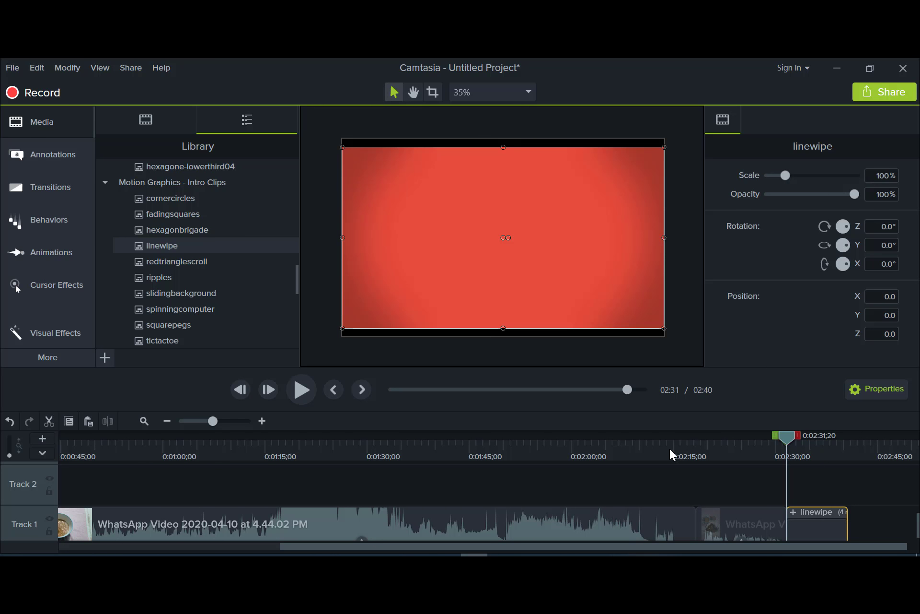
left_click_drag(809, 533, 842, 527)
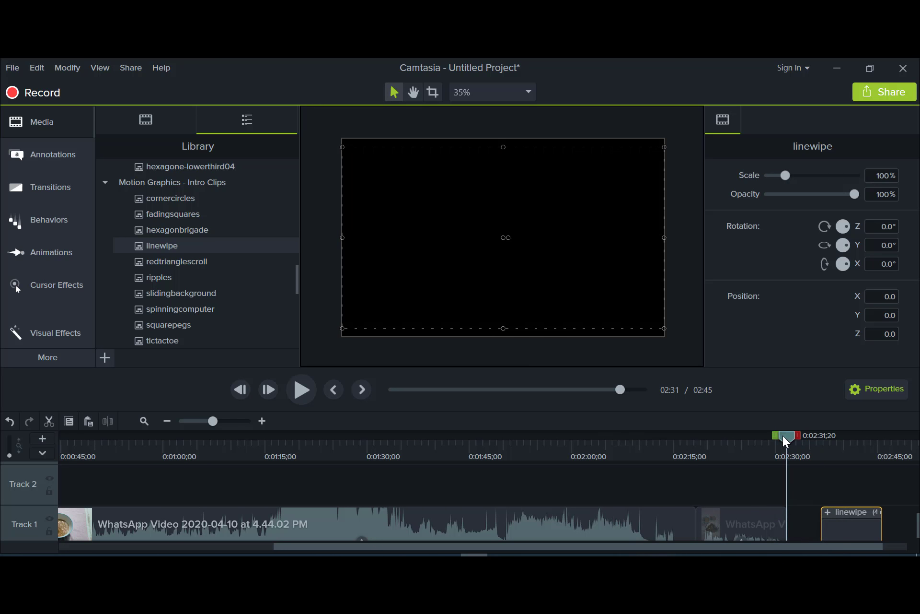
left_click_drag(786, 437, 768, 453)
left_click_drag(827, 529, 778, 535)
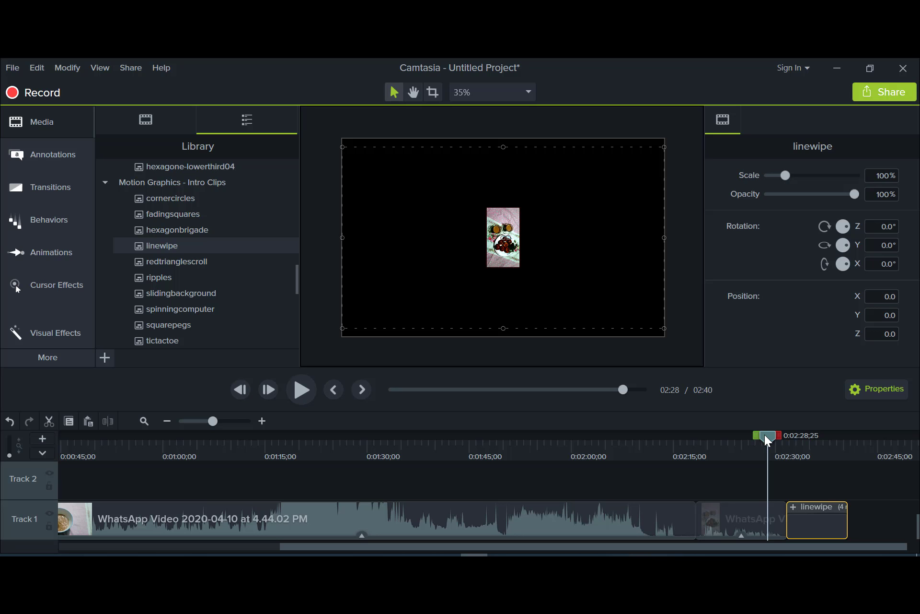
Step: At 0:02:36;22, replace the text in the red box of the linewipe title with "ffgfghfghfghgh"
left_click_drag(766, 437, 816, 455)
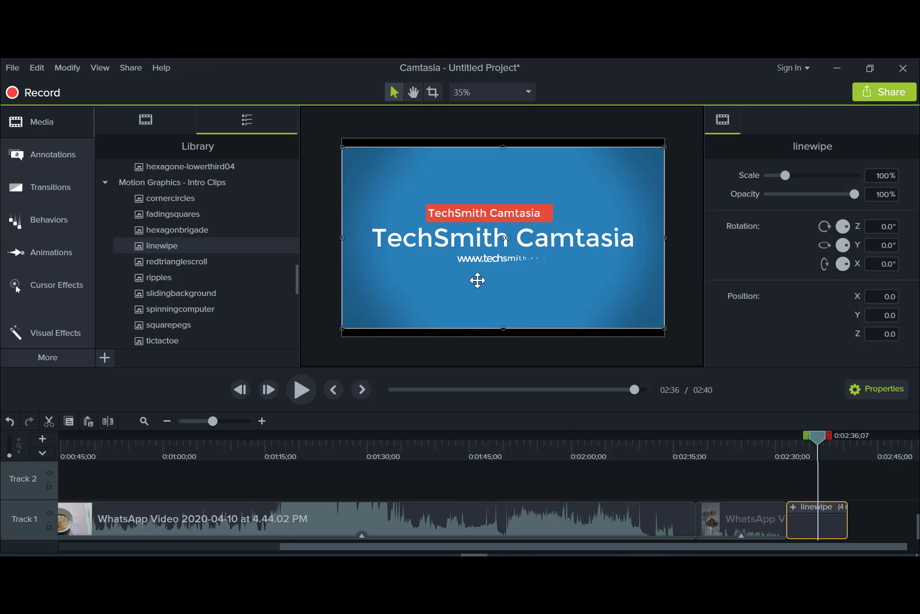
left_click_drag(809, 439, 817, 464)
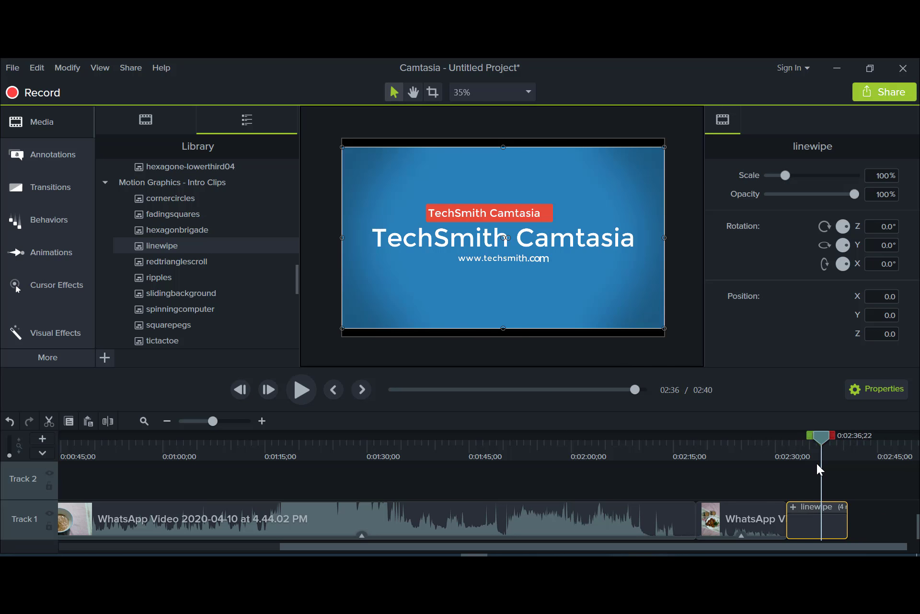
double_click(471, 214)
left_click(471, 213)
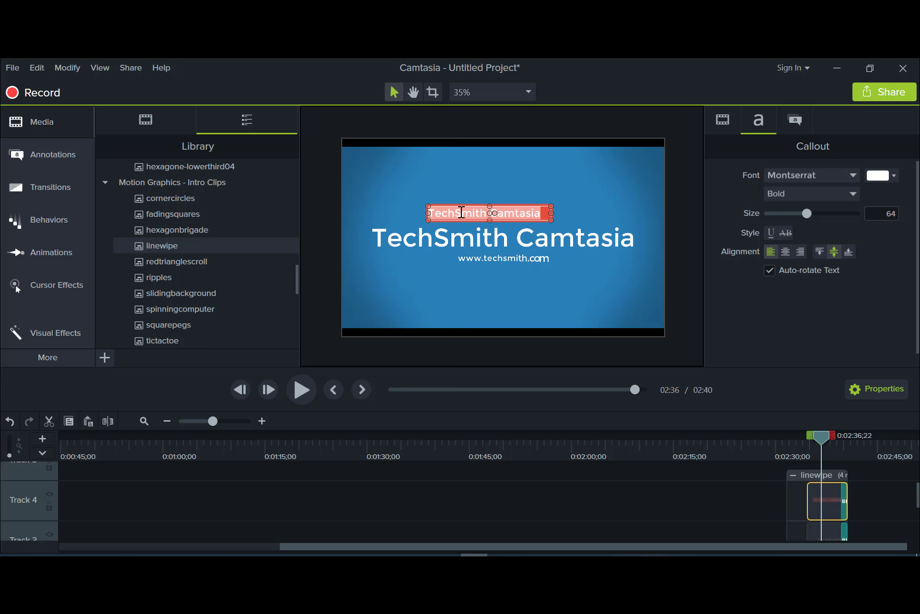
type("ffgfghfghfggh")
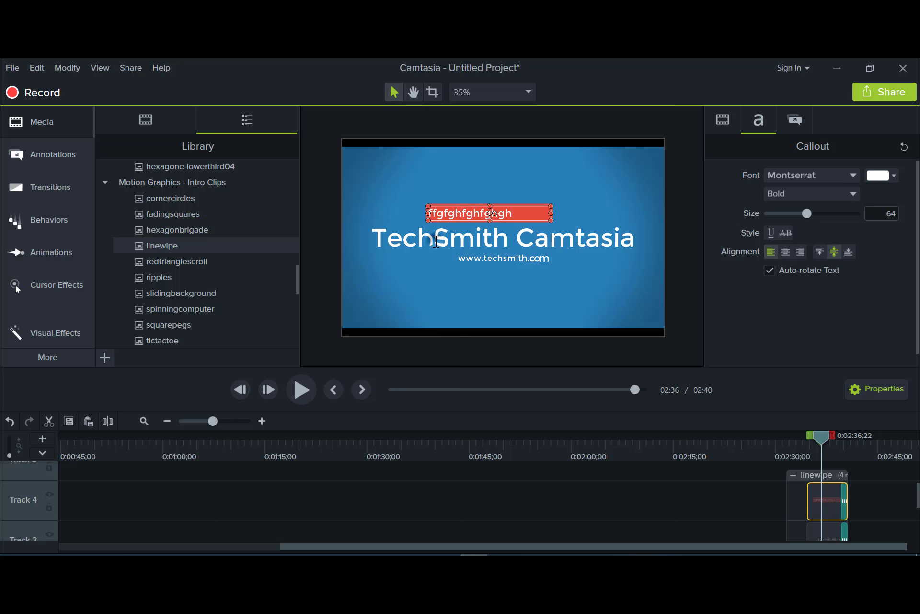
Step: Change the linewipe headline to "fdgfhggfhgh" and the web address line below it to "ghghgh"
double_click(437, 241)
type("fdgfhggfhgh")
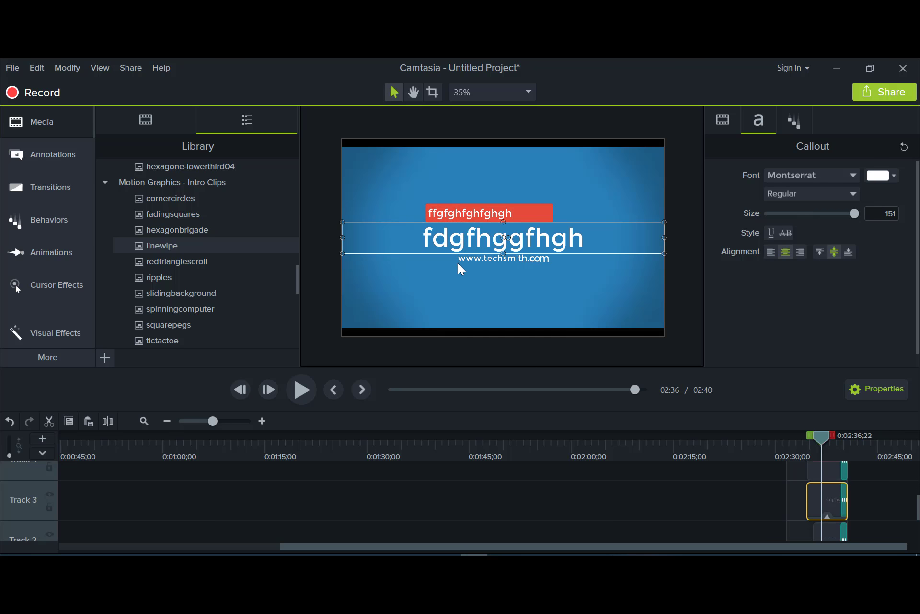
double_click(464, 259)
type("ghghgh")
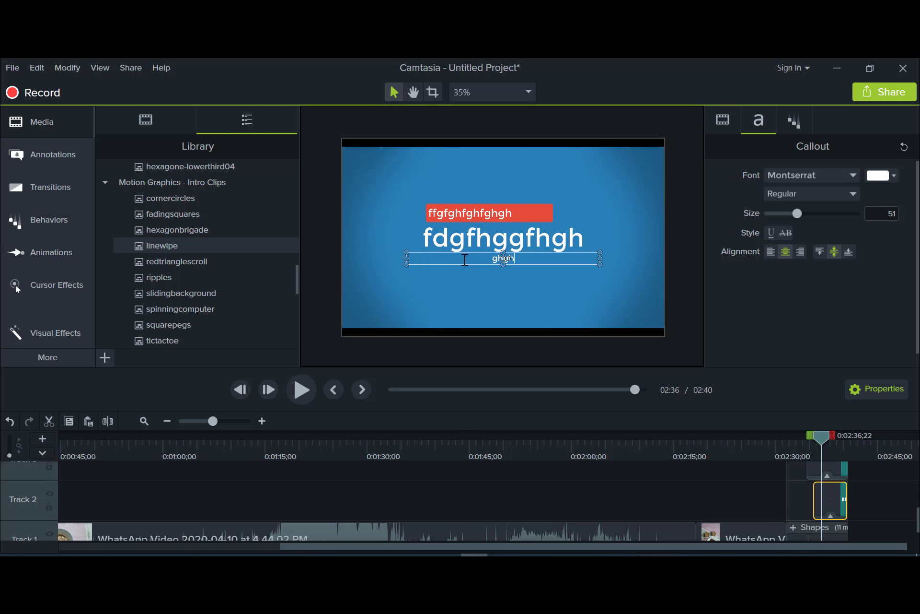
left_click(453, 276)
Step: Shift the large linewipe headline slightly to the right on the canvas
left_click(454, 254)
left_click(461, 248)
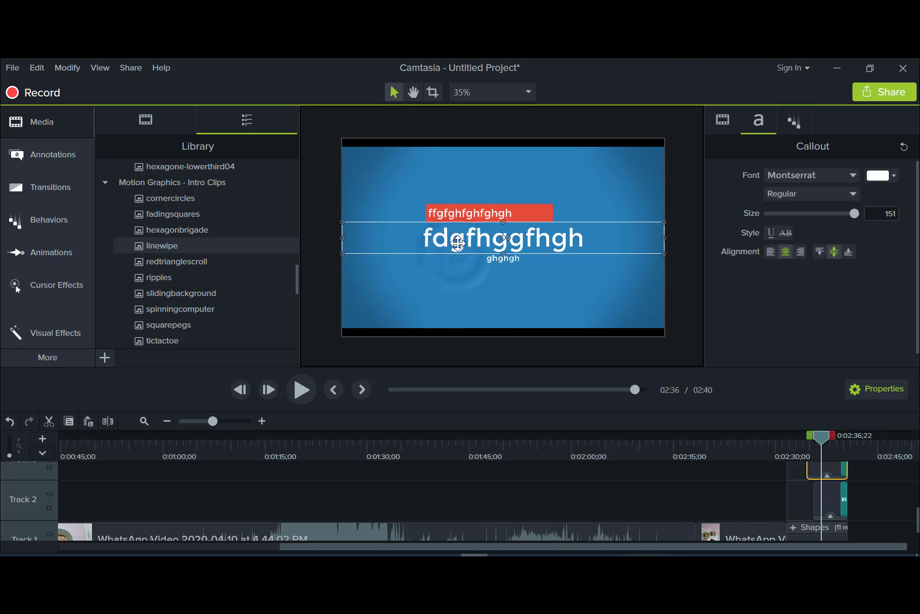
mouse_move(461, 248)
left_mouse_down()
mouse_move(462, 259)
mouse_move(466, 242)
left_mouse_up()
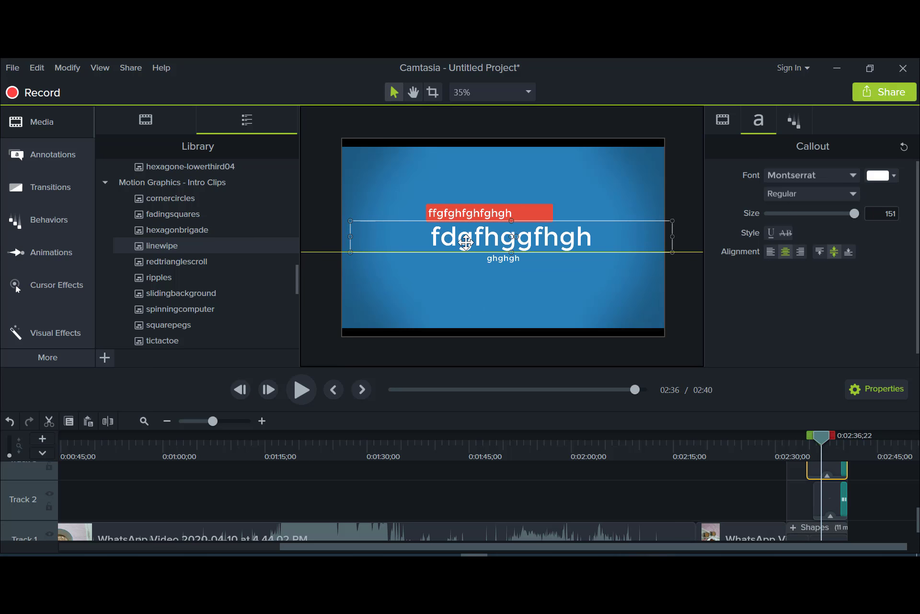
left_click(459, 290)
left_click(502, 234)
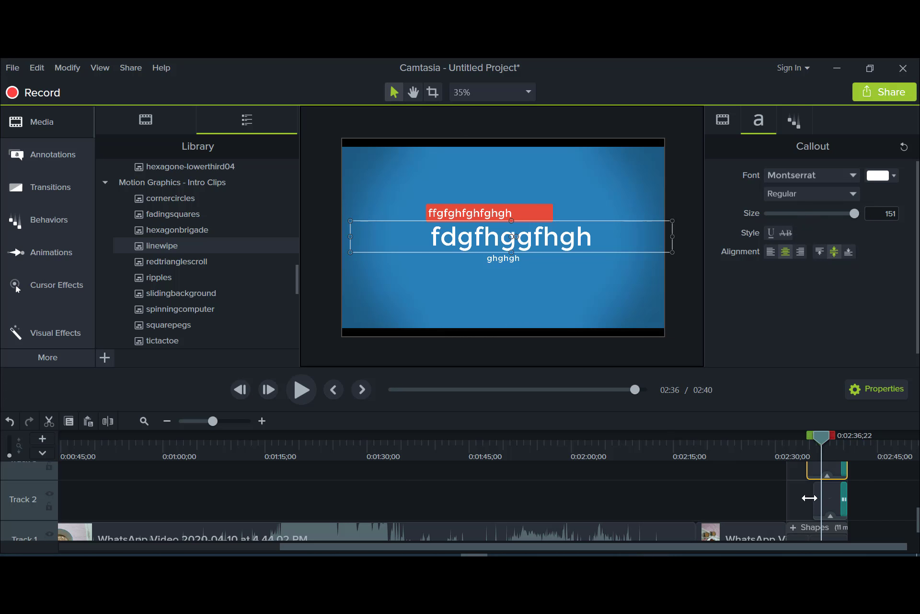
Step: Collapse the linewipe group and add the morningcafe music track to Track 2 at 0:02:32;17
scroll(747, 515, "up", 3)
left_click(793, 458)
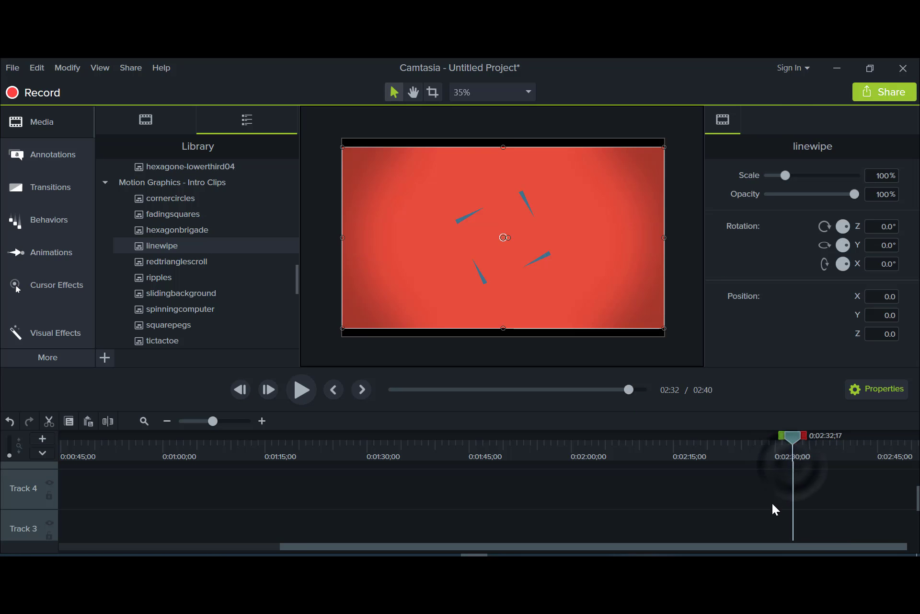
scroll(773, 503, "down", 3)
scroll(163, 292, "down", 10)
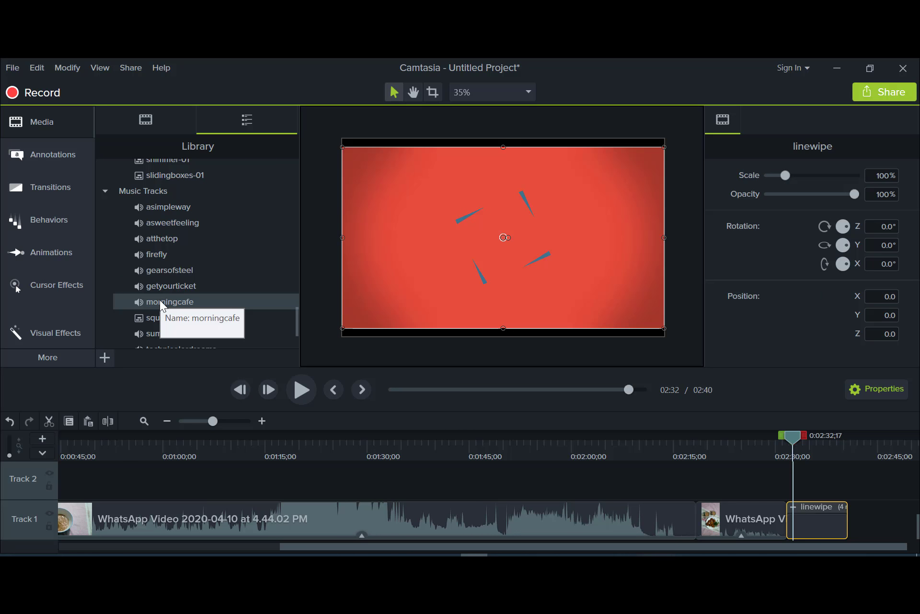
left_click_drag(160, 300, 780, 516)
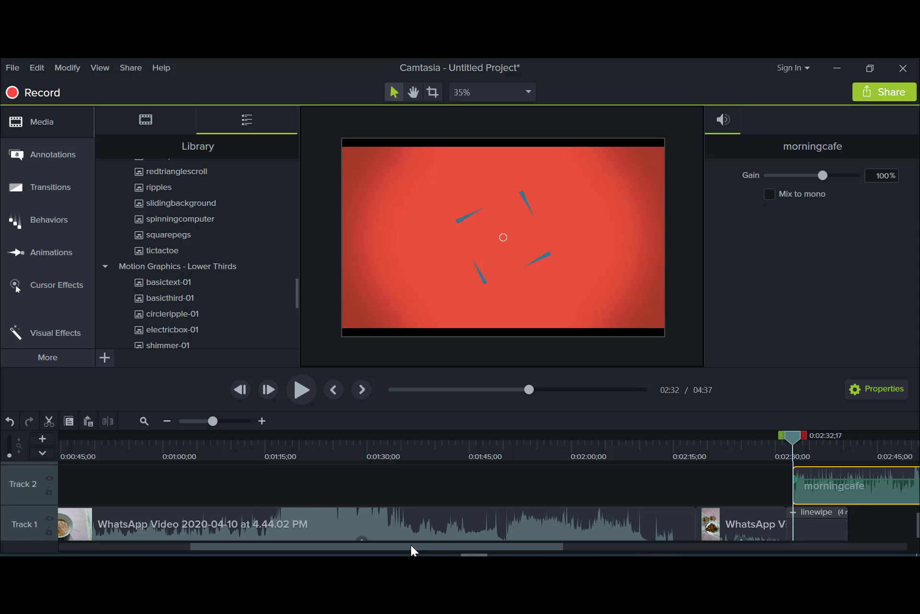
Step: Trim the end of the morningcafe clip to match the end of linewipe and play the result
left_click_drag(410, 548, 650, 551)
left_click(191, 423)
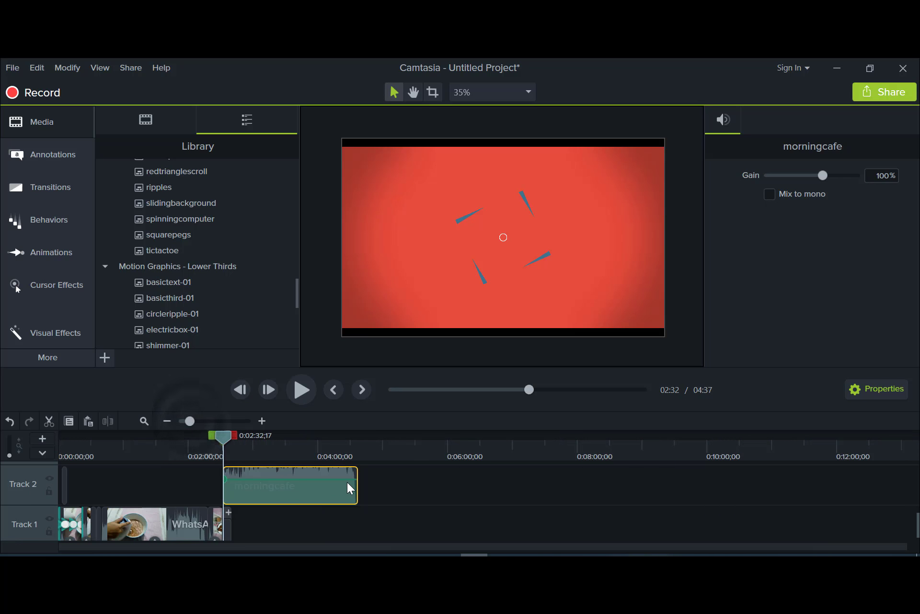
left_click_drag(312, 488, 231, 494)
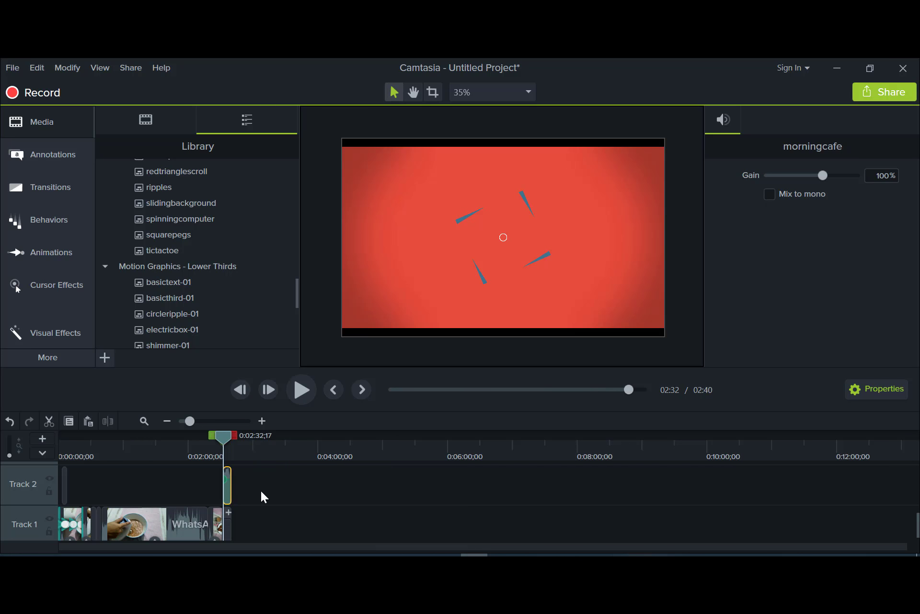
left_click(293, 393)
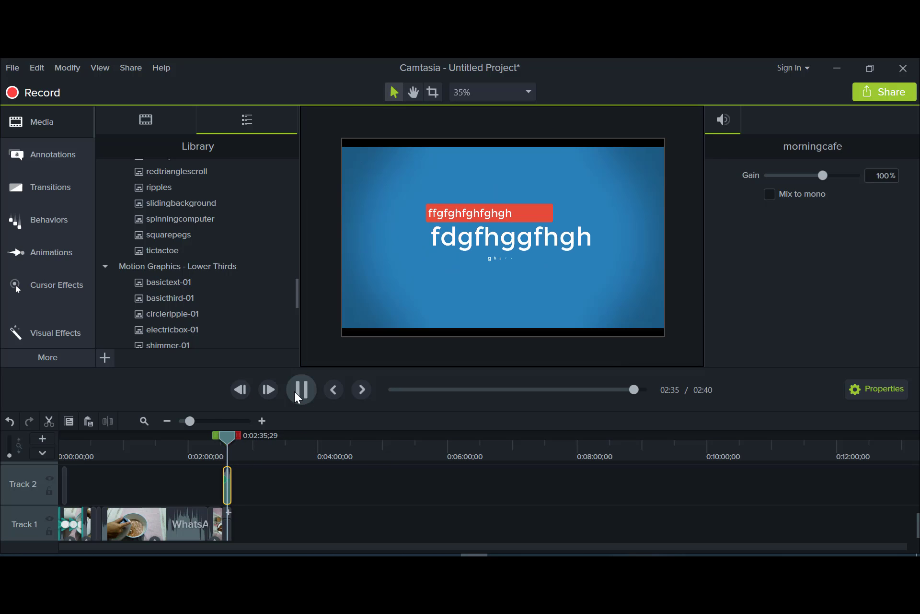
Step: Move the long WhatsApp video clip from Track 1 up to Track 2, leaving a gap after the short clips
left_click_drag(225, 437, 123, 454)
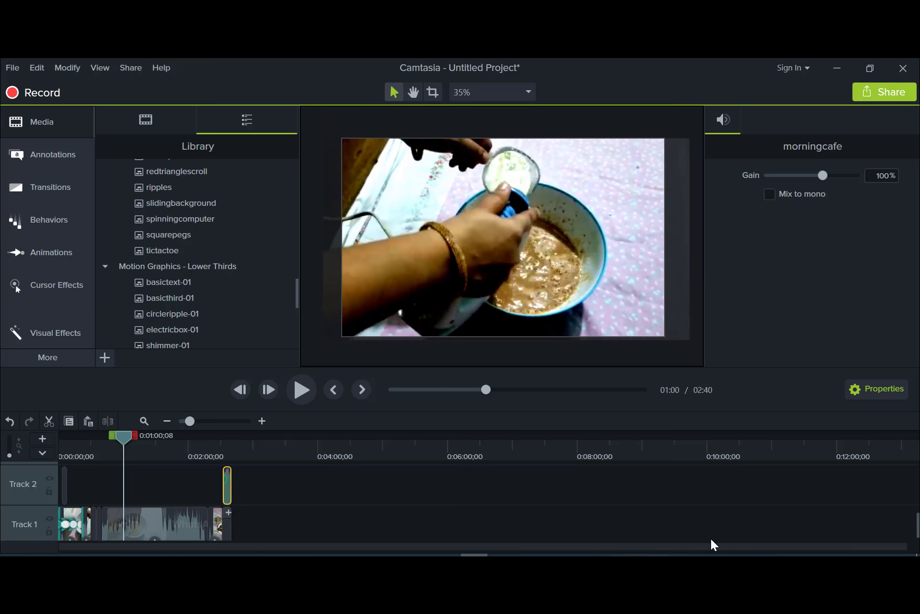
left_click(212, 424)
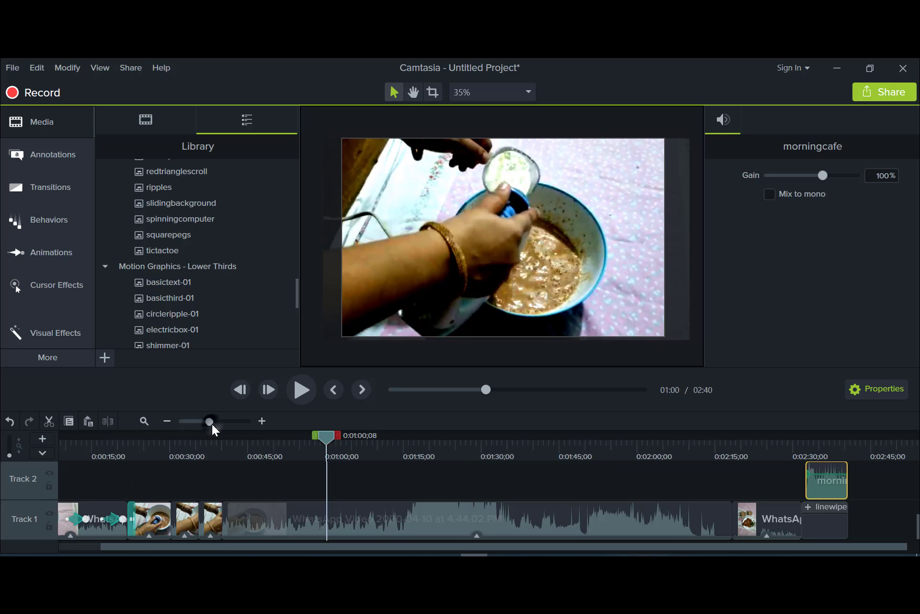
left_click(853, 505)
left_click(591, 525)
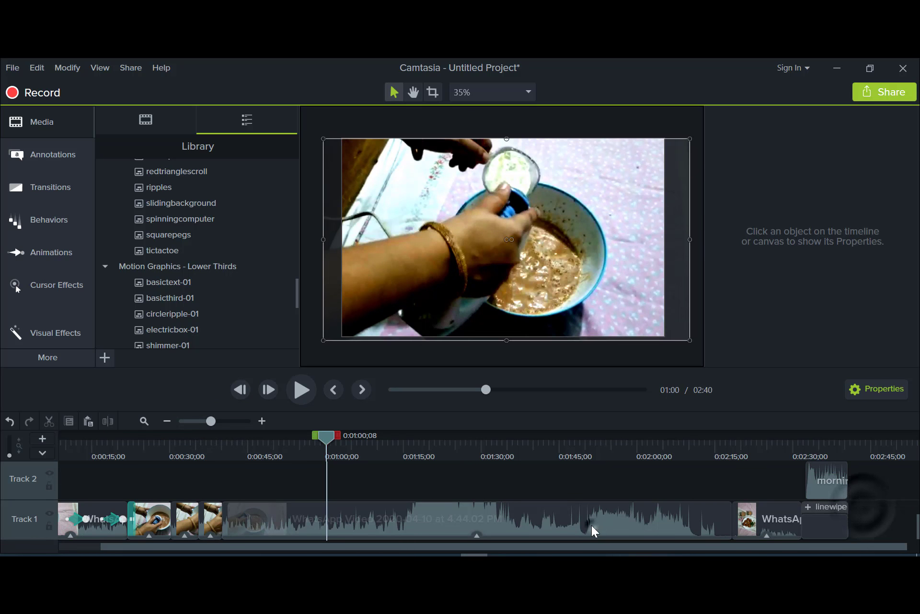
left_click_drag(495, 513, 597, 491)
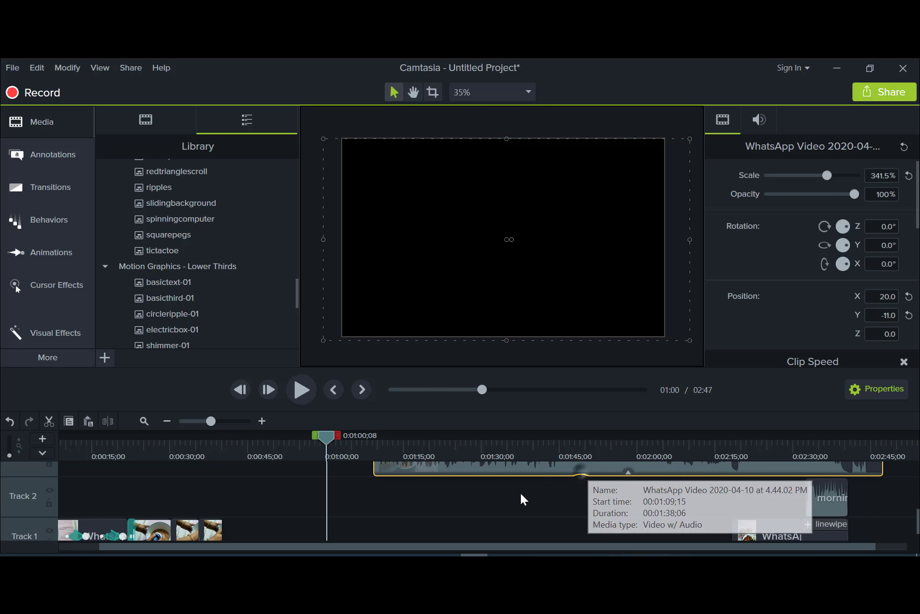
left_click_drag(488, 508, 482, 510)
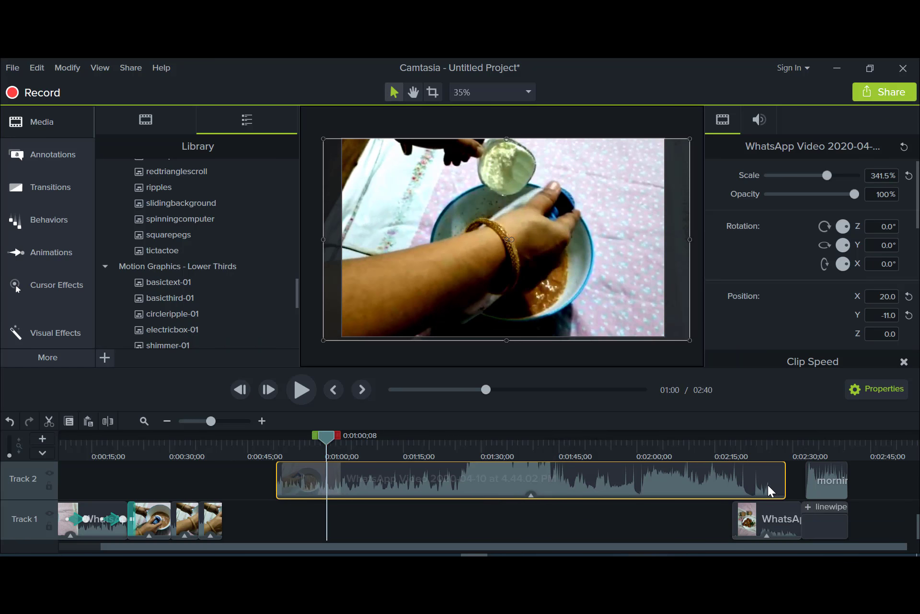
Step: Move the linewipe and morningcafe clips together into the gap after the short clips and group them
left_click_drag(859, 531, 247, 481)
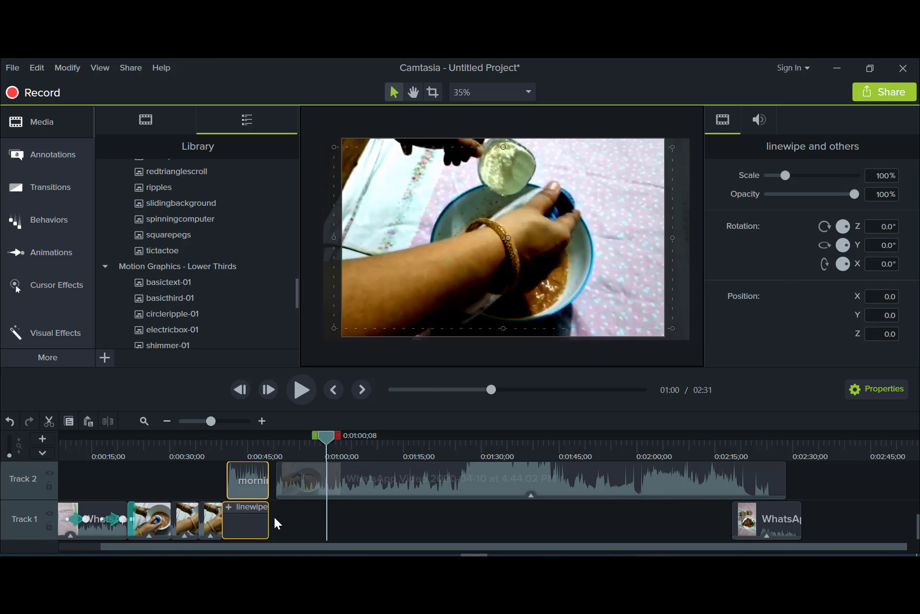
left_click_drag(274, 517, 244, 484)
key("ctrl+g")
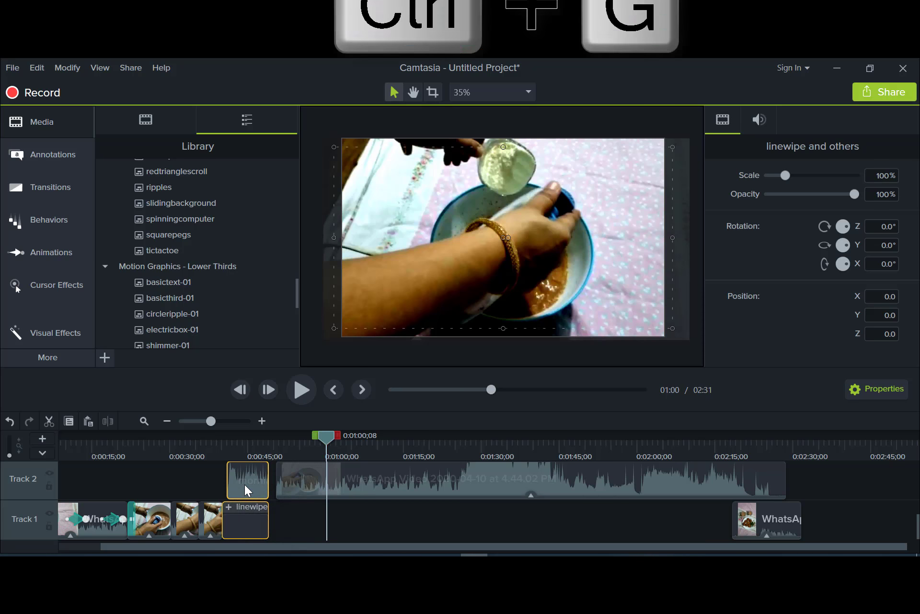
left_click(399, 378)
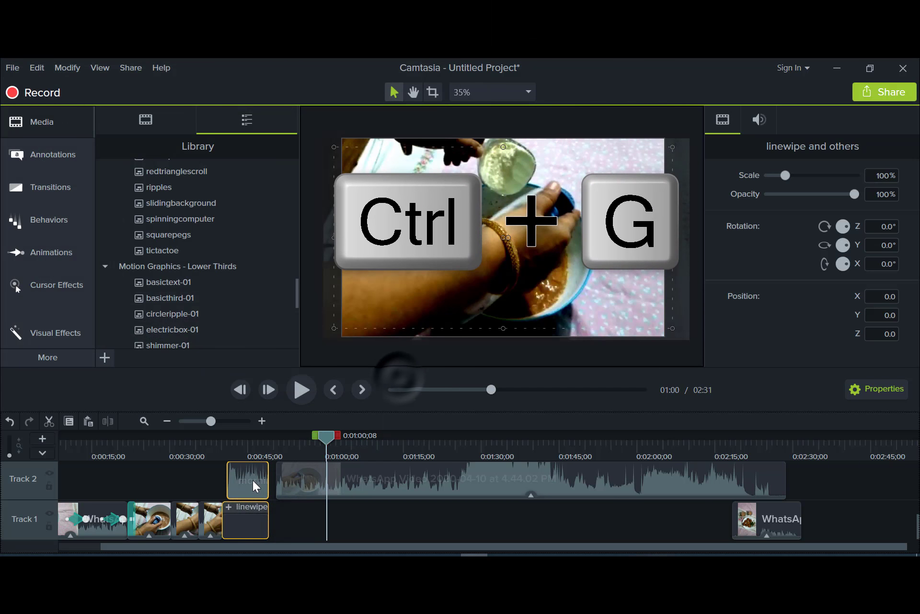
key("ctrl+g")
Step: Place the long WhatsApp clip on Track 1 directly after Group 1, with the last WhatsApp clip right behind it
left_click_drag(335, 484, 327, 483)
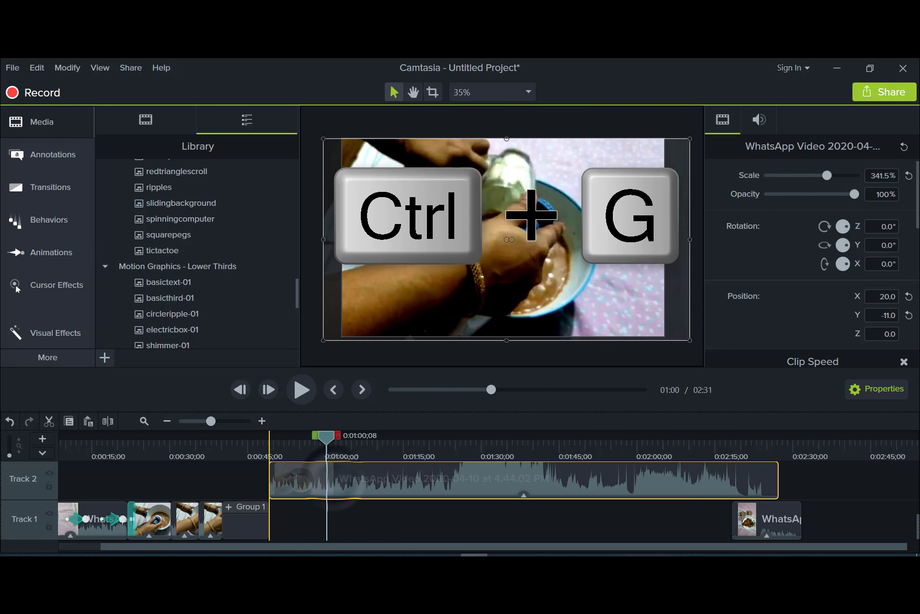
left_click_drag(669, 519, 890, 512)
left_click_drag(724, 495, 385, 546)
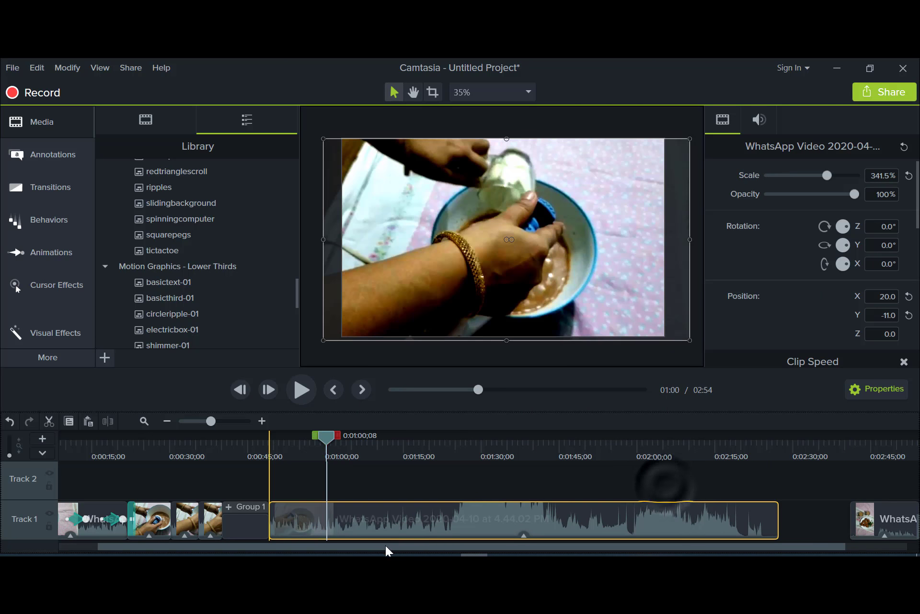
left_click(845, 528)
left_click_drag(780, 538, 779, 539)
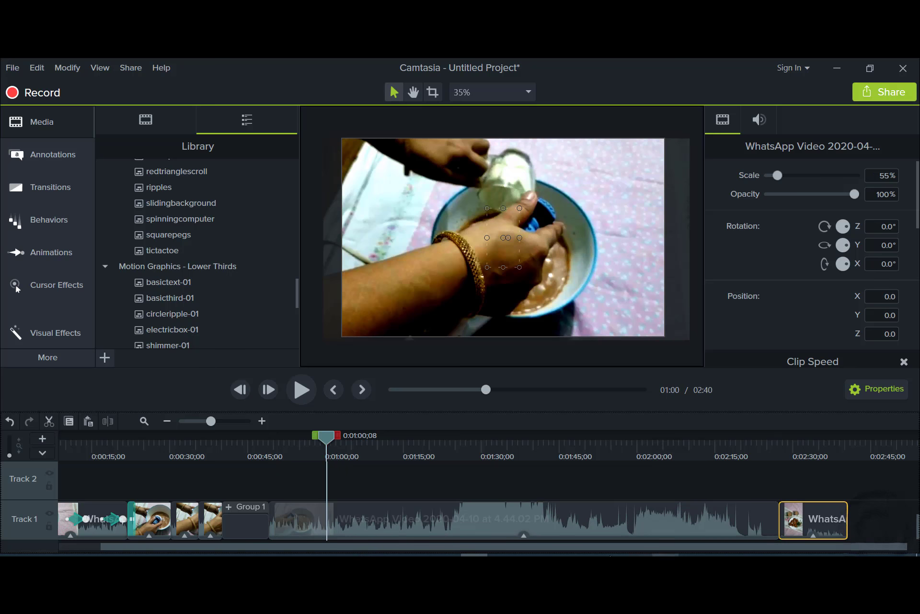
Step: Review the effects applied to the long WhatsApp clip, collapse them, and return the playhead to the timeline start
left_click(522, 535)
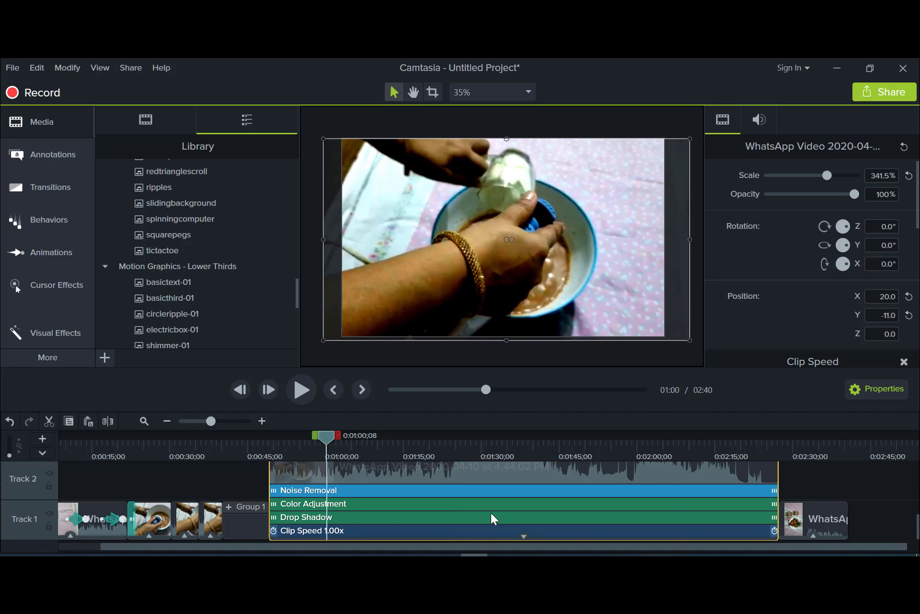
scroll(725, 492, "up", 2)
left_click(819, 488)
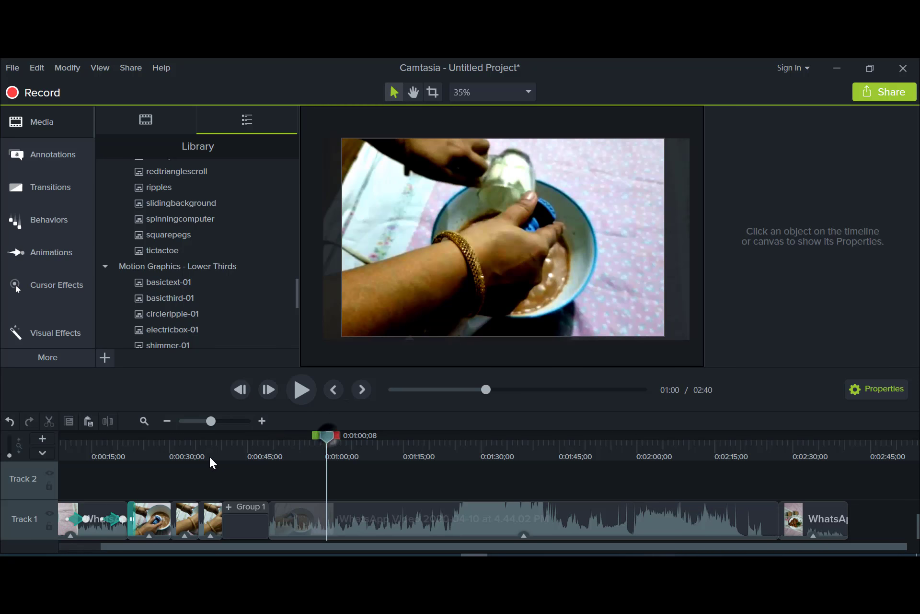
left_click(129, 456)
left_click_drag(70, 469, 52, 438)
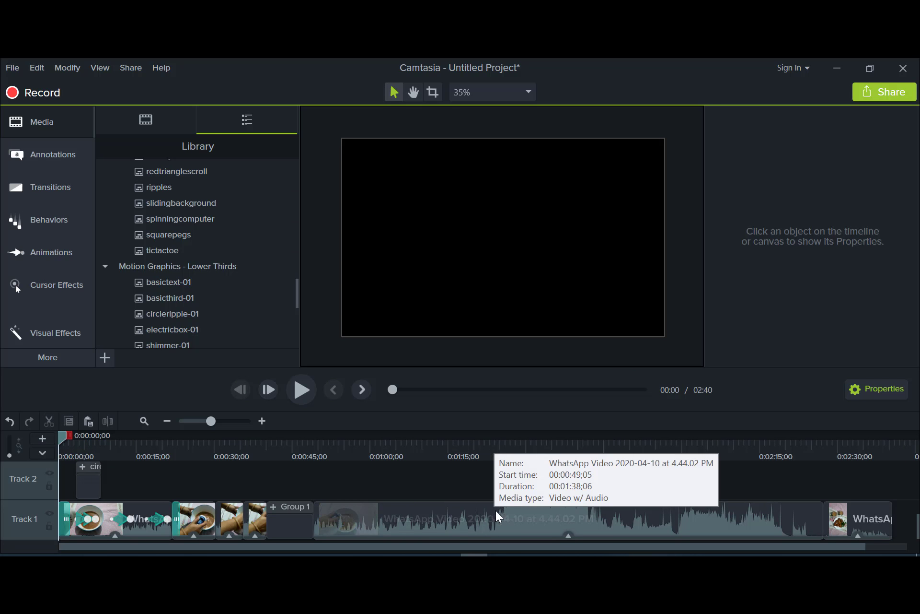
Step: Select the long WhatsApp clip and show the available audio effects
left_click(557, 526)
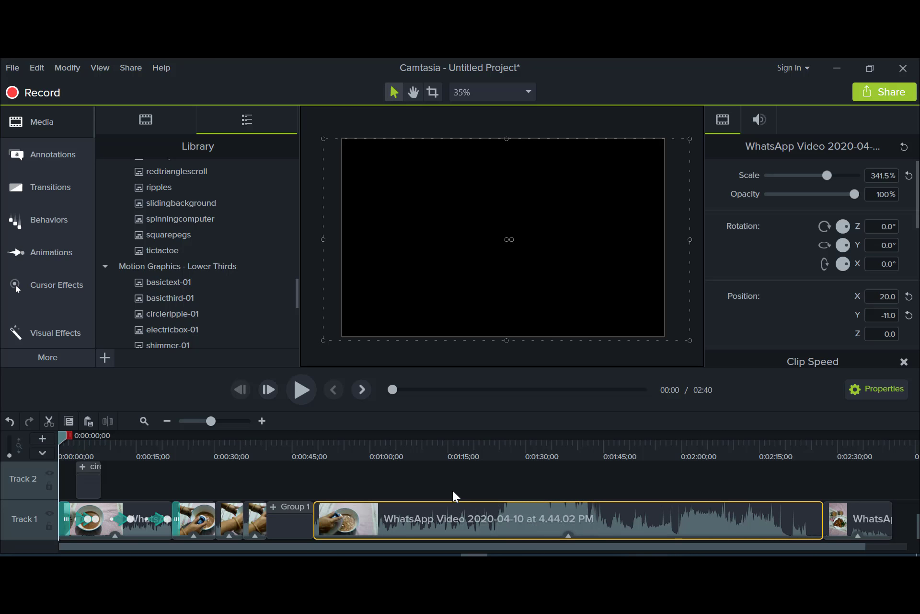
left_click(57, 366)
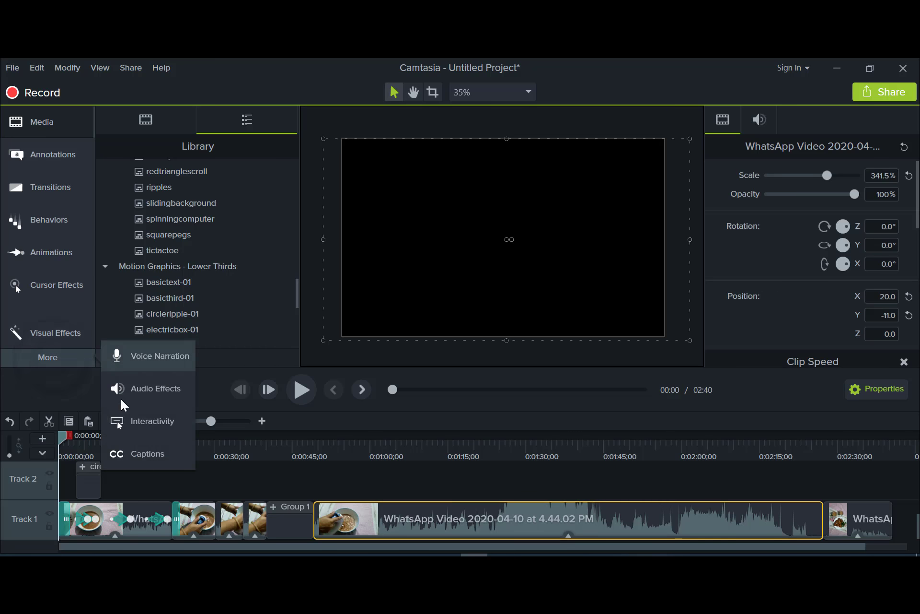
left_click(134, 390)
left_click_drag(223, 182, 417, 519)
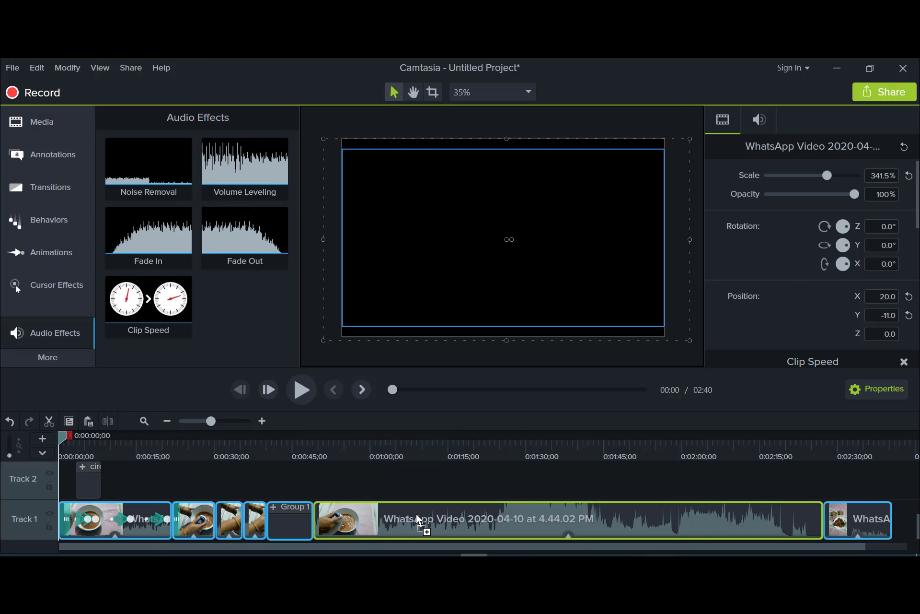
left_click_drag(417, 519, 236, 174)
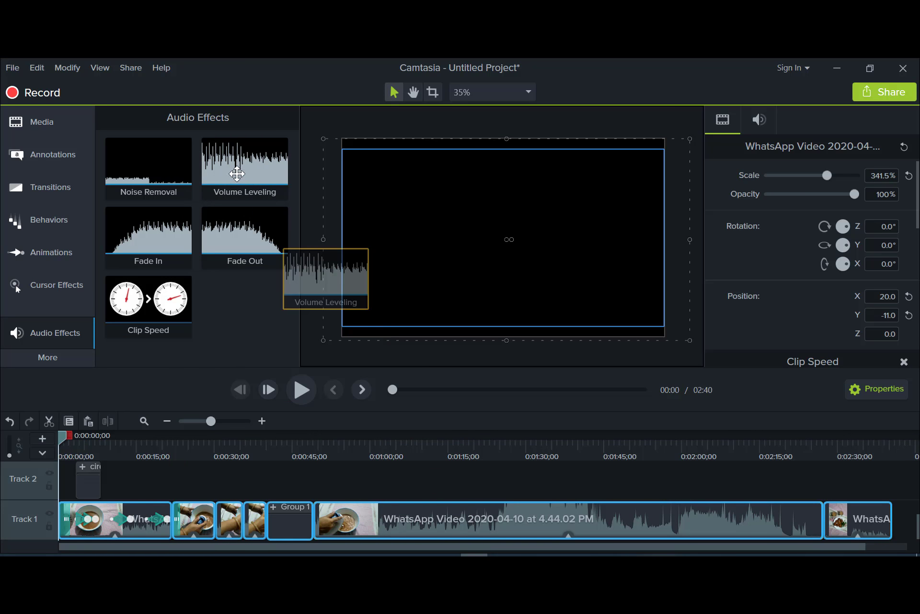
left_click(371, 520)
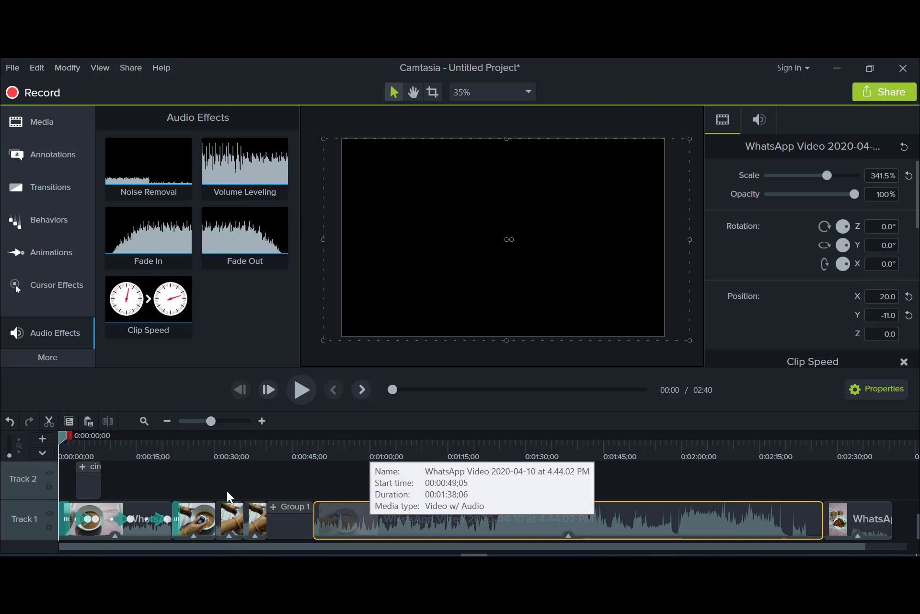
Step: Apply the Volume Leveling audio effect to all the clips on Track 1 at once, and clear the selection
left_click(86, 520)
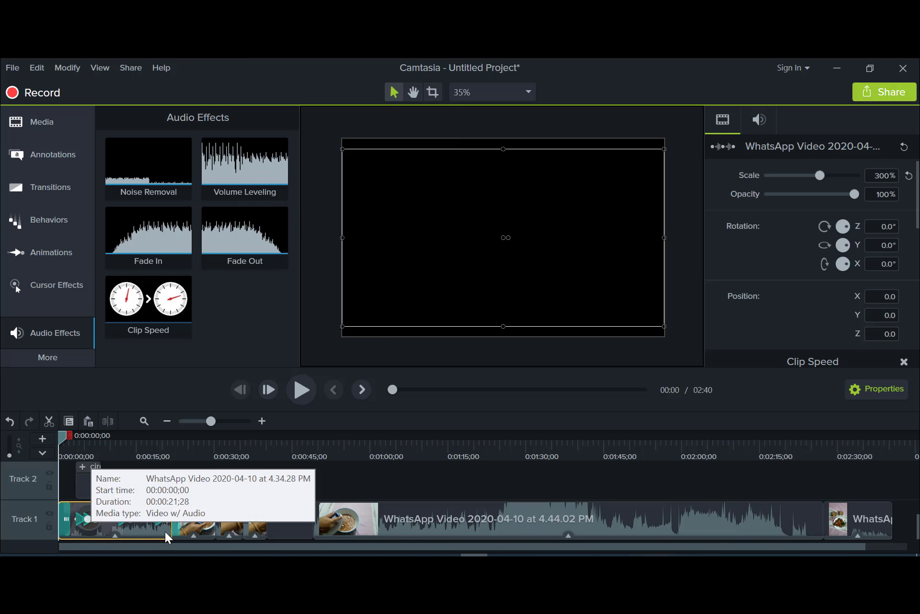
left_click(194, 535)
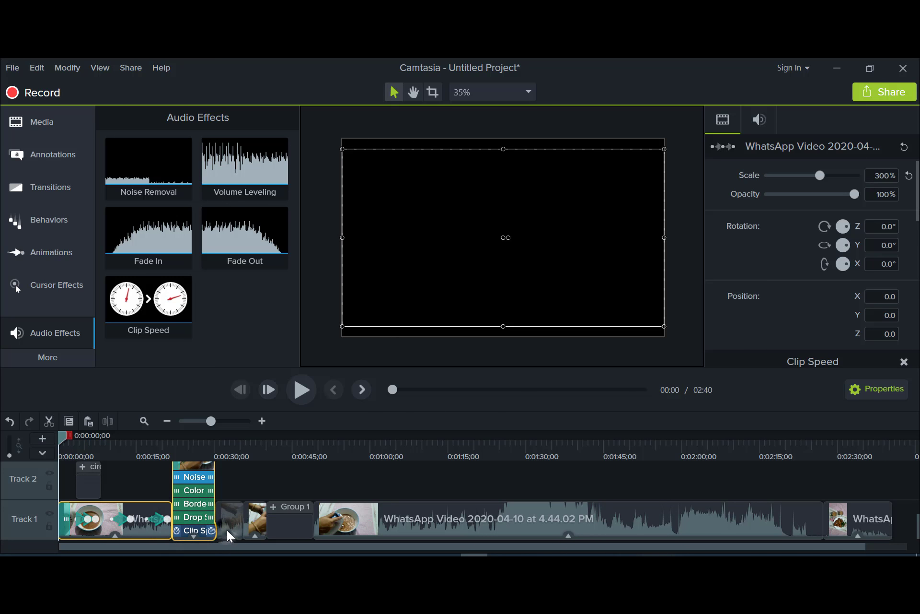
left_click(226, 530, "ctrl")
left_click(256, 525, "ctrl")
left_click(284, 528, "ctrl")
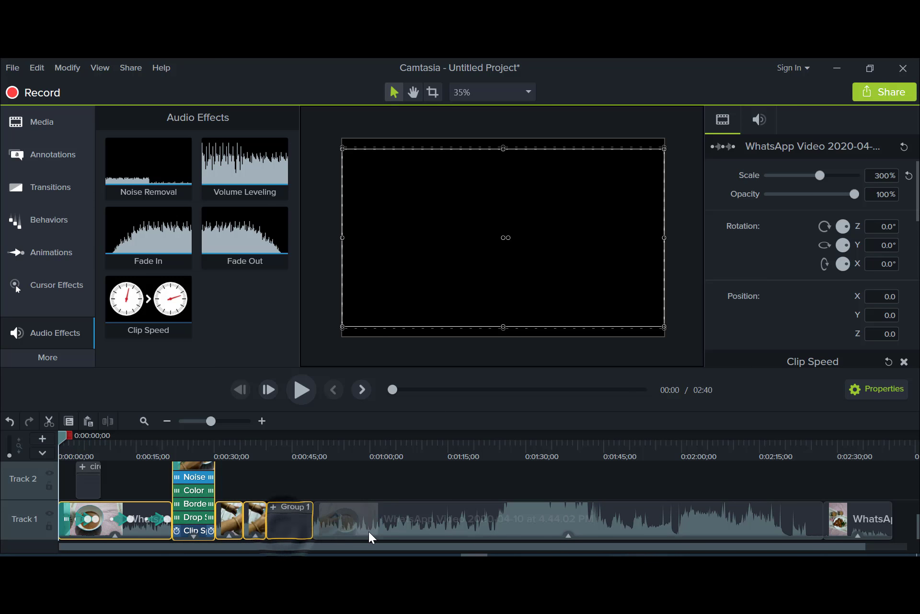
left_click(369, 531, "ctrl")
left_click(838, 527, "ctrl")
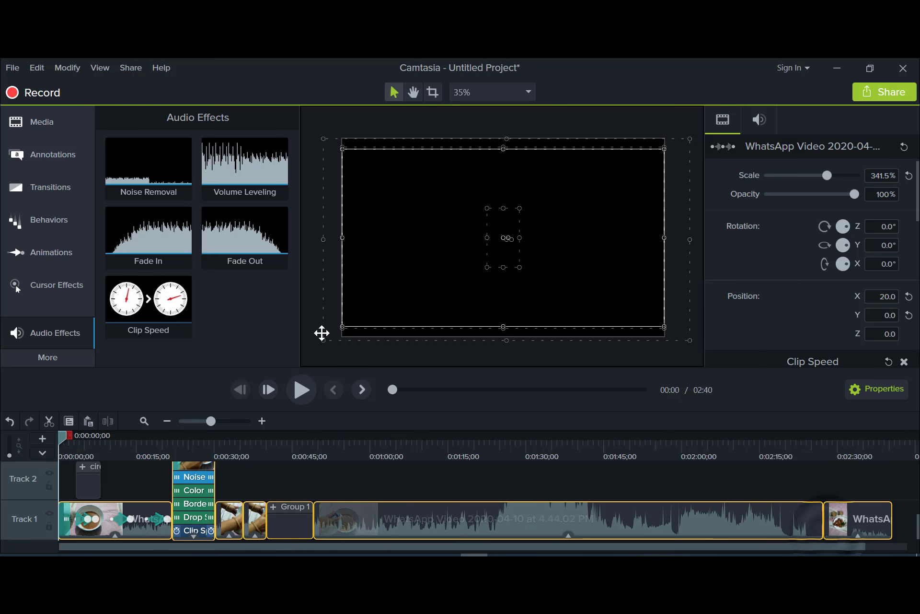
left_click_drag(244, 163, 357, 513)
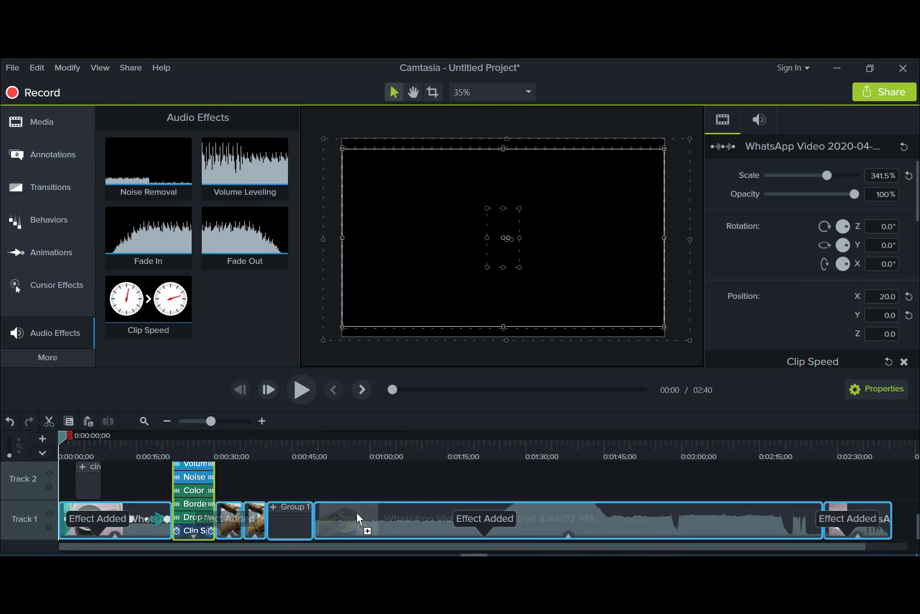
left_click(355, 485)
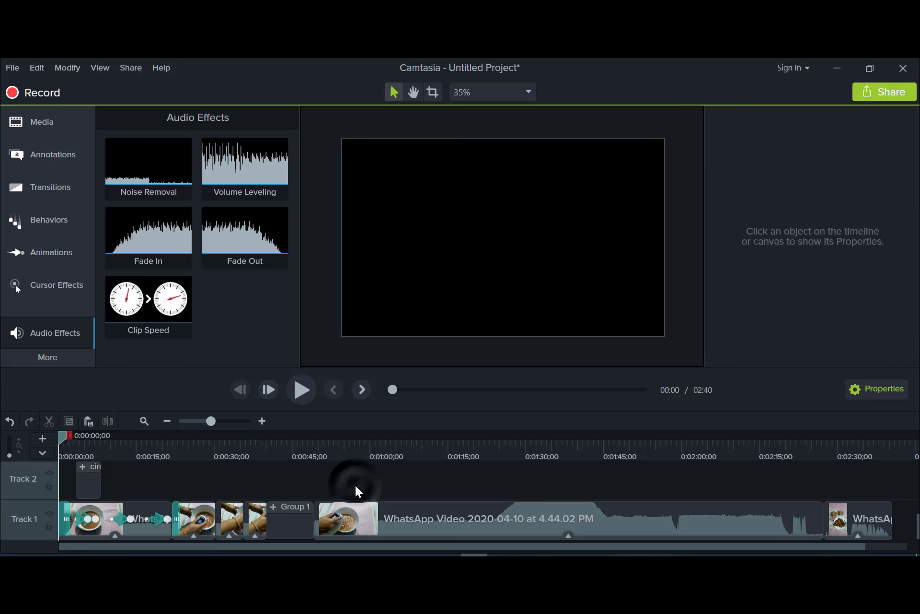
left_click(361, 520)
left_click(264, 480)
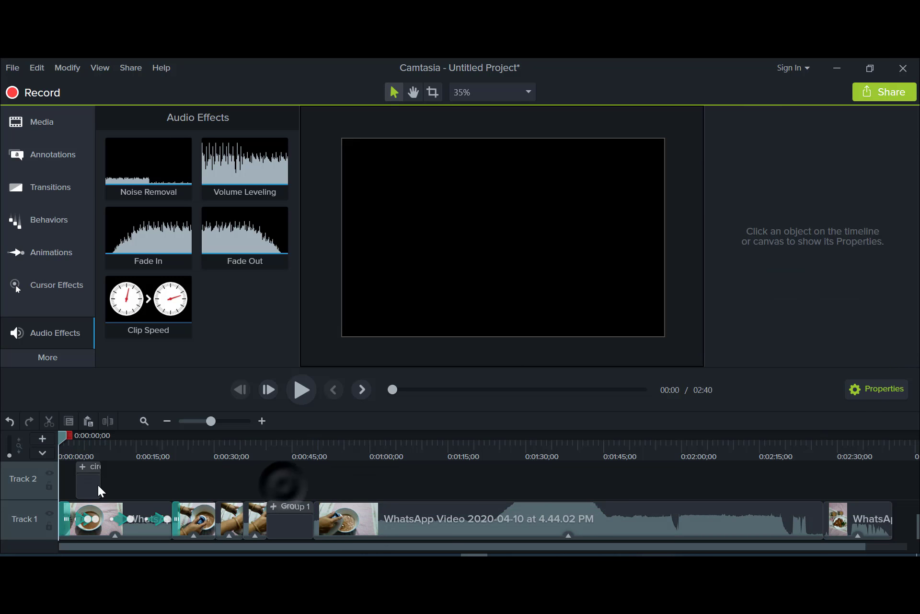
Step: Raise the audio level to the top along the opening, middle and ending sections of the long WhatsApp clip
left_click_drag(901, 542, 100, 482)
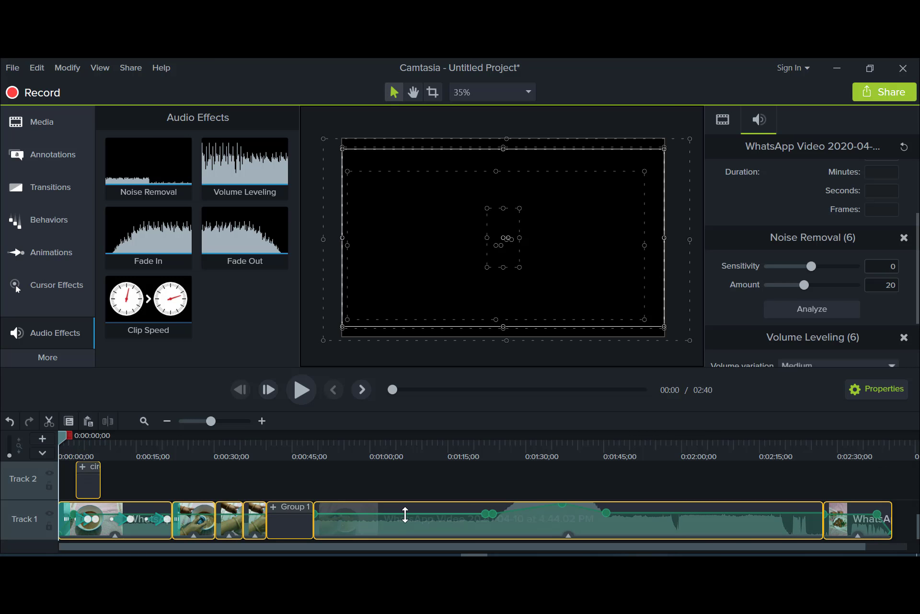
left_click_drag(405, 515, 408, 502)
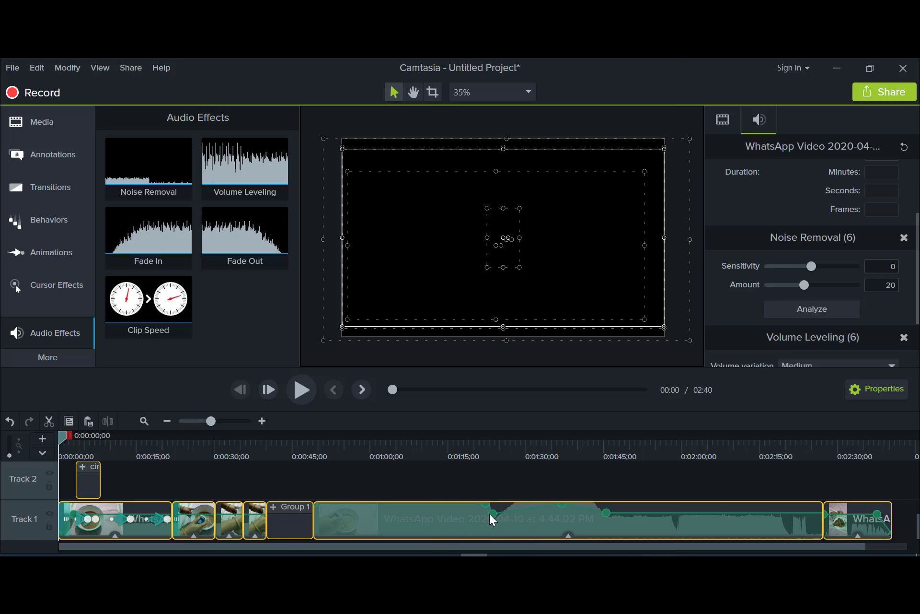
left_click_drag(490, 513, 493, 503)
left_click_drag(603, 515, 606, 500)
Step: Set the long WhatsApp clip's Volume Leveling variation to High and place the playhead at 0:00:00;22
scroll(770, 301, "down", 2)
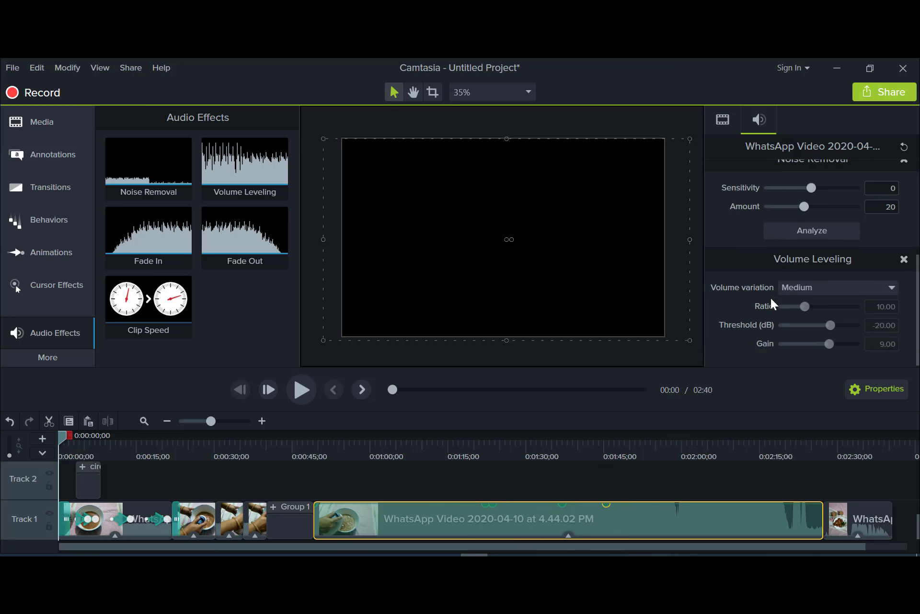
left_click(802, 286)
left_click(790, 320)
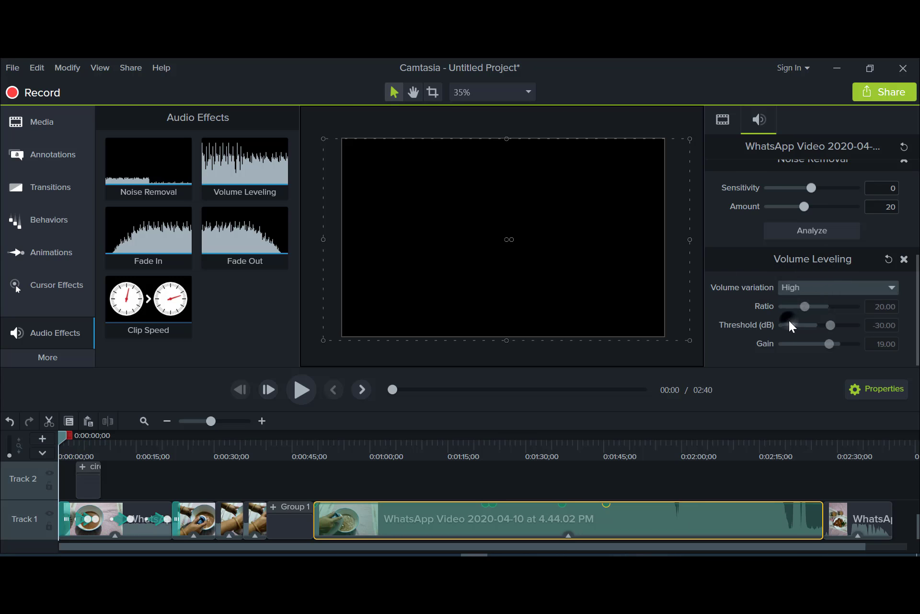
left_click(791, 291)
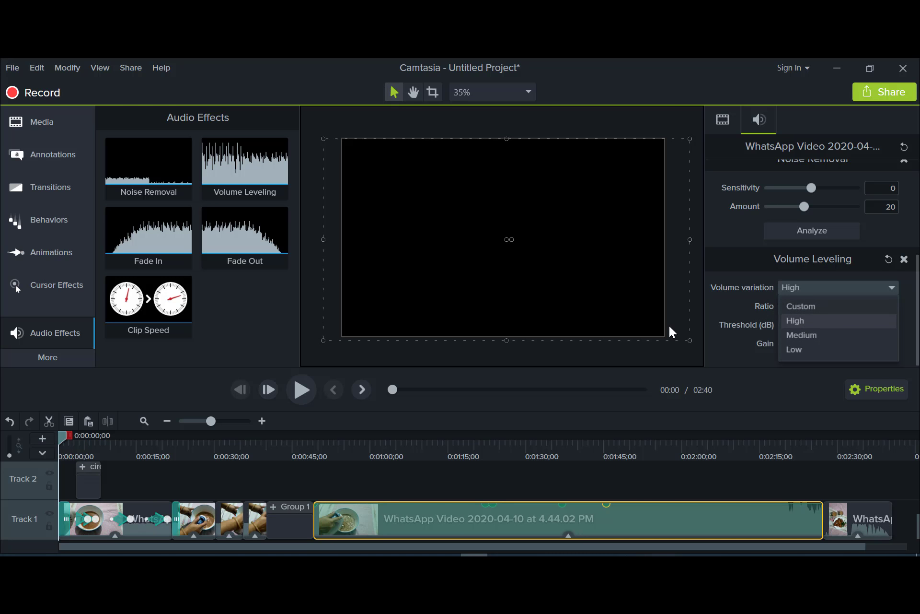
left_click(717, 115)
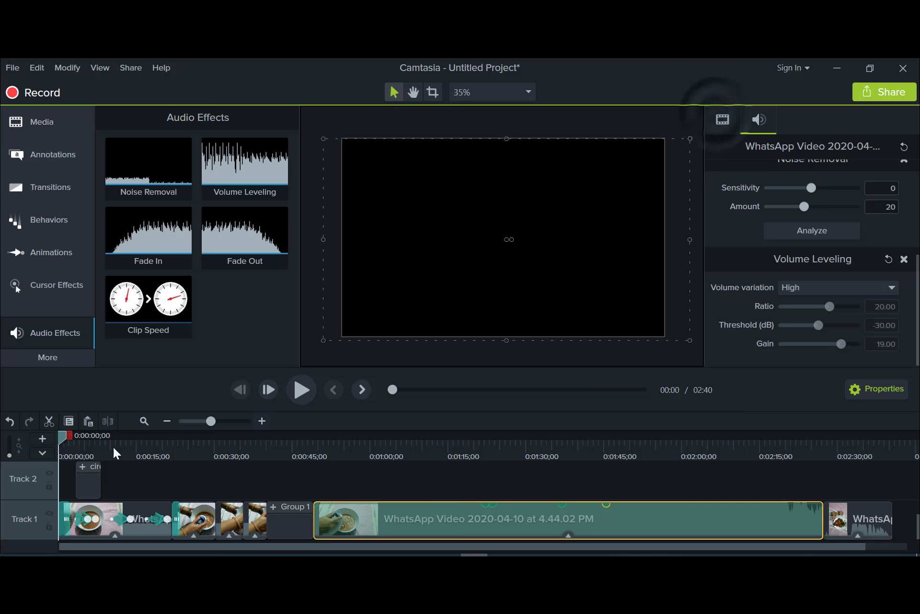
left_click_drag(73, 432, 77, 433)
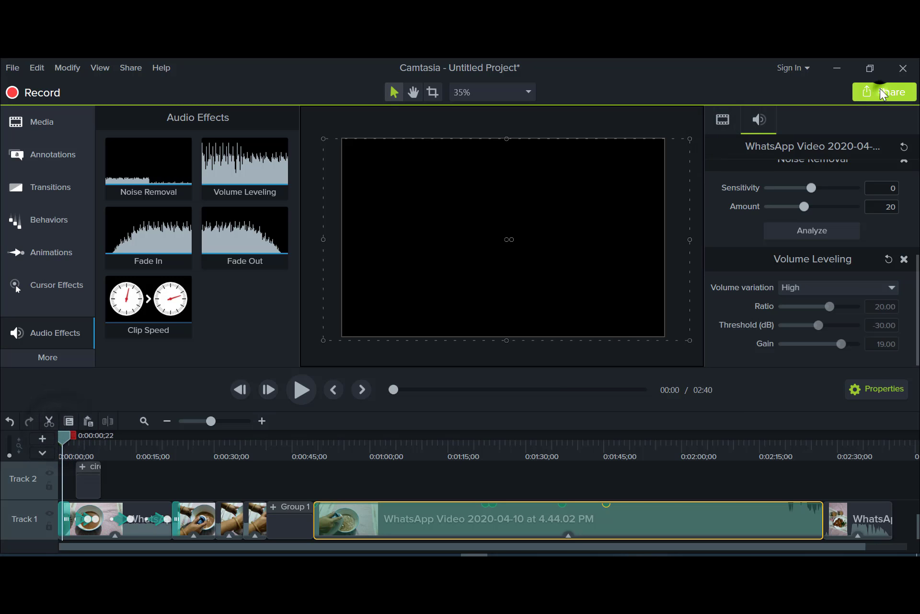
Step: Start producing the finished project as a local file
left_click(881, 89)
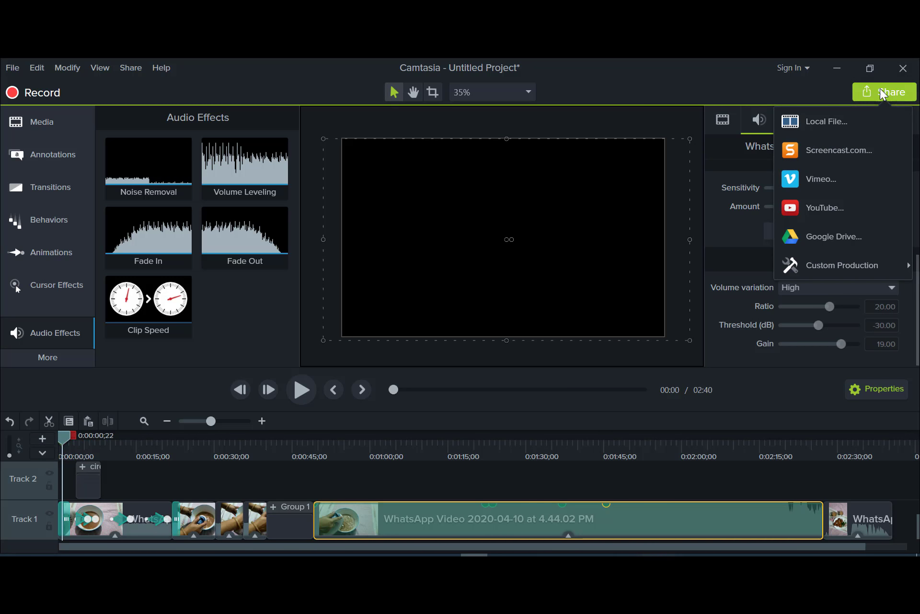
left_click(880, 89)
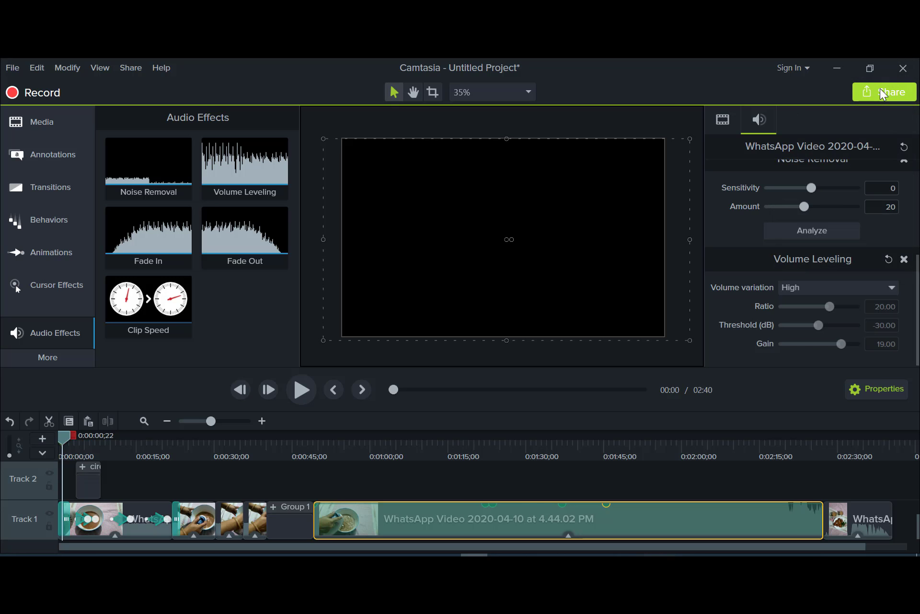
left_click(881, 88)
mouse_move(830, 270)
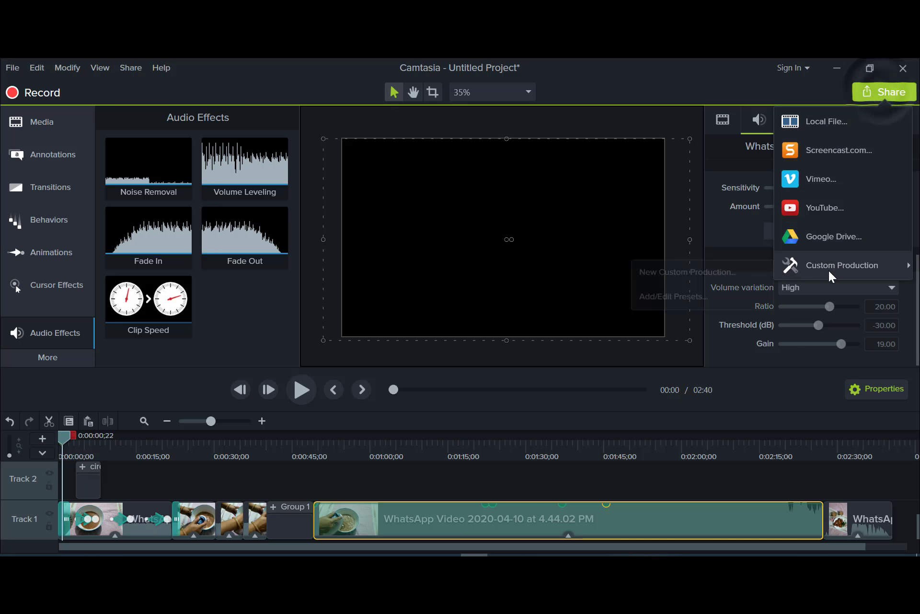
left_click(818, 126)
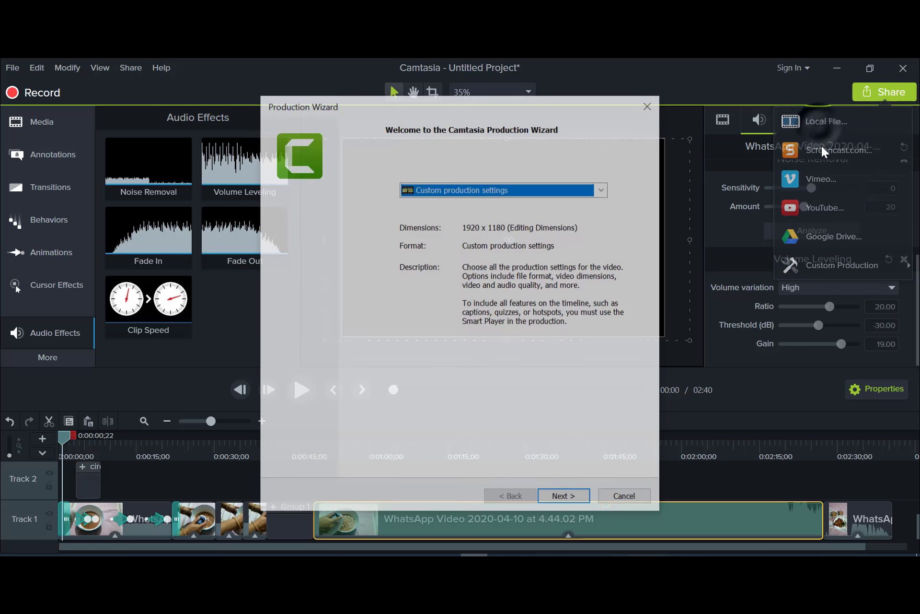
Step: Accept custom production settings, the MP4 - Smart Player (HTML5) format and the default Smart Player options
left_click(561, 497)
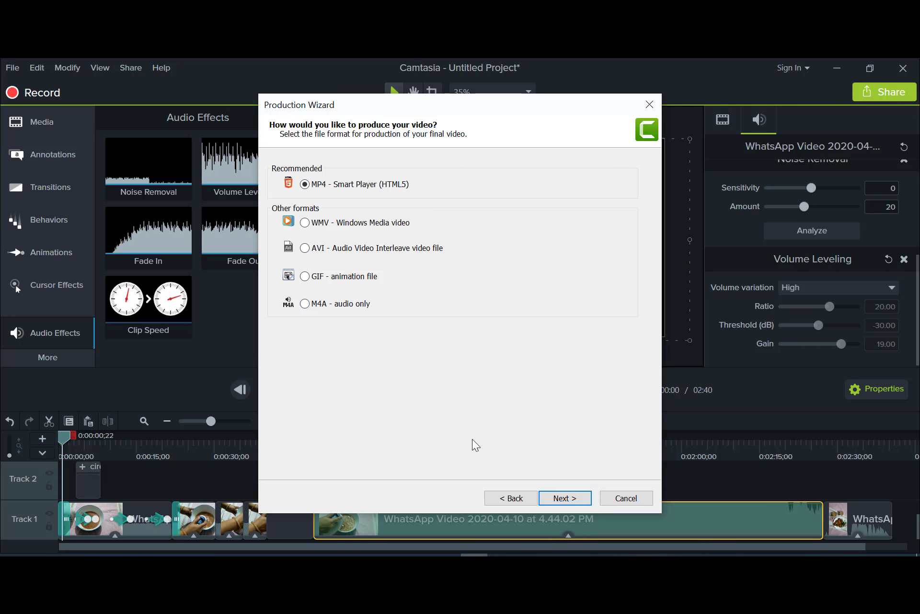
left_click(567, 501)
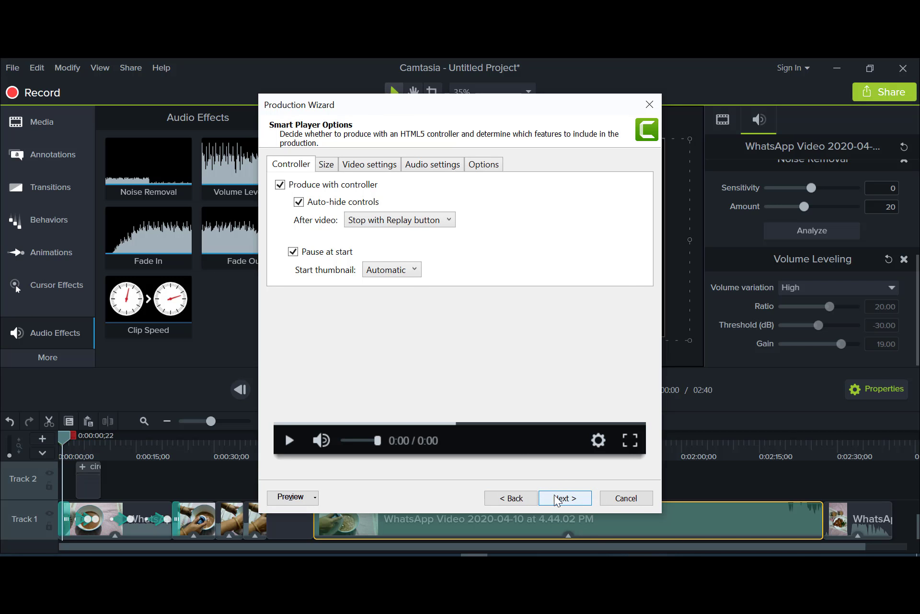
left_click(558, 498)
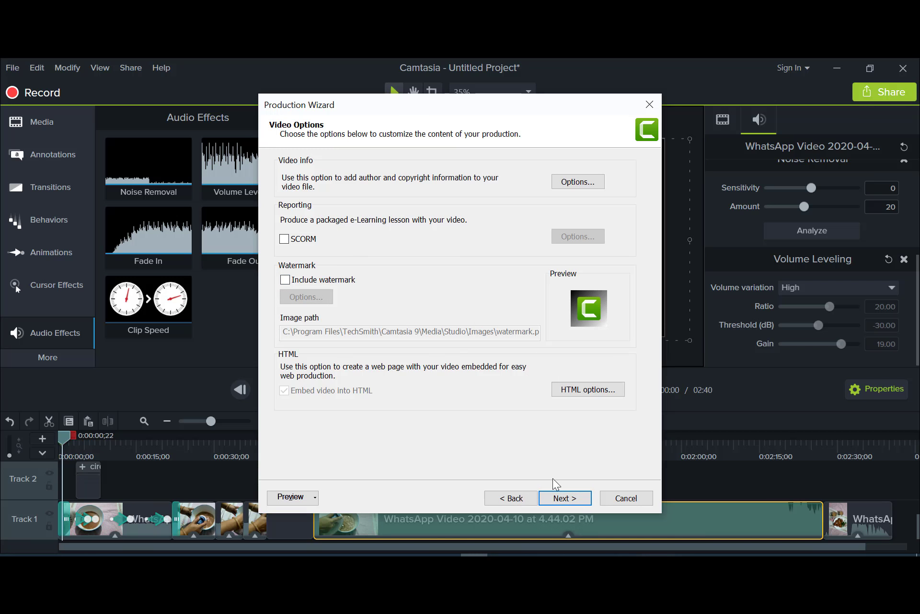
left_click(286, 280)
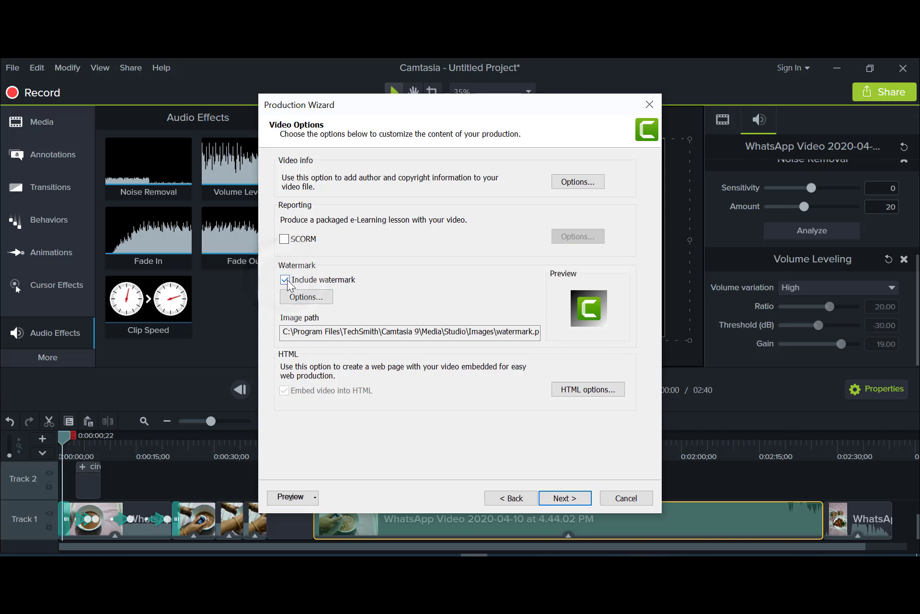
left_click(286, 280)
left_click(565, 497)
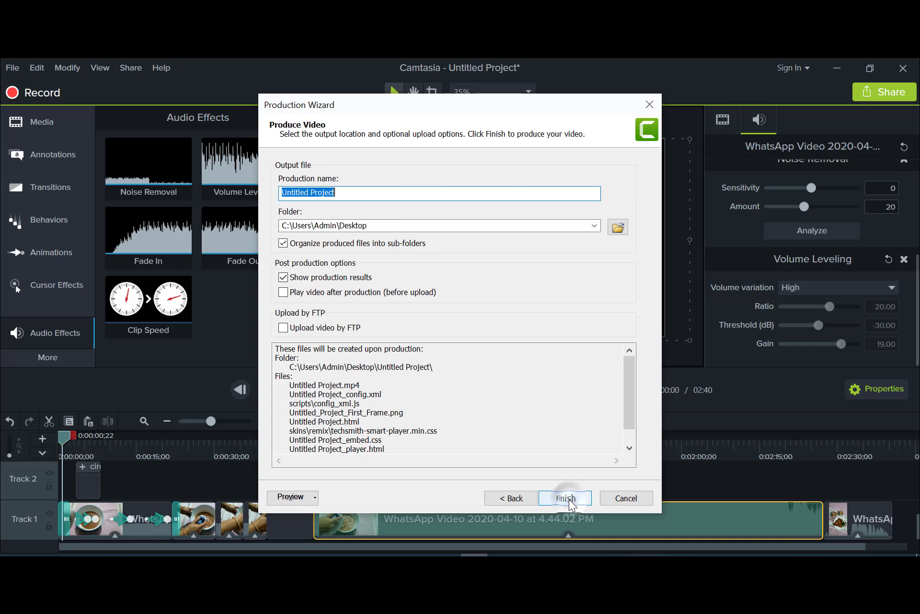
left_click(616, 228)
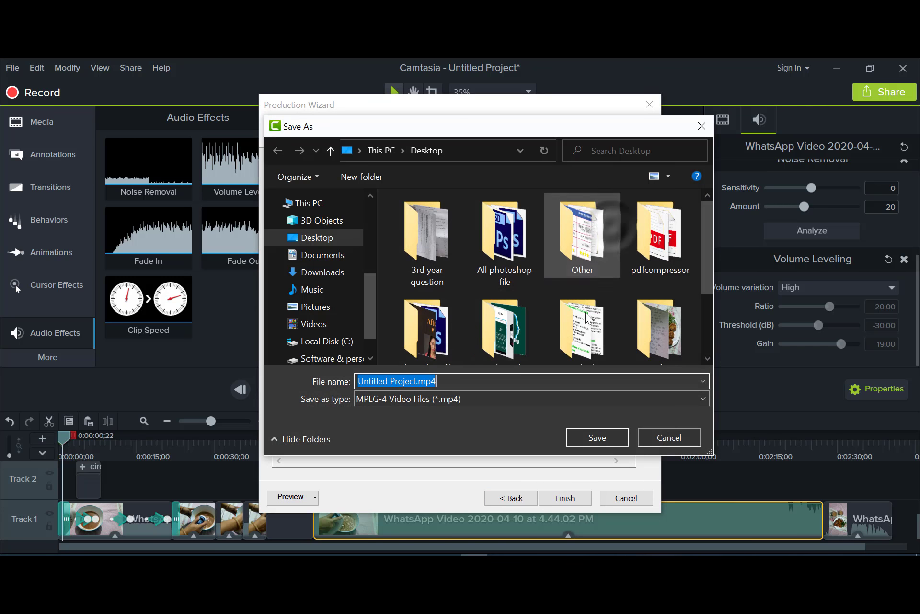
left_click(305, 229)
left_click(308, 238)
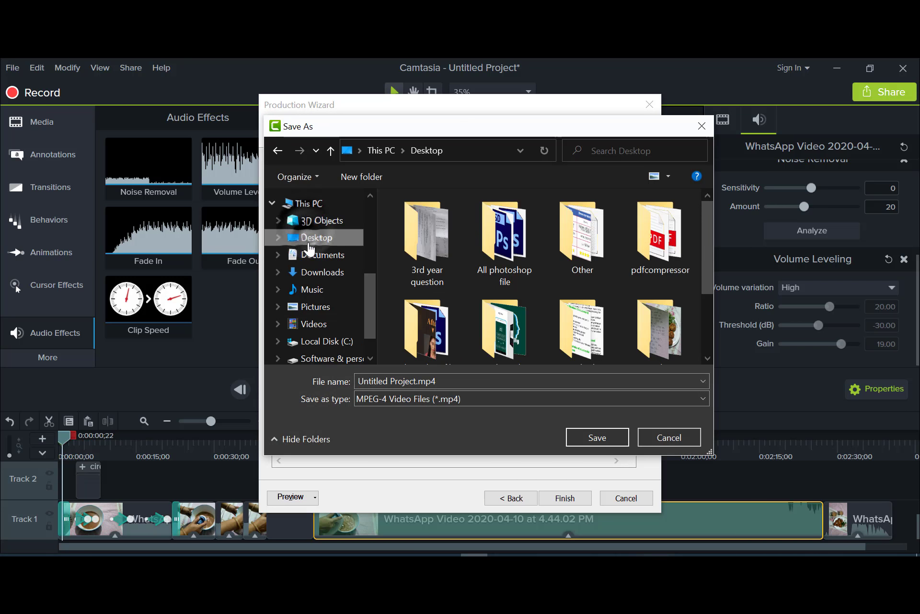
left_click(577, 433)
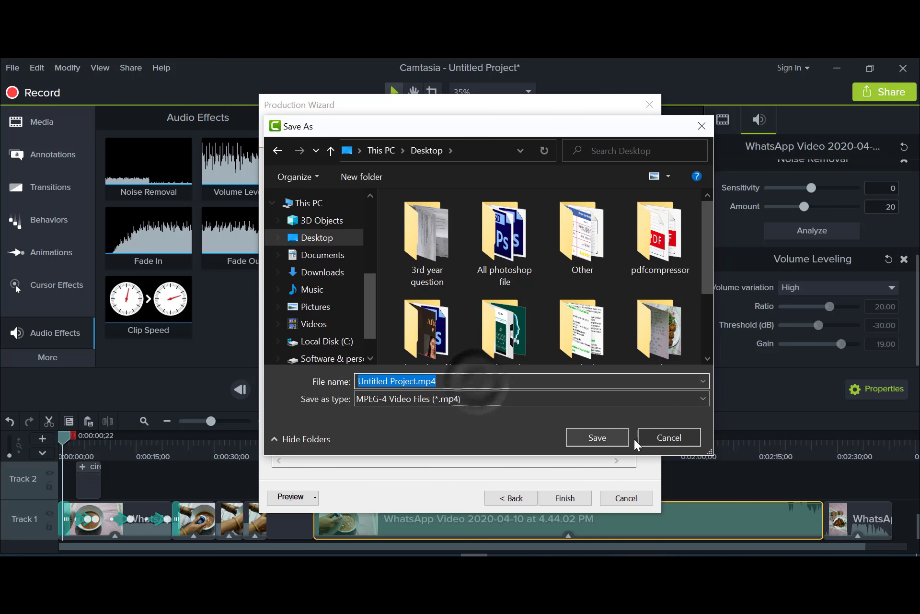
left_click(657, 438)
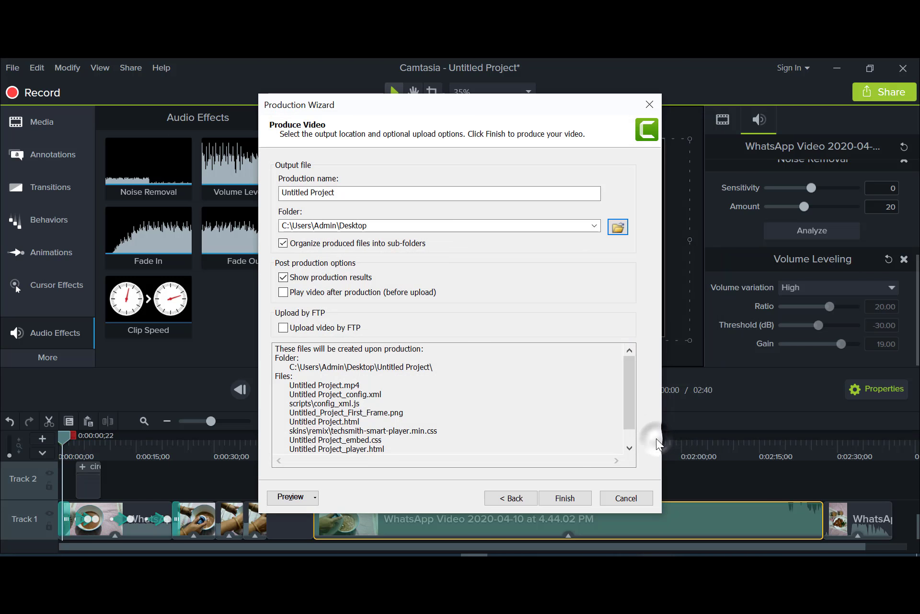
left_click(606, 498)
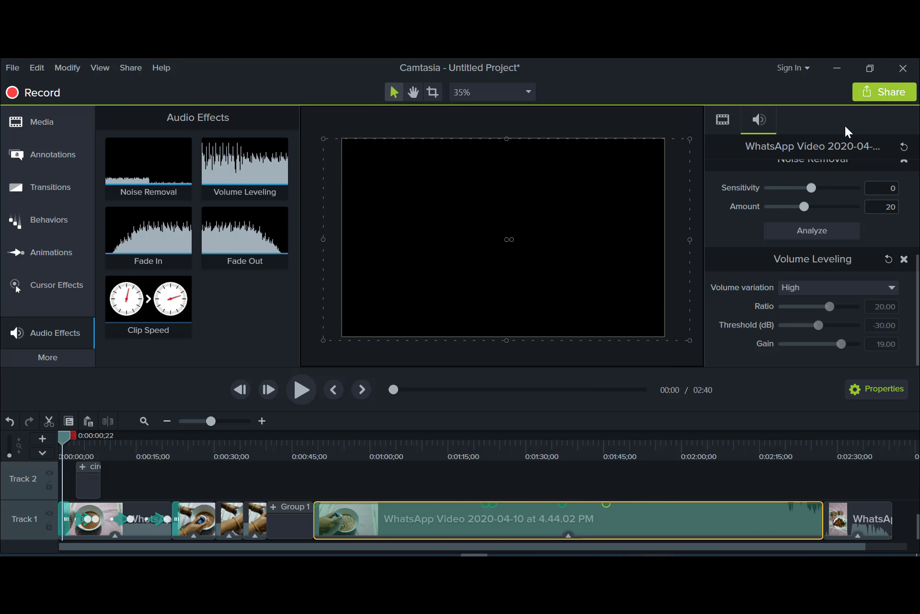
Step: Start a local file production with custom production settings, MP4 - Smart Player (HTML5) format and the default player and video options
left_click(879, 85)
left_click(810, 118)
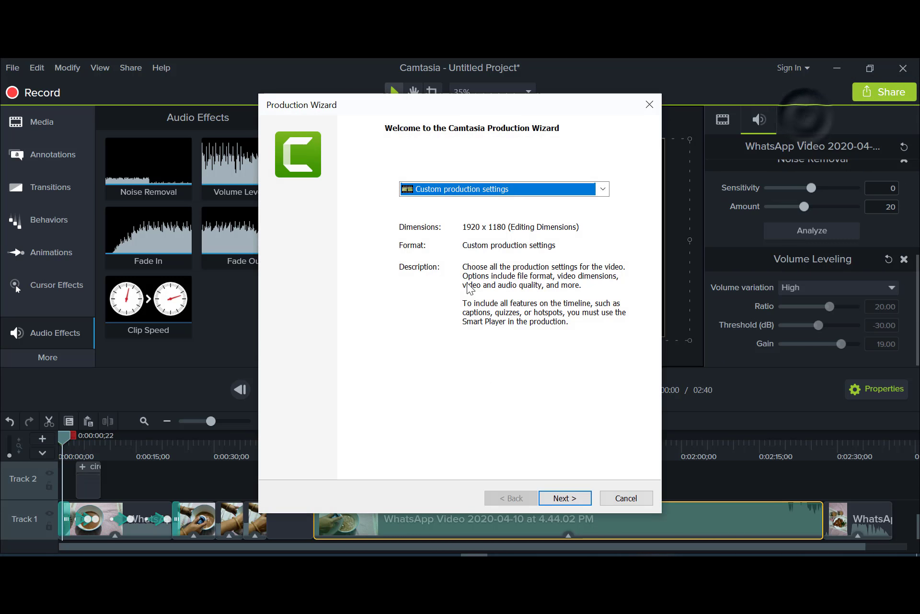
left_click(564, 497)
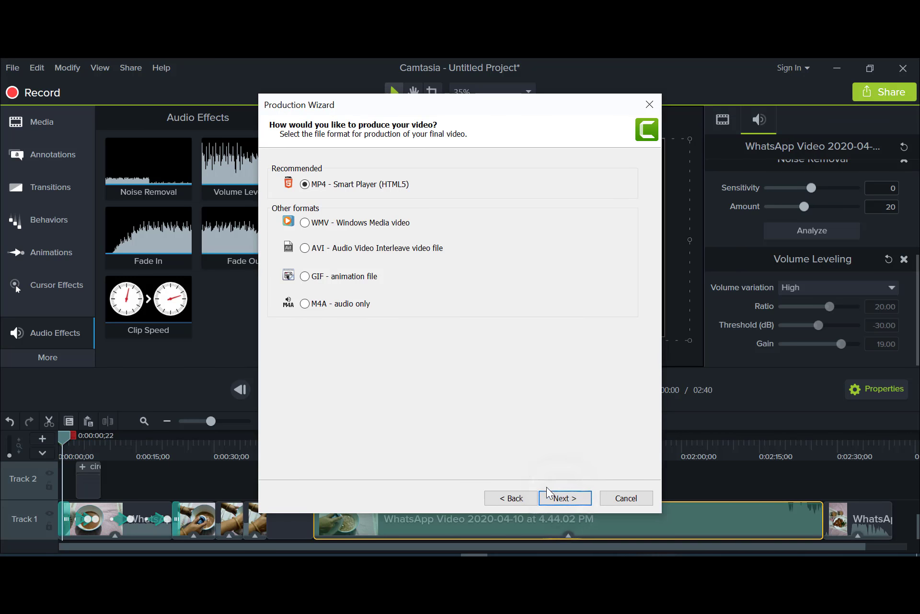
left_click(551, 496)
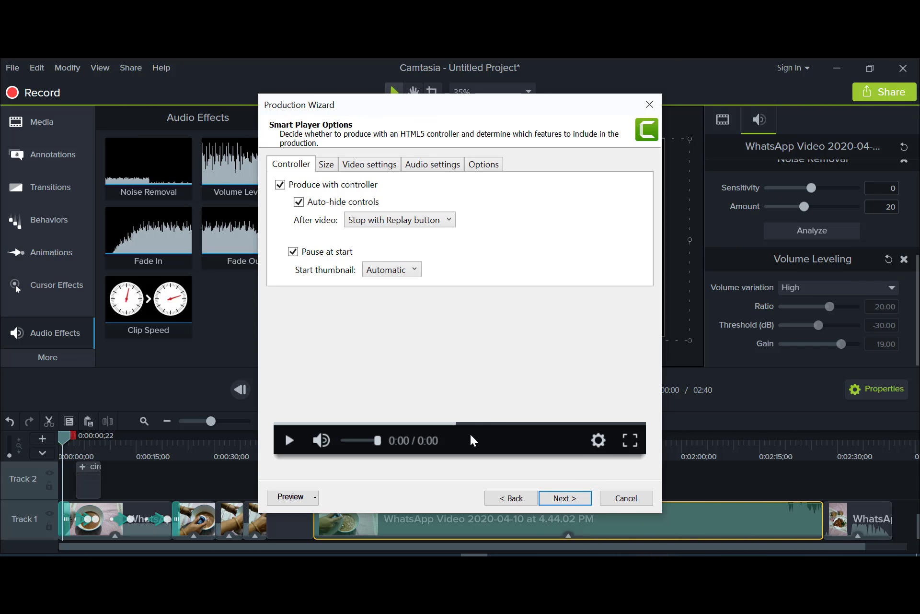
left_click(548, 498)
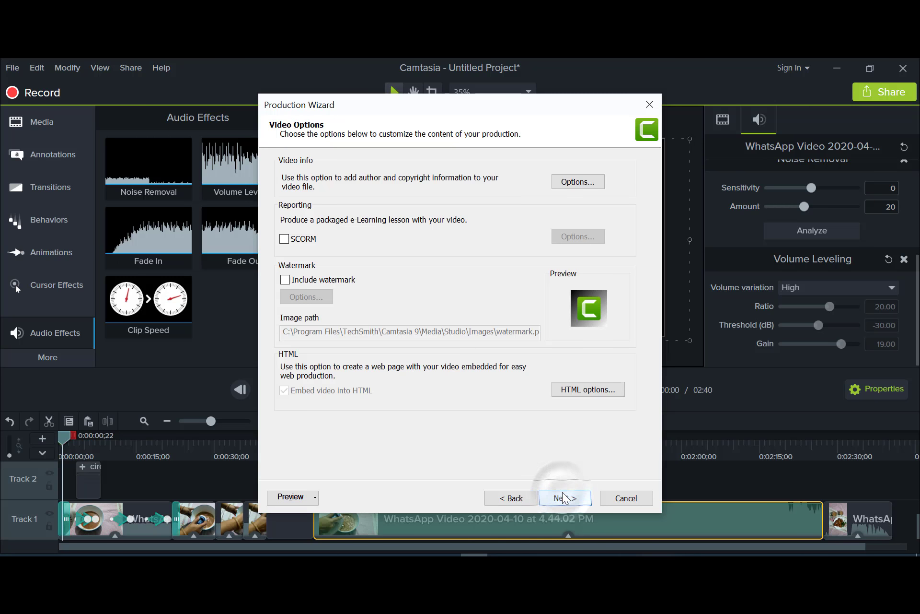
left_click(564, 498)
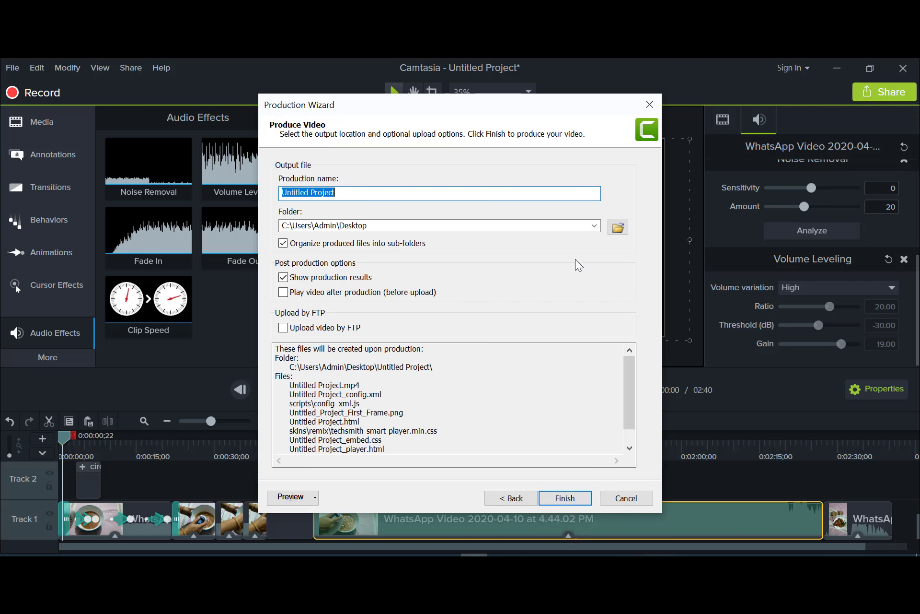
Step: Set the Desktop as the output folder and name the production kio
left_click(607, 228)
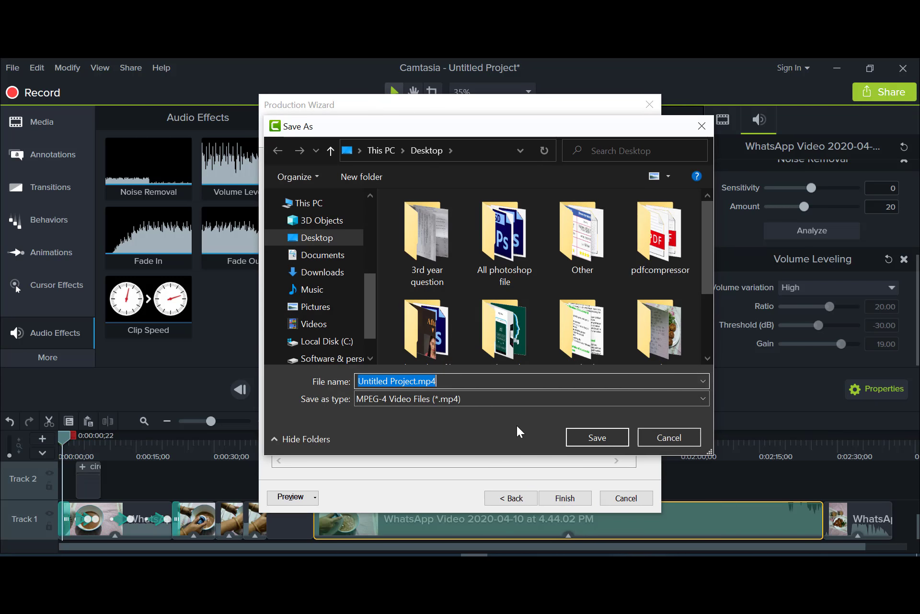
left_click(601, 439)
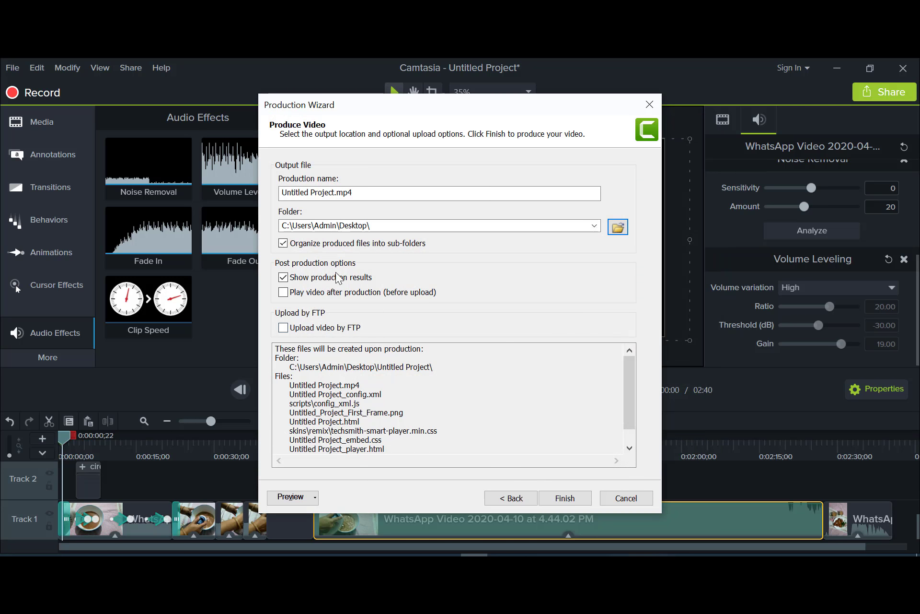
triple_click(419, 199)
type("k")
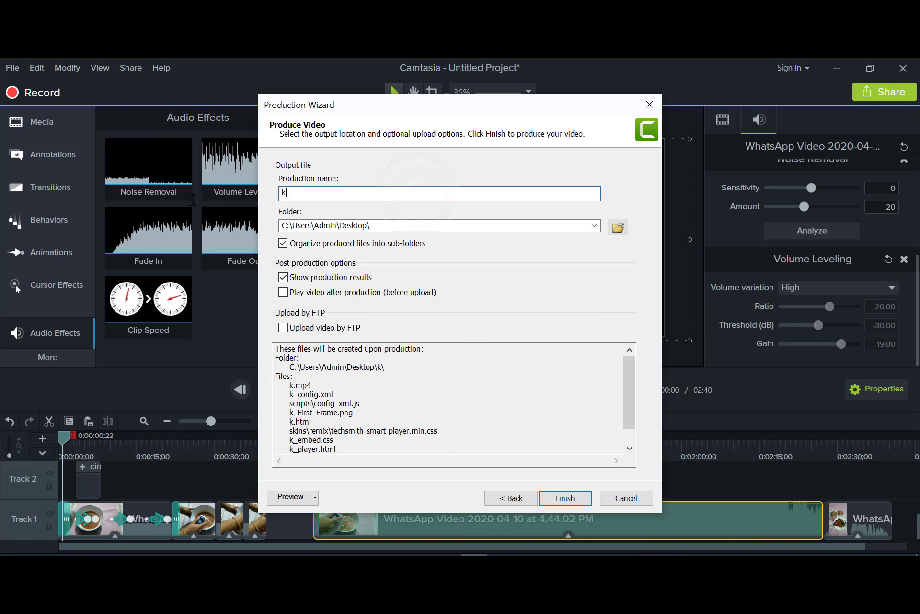
type("io")
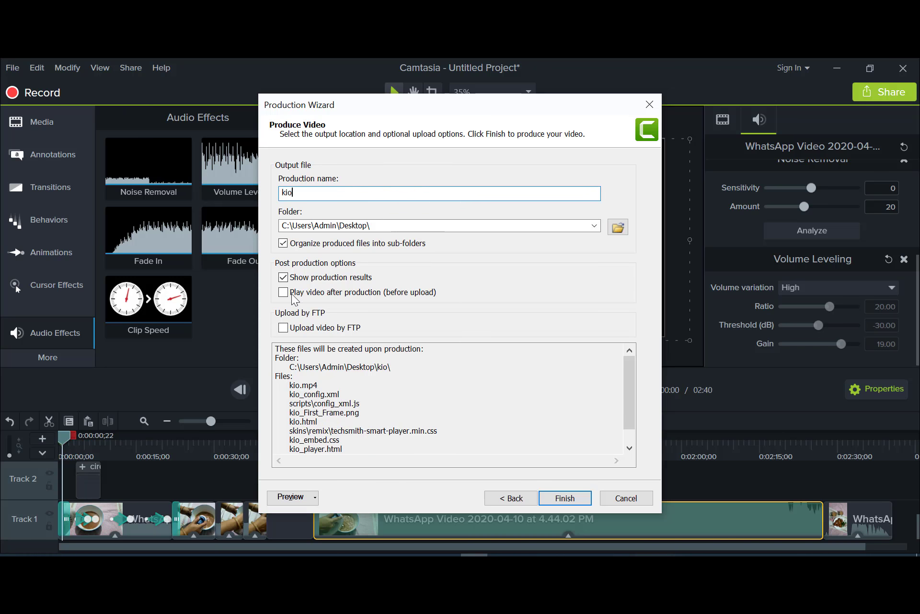
Step: Produce the video, minimize the rubi folder window and close the production results
left_click(557, 498)
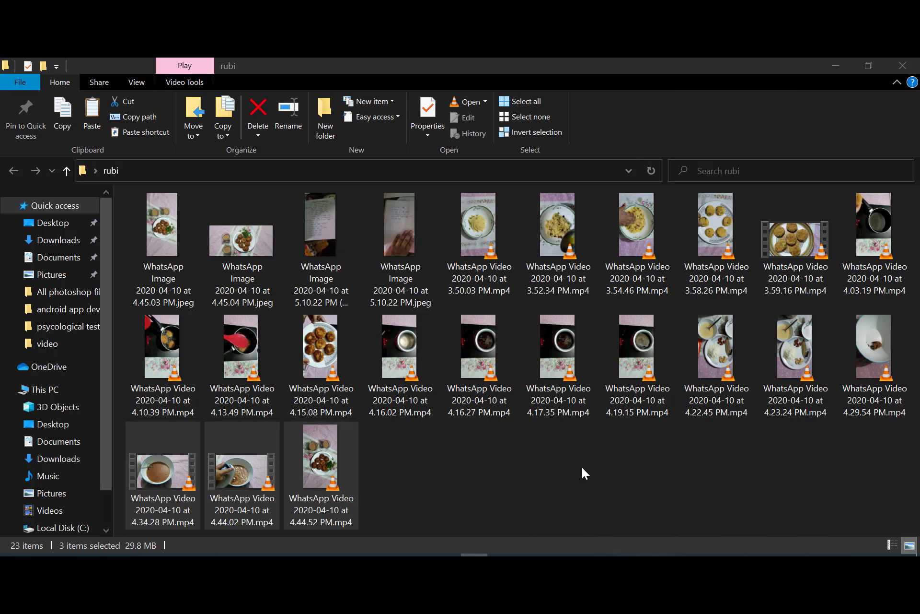
left_click(828, 60)
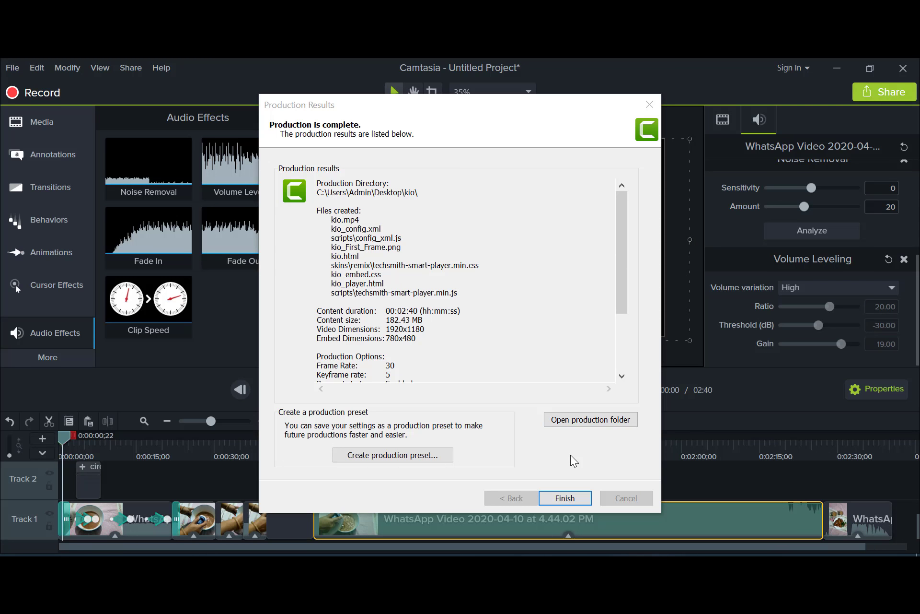
left_click(566, 499)
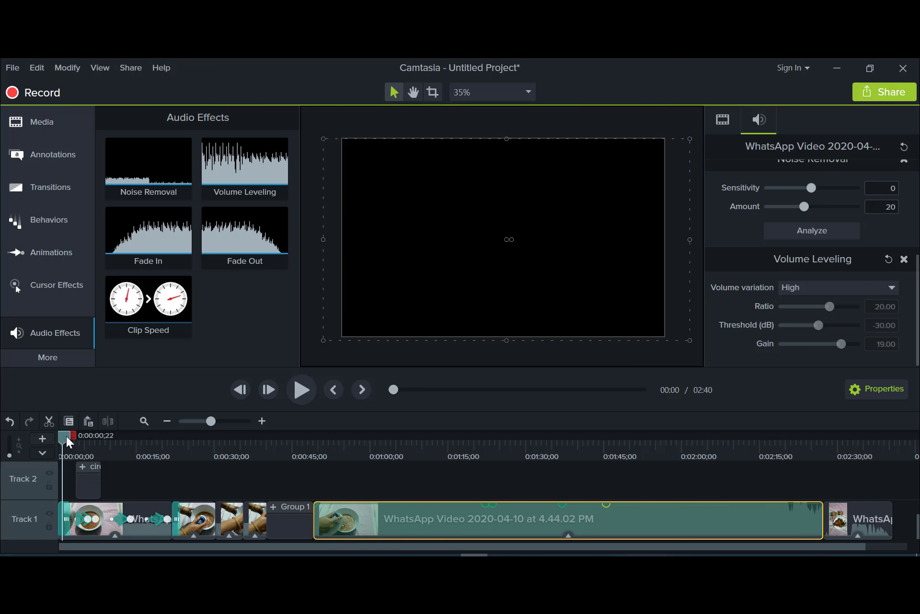
Step: Examine frames at several points along the long WhatsApp clip, finishing with the playhead at 0:02:21;00 and nothing selected
left_click(466, 472)
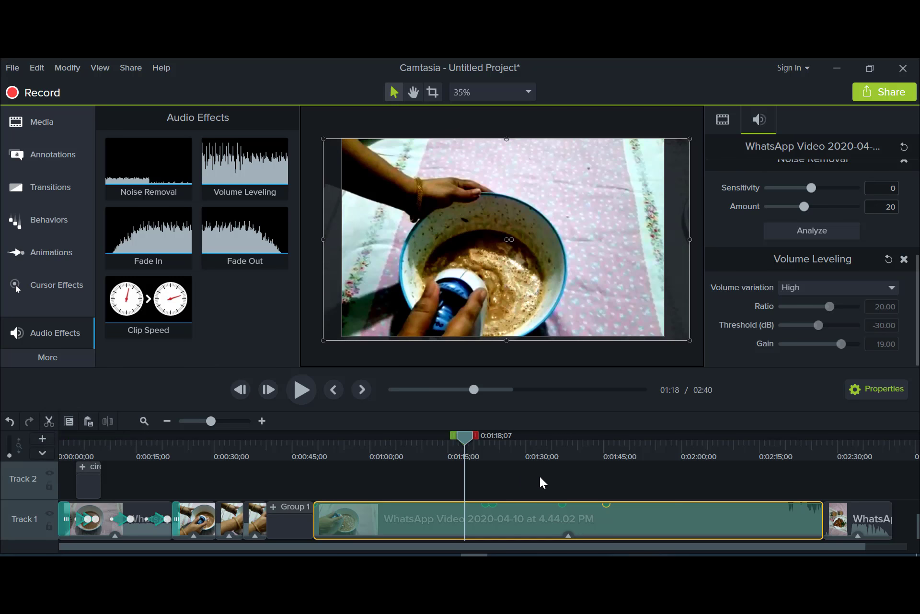
left_click(536, 477)
left_click(839, 519)
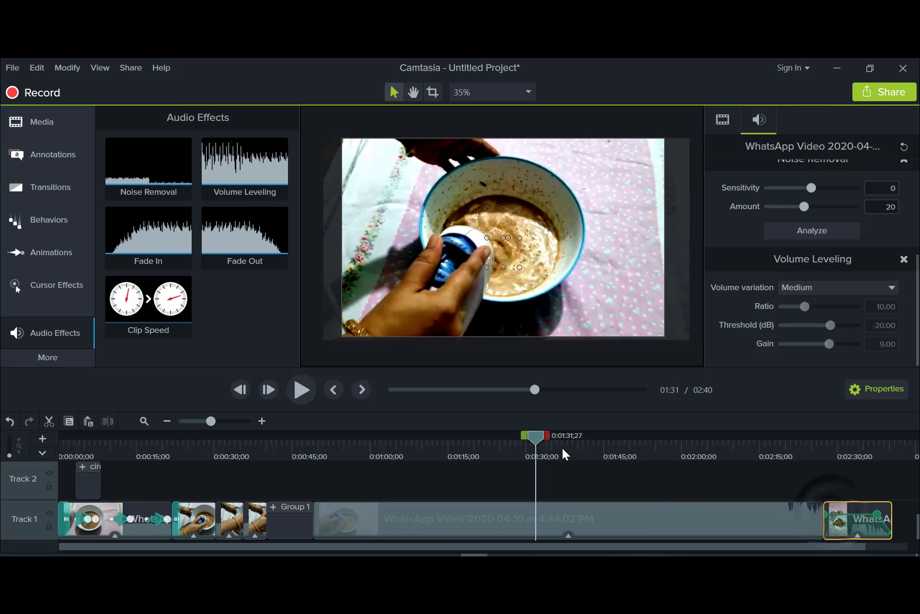
left_click(616, 461)
left_click(753, 479)
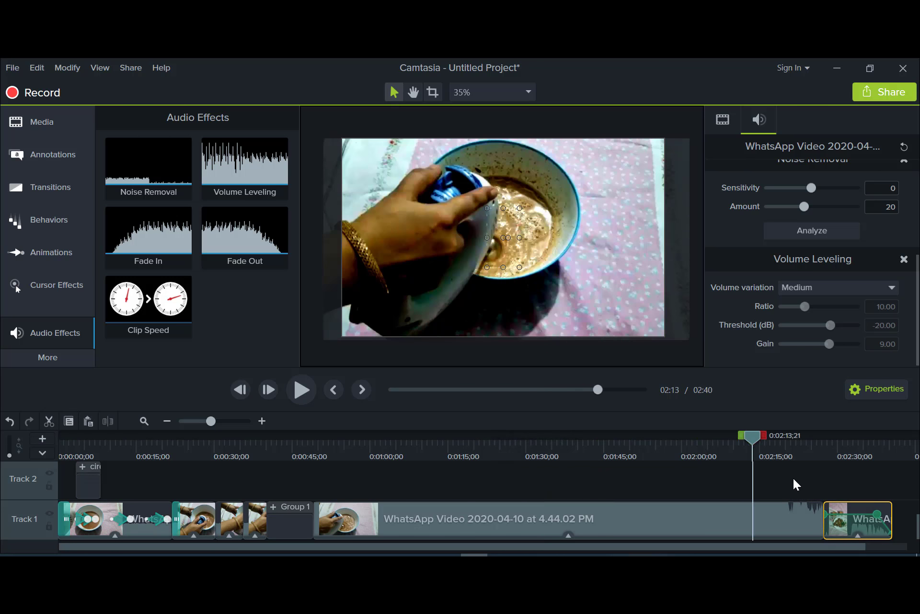
left_click(792, 480)
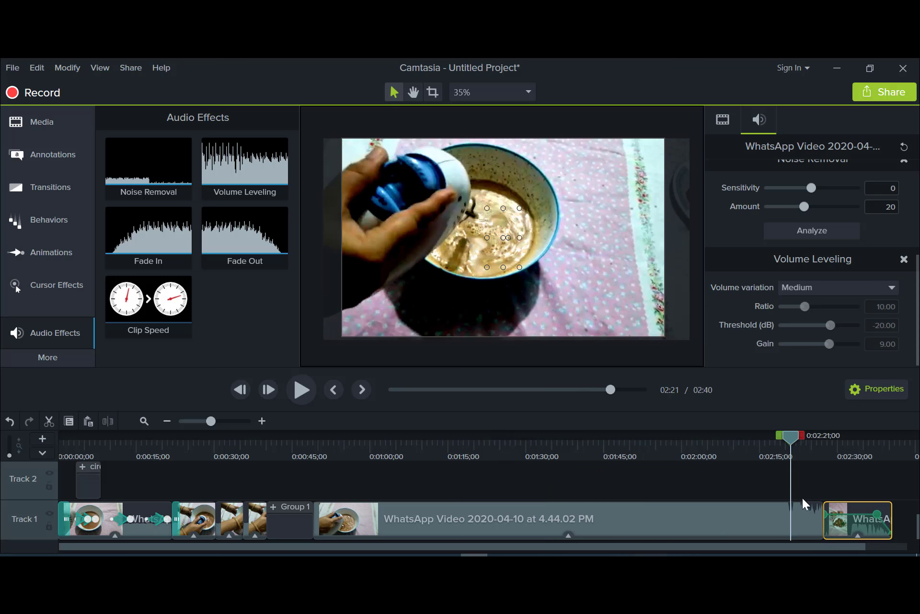
left_click(335, 478)
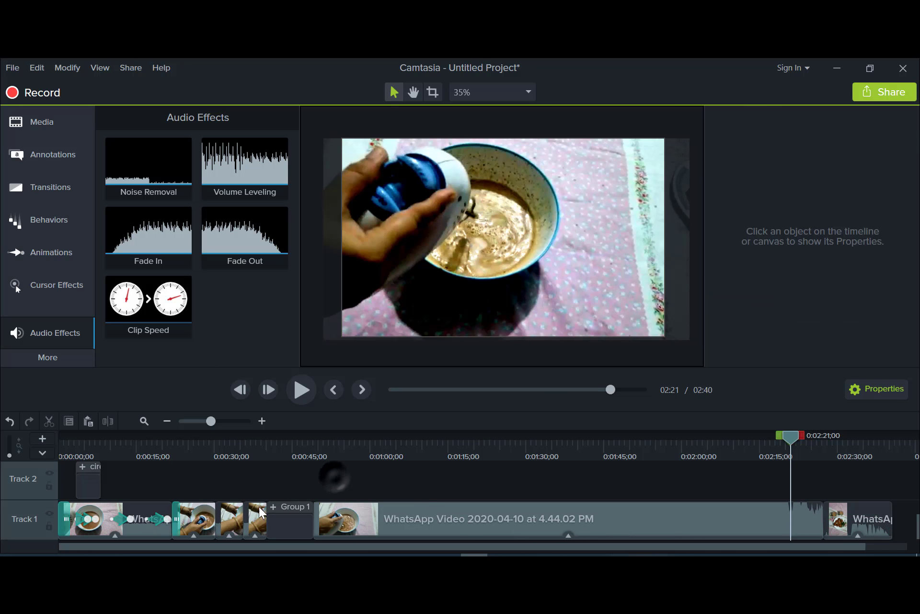
left_click(259, 515)
left_click(338, 481)
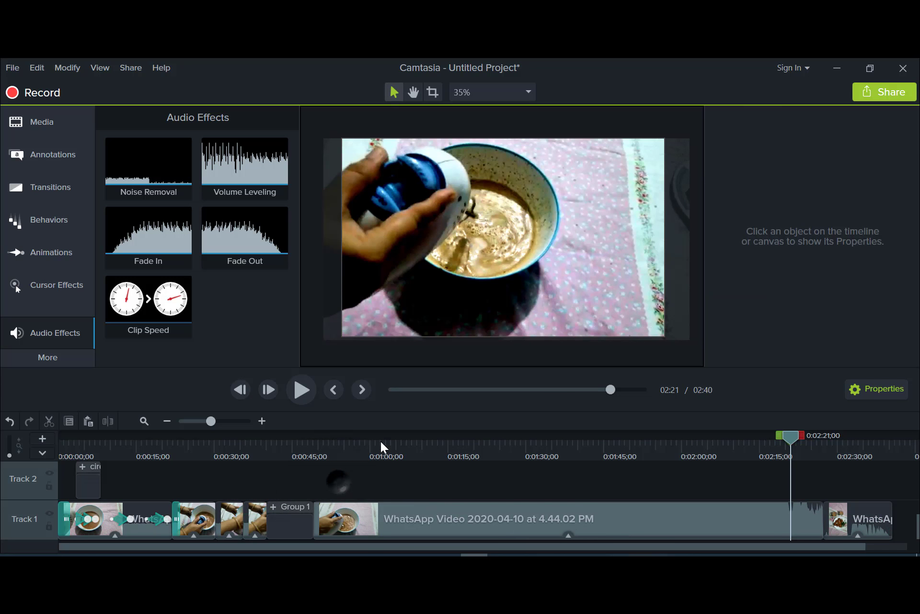
Step: Shrink the long WhatsApp clip on the canvas, rotate it a quarter turn to portrait and centre it
left_click(453, 276)
left_click_drag(328, 139, 497, 222)
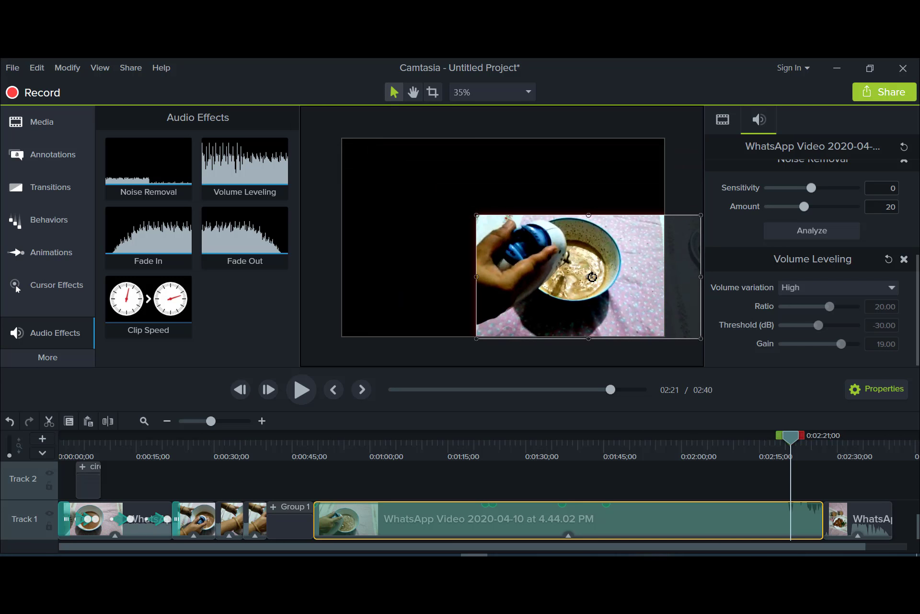
left_click_drag(593, 277, 586, 179)
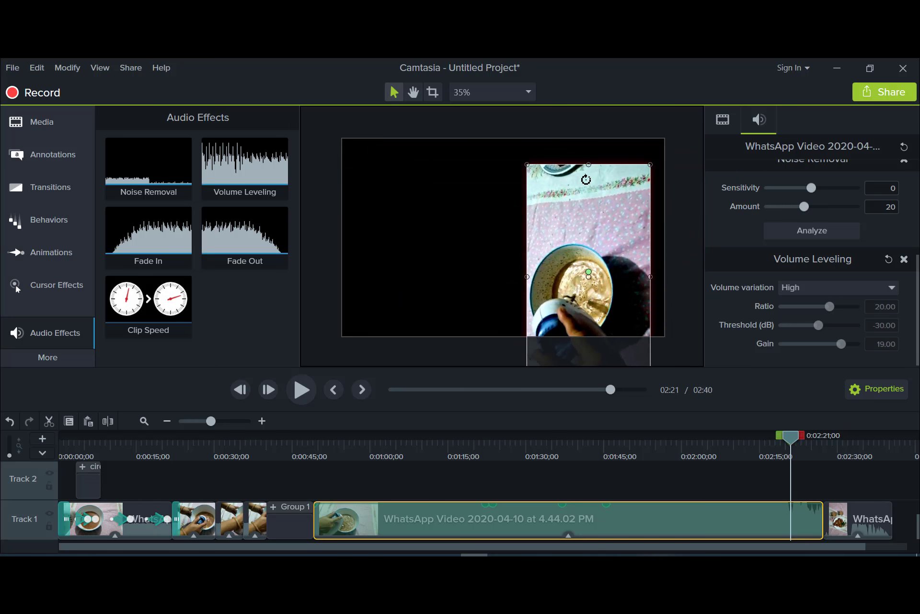
left_click_drag(589, 247, 512, 245)
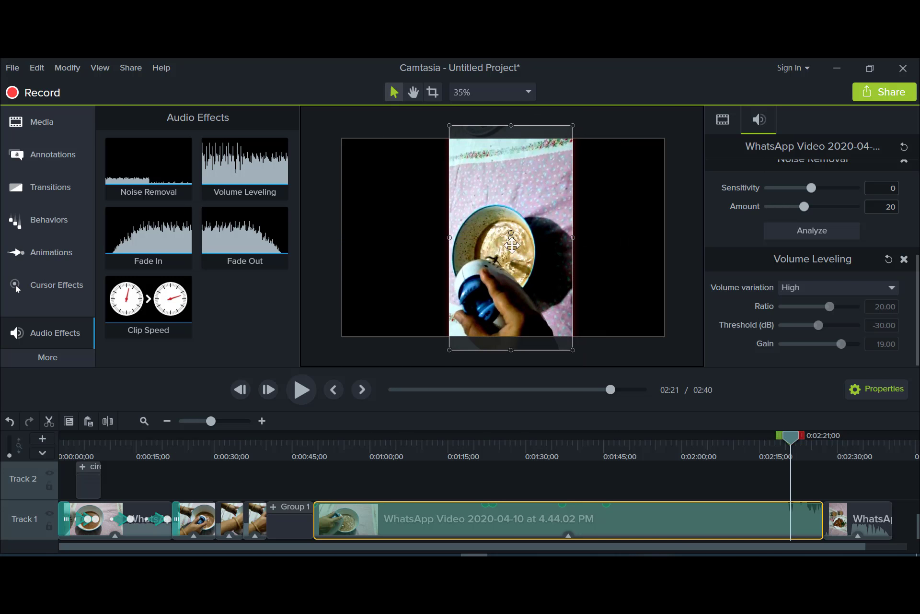
left_click(399, 358)
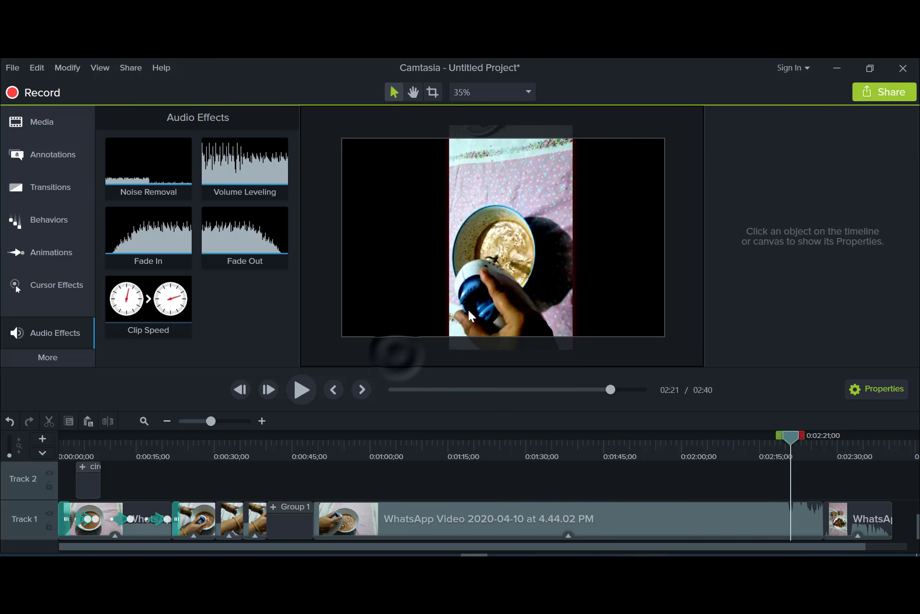
Step: Rotate the long WhatsApp clip back to landscape, align it to the canvas's upper-left corner and enlarge it to the canvas width
left_click(508, 243)
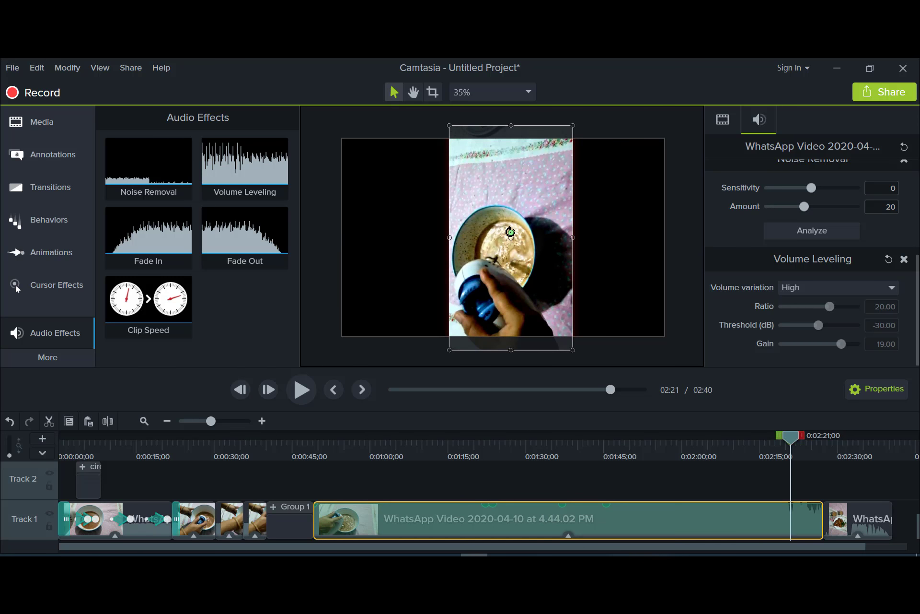
left_click_drag(511, 237, 566, 232)
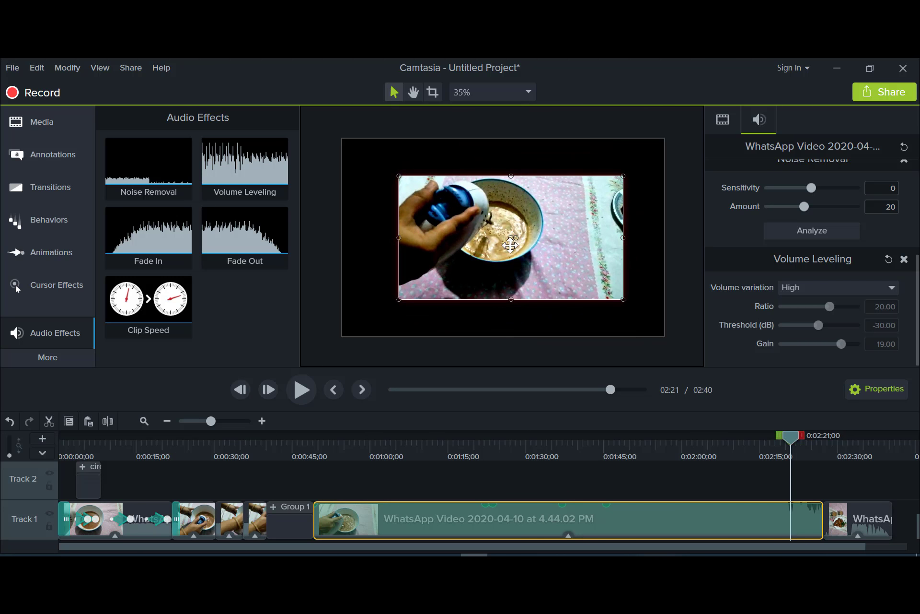
left_click_drag(510, 241, 454, 204)
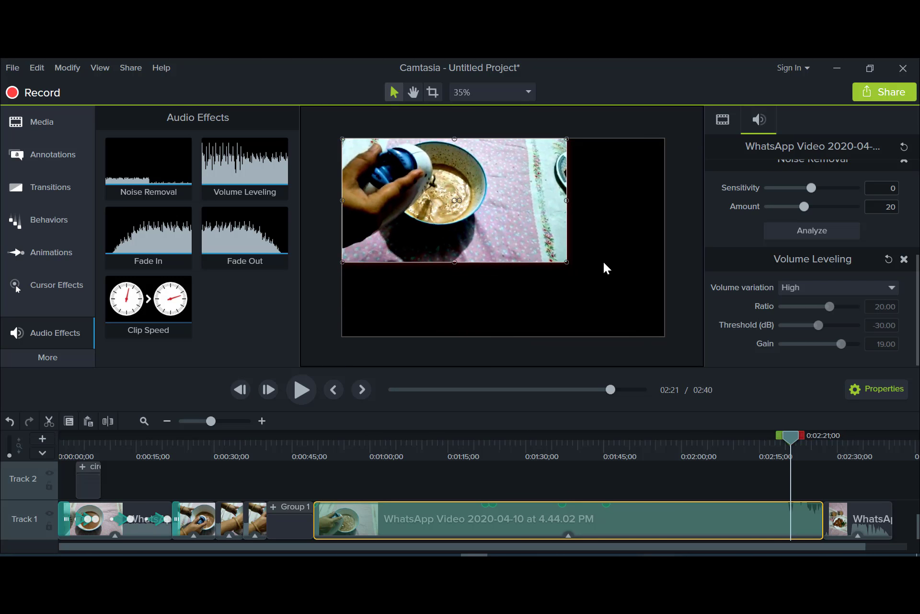
left_click_drag(568, 263, 662, 329)
Step: Place the playhead at 0:00:07;03 and save the project on the Desktop as Untitled Project.tscproj
left_click(95, 444)
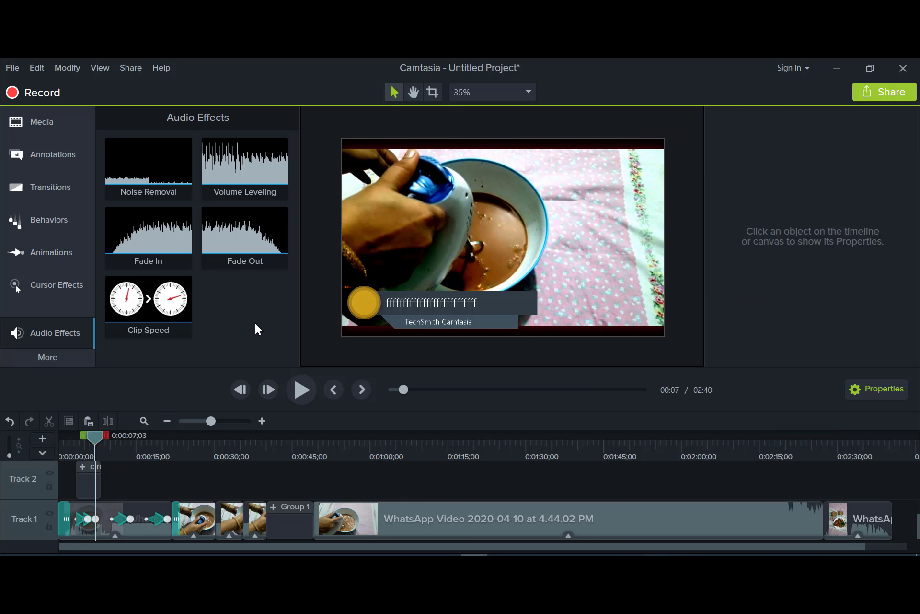
left_click(6, 67)
mouse_move(84, 261)
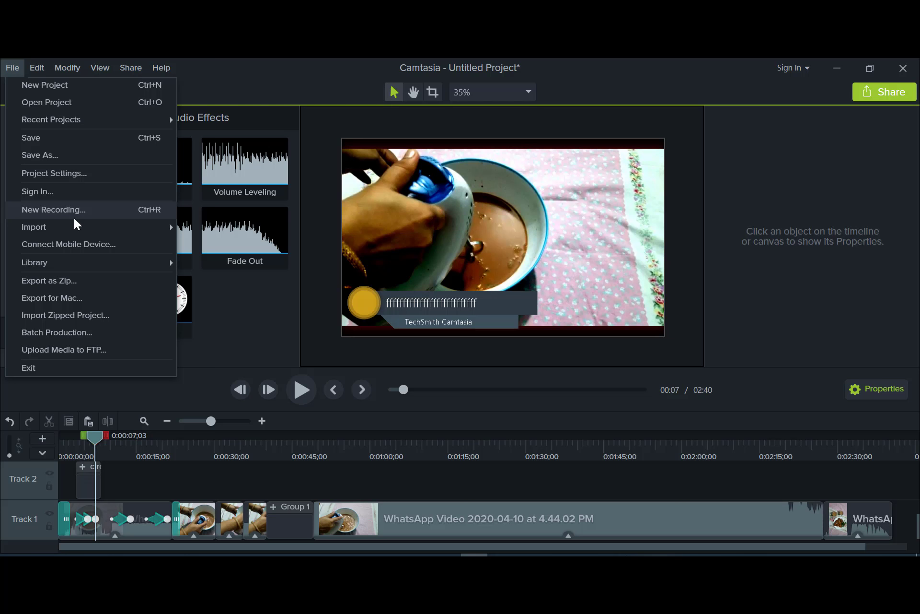
left_click(55, 157)
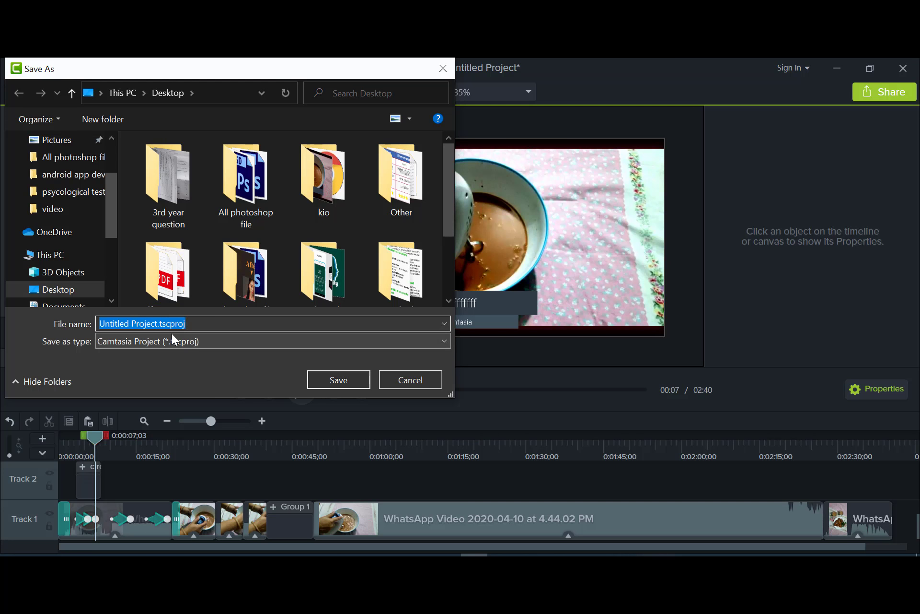
left_click(328, 379)
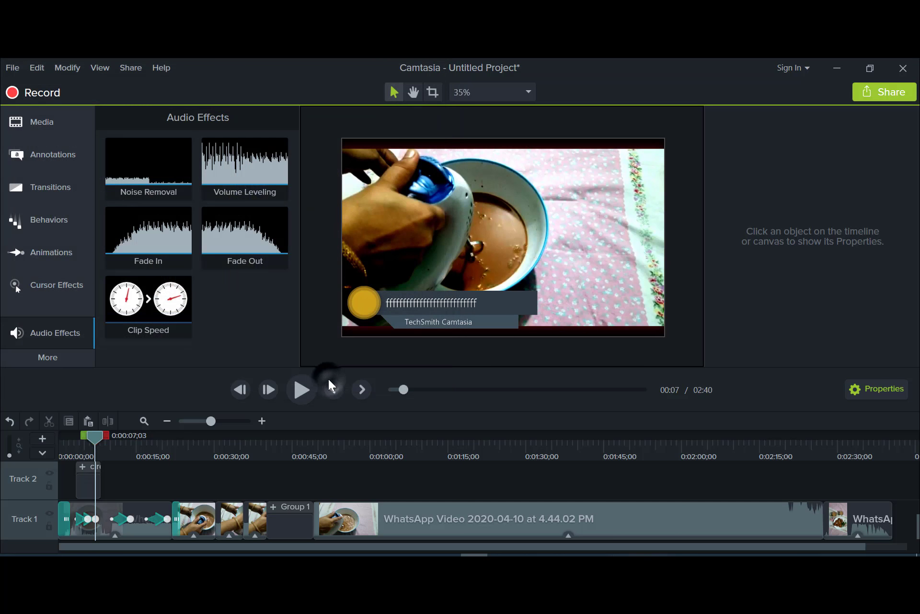